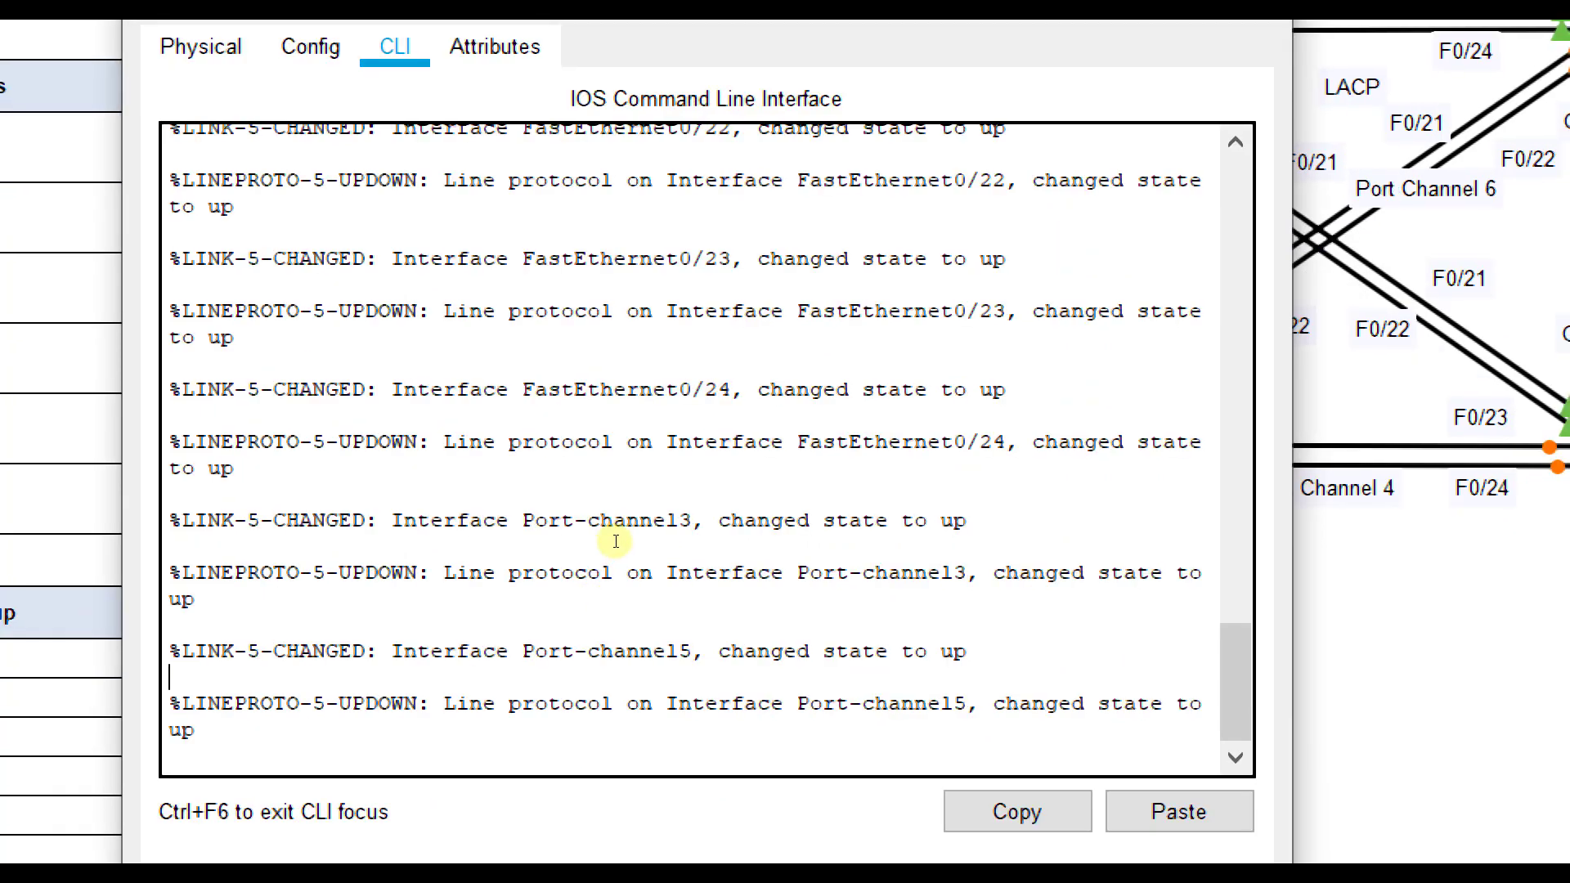
Enter privileged EXEC mode on switch S1 and display its EtherChannel summary.
{"action": "key", "text": "Return"}
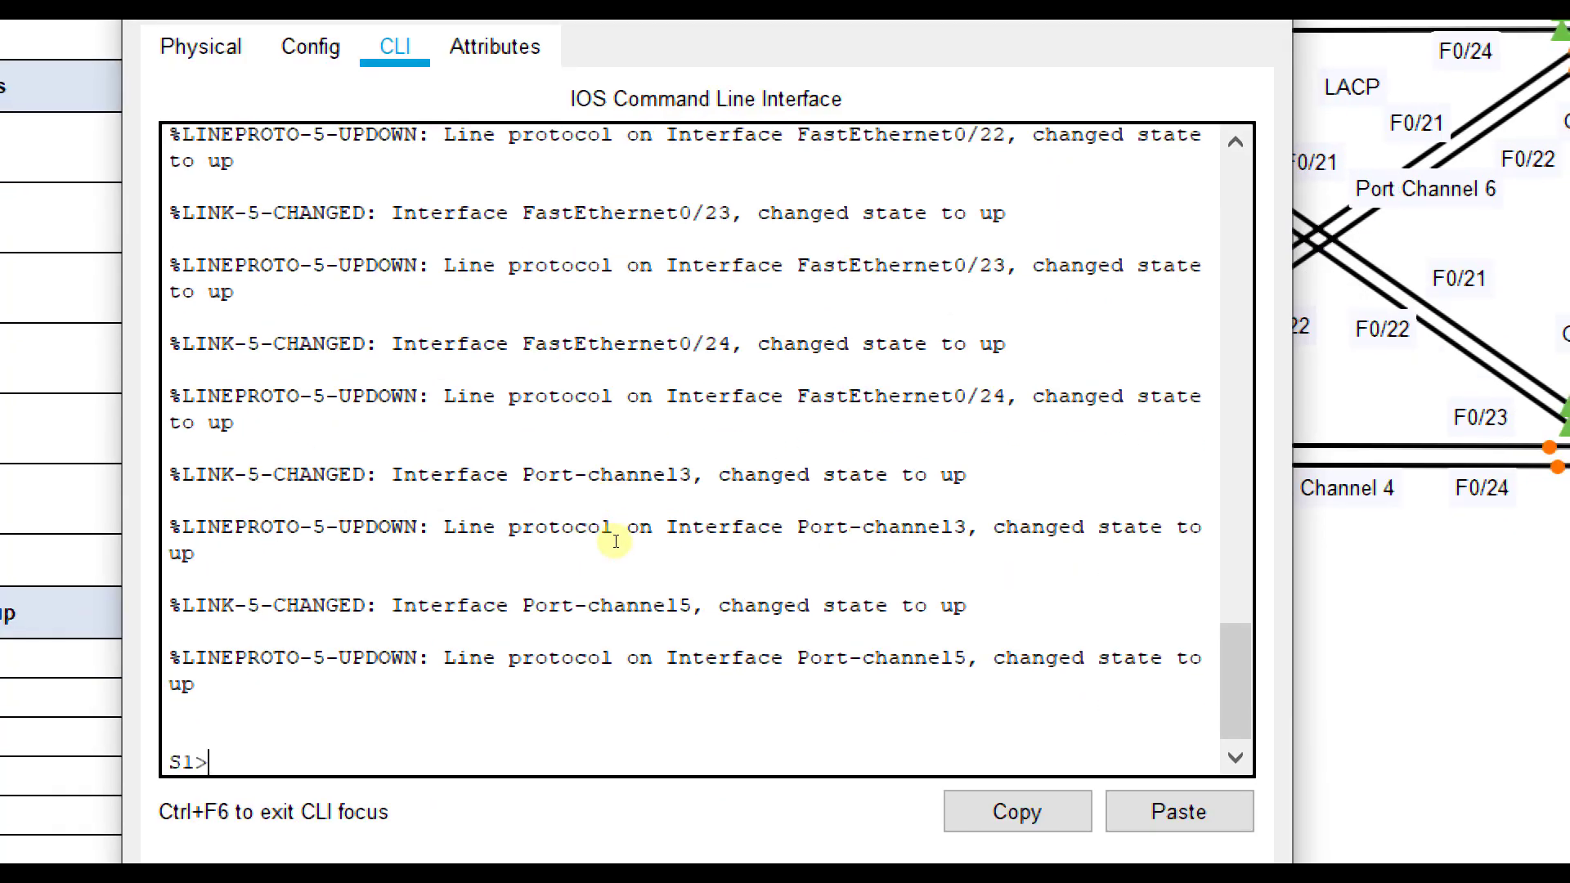
{"action": "type", "text": "en"}
{"action": "key", "text": "Return"}
{"action": "type", "text": "show "}
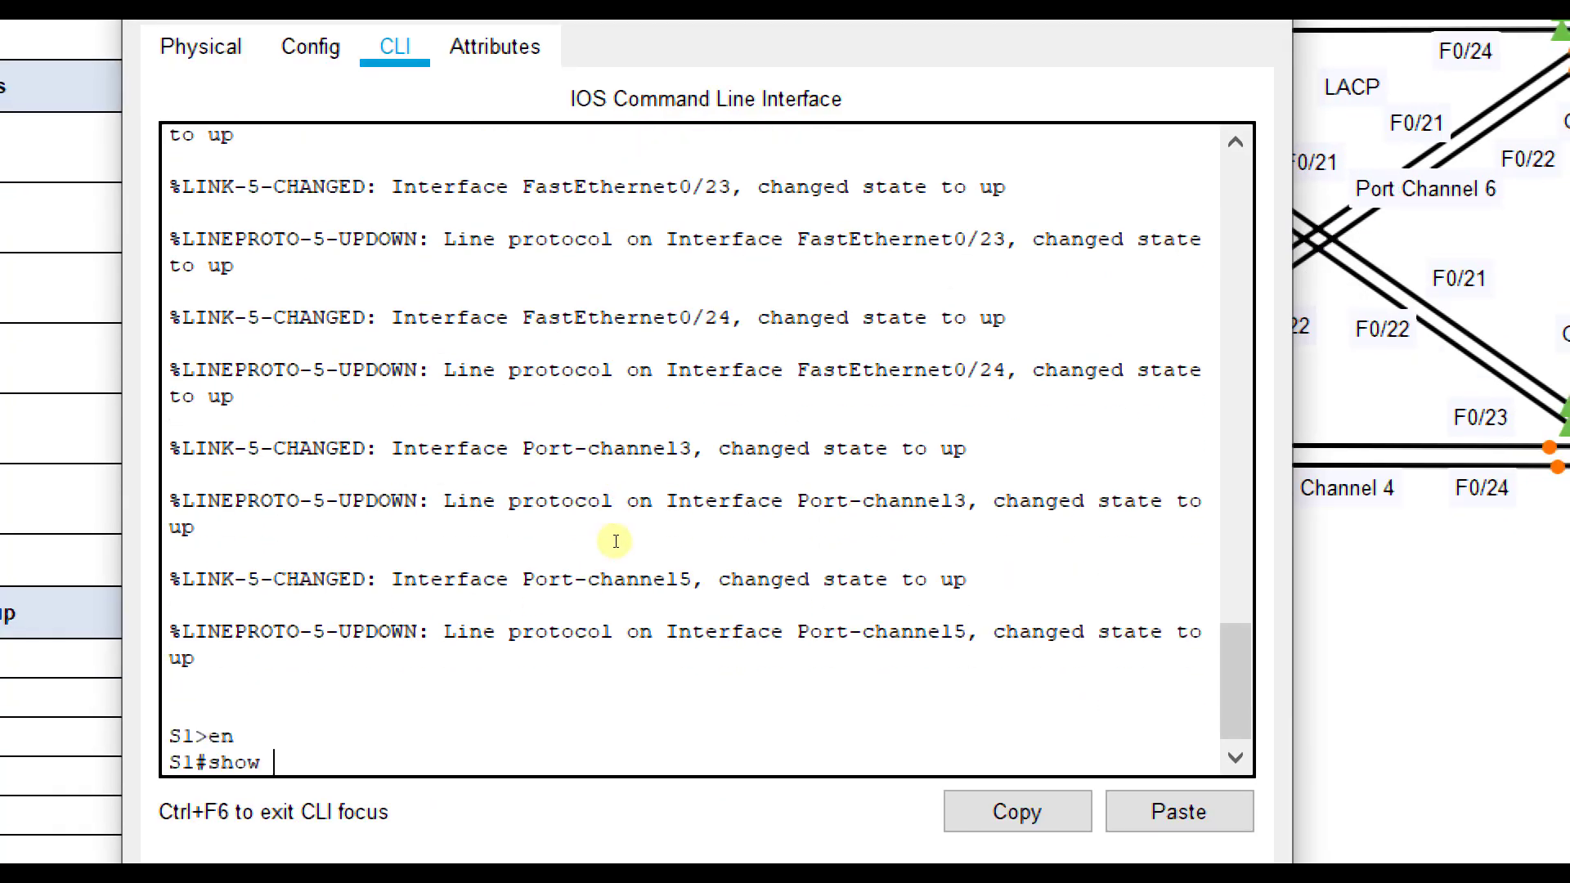
{"action": "type", "text": "etherchannel "}
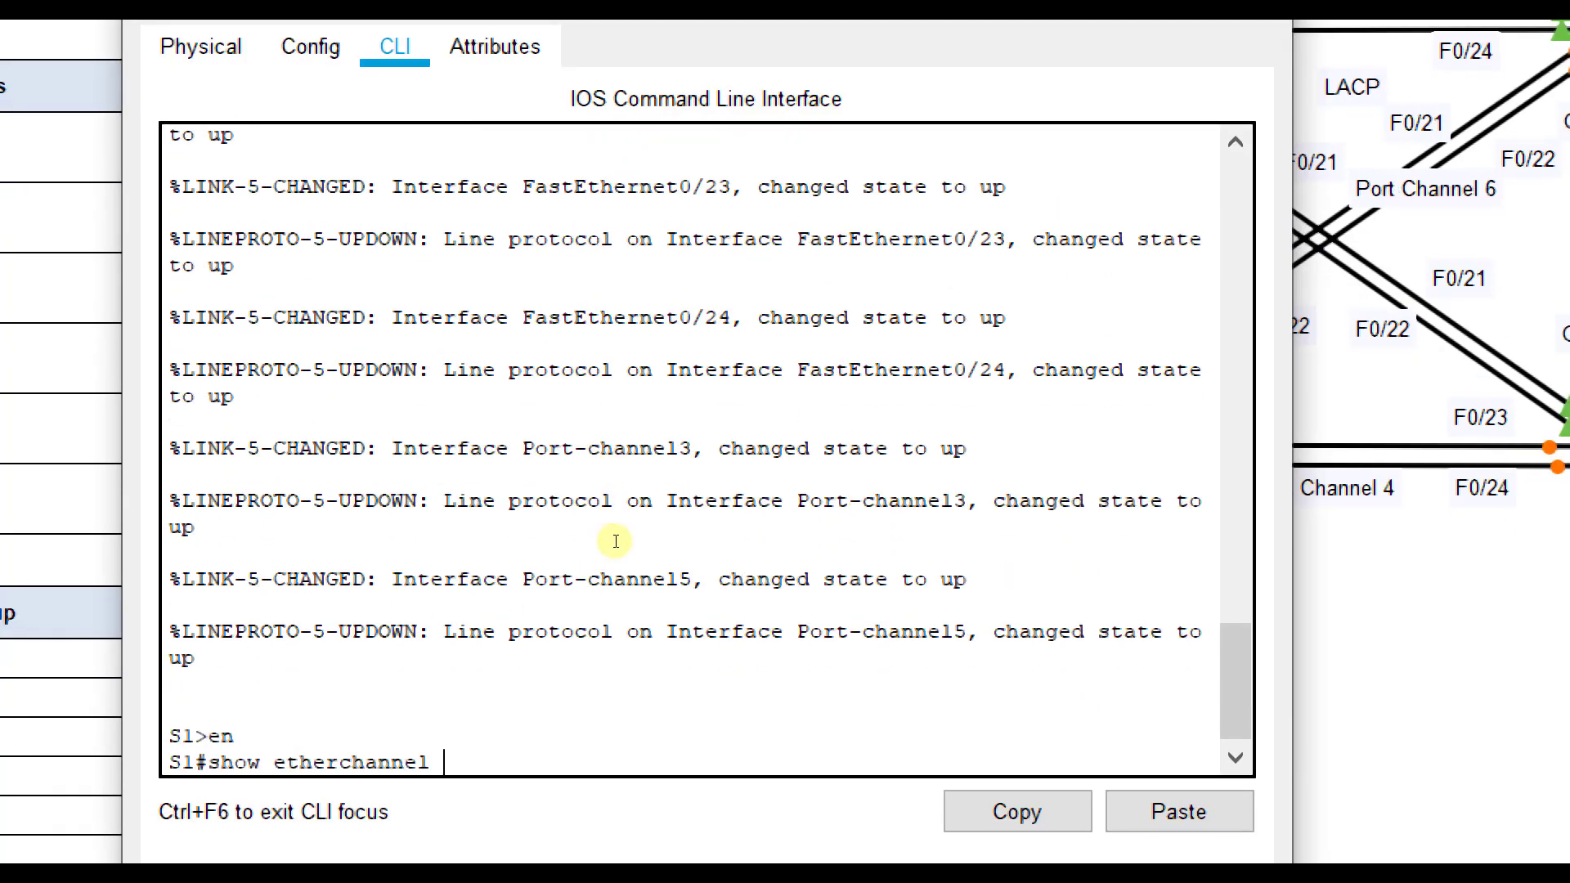
{"action": "type", "text": "?"}
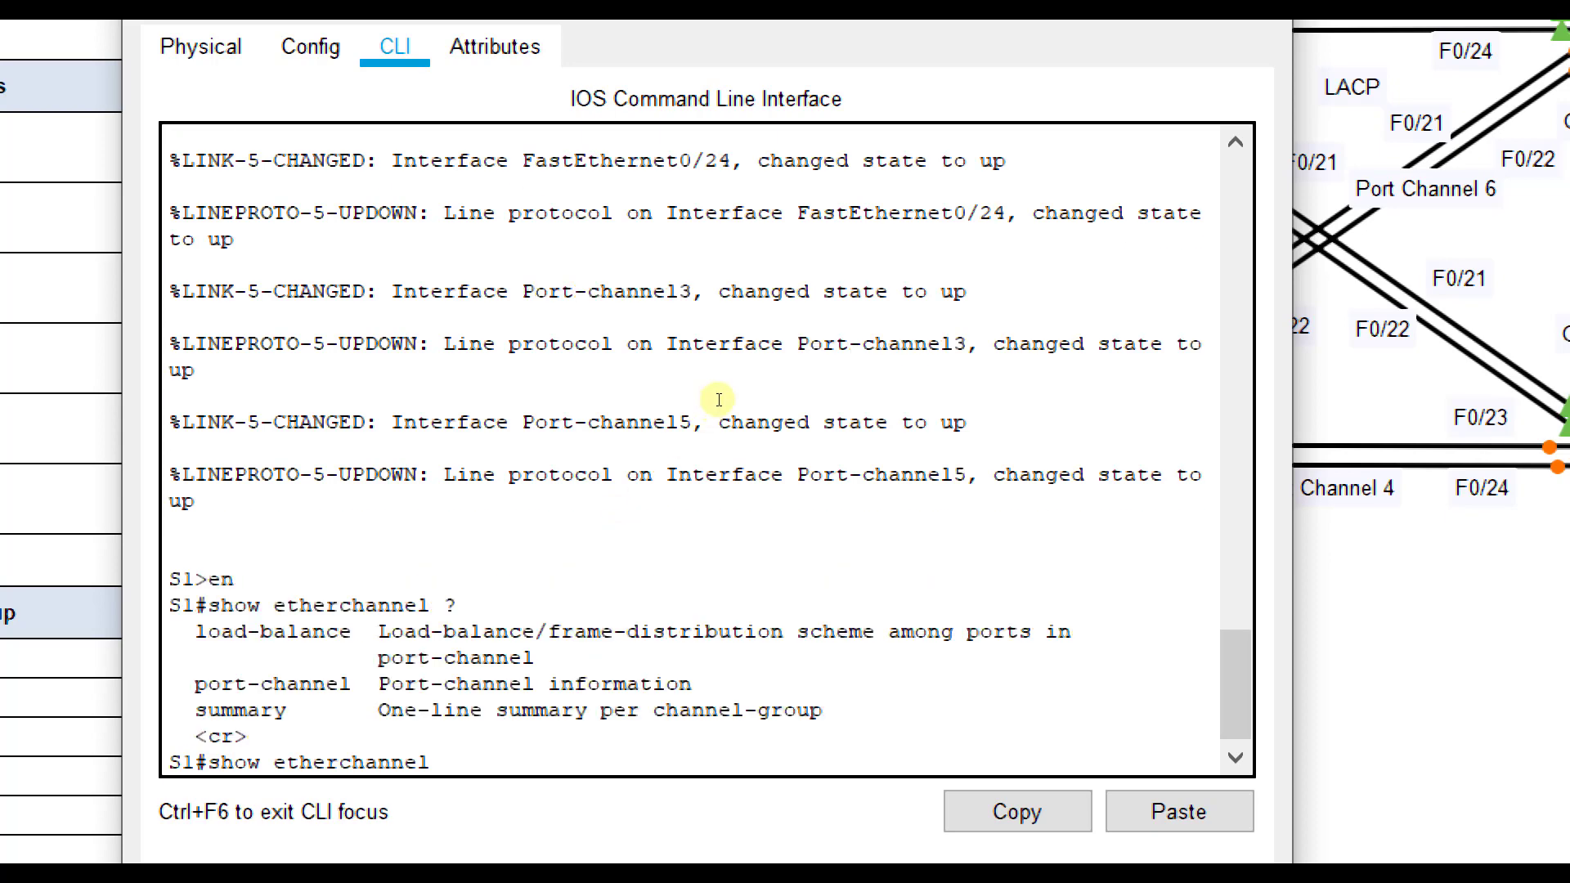
{"action": "type", "text": "summary"}
{"action": "key", "text": "Return"}
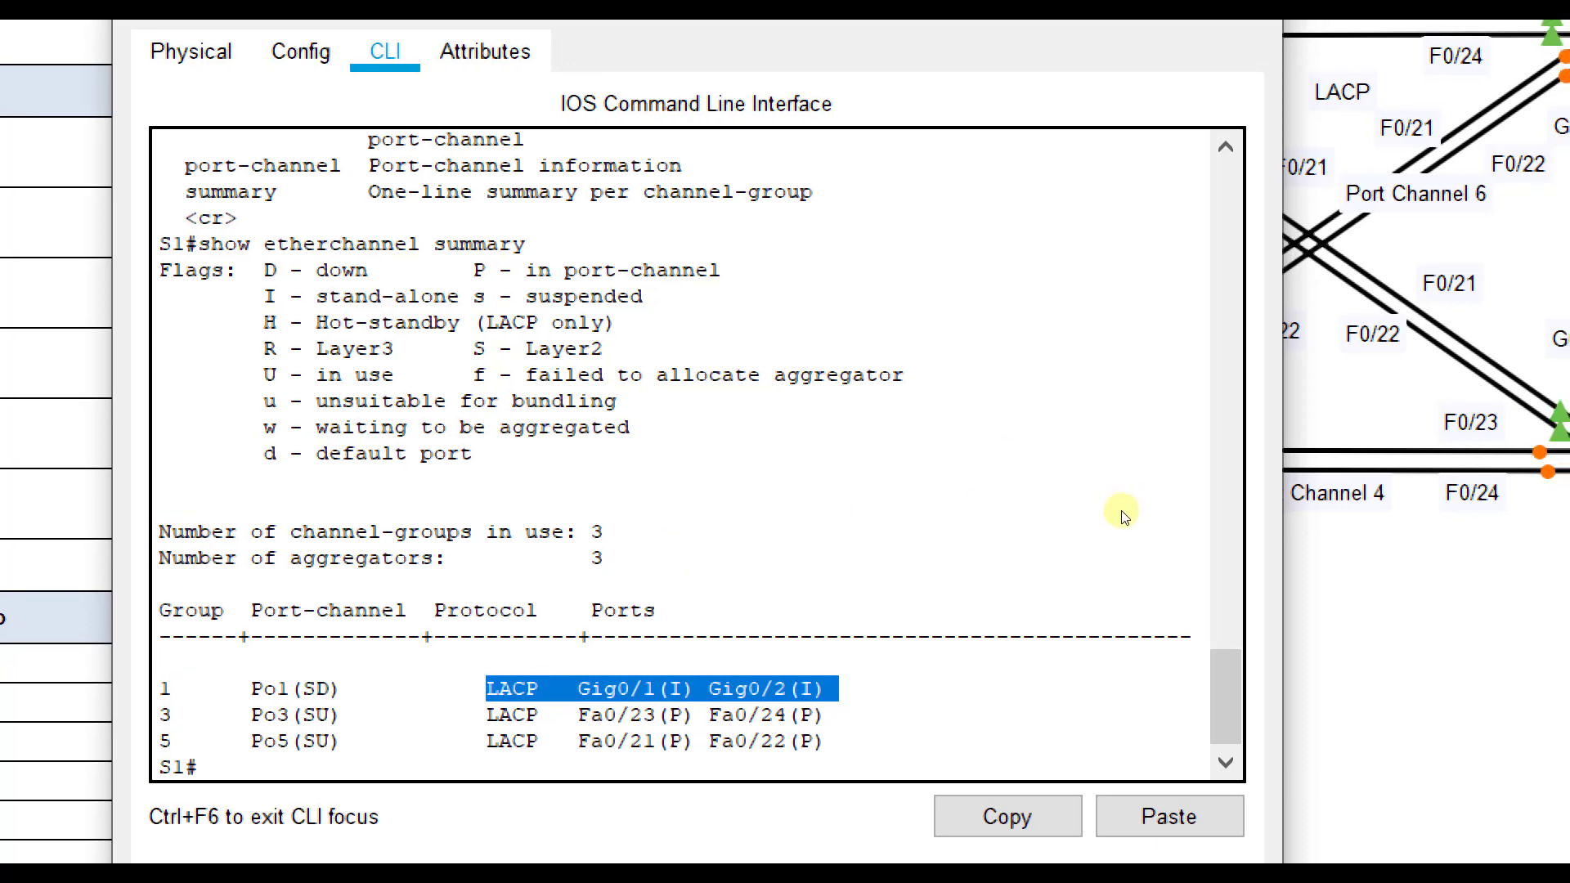
Open switch S3's command line, enter privileged EXEC mode and examine the protocol in its EtherChannel summary.
{"action": "key", "text": "alt+Tab"}
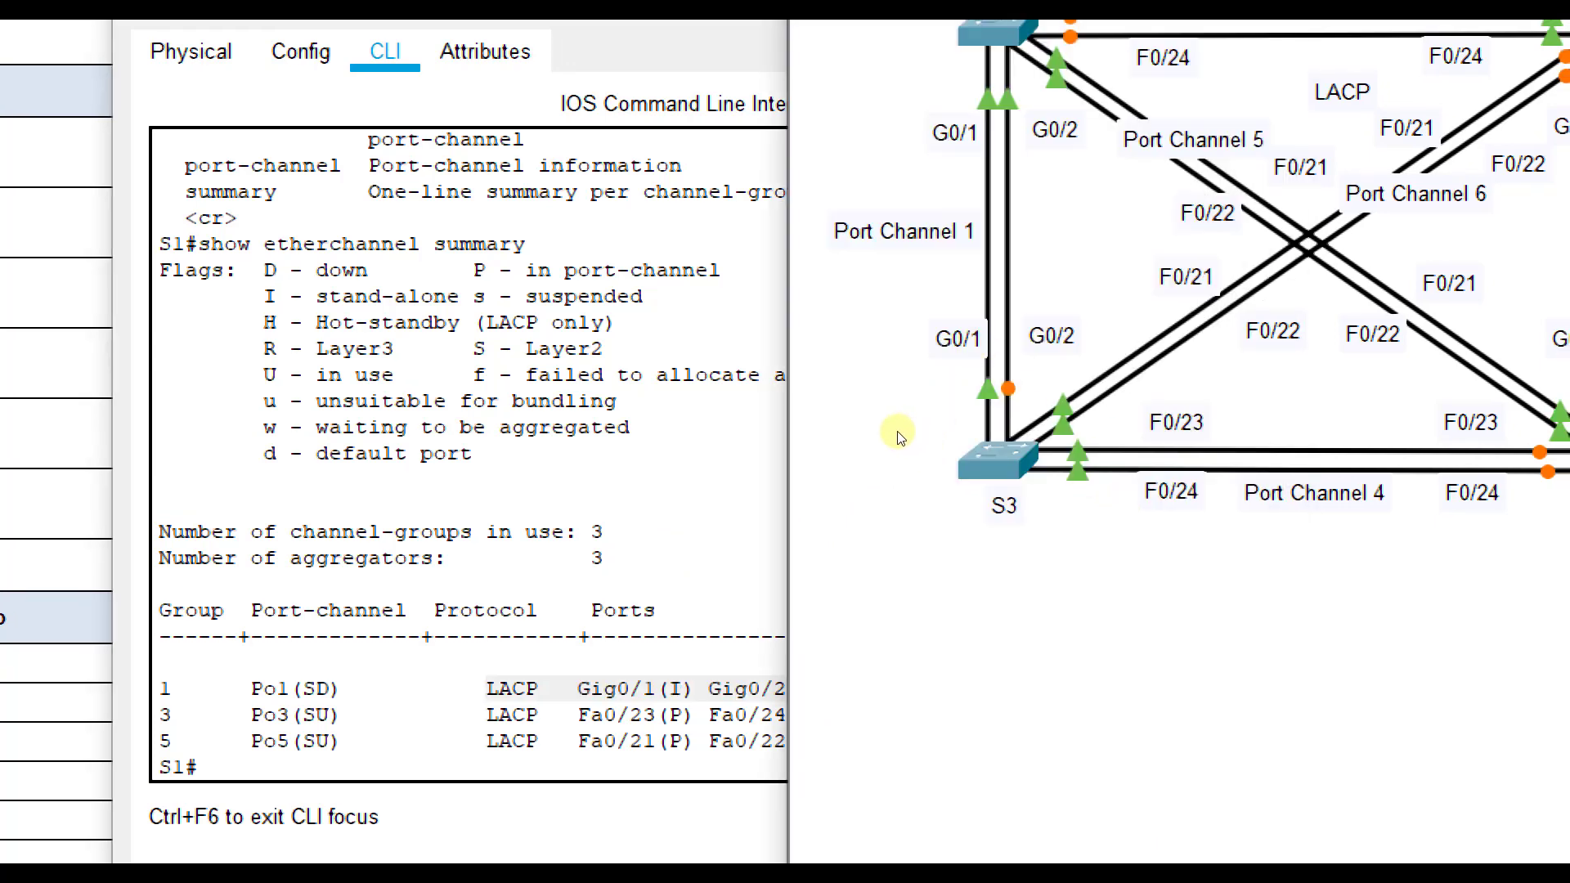
{"action": "key", "text": "alt+Tab"}
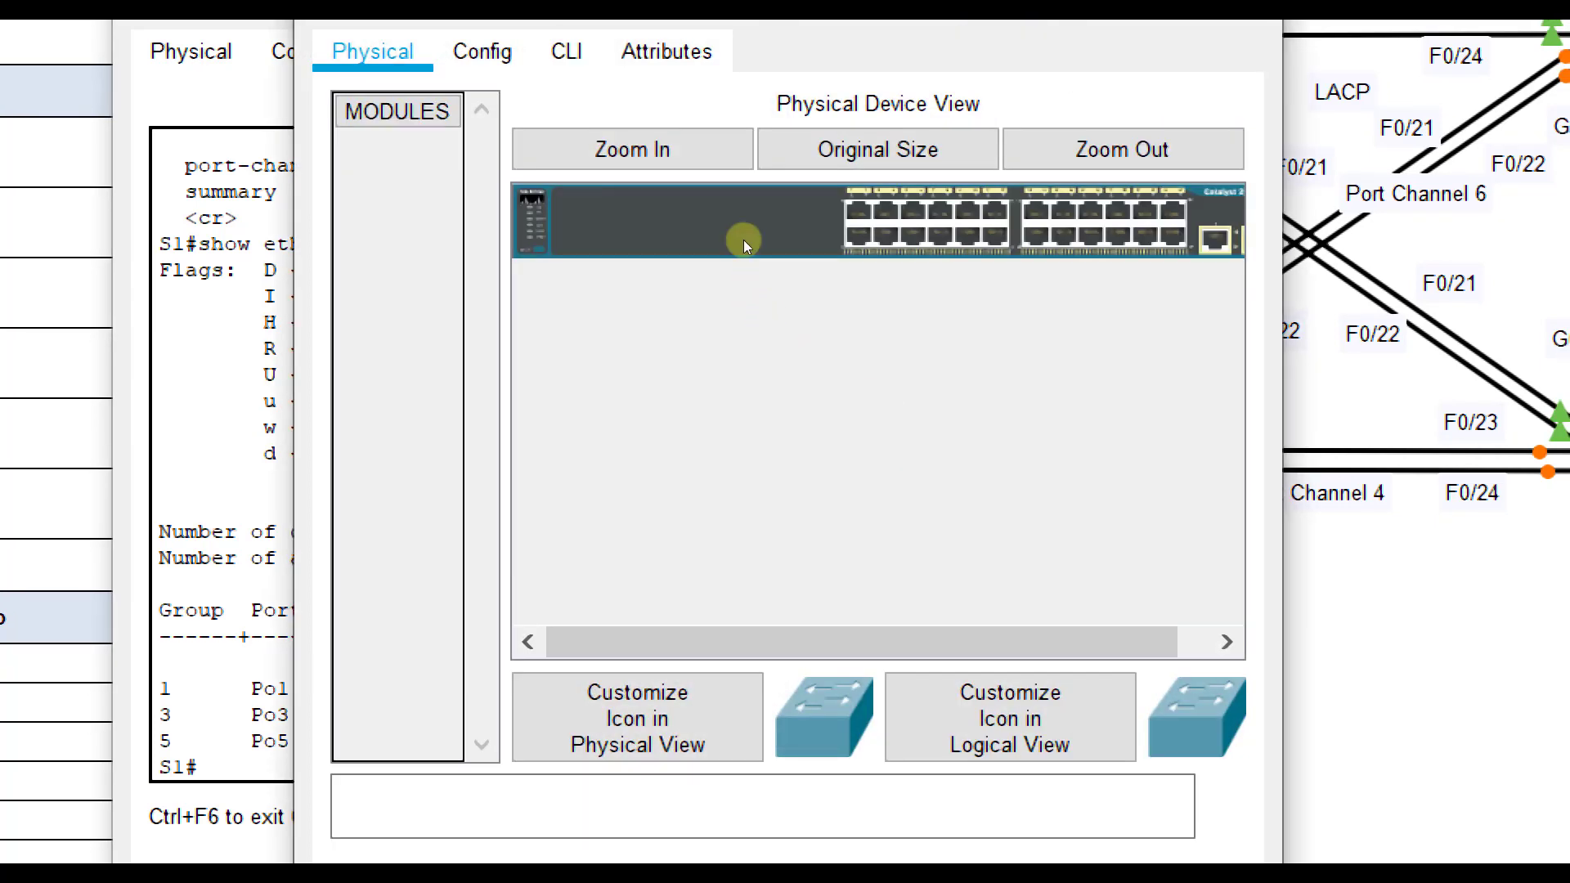
{"action": "left_click", "coordinate": [566, 51]}
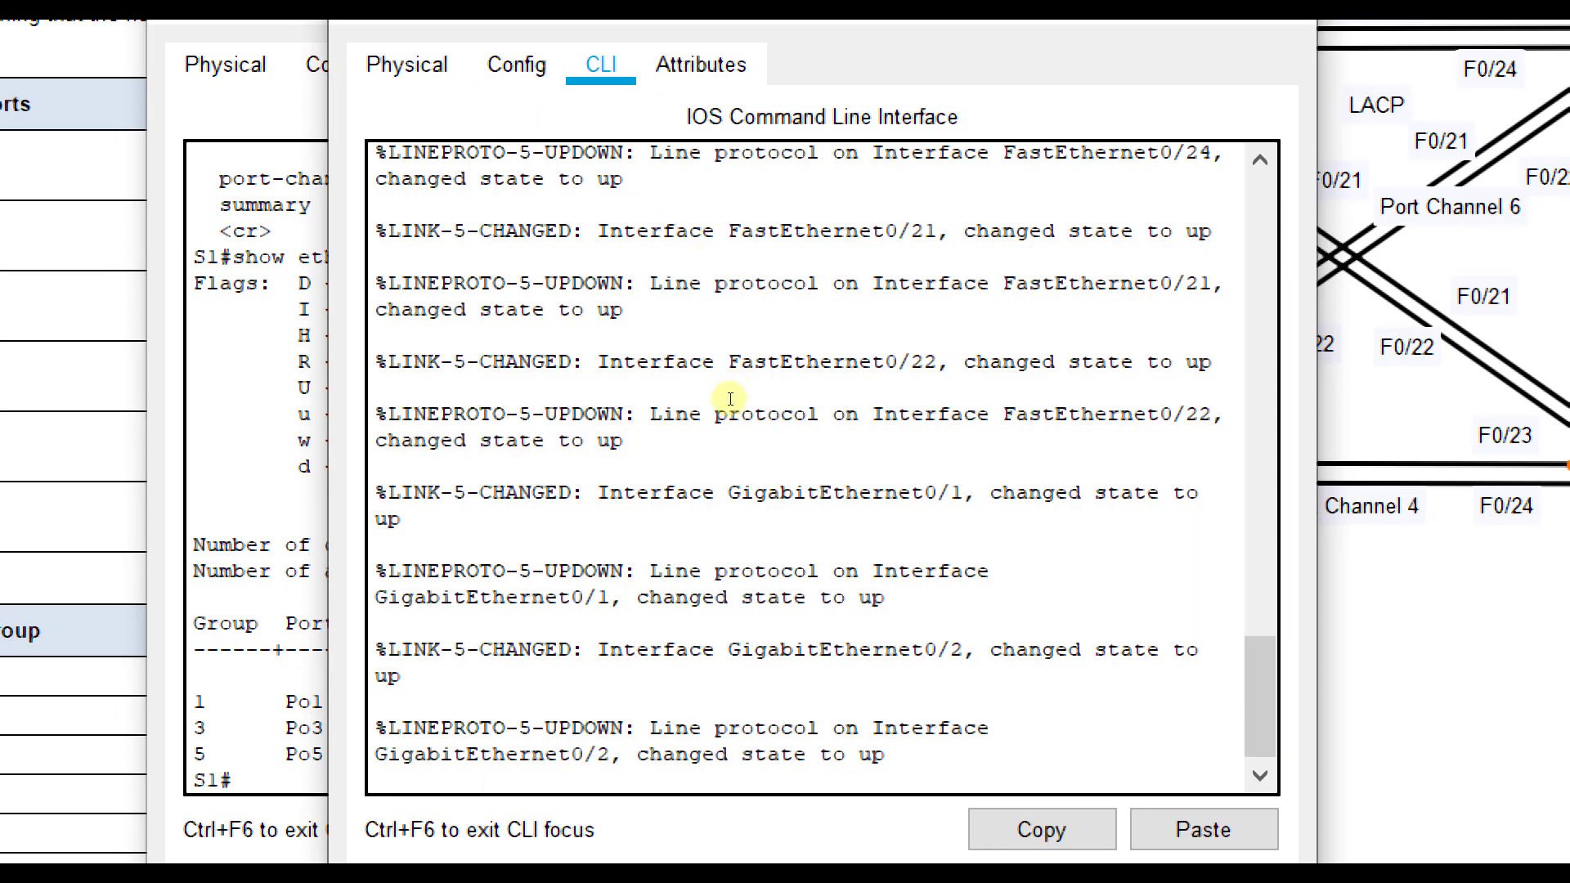
{"action": "key", "text": "Return"}
{"action": "type", "text": "en"}
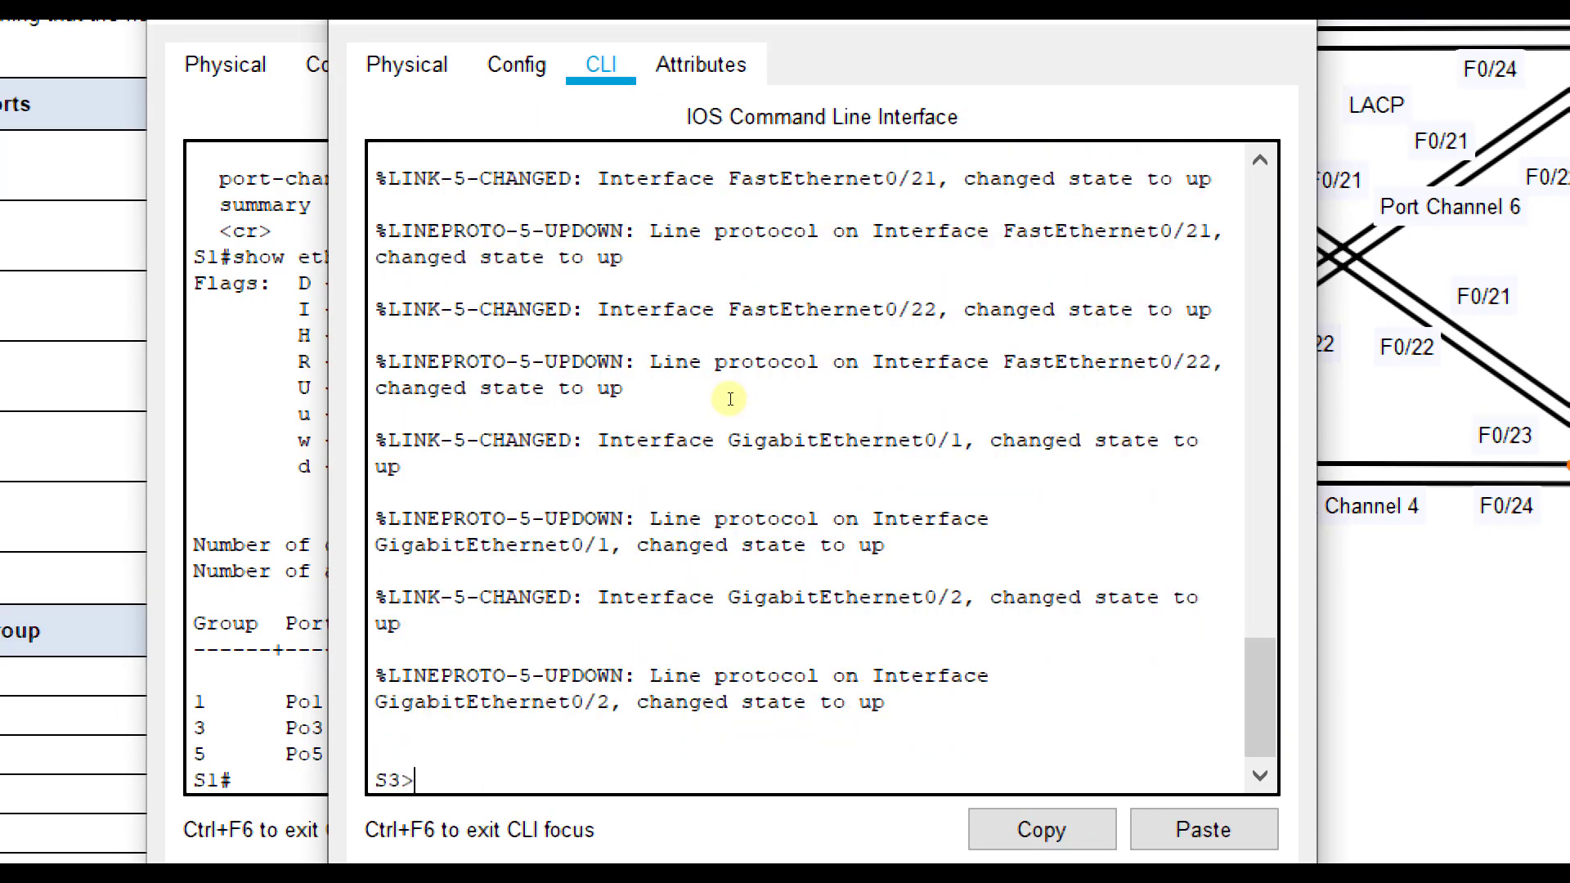
{"action": "key", "text": "Return"}
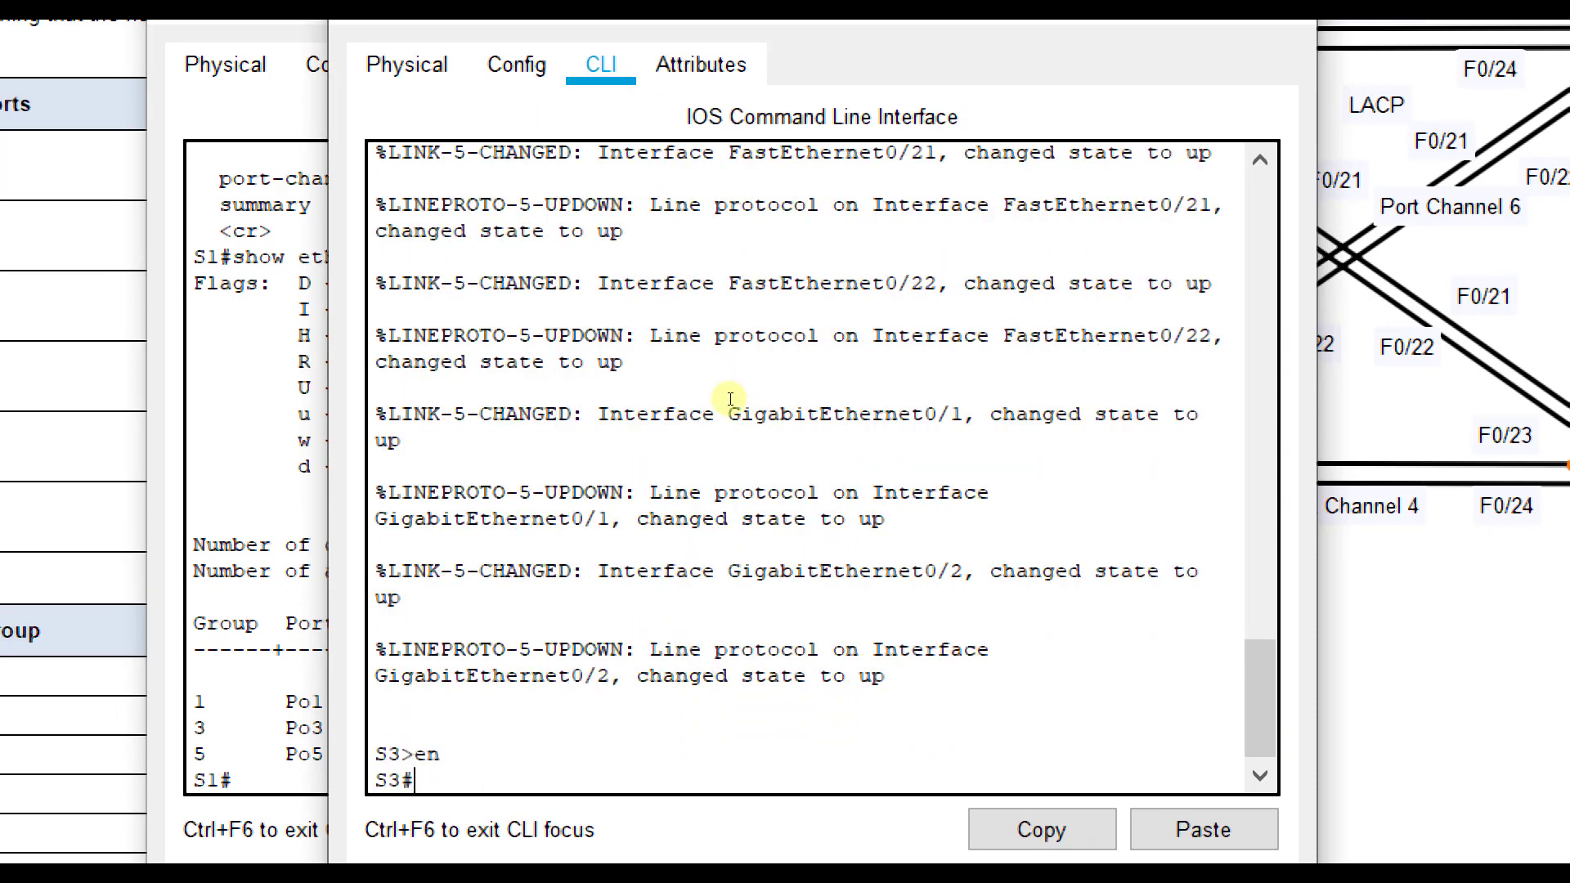
{"action": "type", "text": "show etherchannel"}
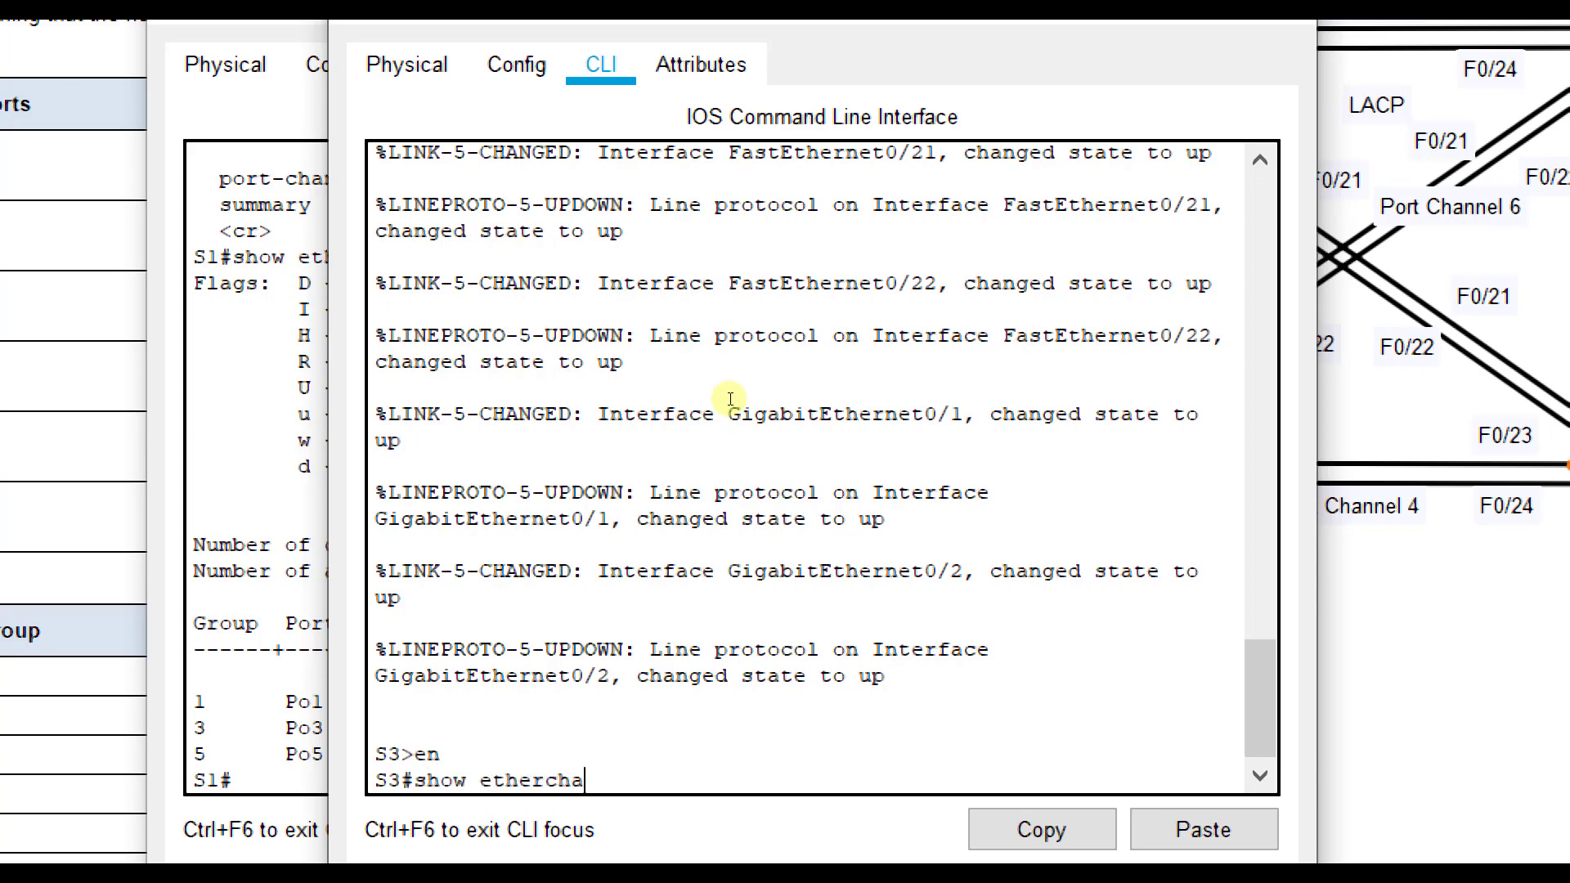
{"action": "type", "text": " summary"}
{"action": "key", "text": "Return"}
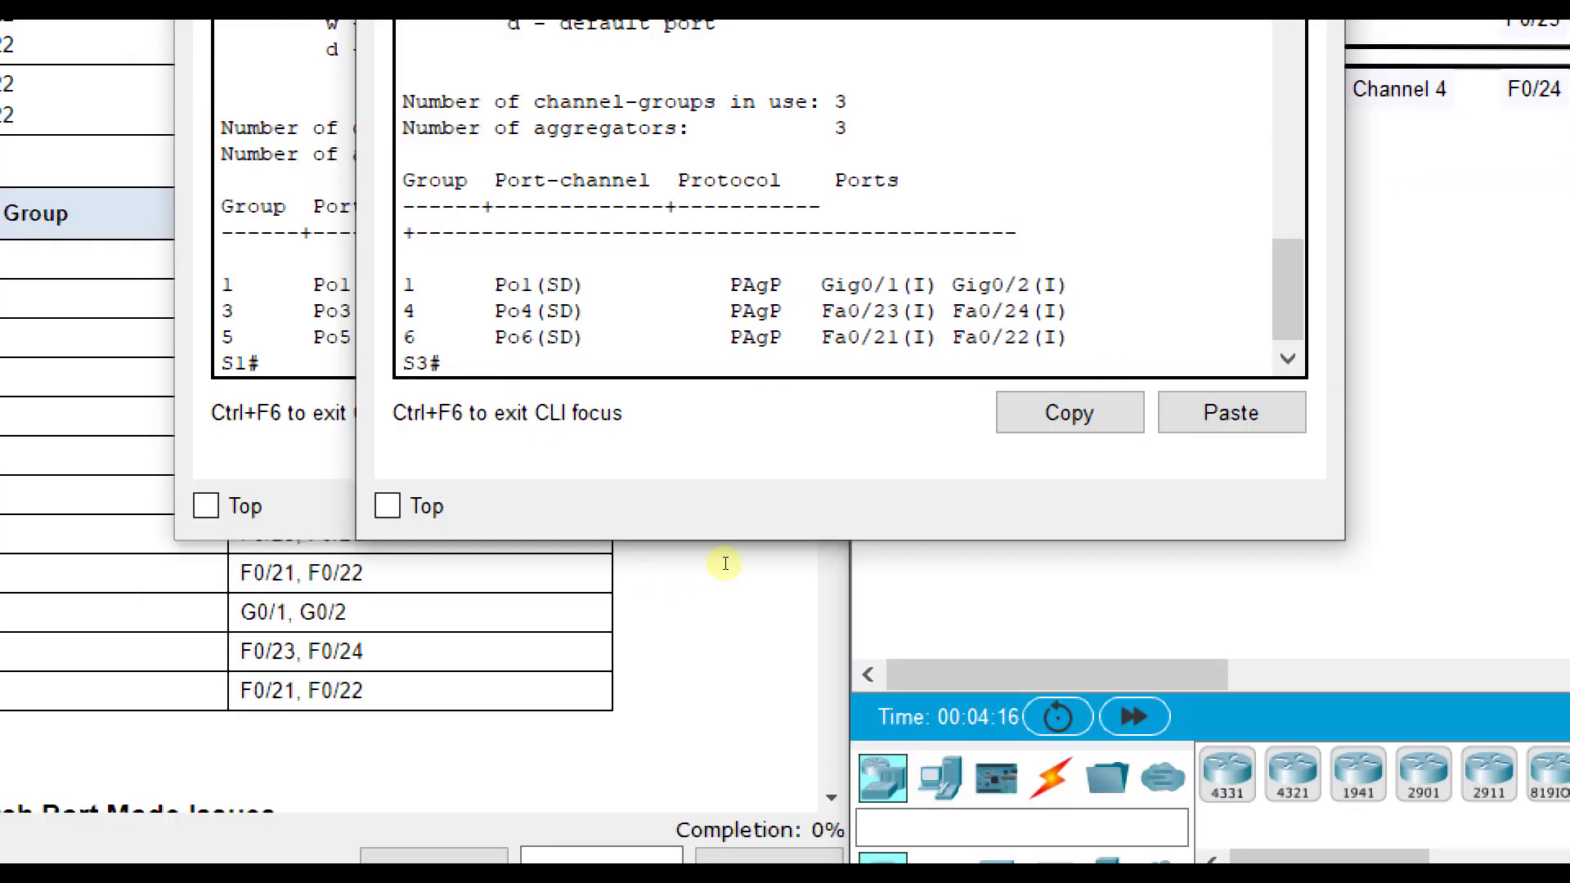
{"action": "left_click_drag", "start_coordinate": [782, 284], "coordinate": [729, 285]}
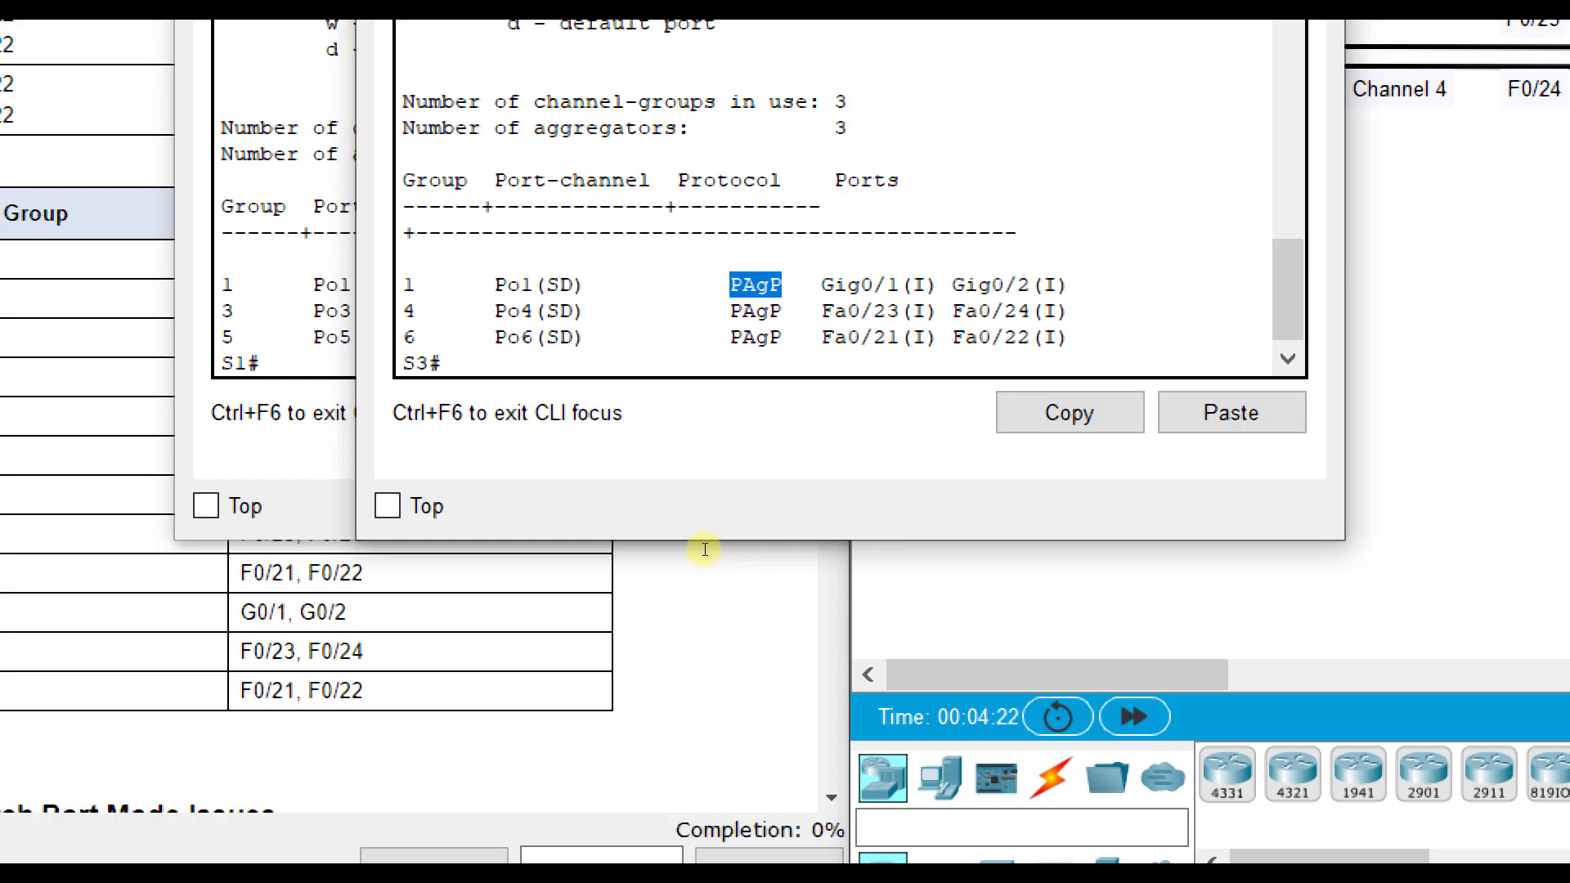
{"action": "left_click", "coordinate": [670, 578]}
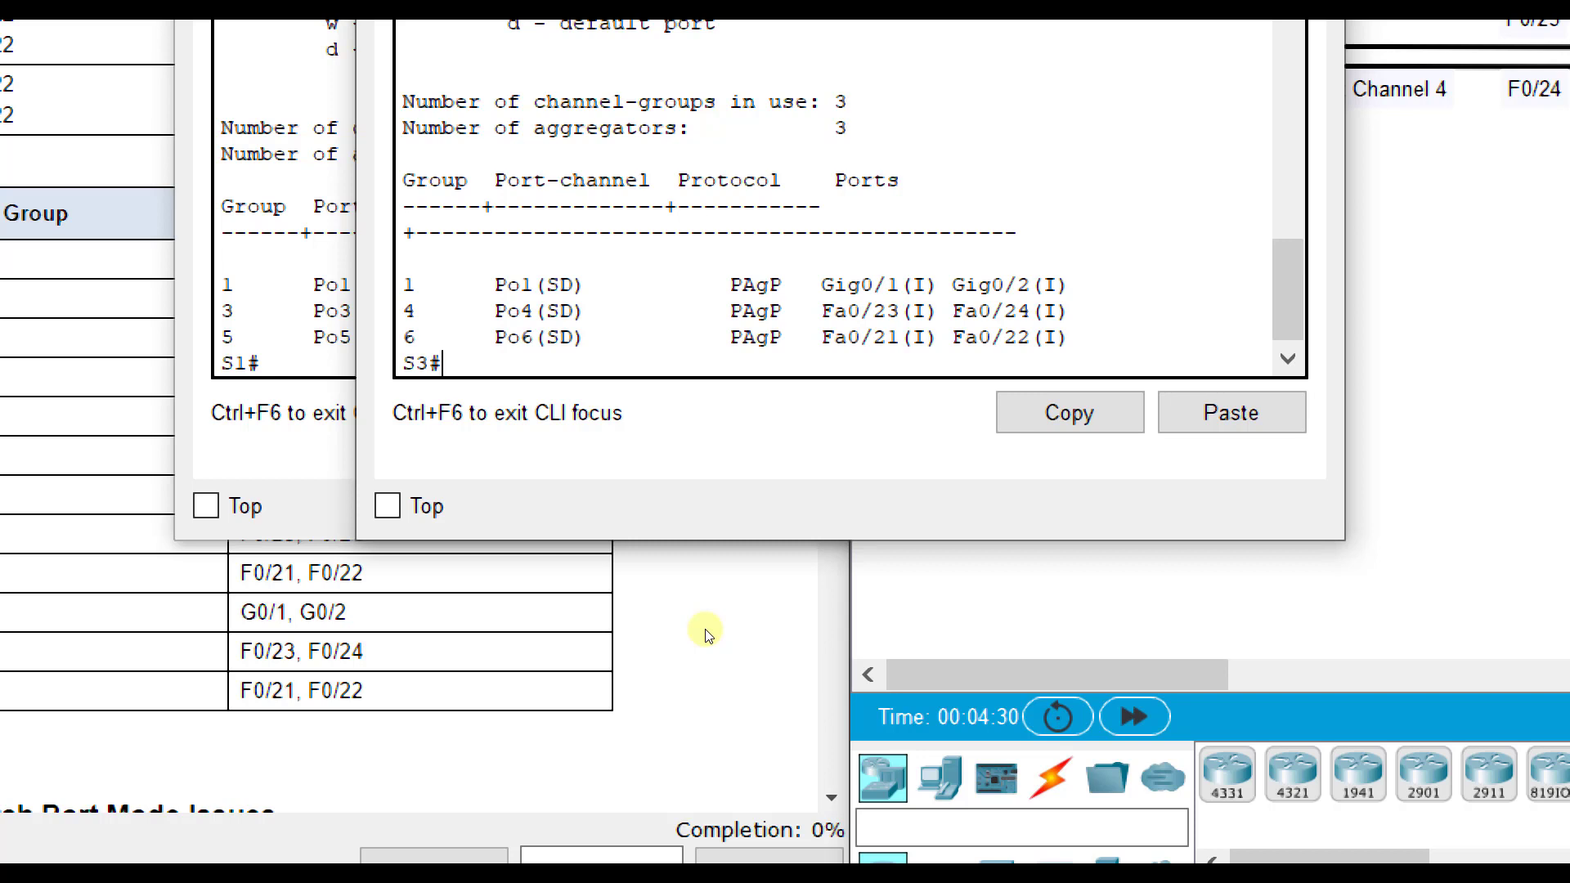
Enter global configuration mode on S3 and remove the port-channel 1 interface with "no int port-channel 1".
{"action": "type", "text": "config t"}
{"action": "key", "text": "Return"}
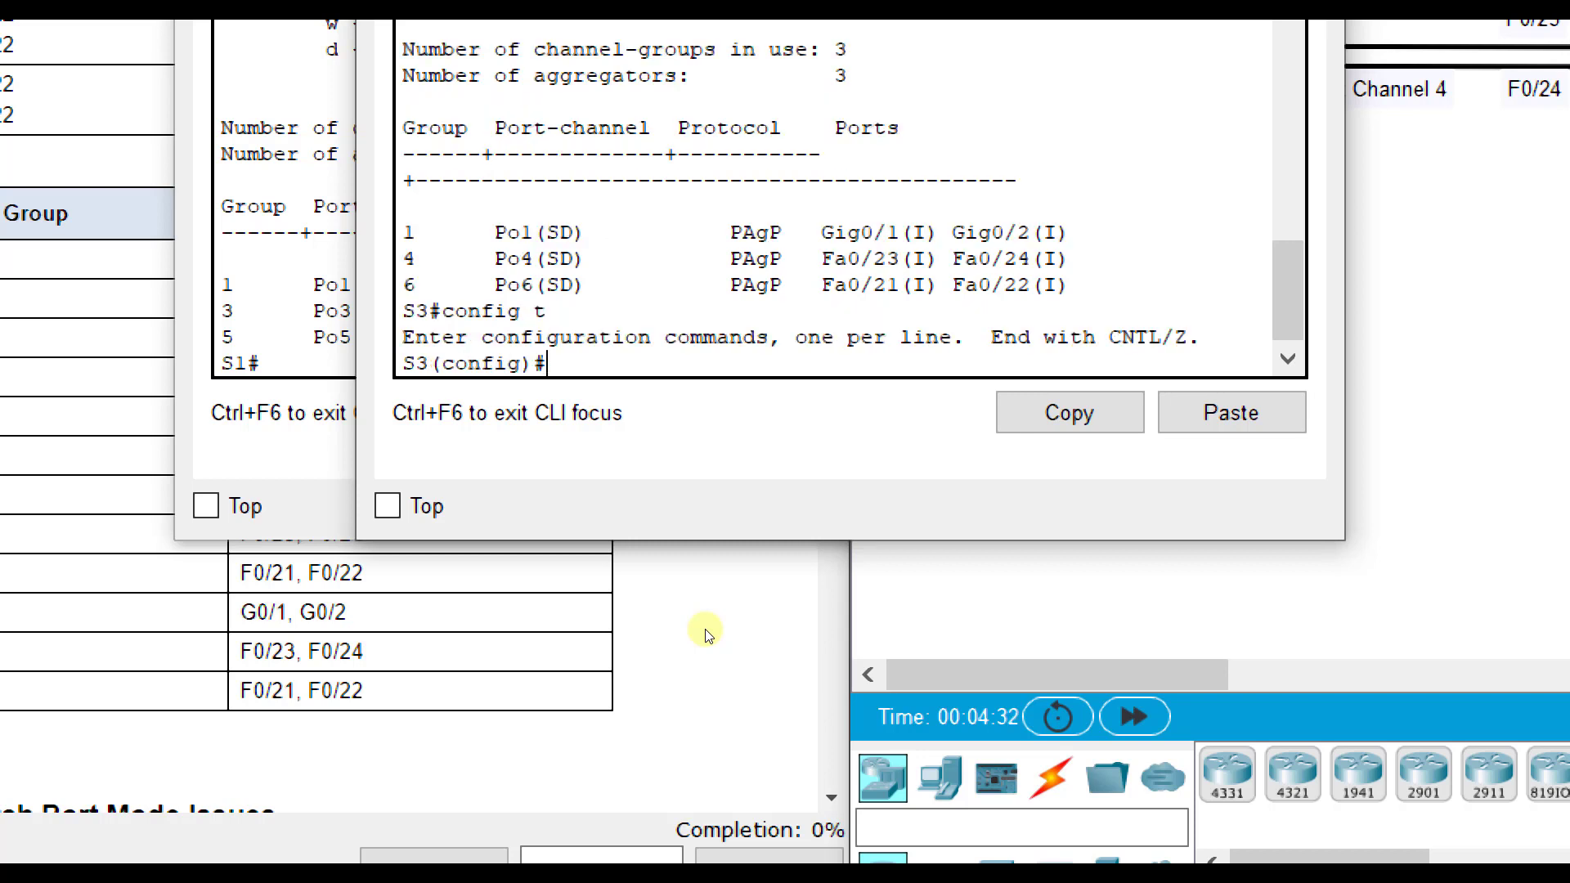
{"action": "type", "text": "no int port-ch"}
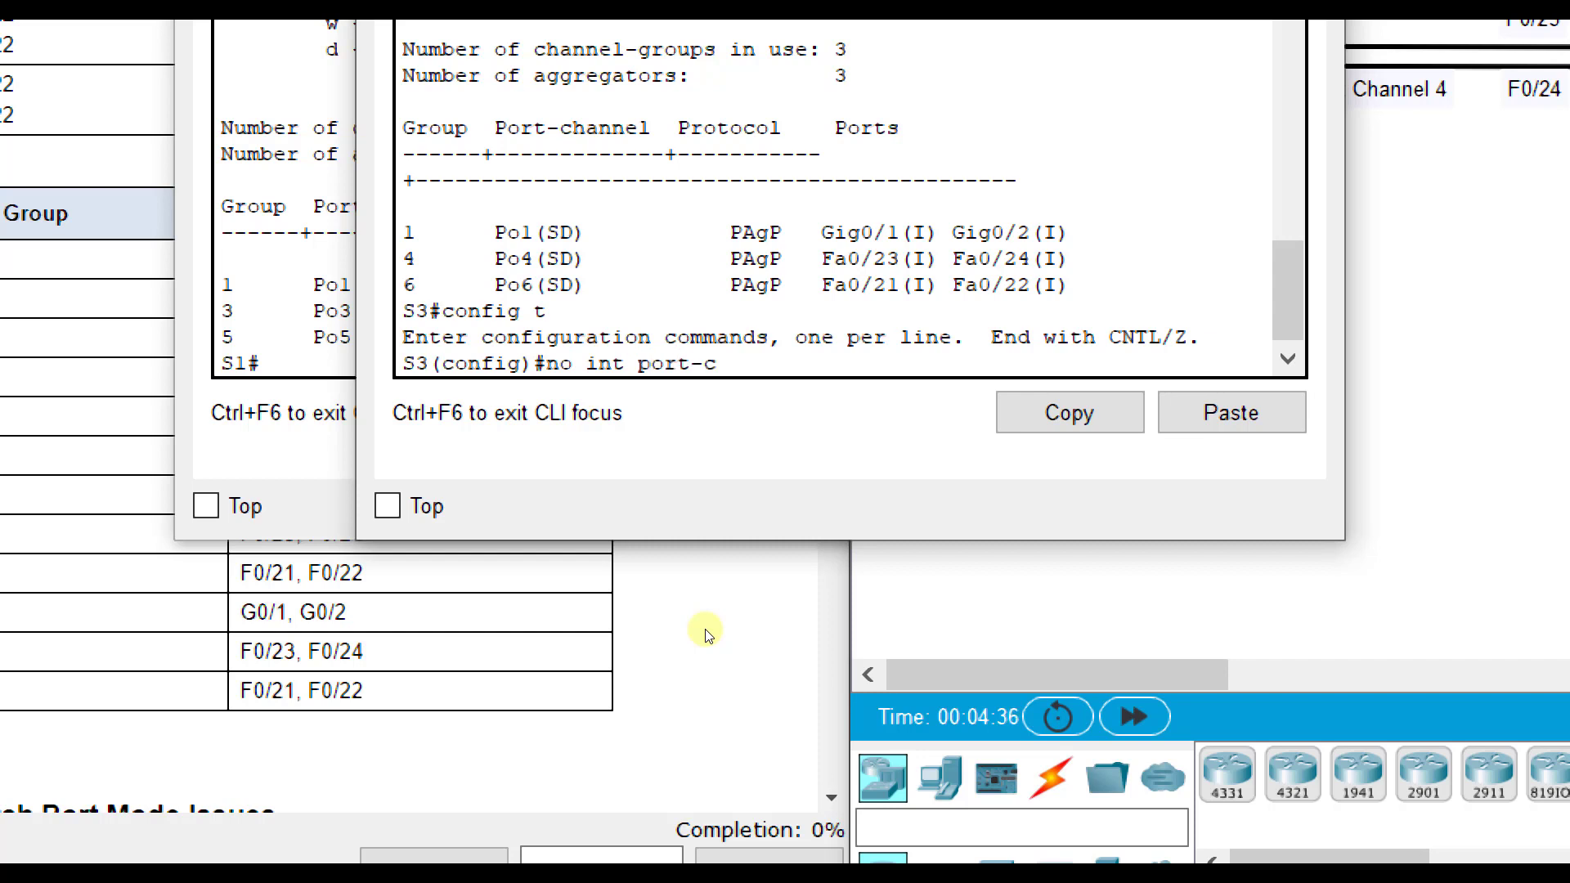
{"action": "type", "text": "annel 1"}
{"action": "key", "text": "Return"}
{"action": "key", "text": "Return"}
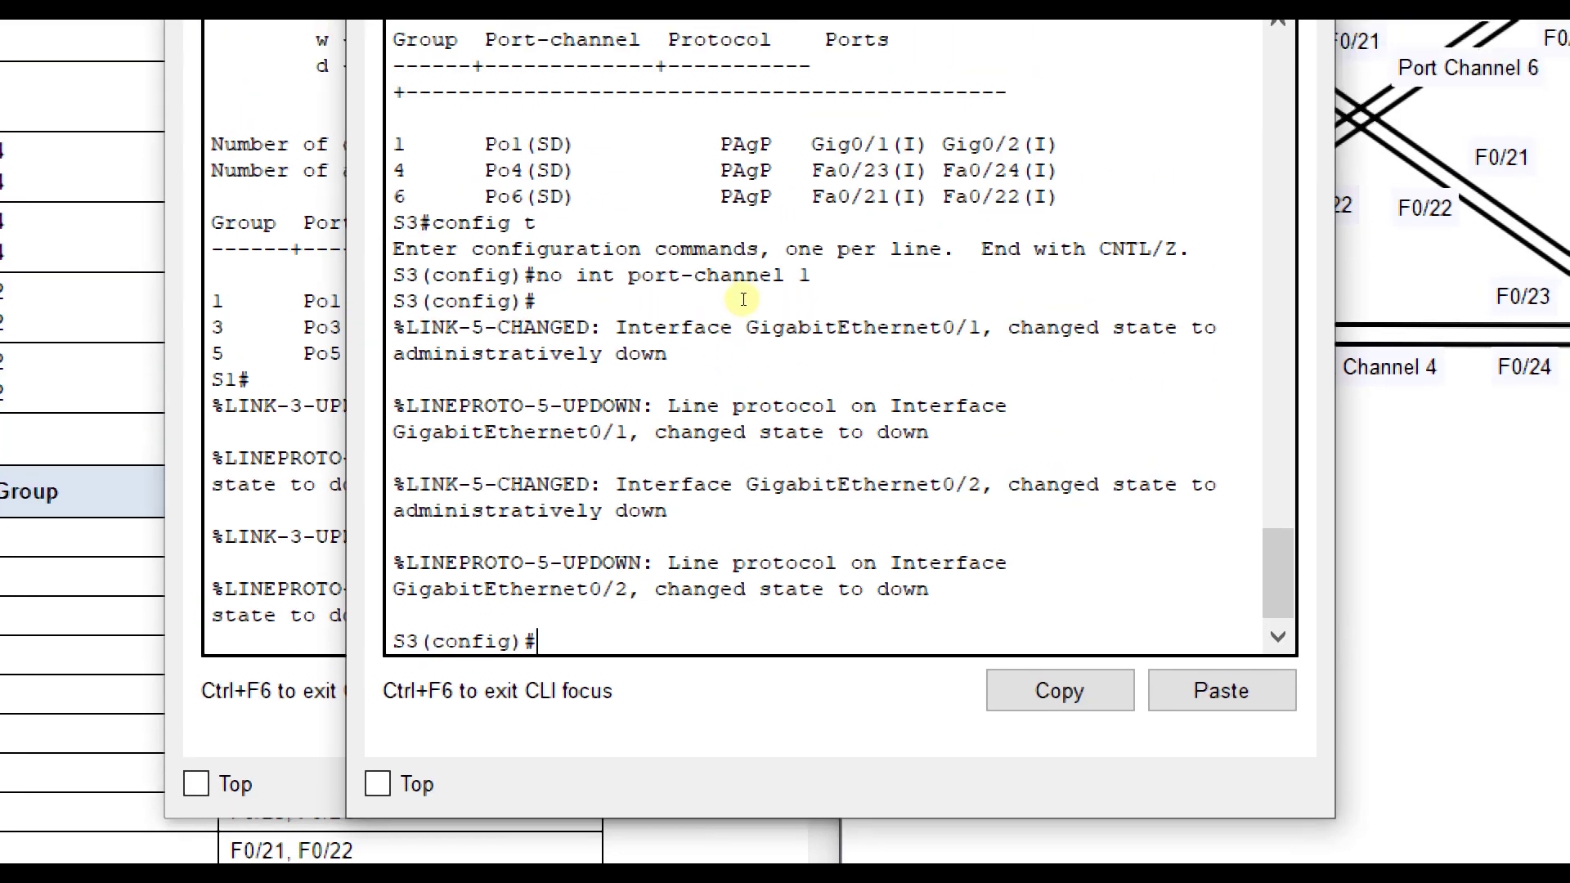
{"action": "left_click_drag", "start_coordinate": [801, 397], "coordinate": [648, 398]}
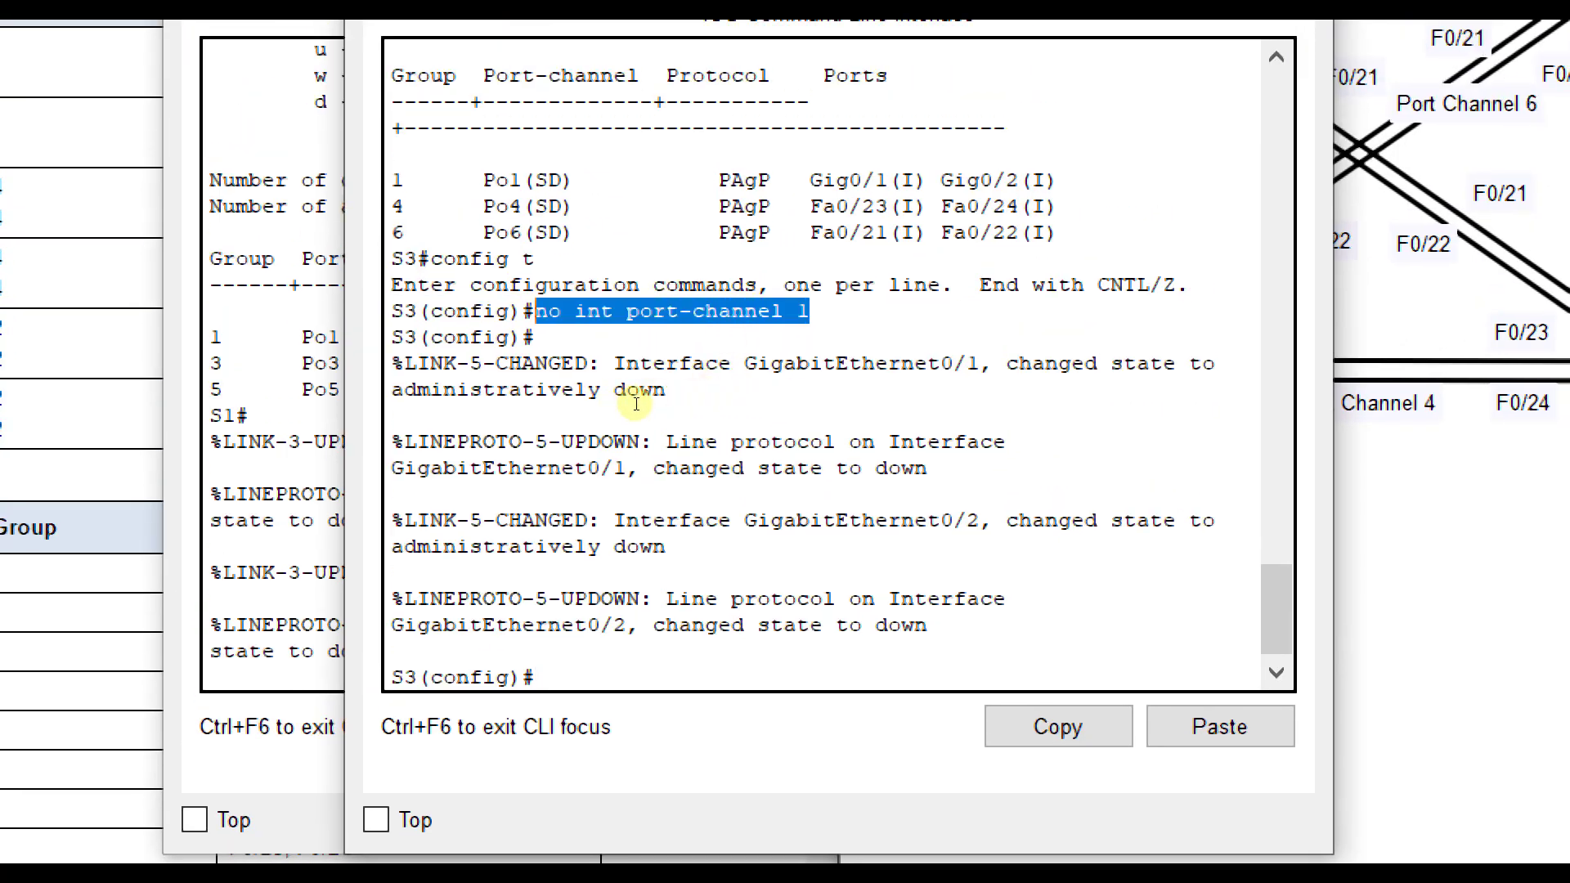
Assign S3 interface range g0/1-2 to channel-group 1 in active mode and return to global configuration.
{"action": "left_click", "coordinate": [675, 591]}
{"action": "type", "text": "int range "}
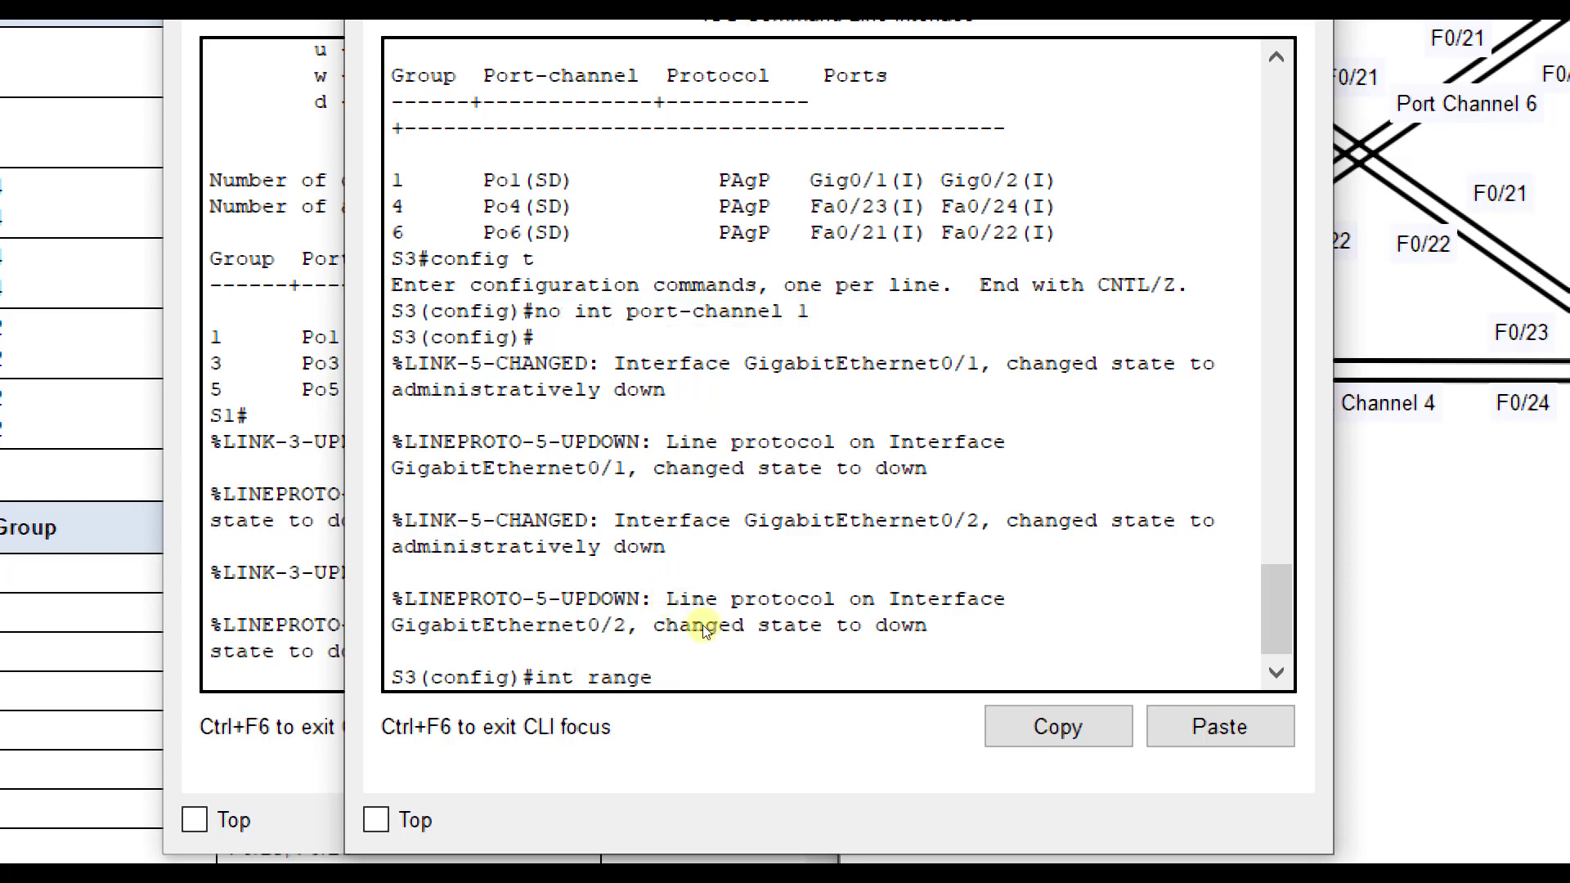
{"action": "type", "text": "fa"}
{"action": "key", "text": "BackSpace"}
{"action": "key", "text": "BackSpace"}
{"action": "type", "text": "g0/"}
{"action": "type", "text": "102"}
{"action": "key", "text": "BackSpace"}
{"action": "key", "text": "BackSpace"}
{"action": "type", "text": "-2"}
{"action": "key", "text": "Return"}
{"action": "type", "text": "channel-gr"}
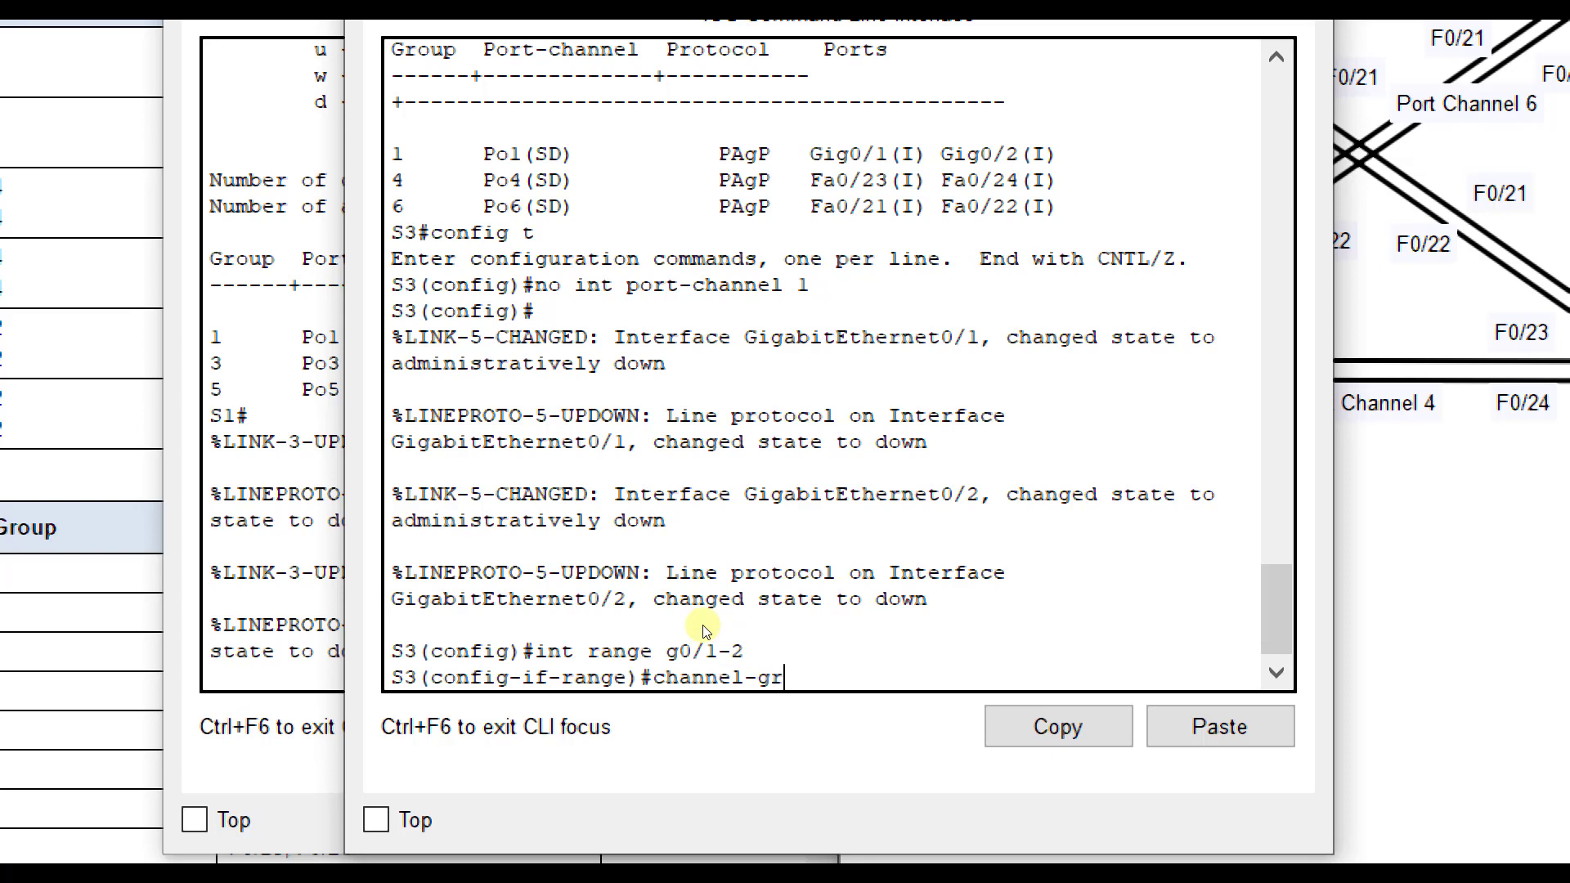
{"action": "type", "text": "oup 1 mode active"}
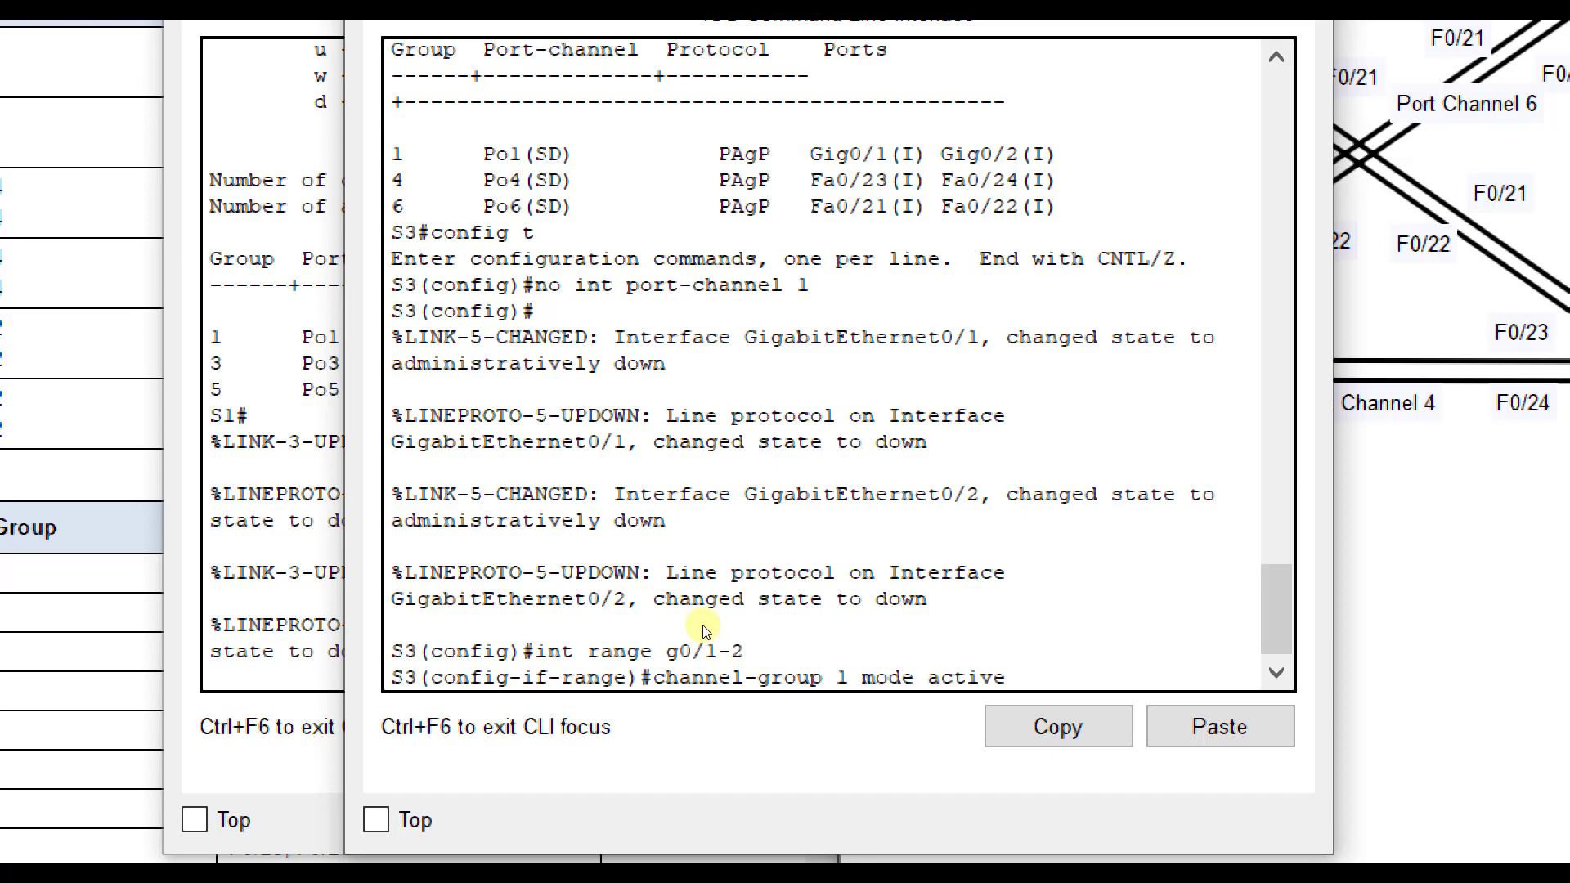
{"action": "key", "text": "Return"}
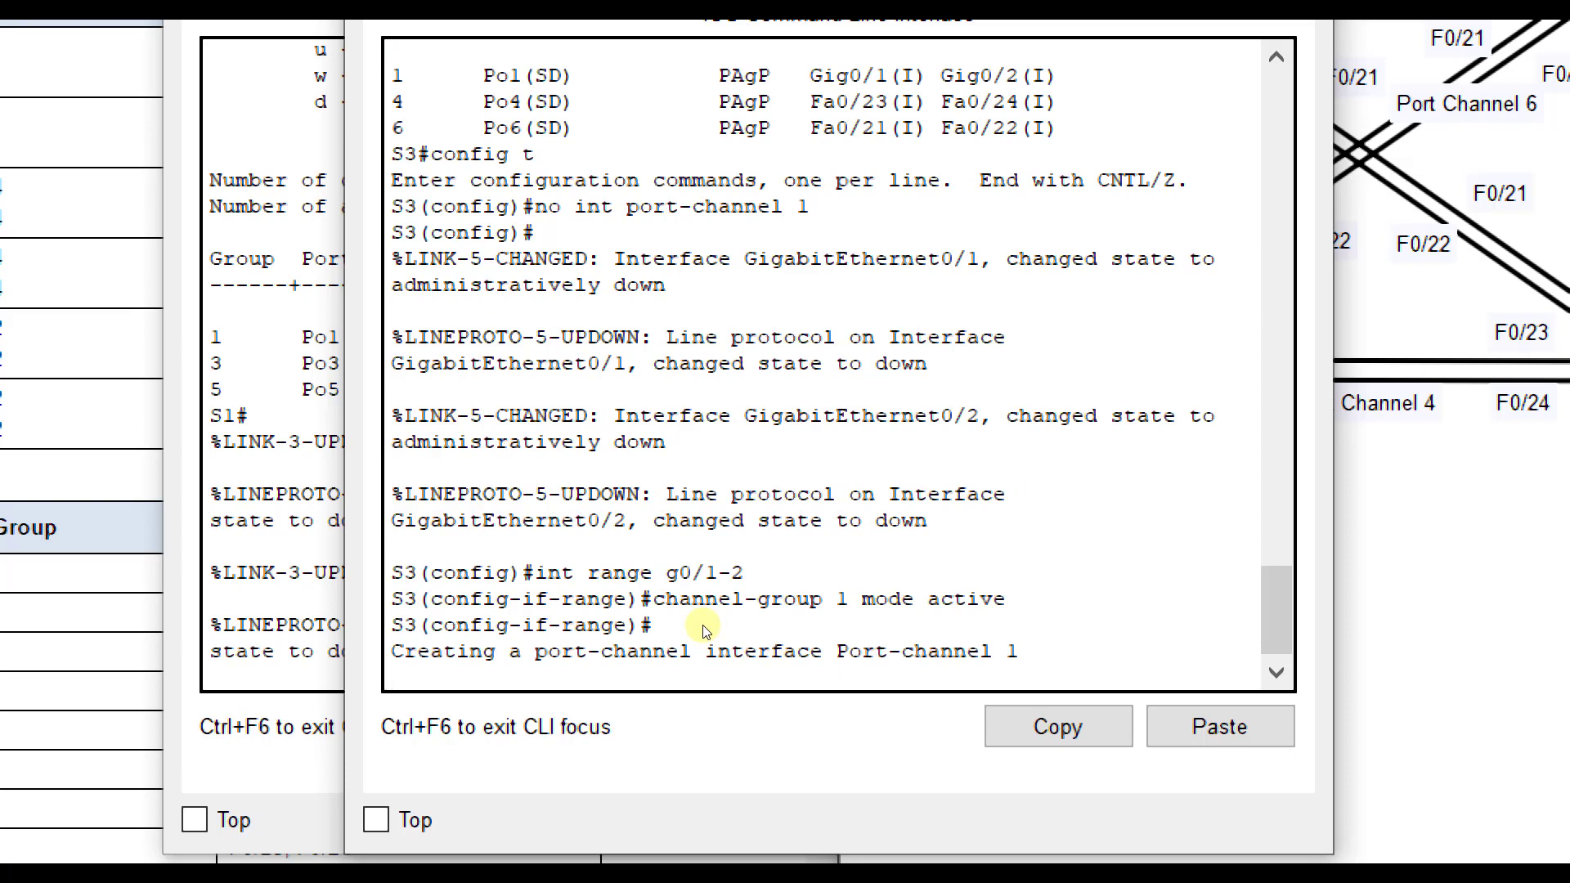
{"action": "key", "text": "Return"}
{"action": "type", "text": "it"}
{"action": "key", "text": "Return"}
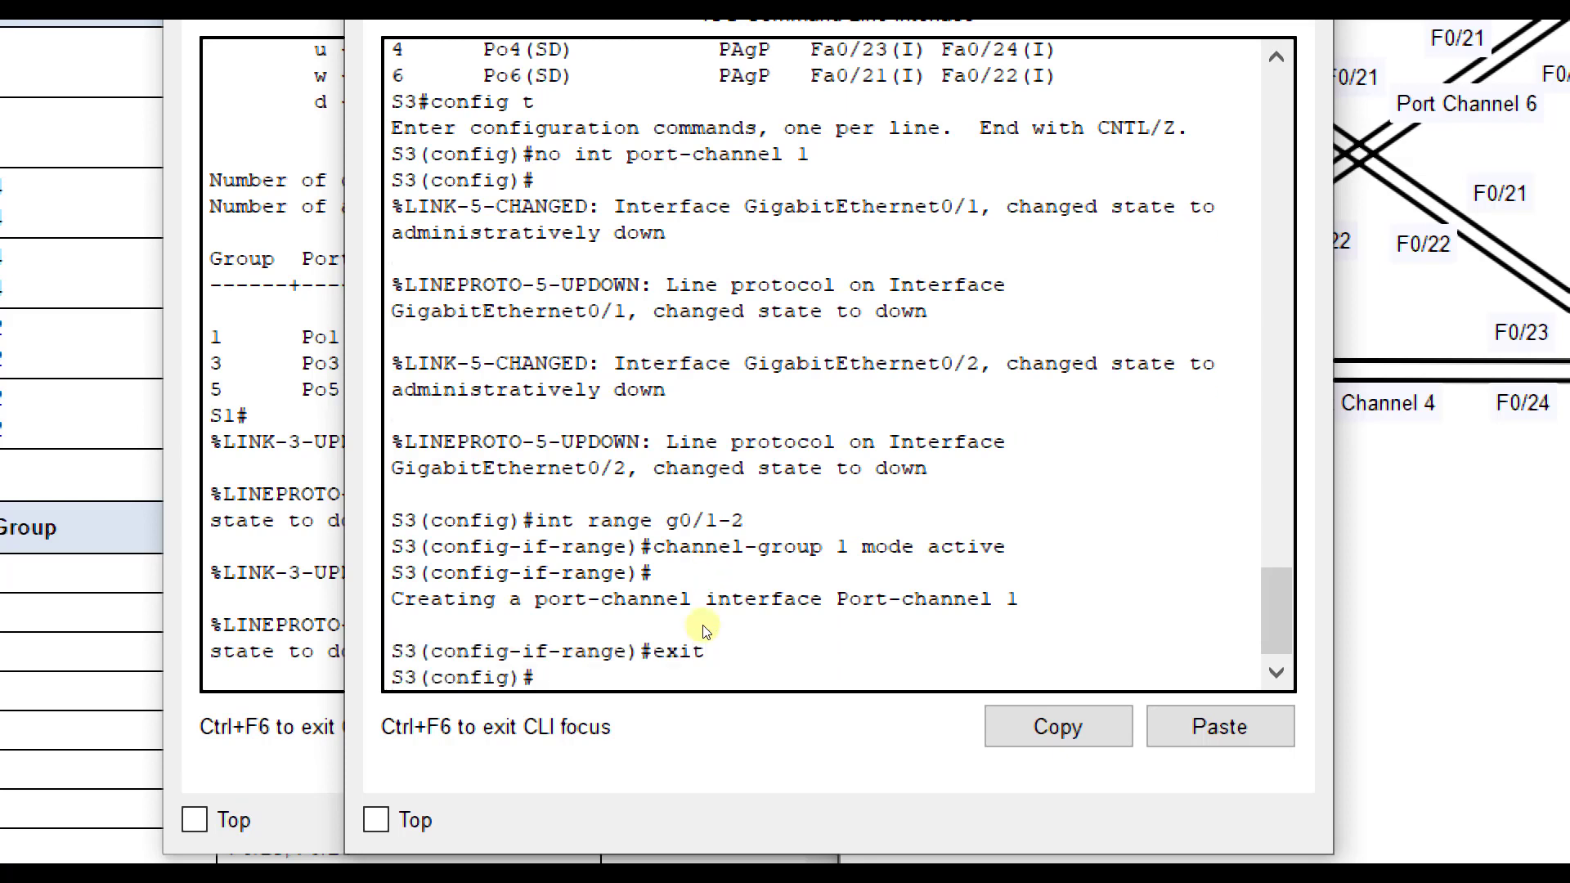
{"action": "type", "text": "port-channel 1"}
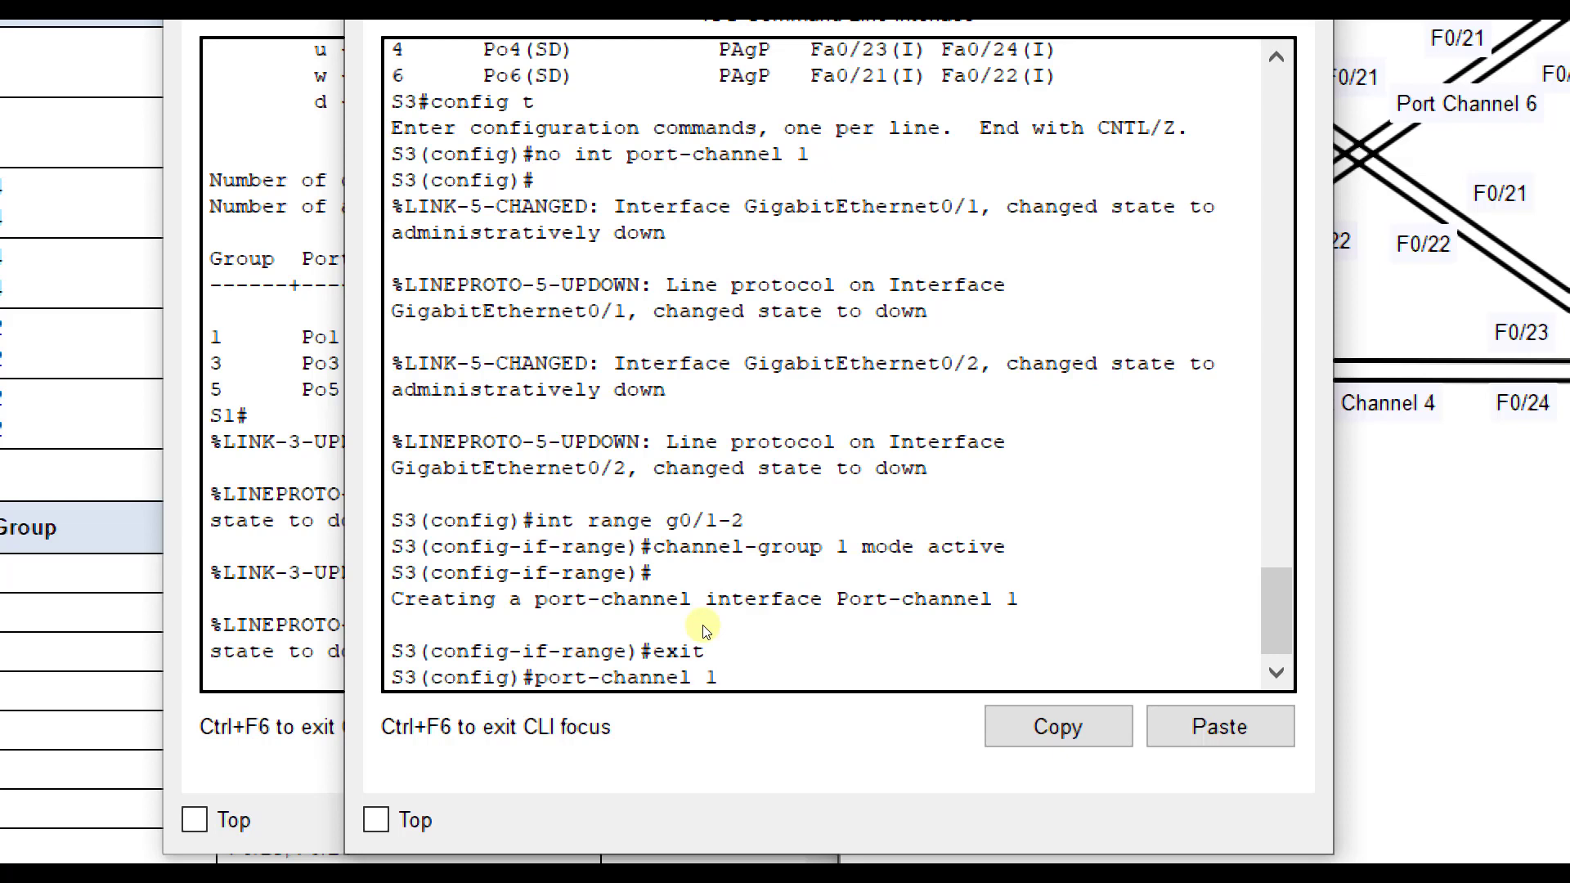
{"action": "key", "text": "BackSpace"}
{"action": "key", "text": "BackSpace"}
{"action": "key", "text": "BackSpace"}
{"action": "key", "text": "BackSpace"}
{"action": "key", "text": "BackSpace"}
{"action": "key", "text": "BackSpace"}
{"action": "key", "text": "BackSpace"}
{"action": "key", "text": "BackSpace"}
{"action": "key", "text": "BackSpace"}
{"action": "key", "text": "BackSpace"}
{"action": "key", "text": "BackSpace"}
{"action": "key", "text": "BackSpace"}
{"action": "key", "text": "BackSpace"}
{"action": "key", "text": "BackSpace"}
Set S3's port-channel 1 interface to switchport mode trunk and return to global configuration.
{"action": "type", "text": "int port-channel 1"}
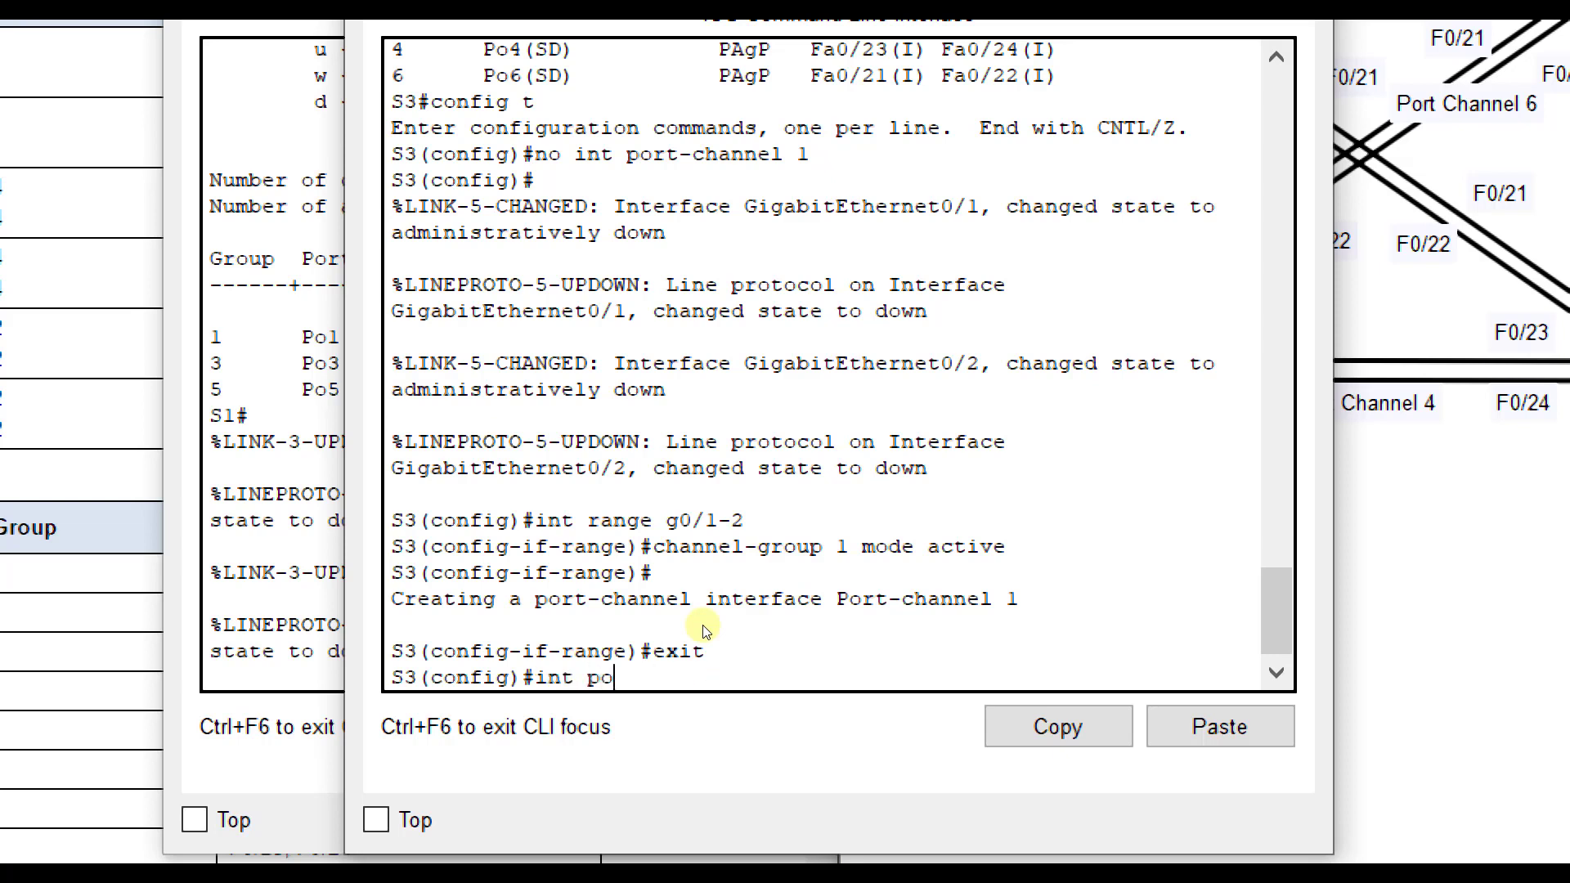
{"action": "key", "text": "Return"}
{"action": "type", "text": "swit"}
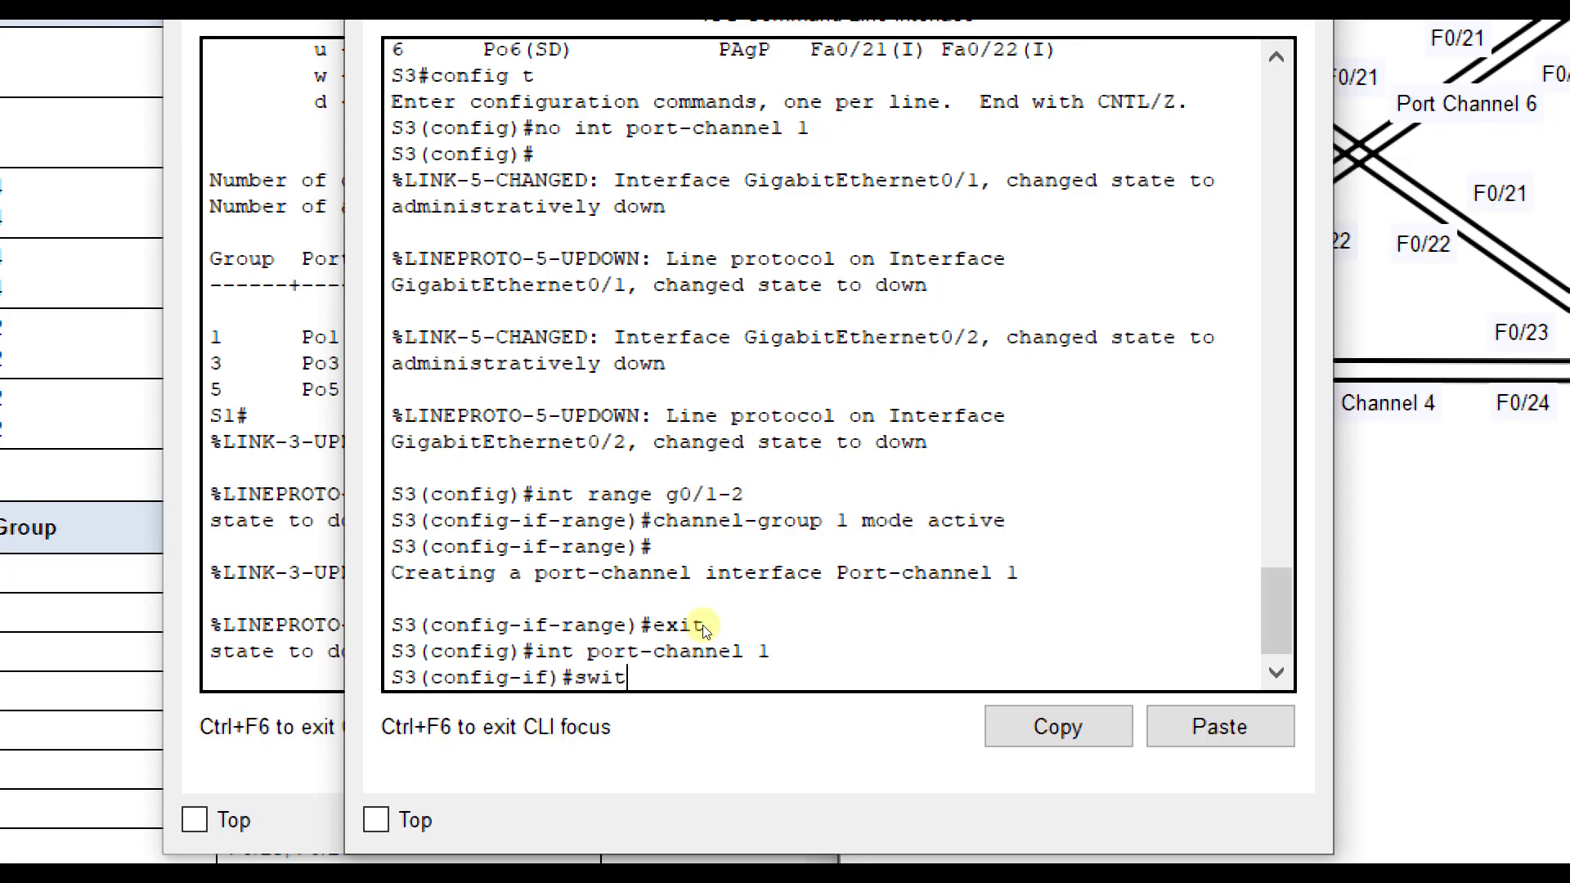
{"action": "type", "text": "chport mode trunk"}
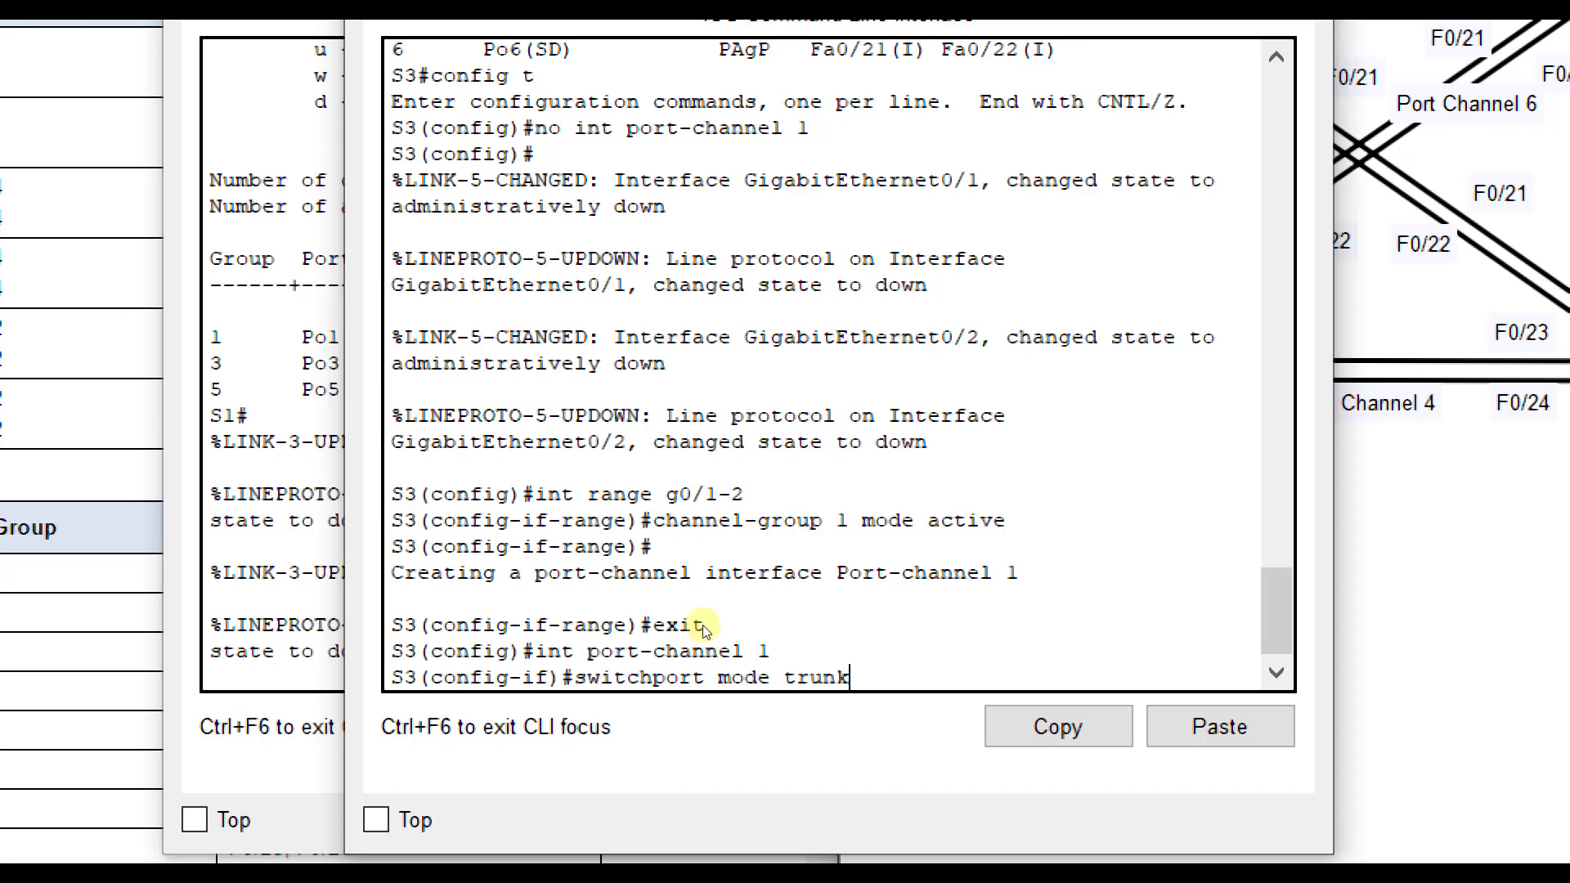
{"action": "key", "text": "Return"}
{"action": "type", "text": "exit"}
{"action": "key", "text": "Return"}
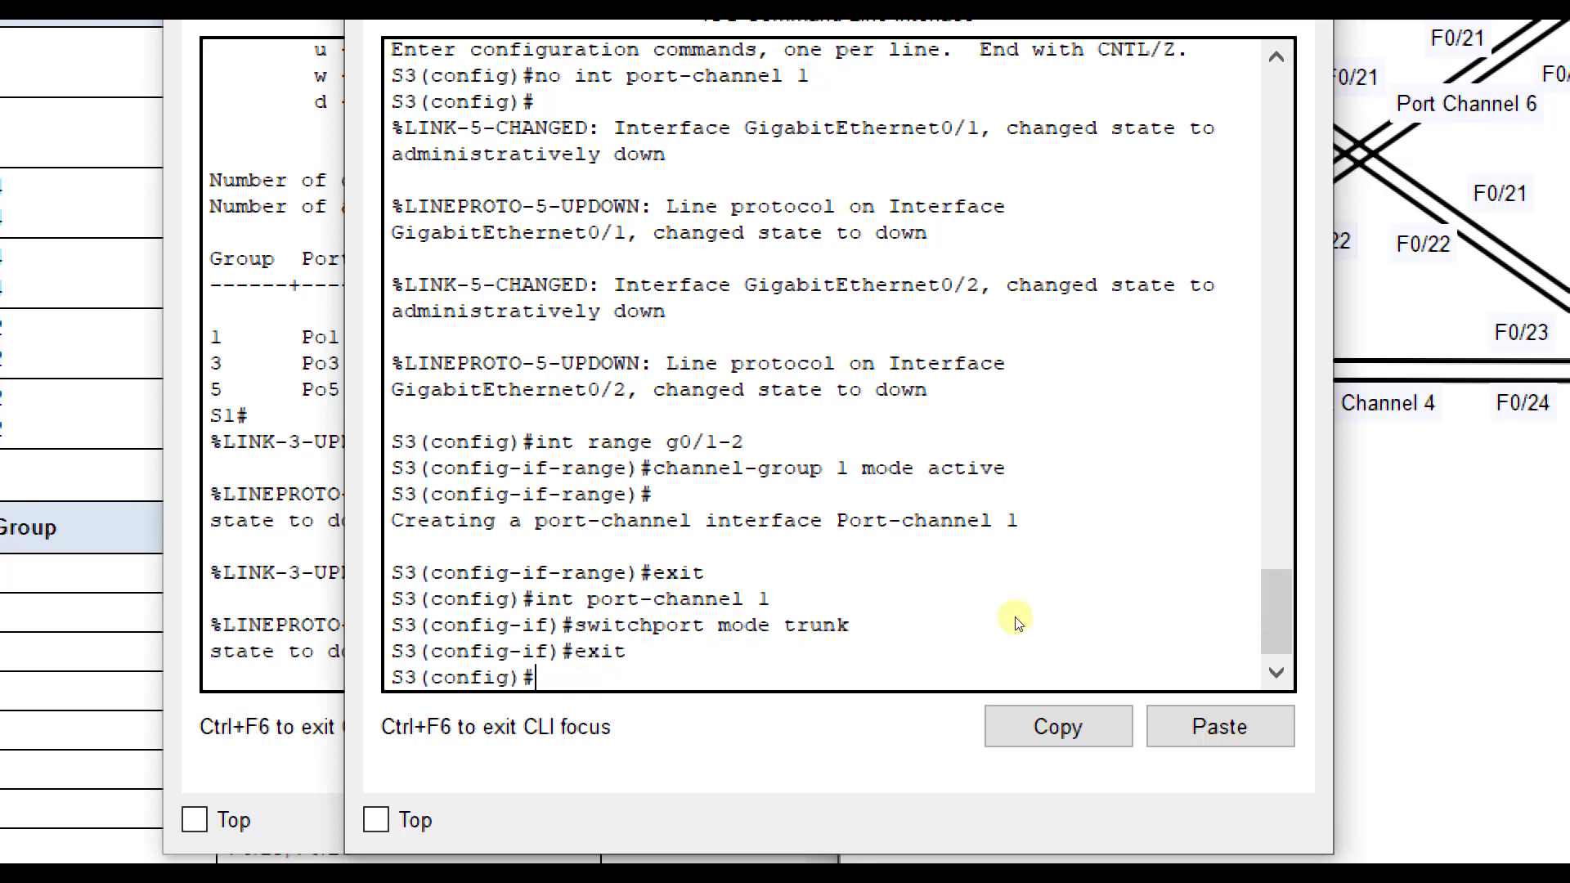
Bring S3 interface range g0/1-2 up with "no shutdown" and return to global configuration.
{"action": "left_click", "coordinate": [725, 589]}
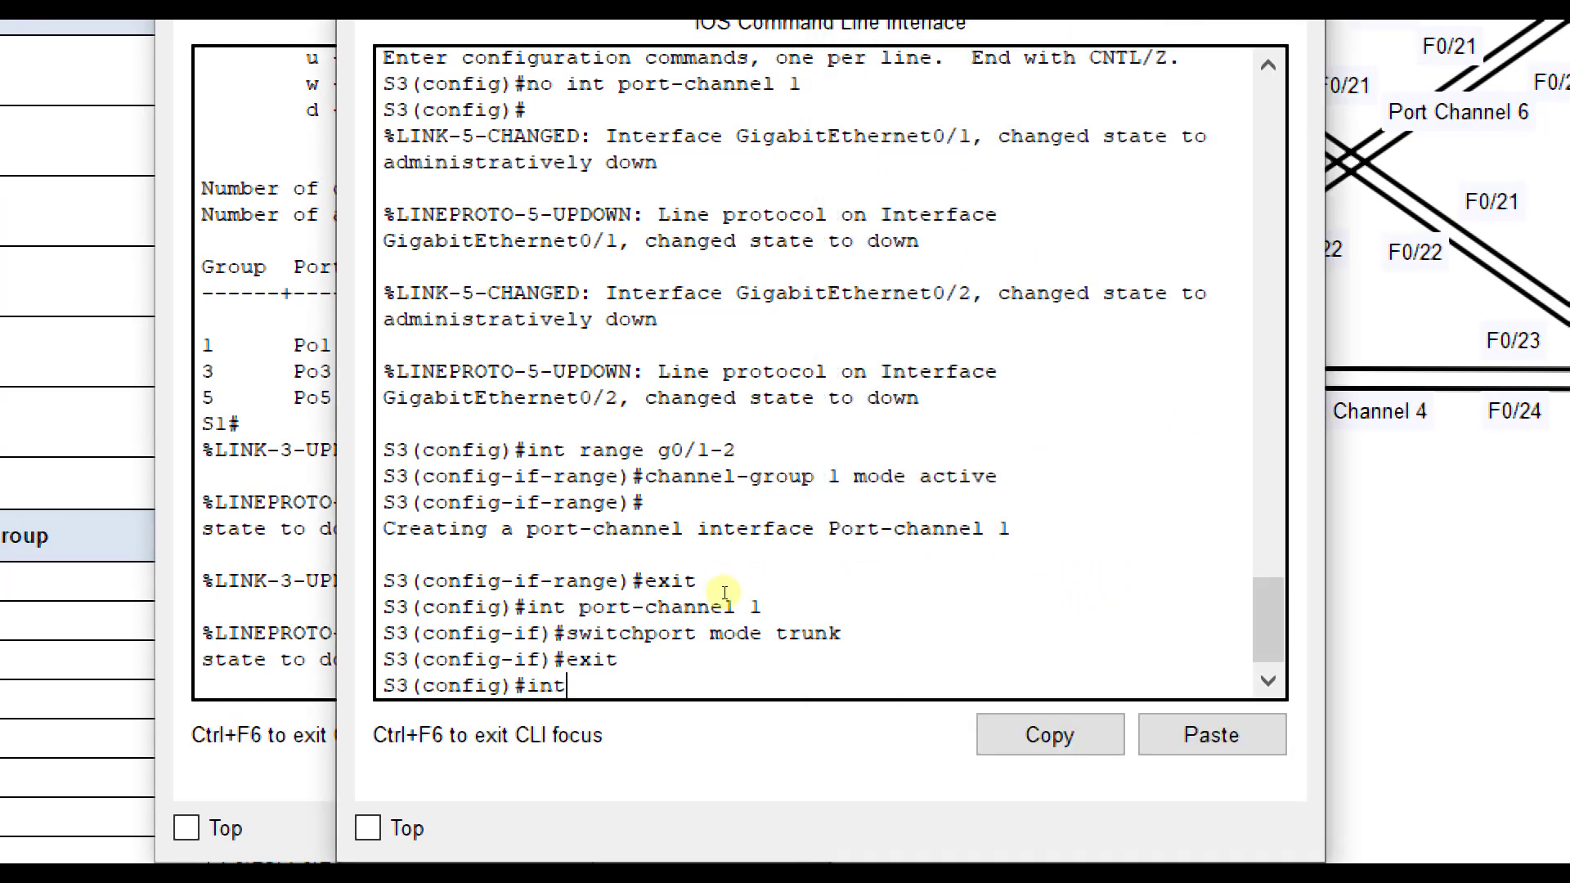
{"action": "type", "text": "int range g0/102-2"}
{"action": "key", "text": "Return"}
{"action": "type", "text": "no s"}
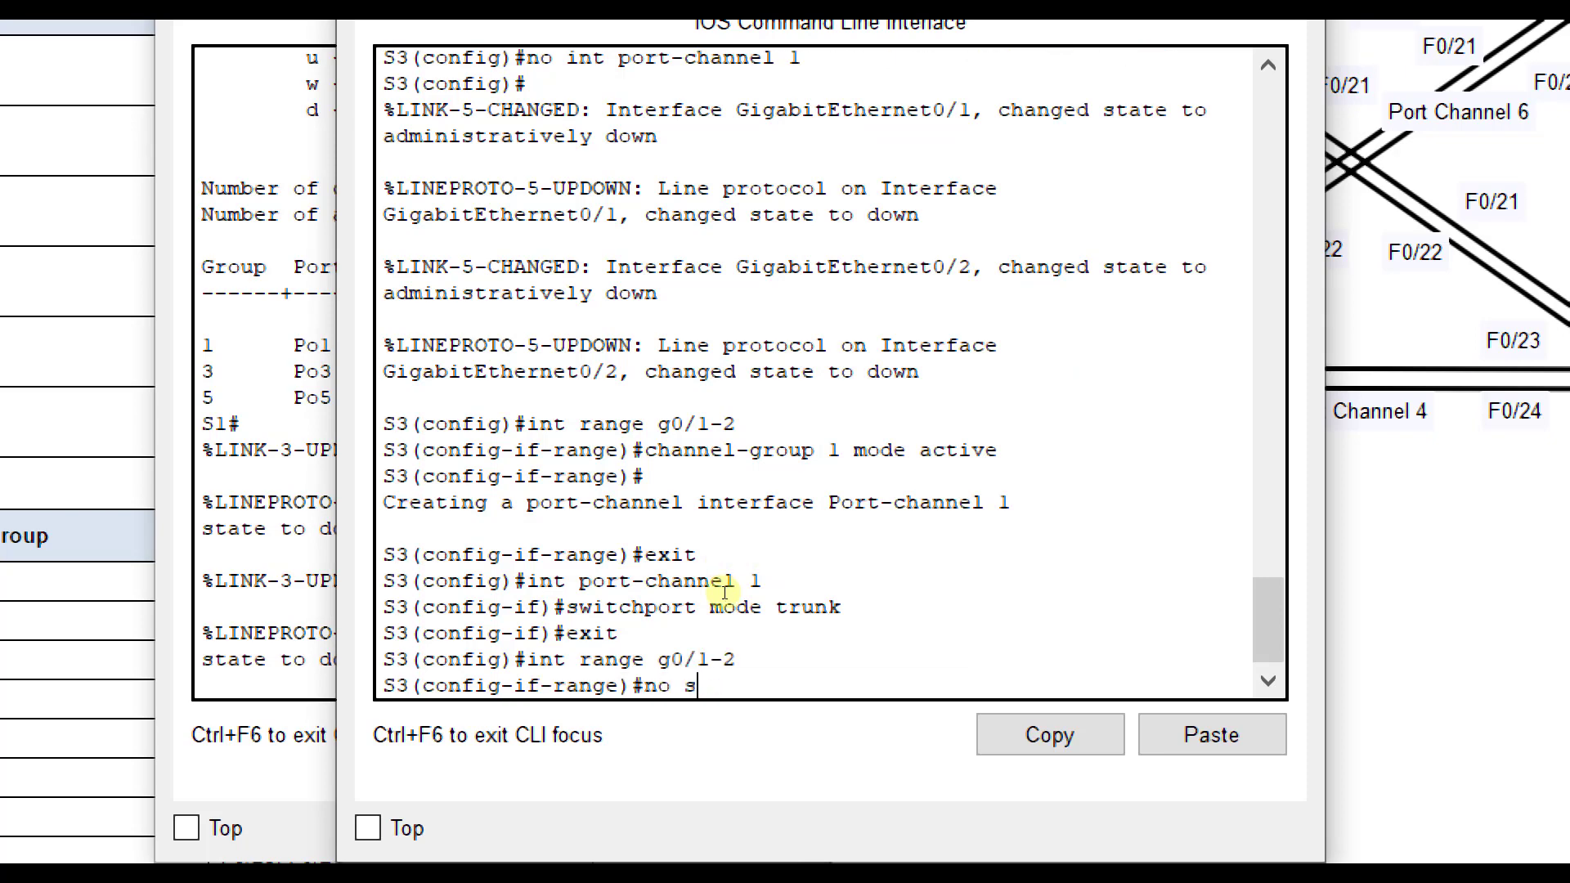
{"action": "type", "text": "hutdown"}
{"action": "key", "text": "Return"}
{"action": "type", "text": "exit"}
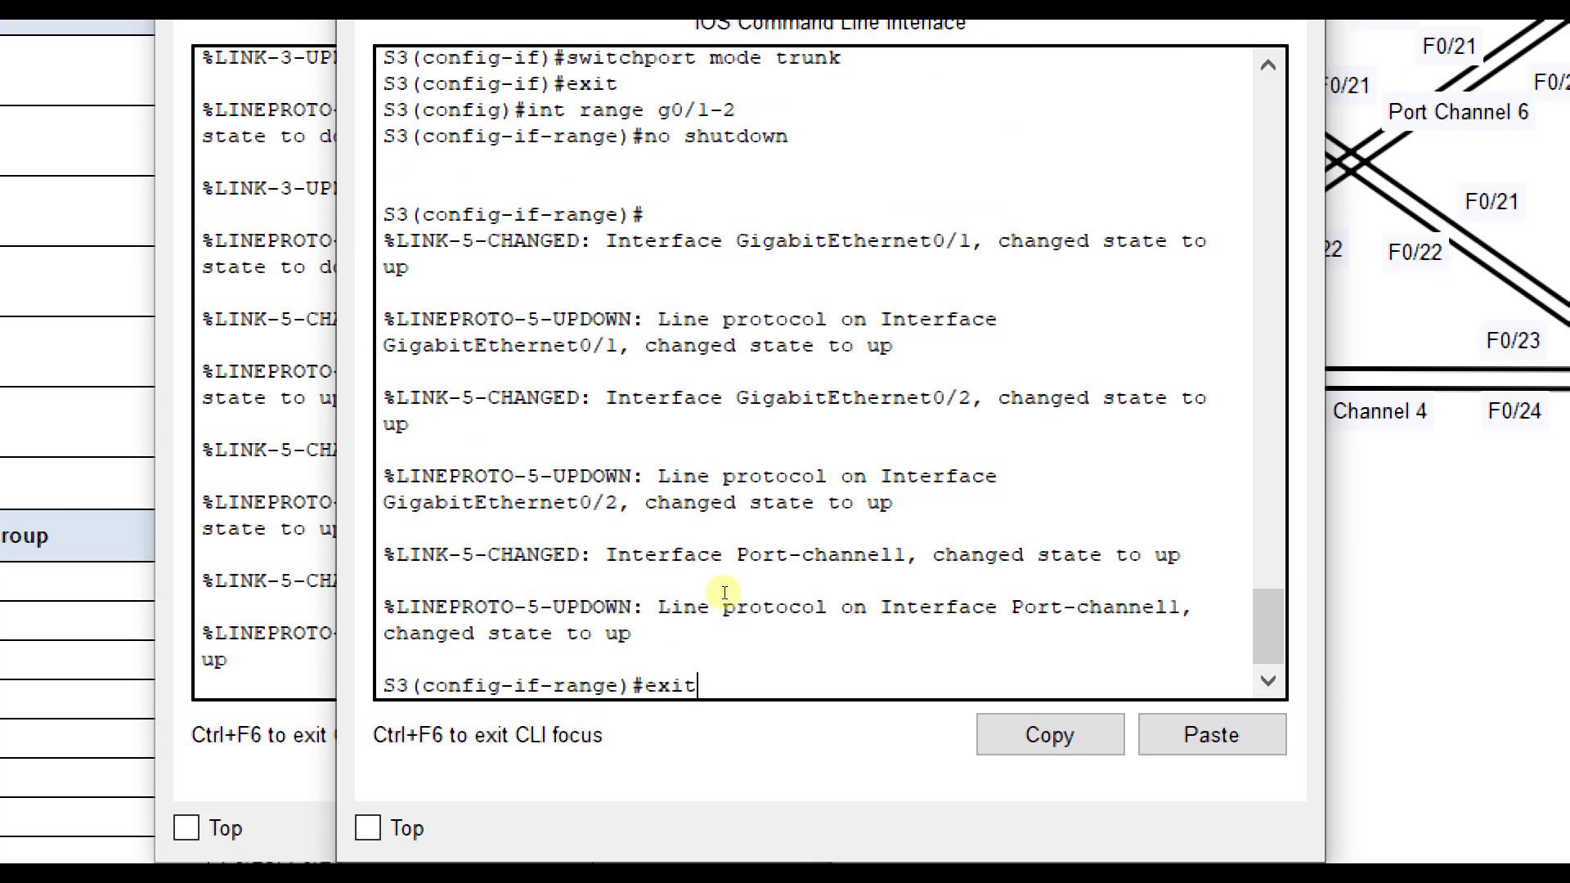
{"action": "key", "text": "Return"}
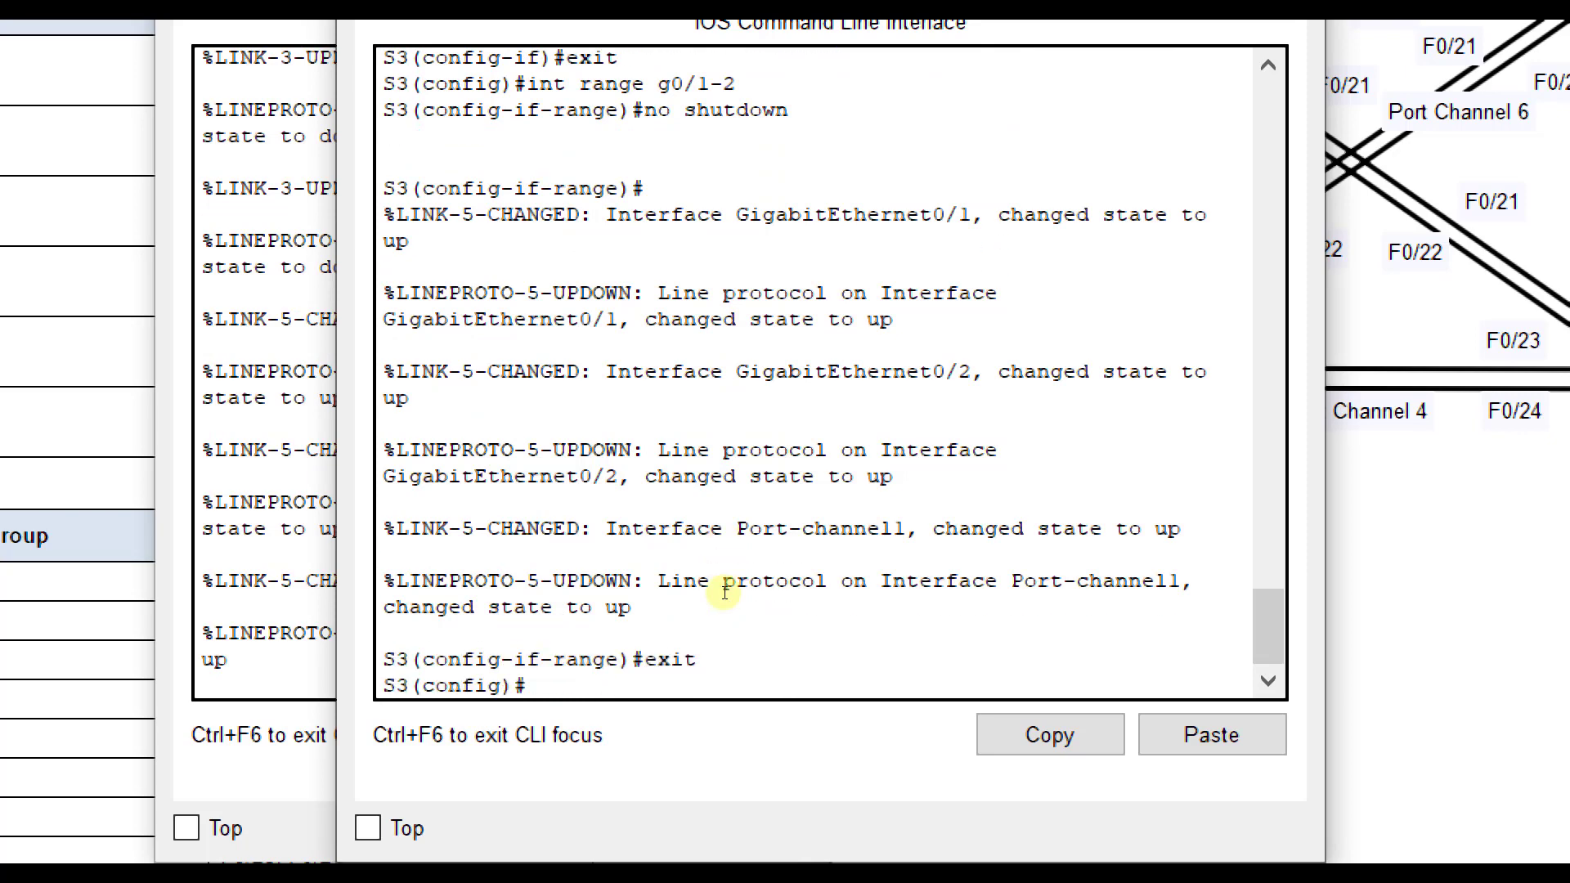
Check the links in the topology, switch to S1's command line and enter global configuration mode with "config t".
{"action": "left_click", "coordinate": [1107, 554]}
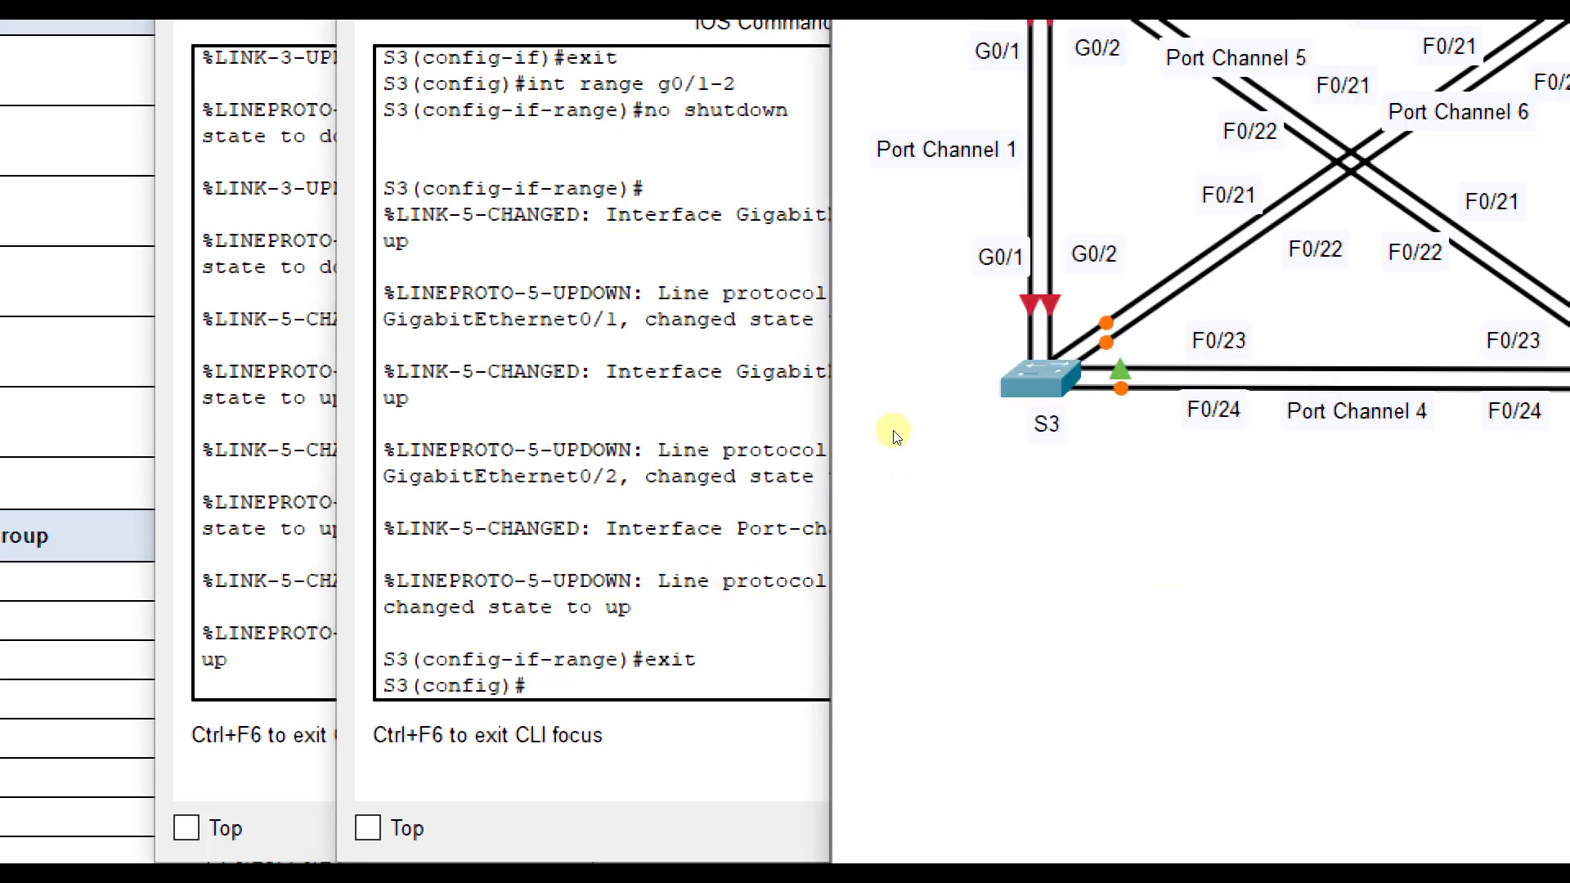
{"action": "left_click", "coordinate": [814, 490]}
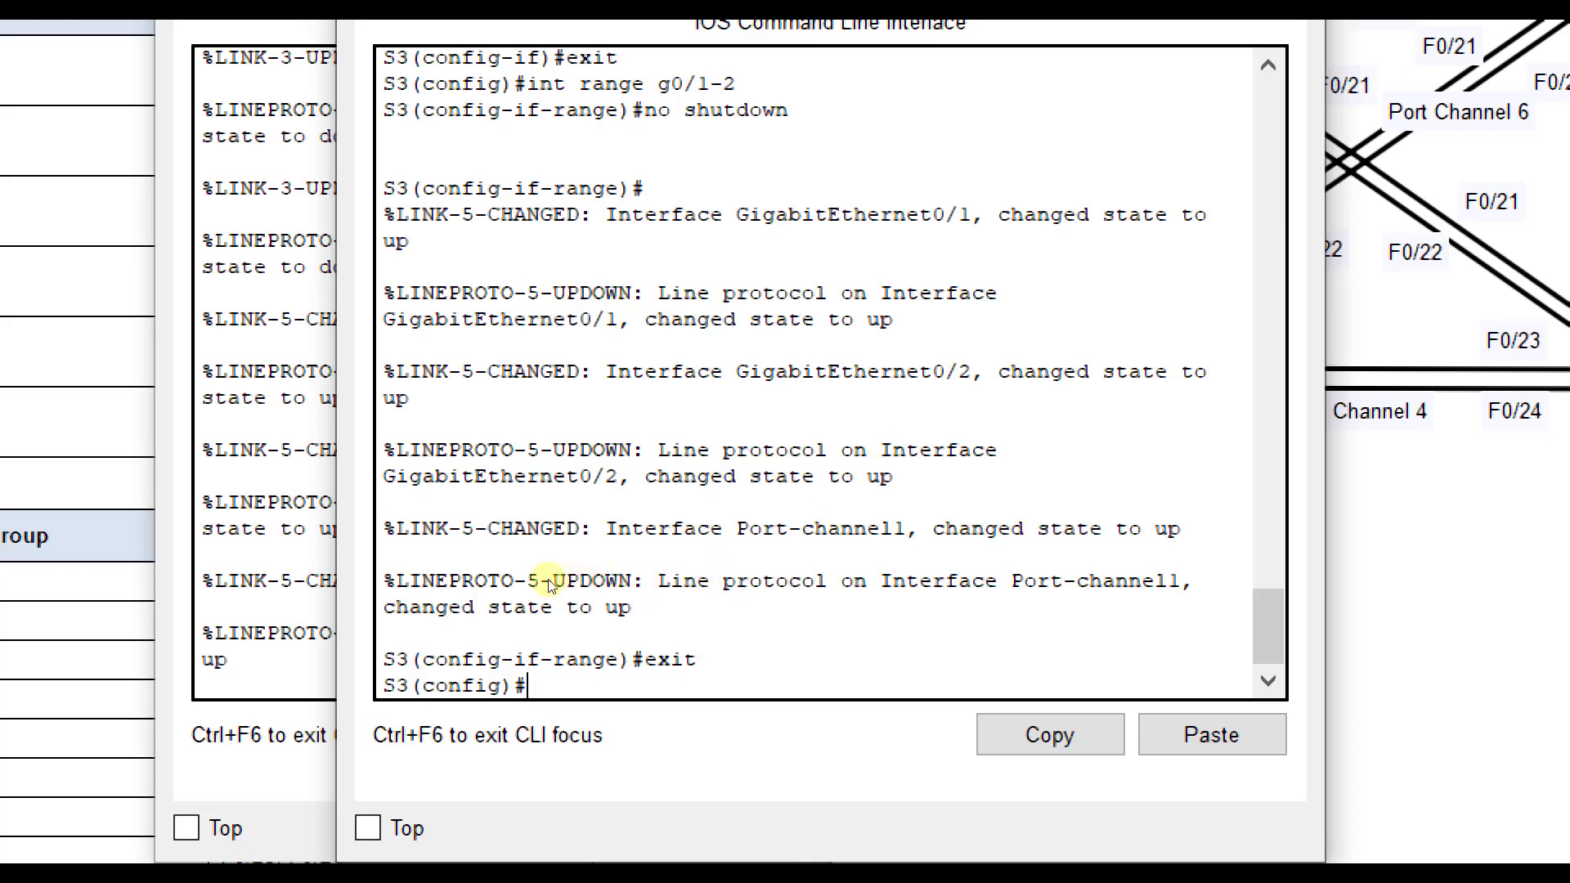
{"action": "key", "text": "alt+Tab"}
{"action": "key", "text": "Return"}
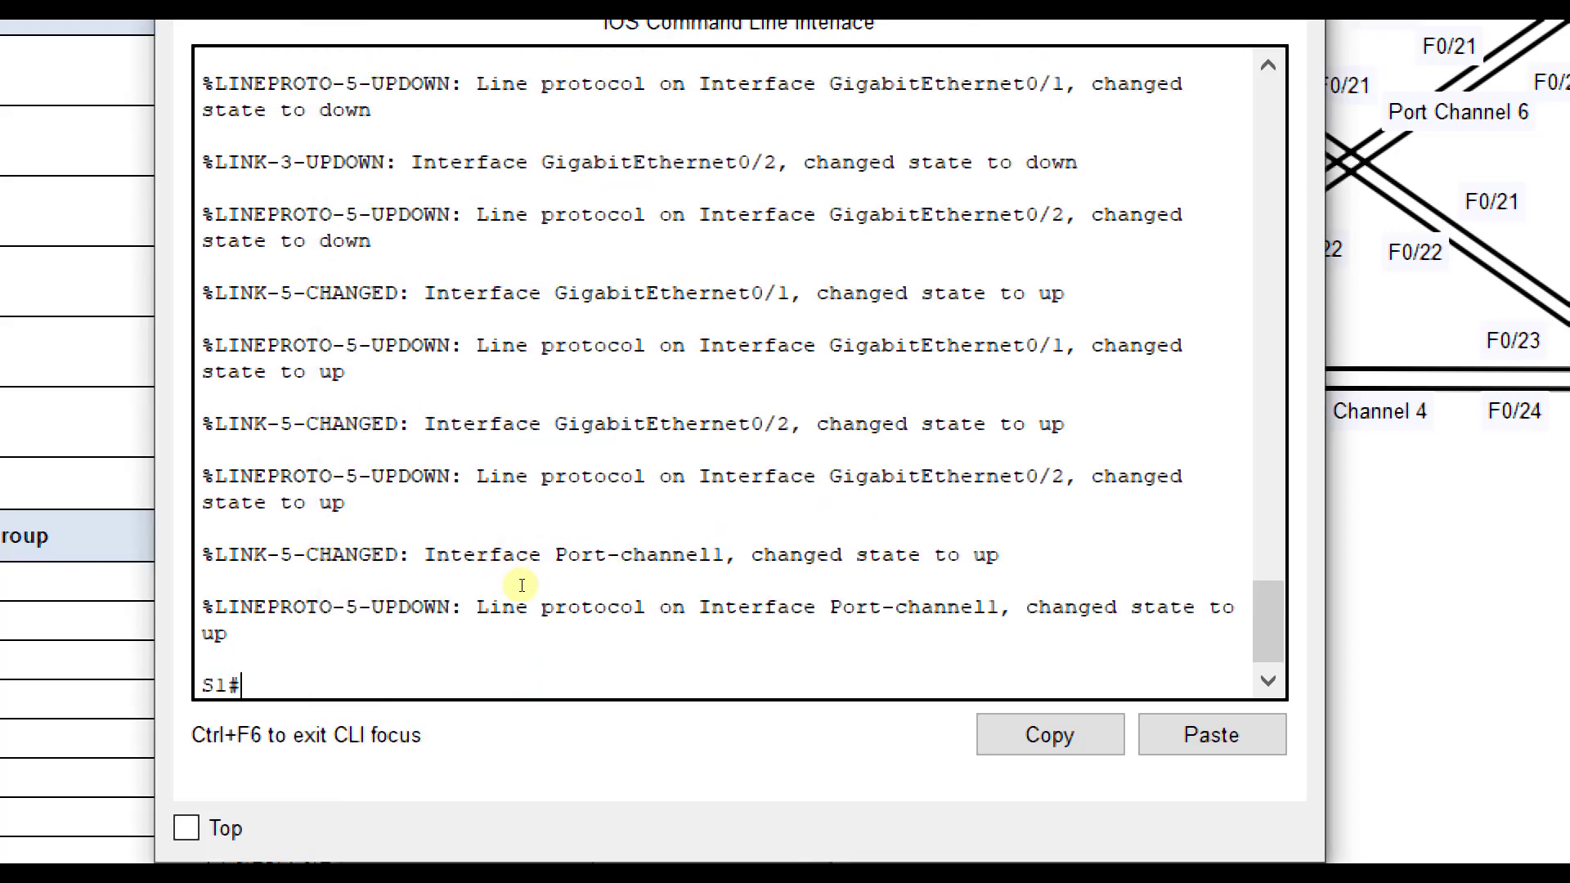
{"action": "type", "text": "config t"}
{"action": "key", "text": "Return"}
Try to open S1's two gigabit interfaces for configuration with "int g0/1-2".
{"action": "type", "text": "int g"}
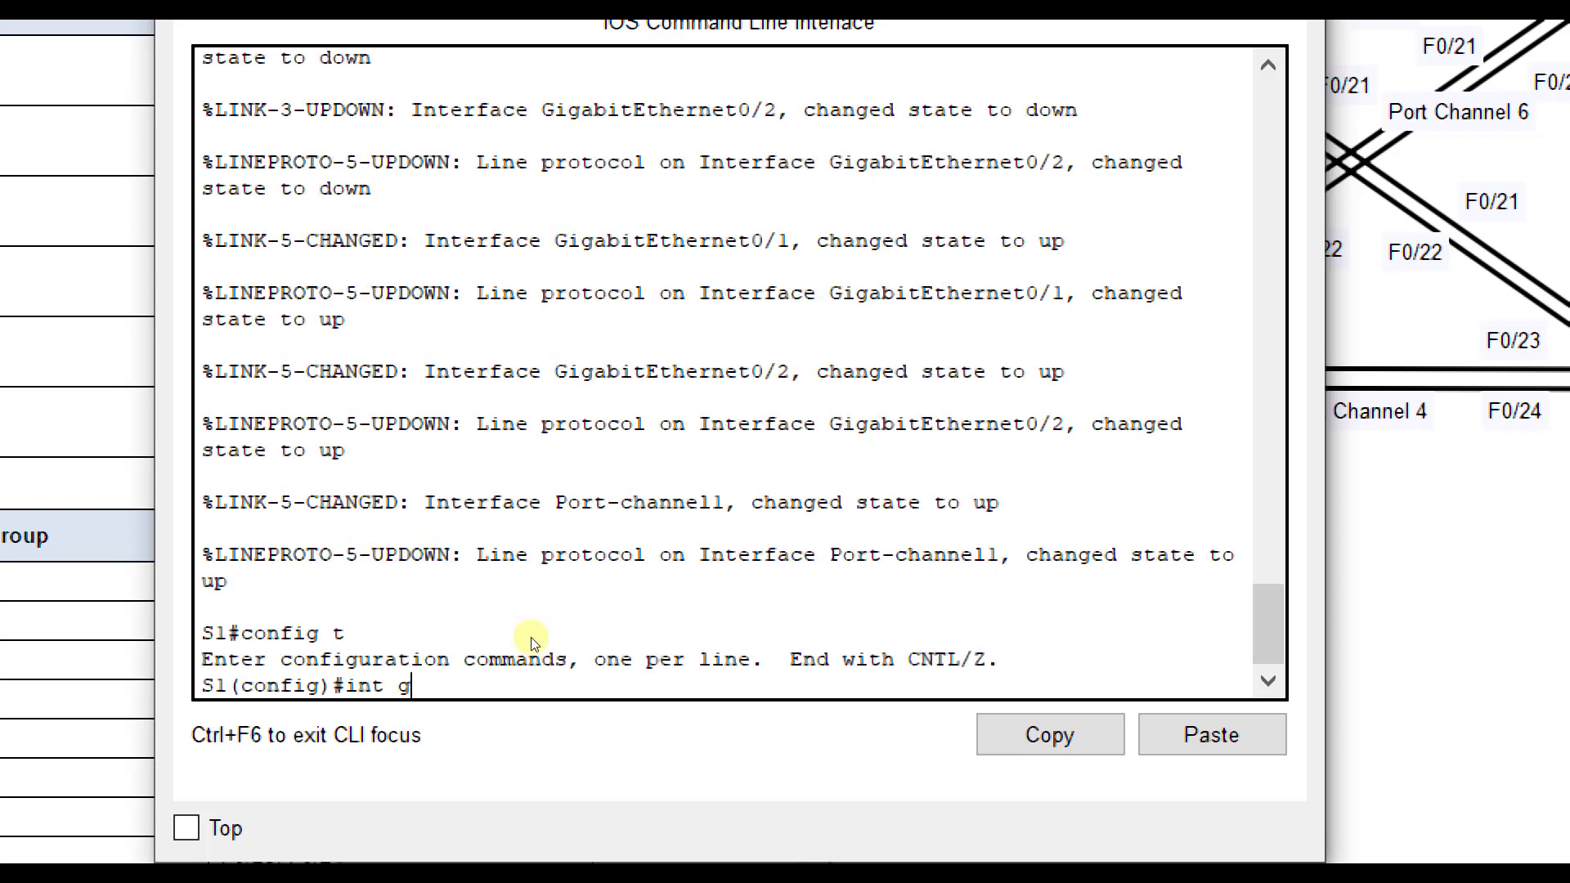
{"action": "type", "text": "0/1"}
{"action": "type", "text": "-2"}
{"action": "key", "text": "Return"}
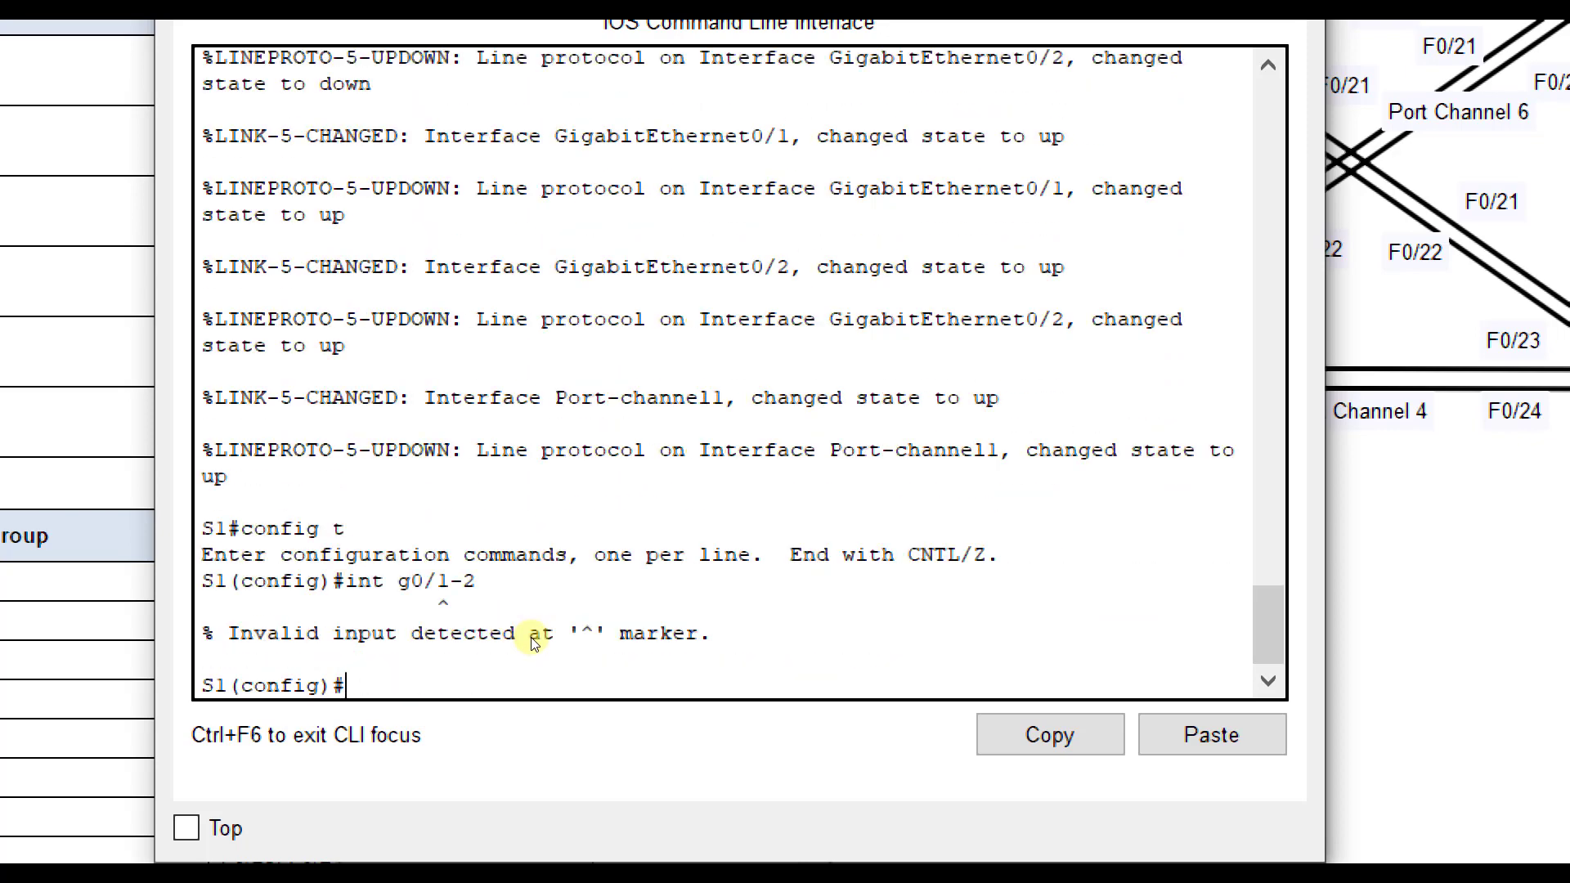
Enable S1 interface range g0/1-2 with "no shut" and return to global configuration.
{"action": "type", "text": "int range g0/1-2"}
{"action": "key", "text": "Return"}
{"action": "type", "text": "no"}
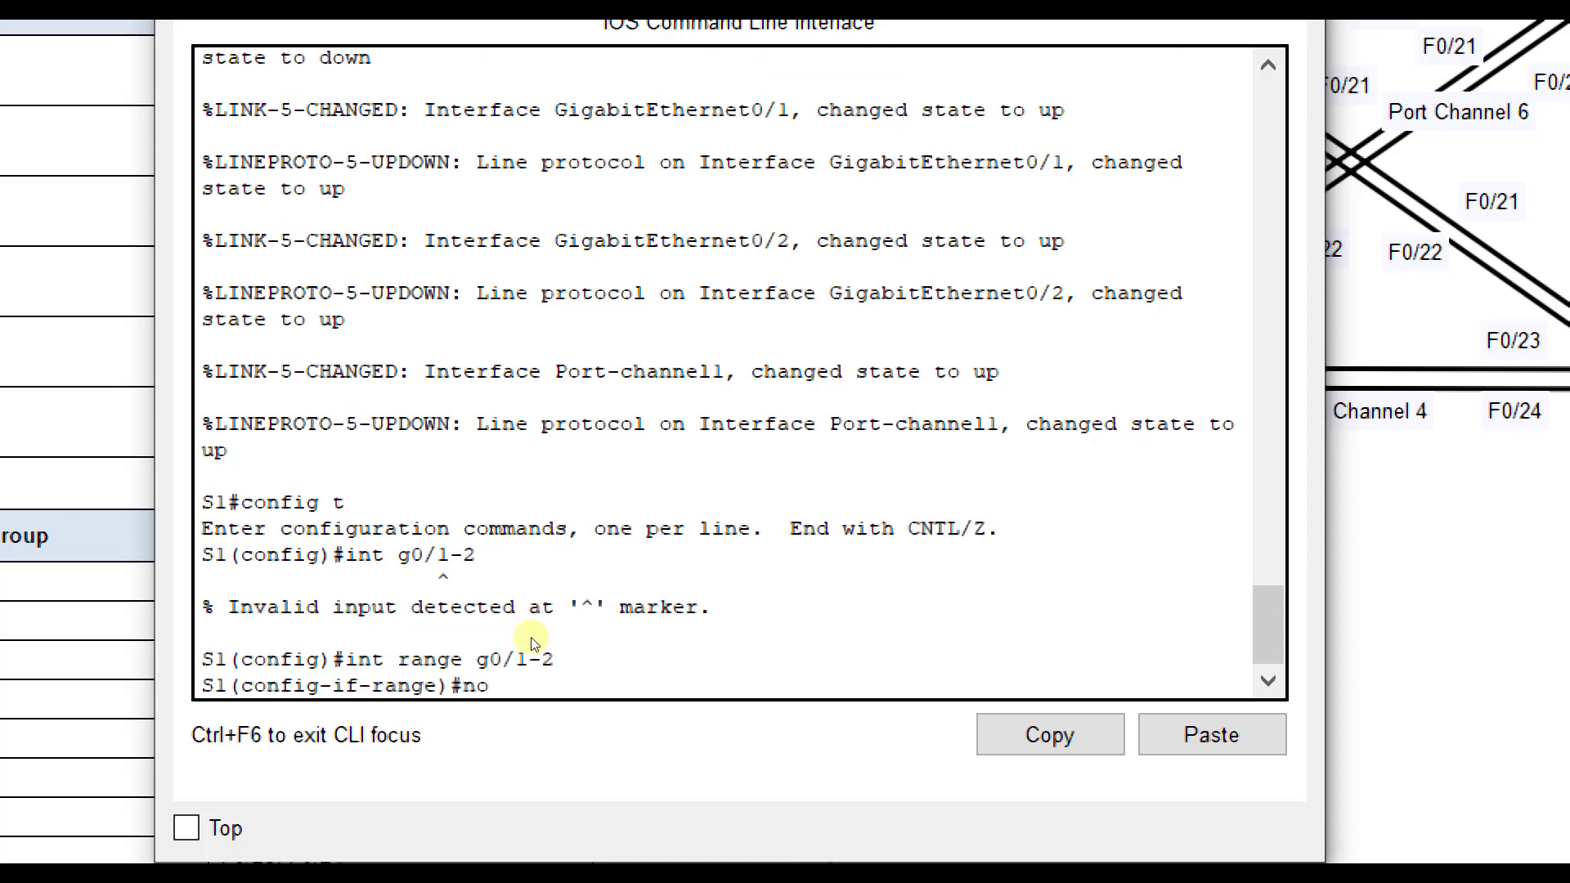
{"action": "type", "text": " shut"}
{"action": "key", "text": "Return"}
{"action": "type", "text": "exit"}
{"action": "key", "text": "Return"}
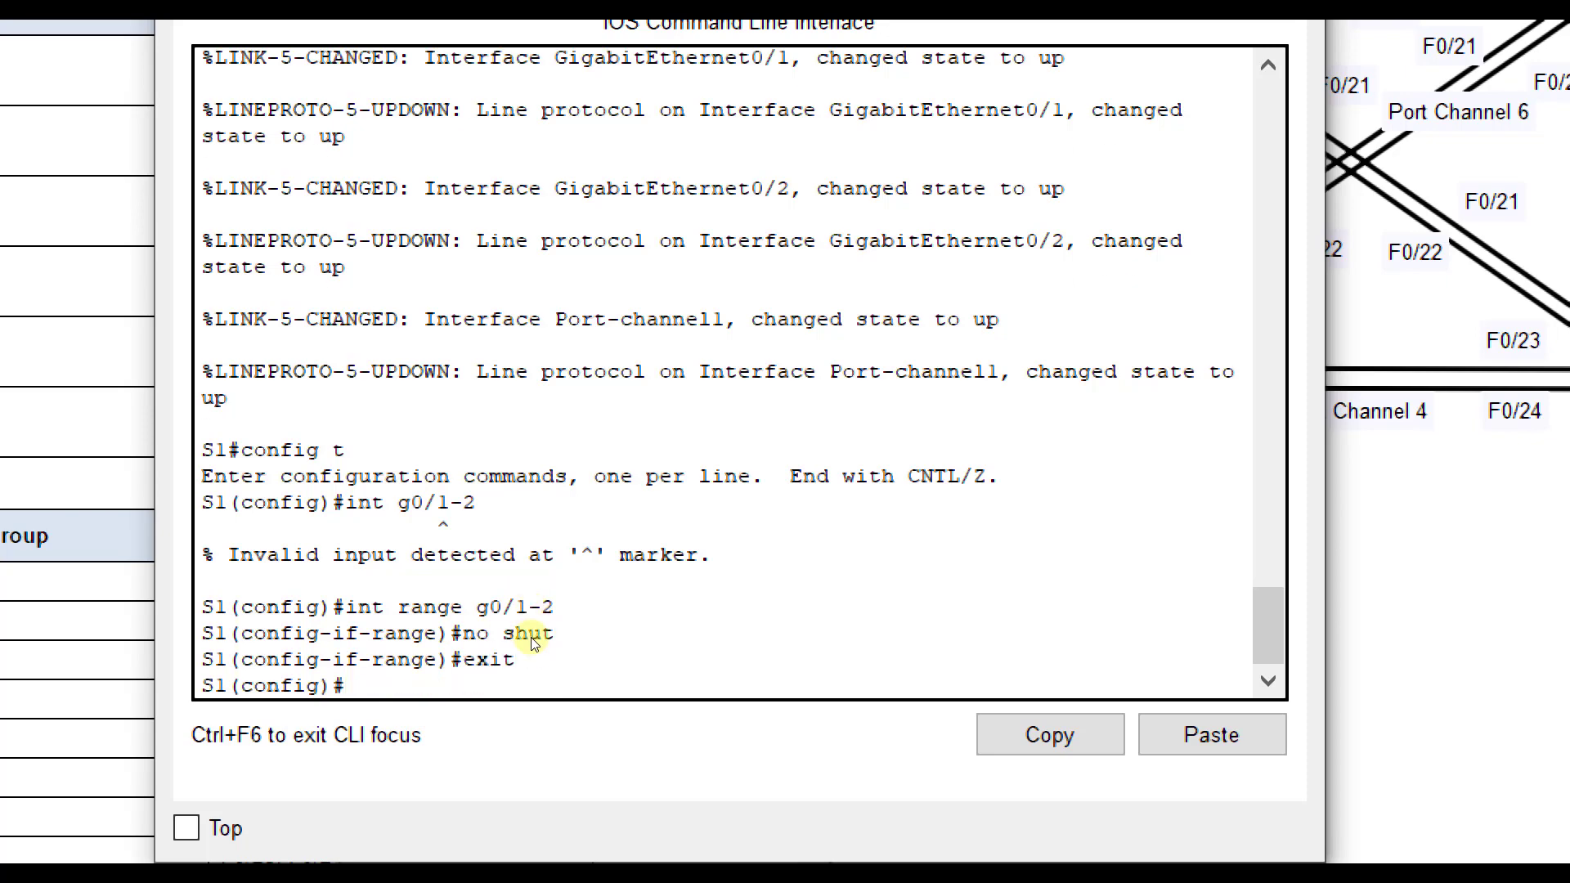
Go to the topology and fast-forward the simulation time several times.
{"action": "left_click", "coordinate": [1094, 496]}
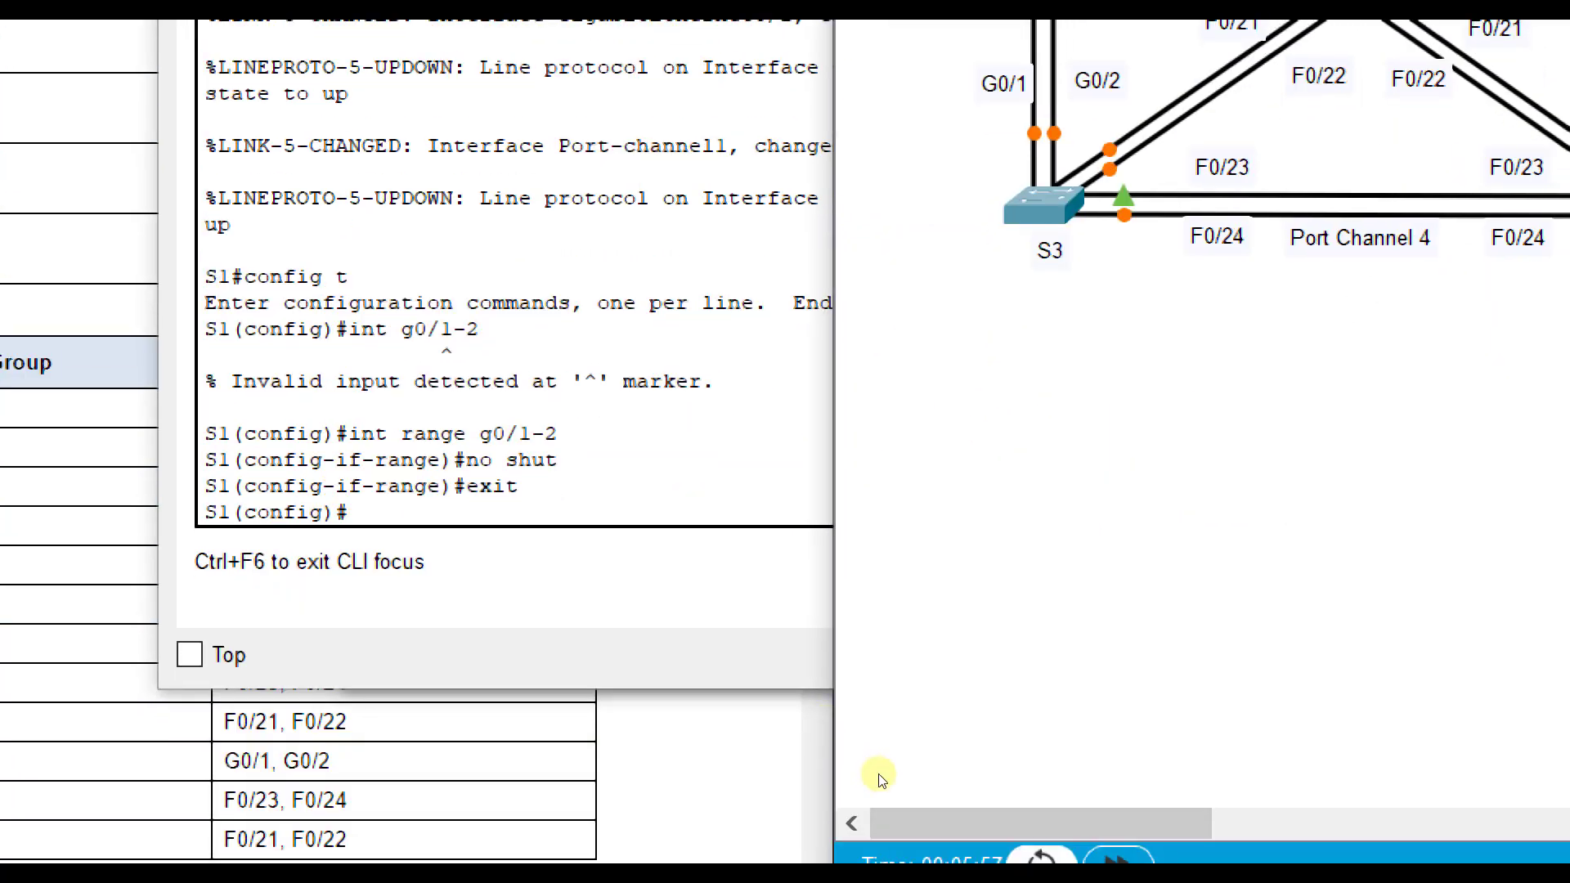
{"action": "key", "text": "alt+d"}
{"action": "key", "text": "alt+d"}
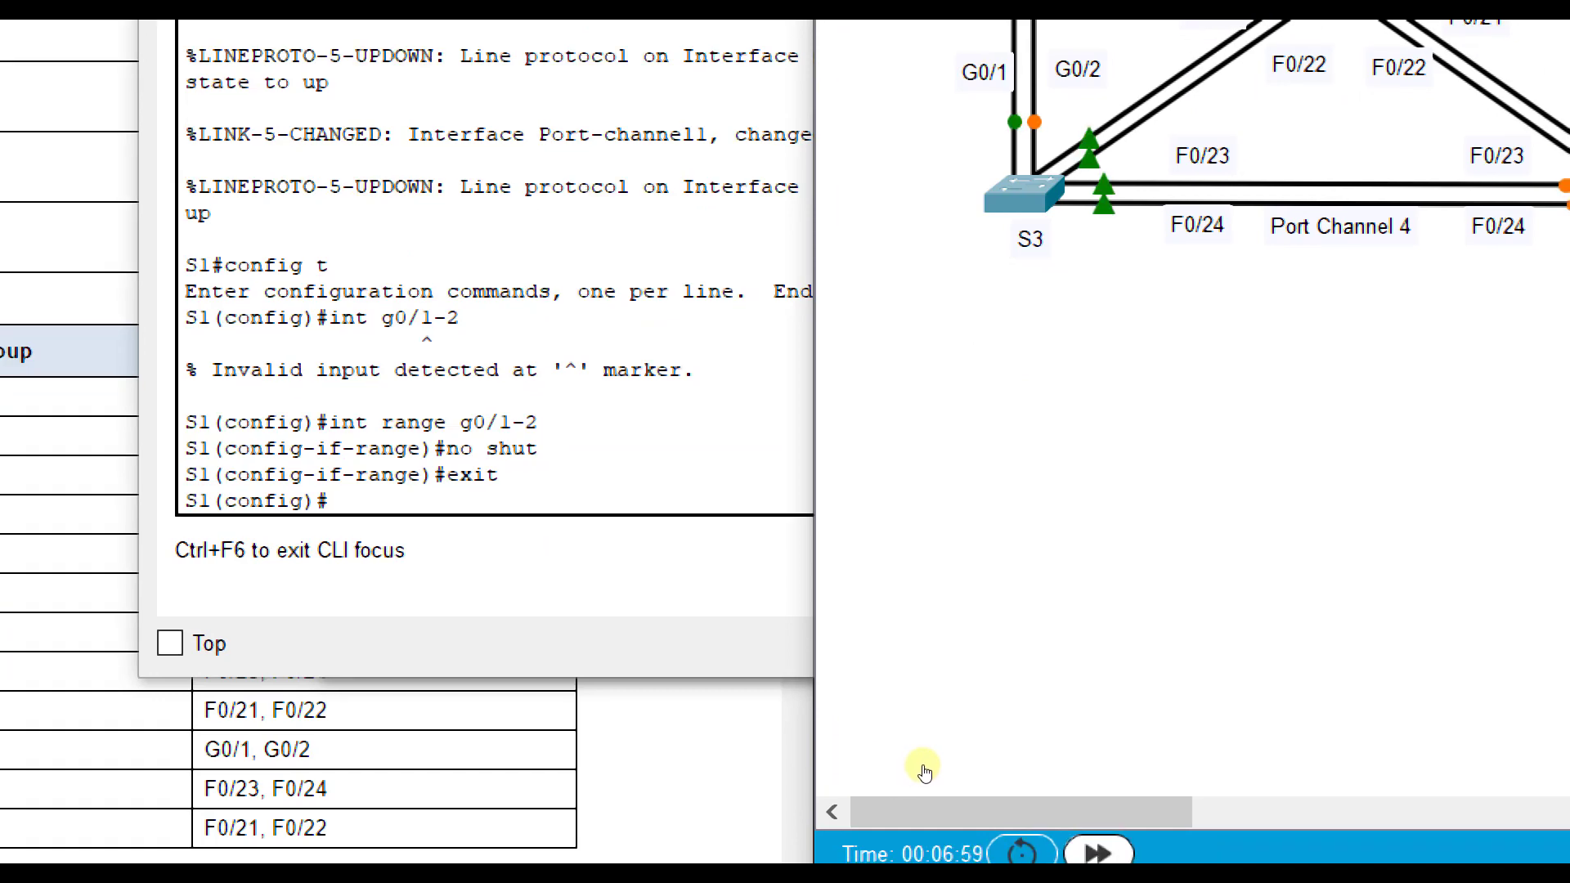
{"action": "key", "text": "alt+d"}
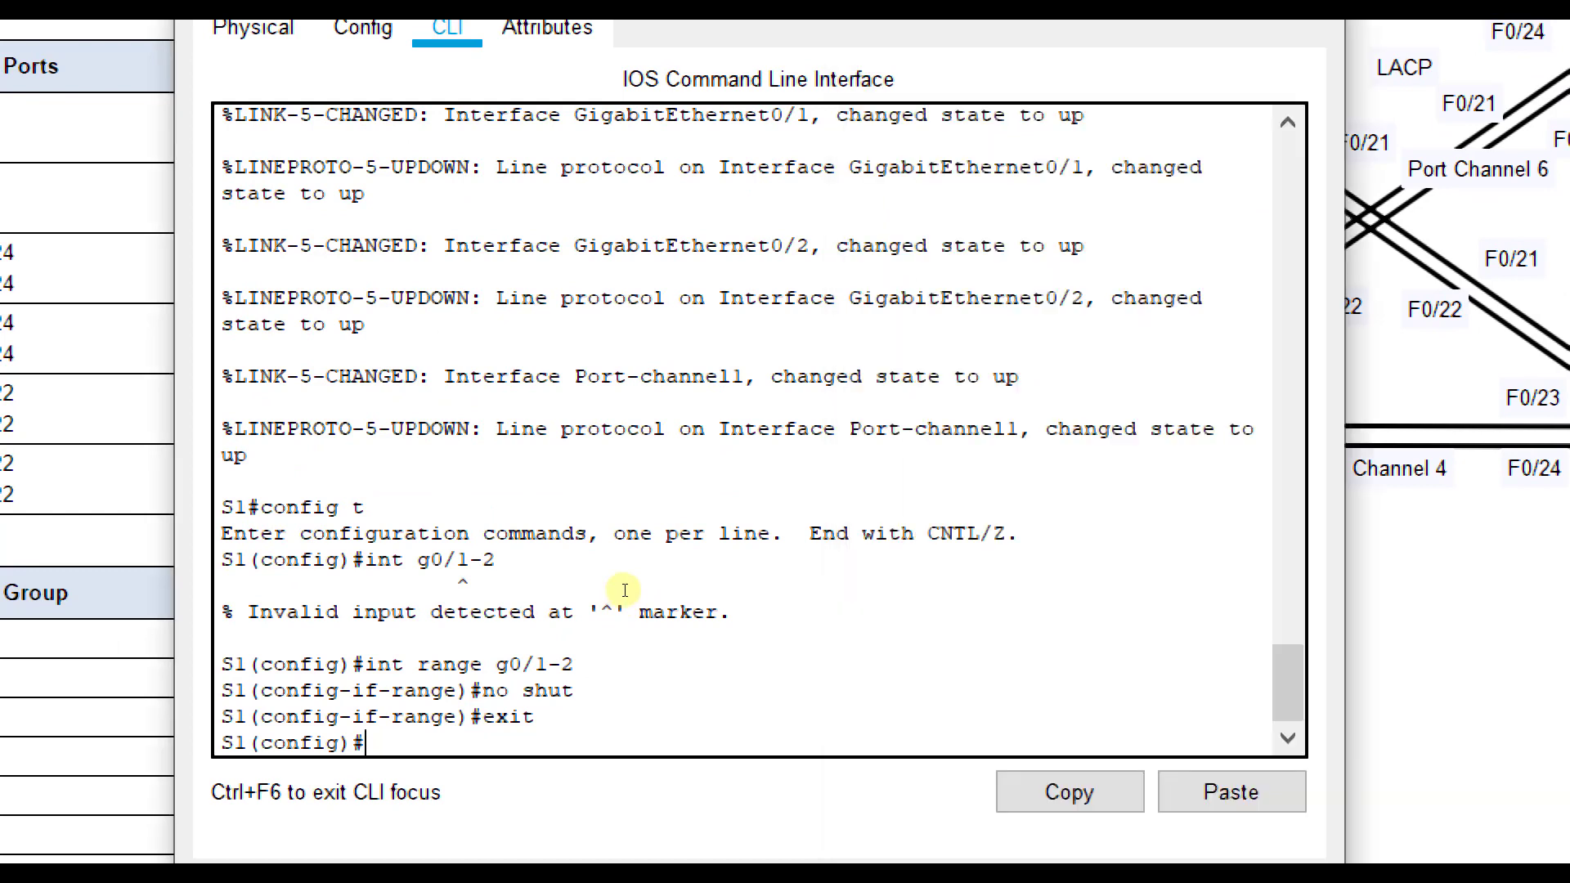
Run "do show etherchannel summary" on S1 and examine the port-channel 1 entry.
{"action": "left_click", "coordinate": [621, 590]}
{"action": "type", "text": "do show "}
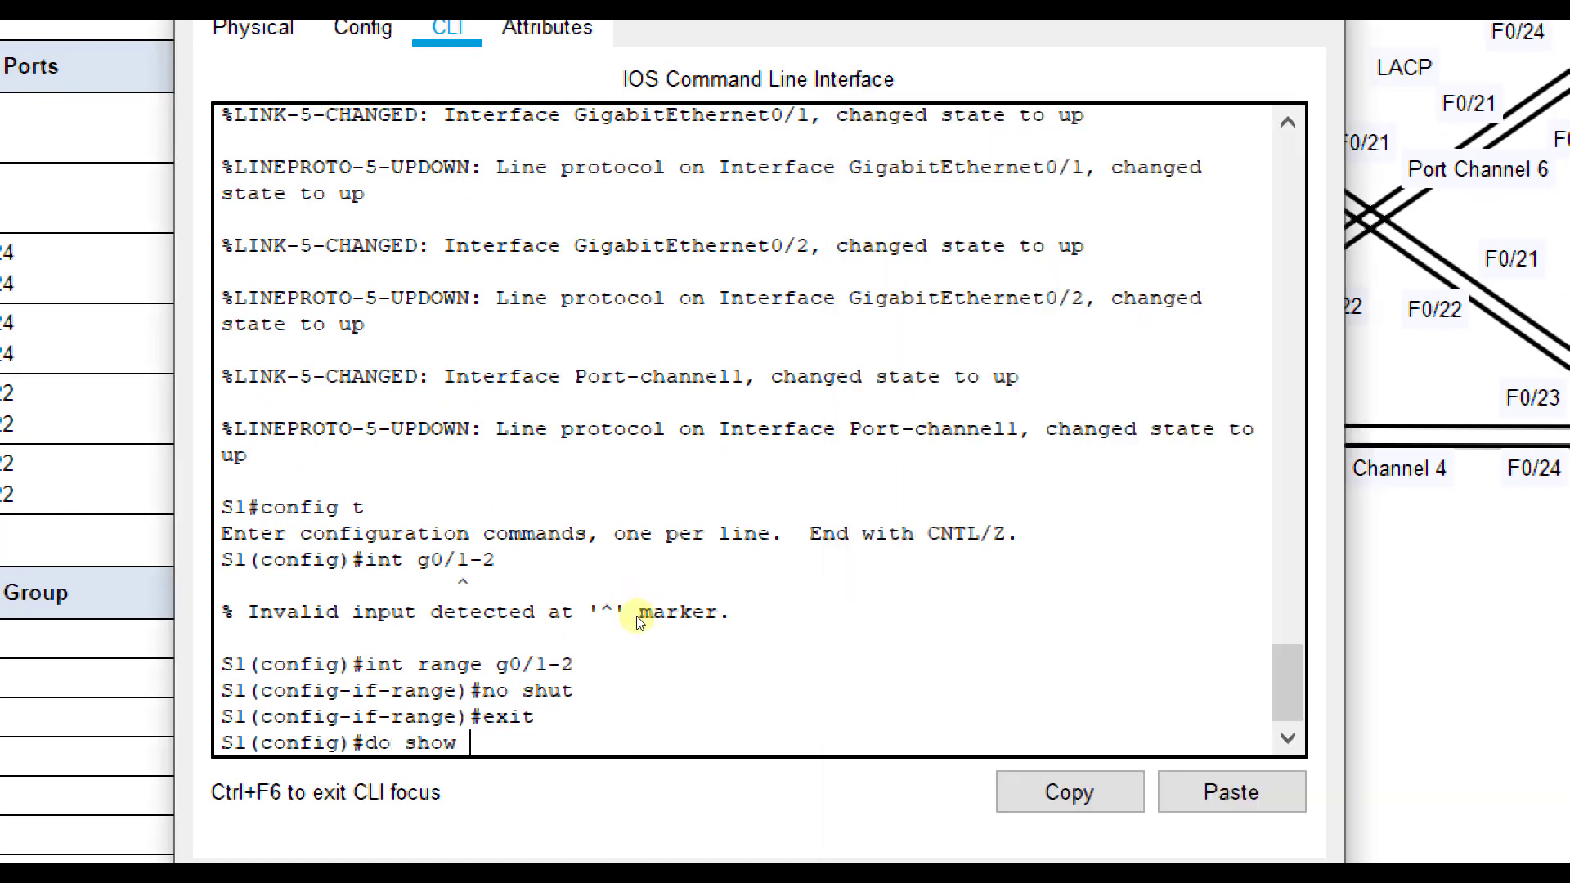
{"action": "type", "text": "etherchannel summary"}
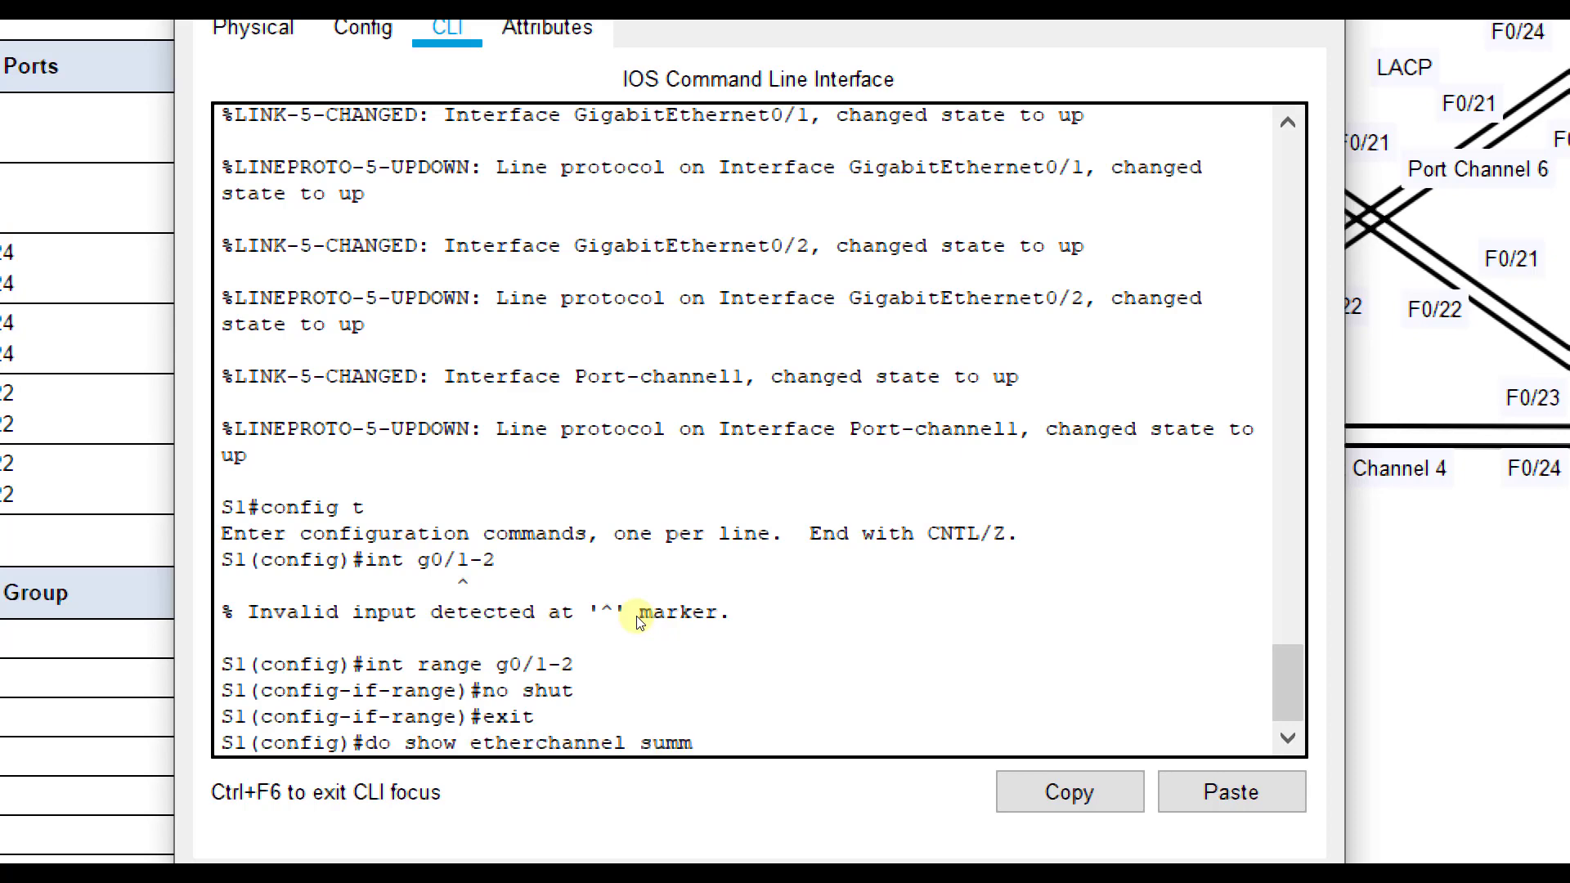
{"action": "key", "text": "Return"}
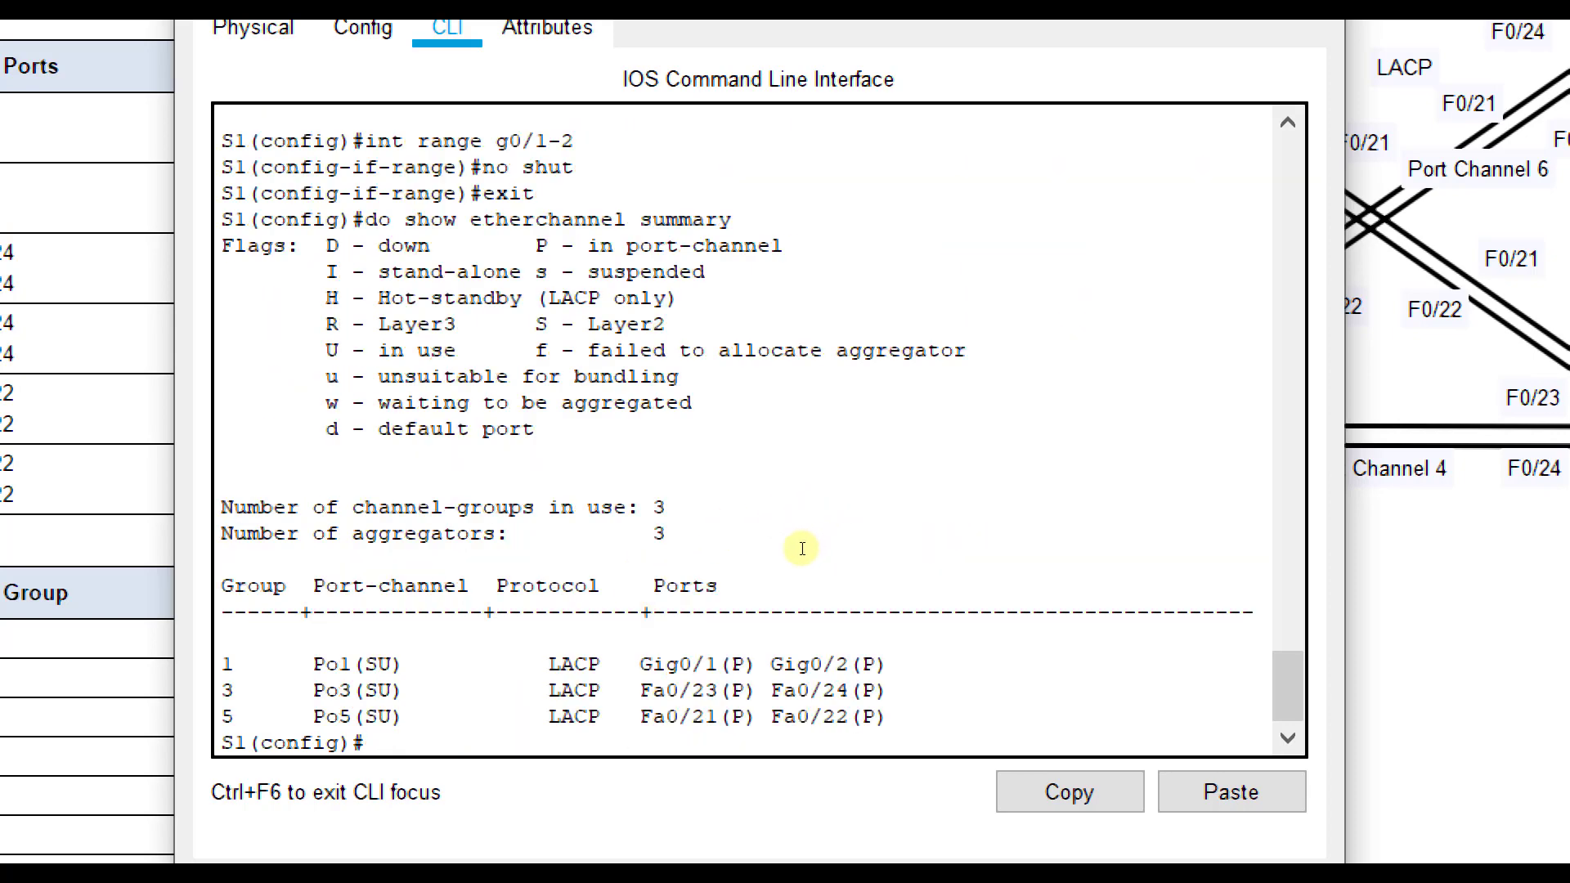
{"action": "left_click_drag", "start_coordinate": [803, 549], "coordinate": [451, 543]}
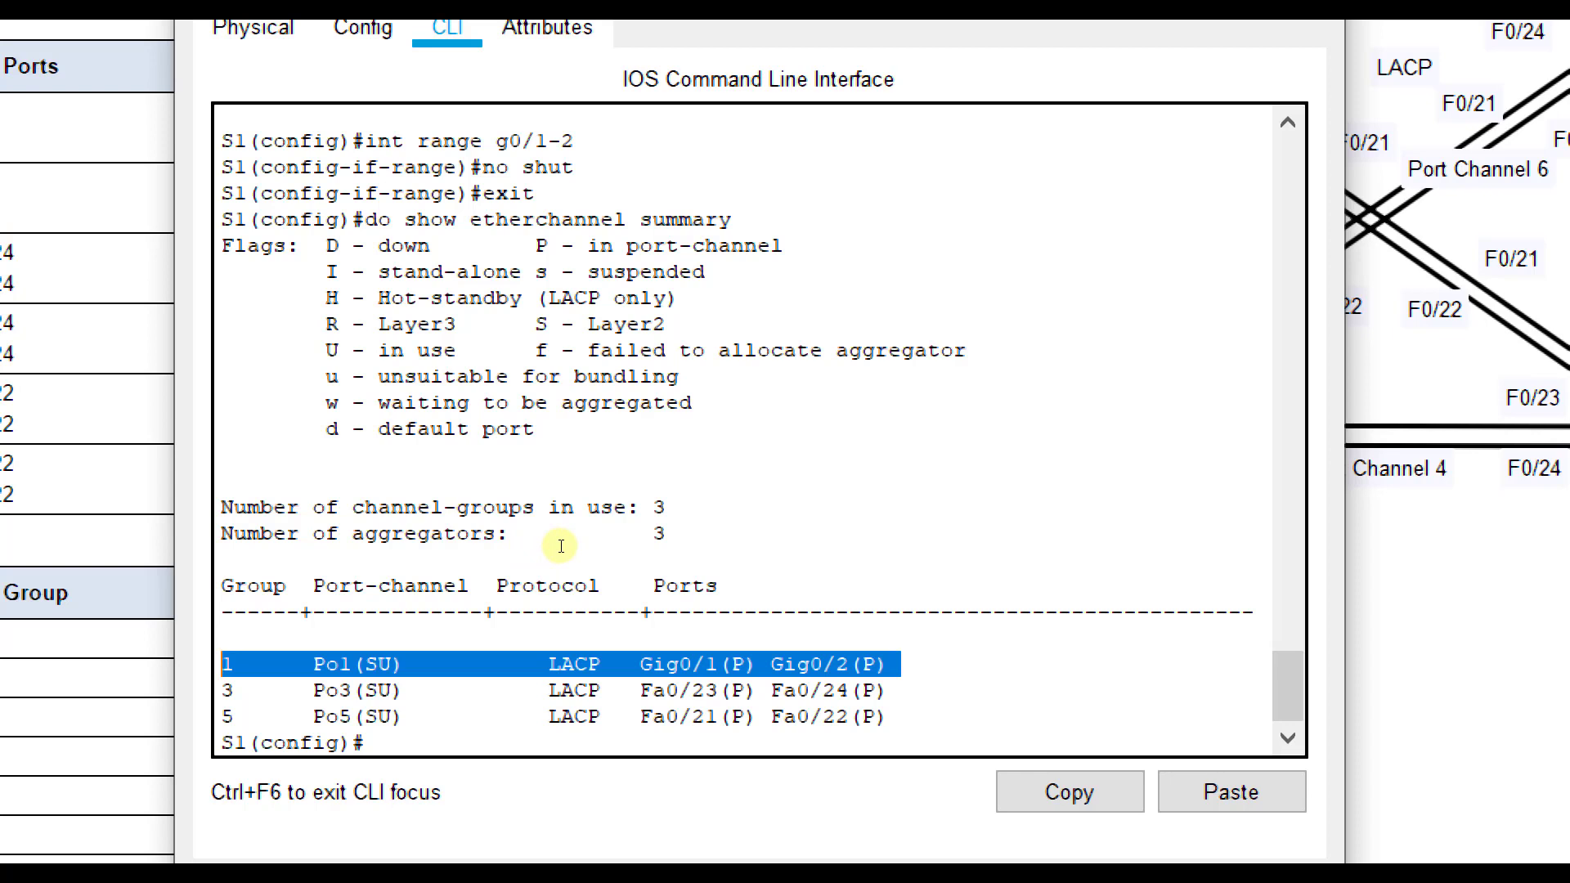
{"action": "left_click", "coordinate": [794, 546]}
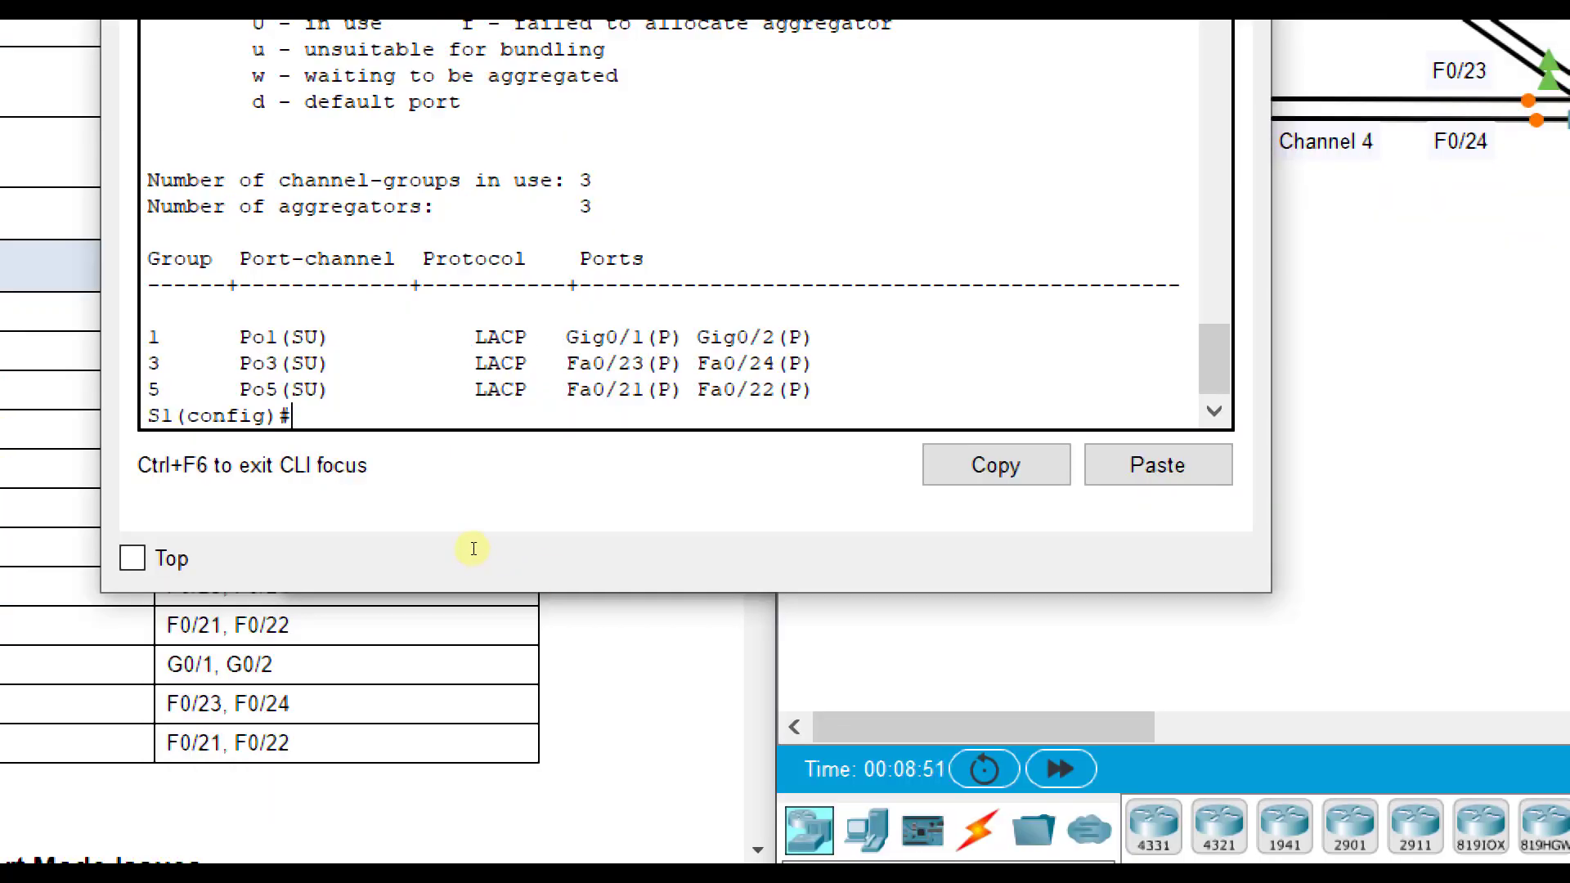
Open S2's command line, enter privileged mode and run "show etherchannel summary".
{"action": "left_click", "coordinate": [1308, 28]}
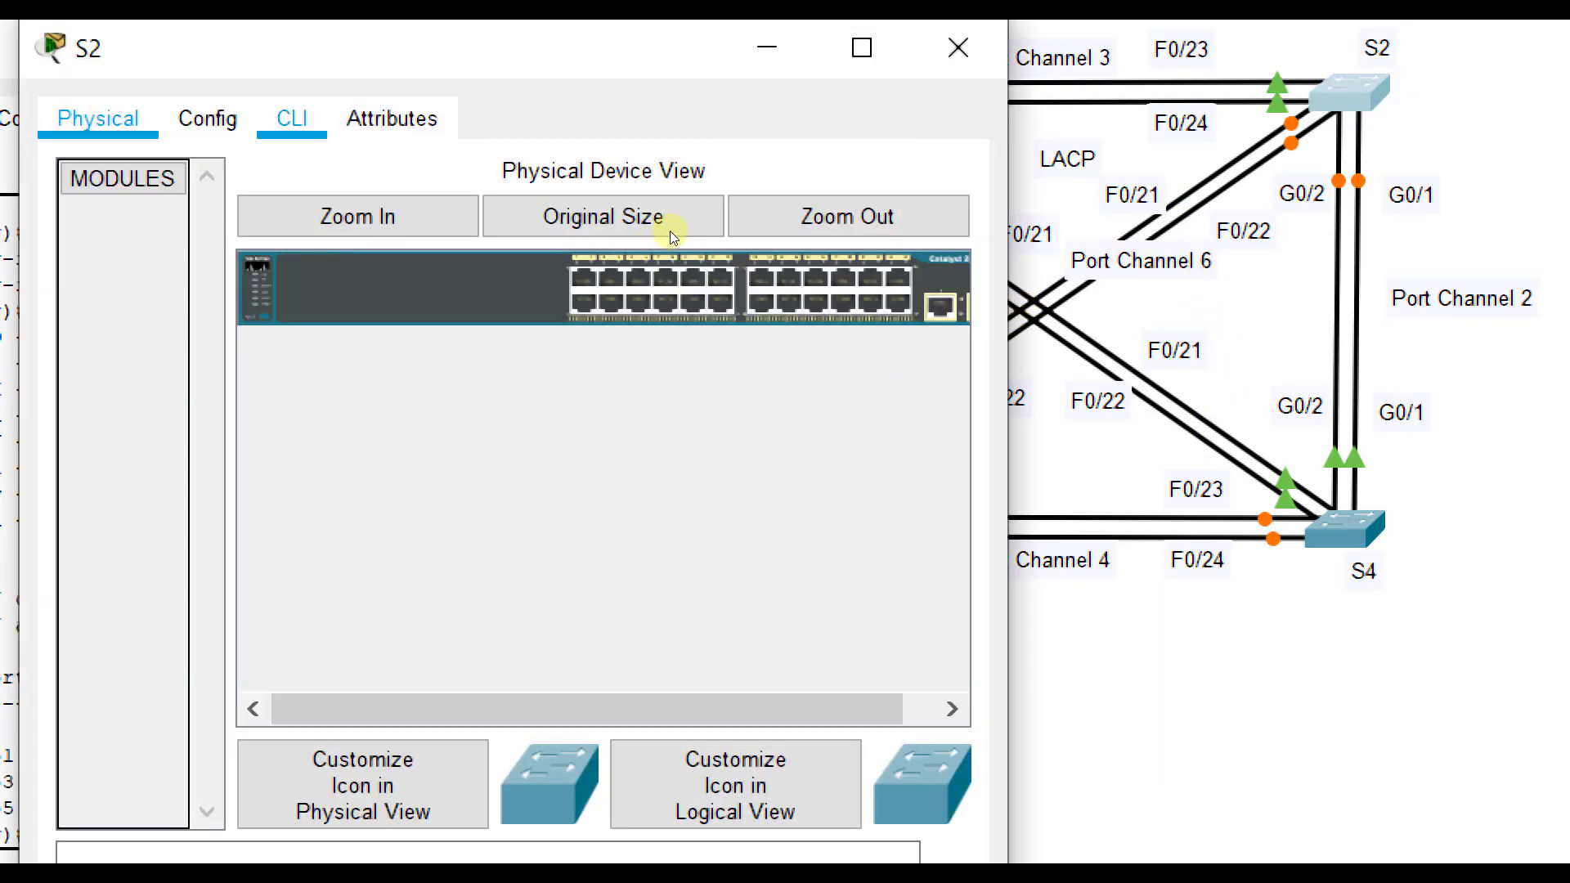
{"action": "left_click", "coordinate": [295, 115]}
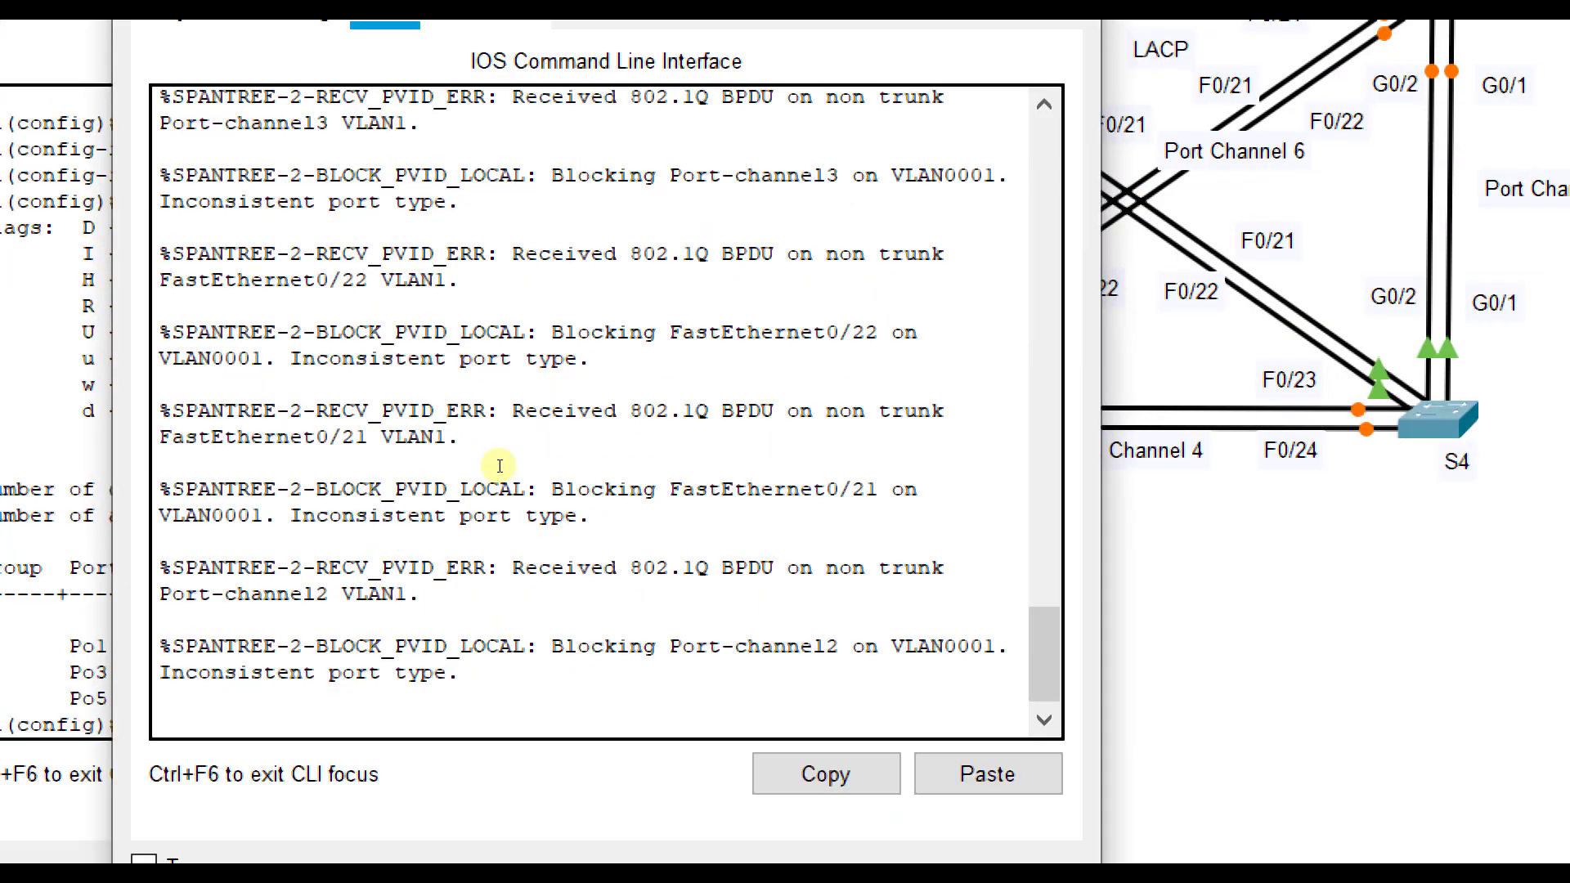
{"action": "key", "text": "Return"}
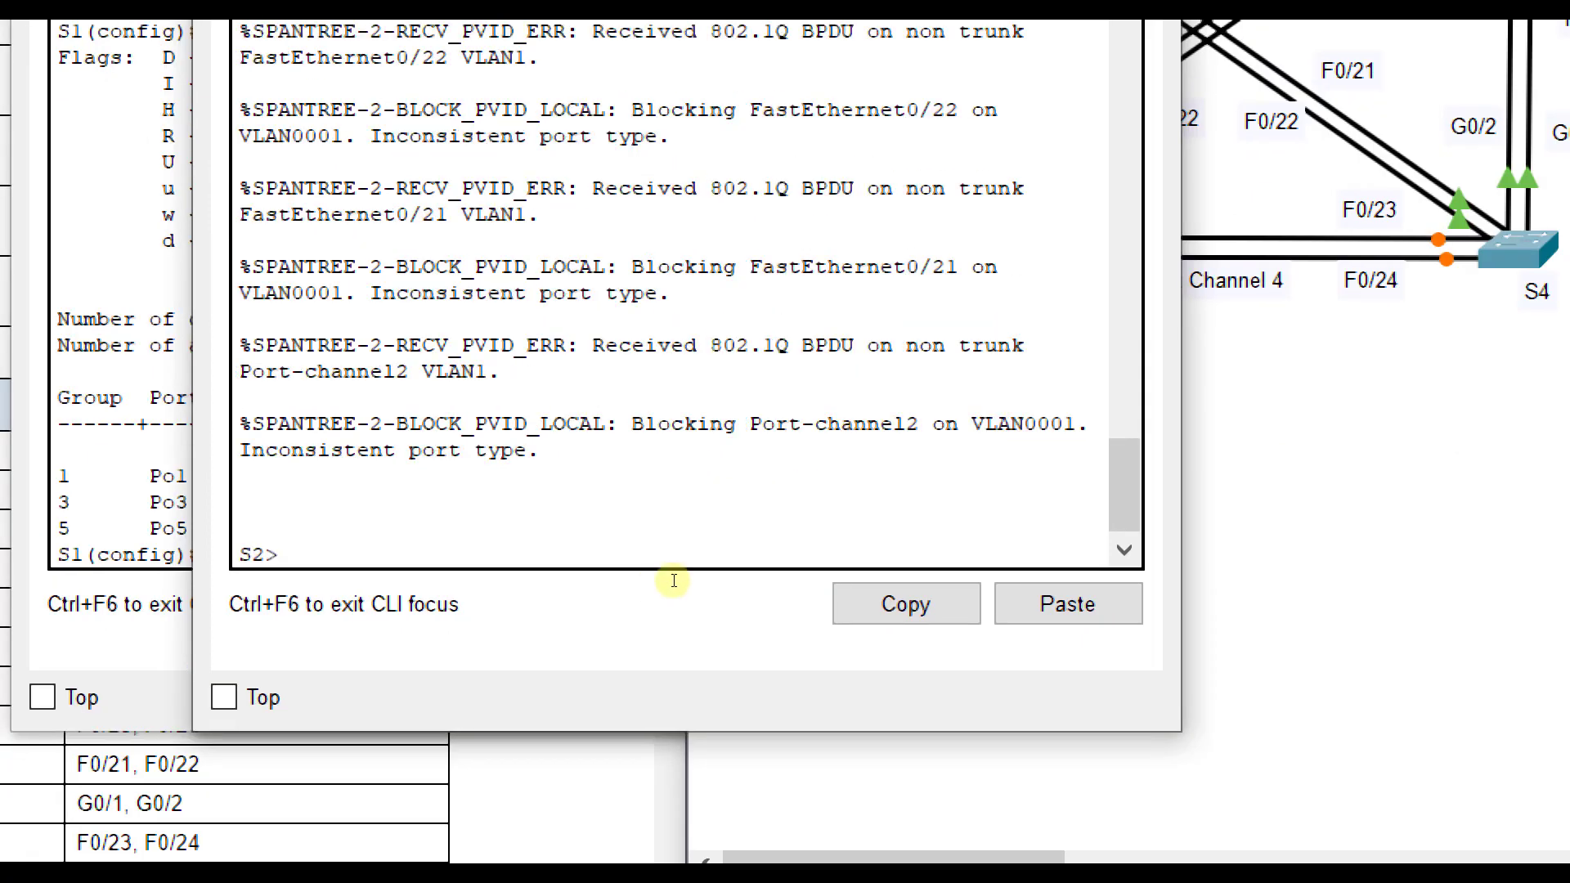
{"action": "type", "text": "en"}
{"action": "key", "text": "Return"}
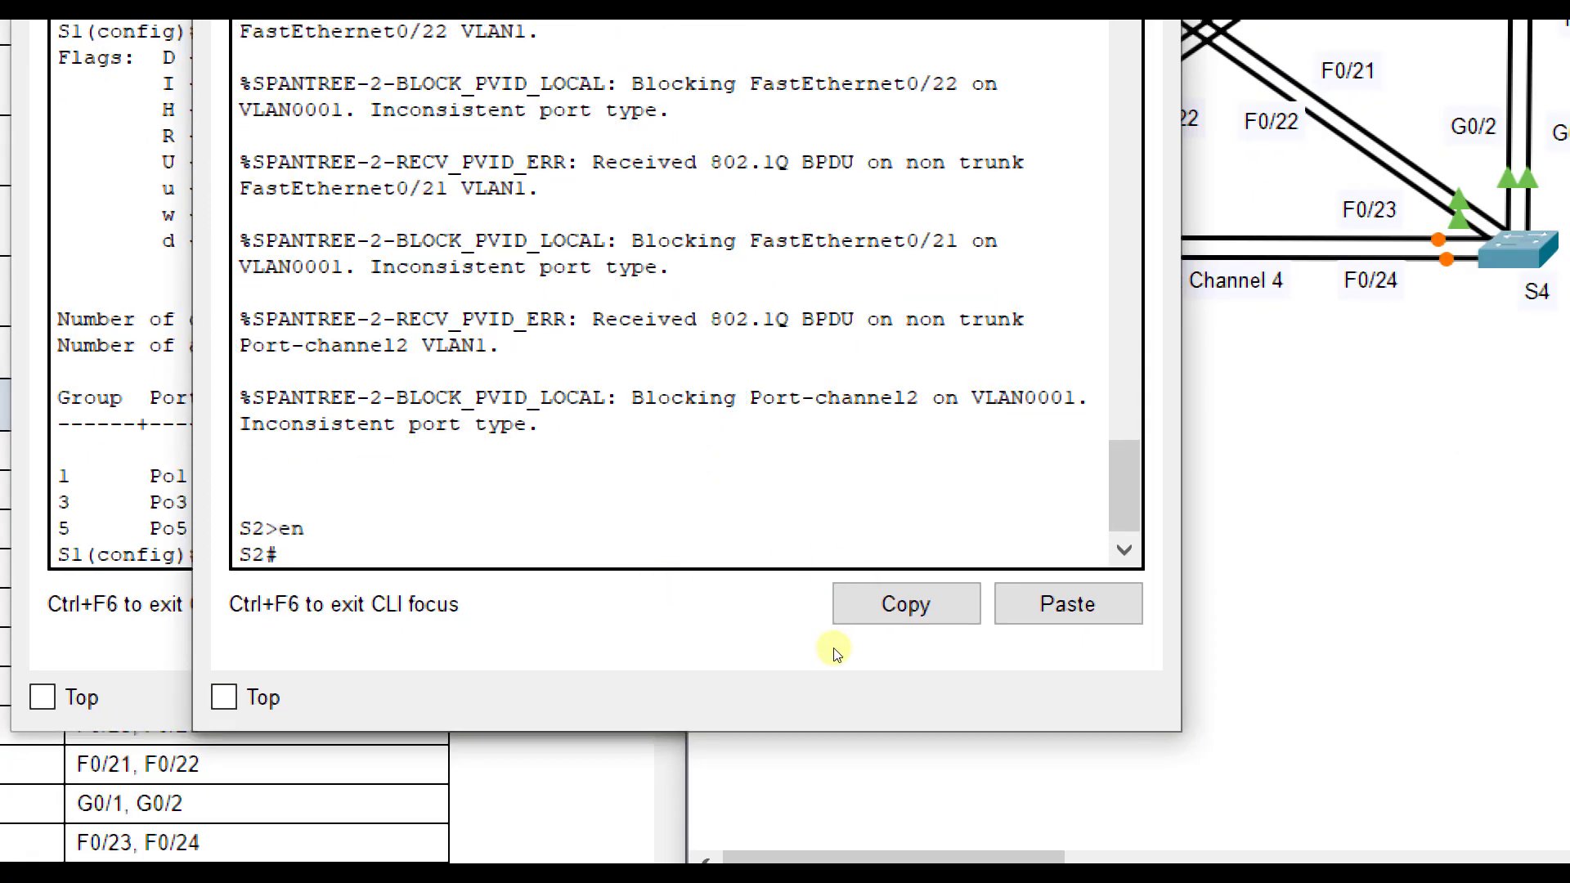
{"action": "type", "text": "show etherchannel summary"}
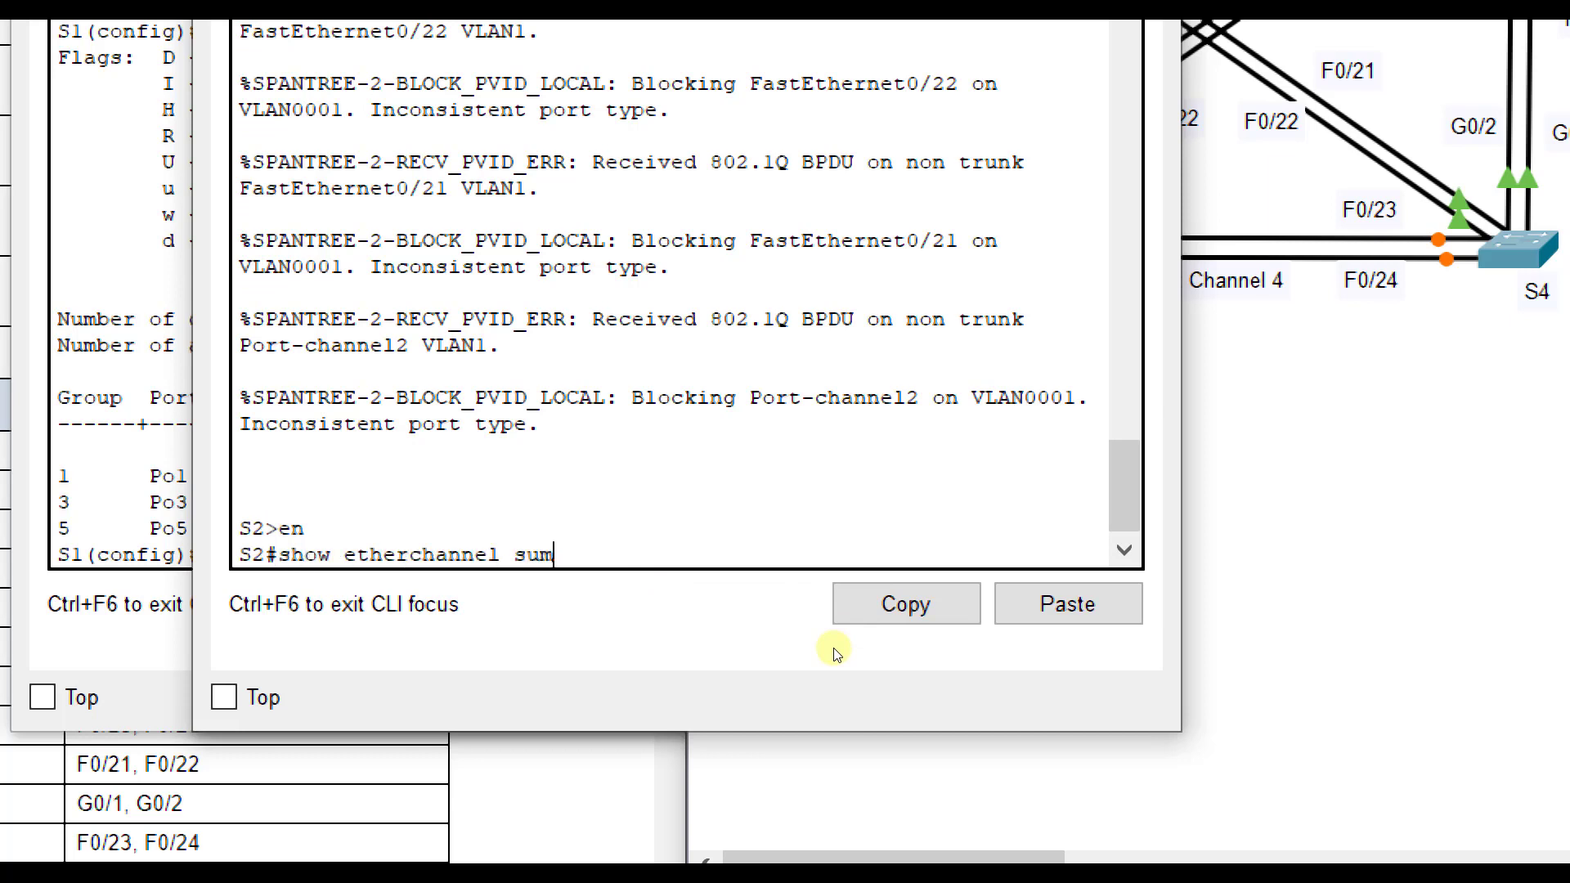
{"action": "key", "text": "Return"}
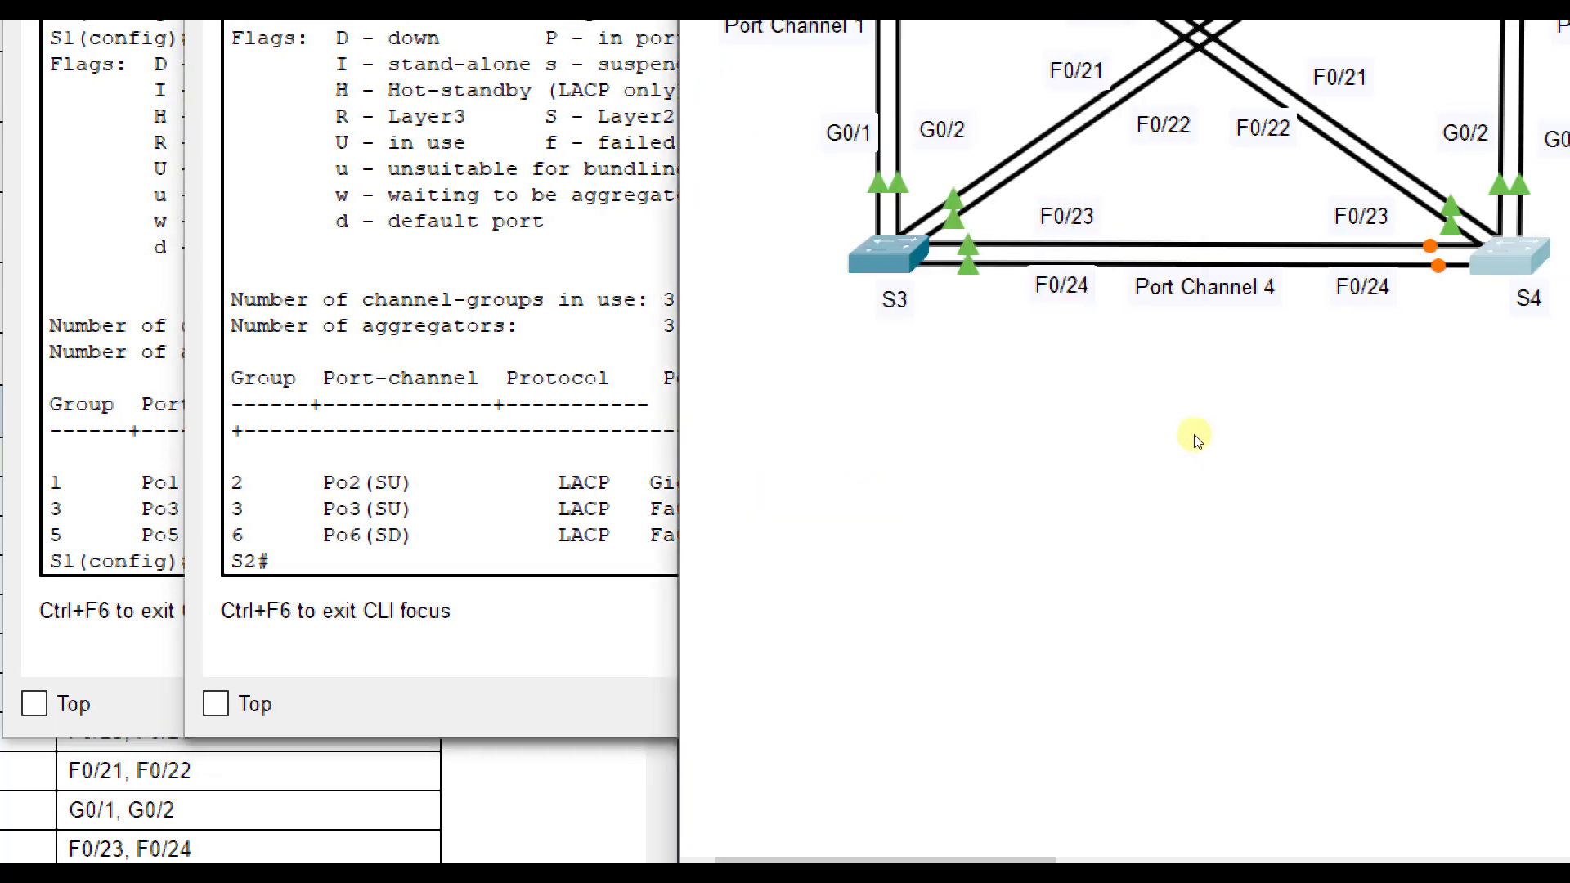
Open S4's command line, enter privileged mode and run "show etherchannel summary".
{"action": "left_click", "coordinate": [1517, 252]}
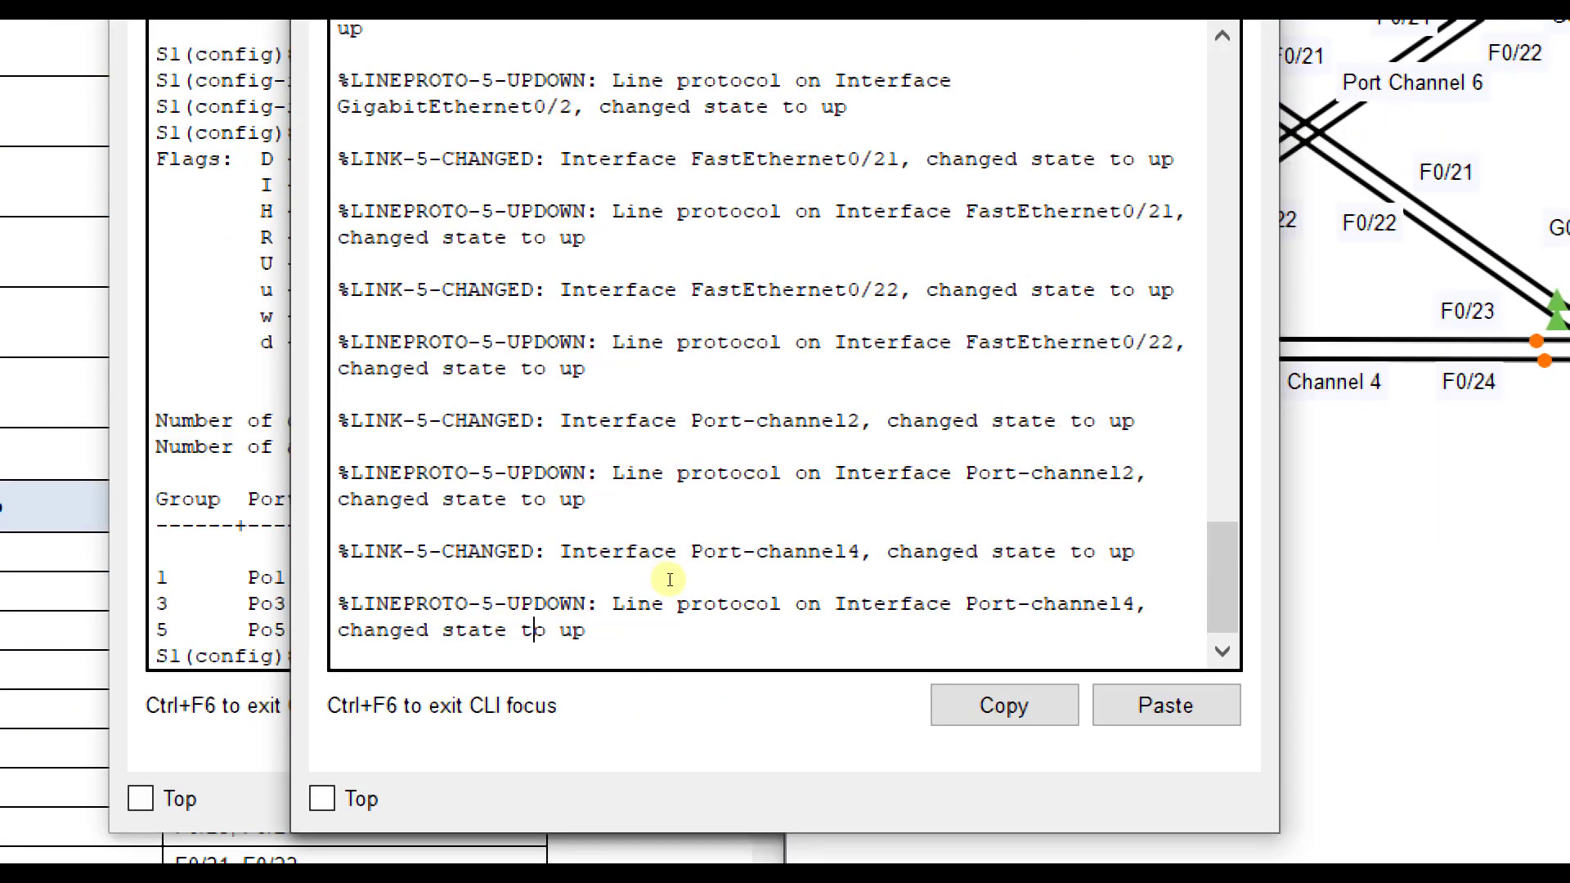
{"action": "key", "text": "Return"}
{"action": "type", "text": "en"}
{"action": "key", "text": "Return"}
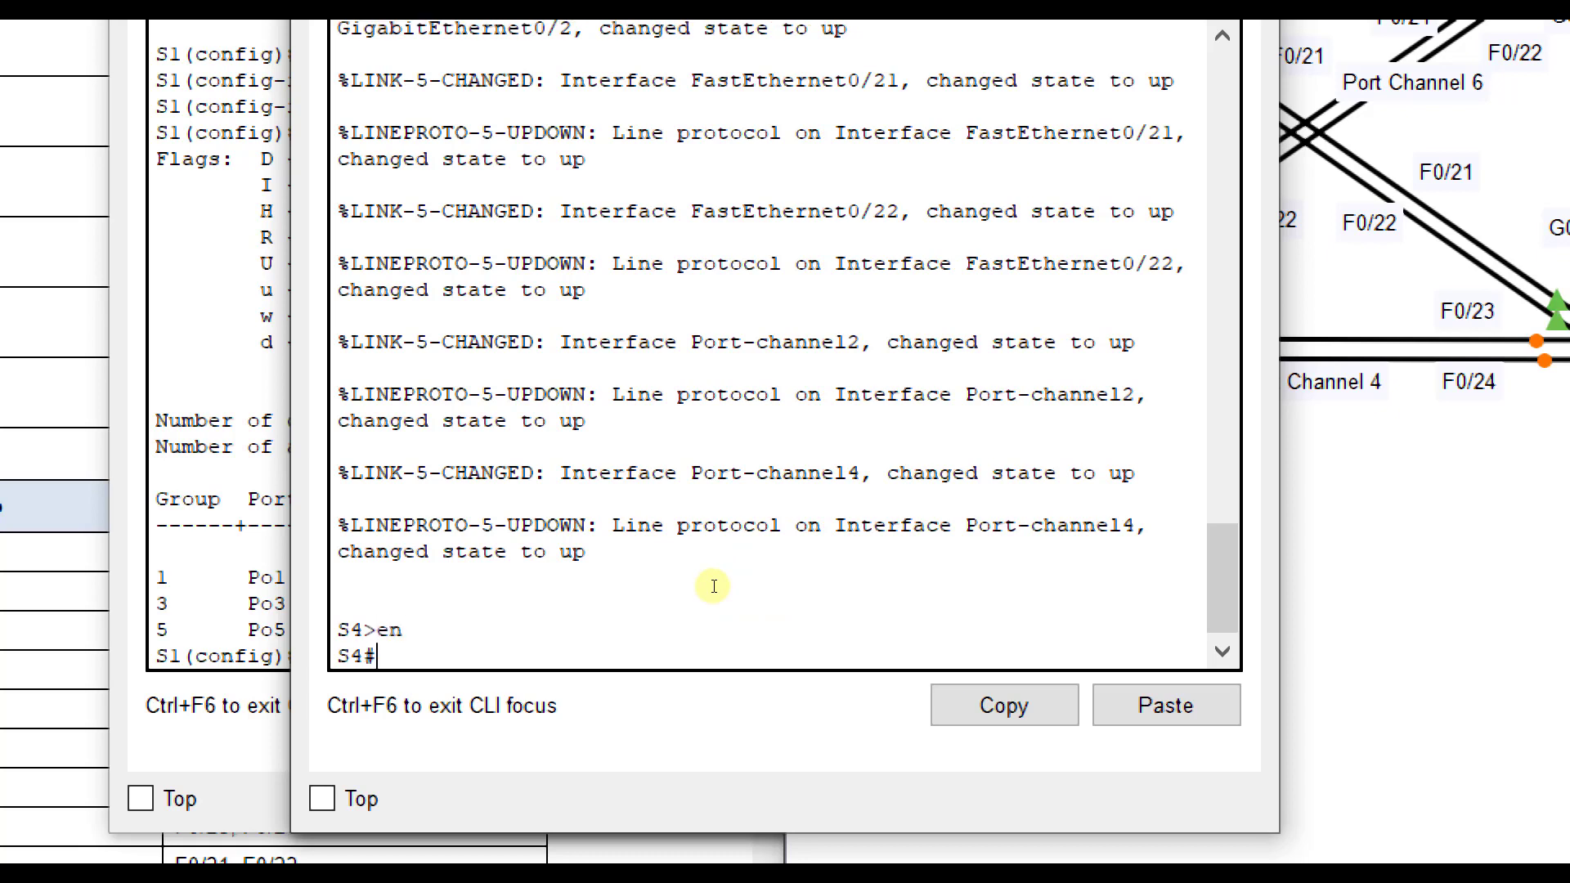
{"action": "type", "text": "show etherchannel summary"}
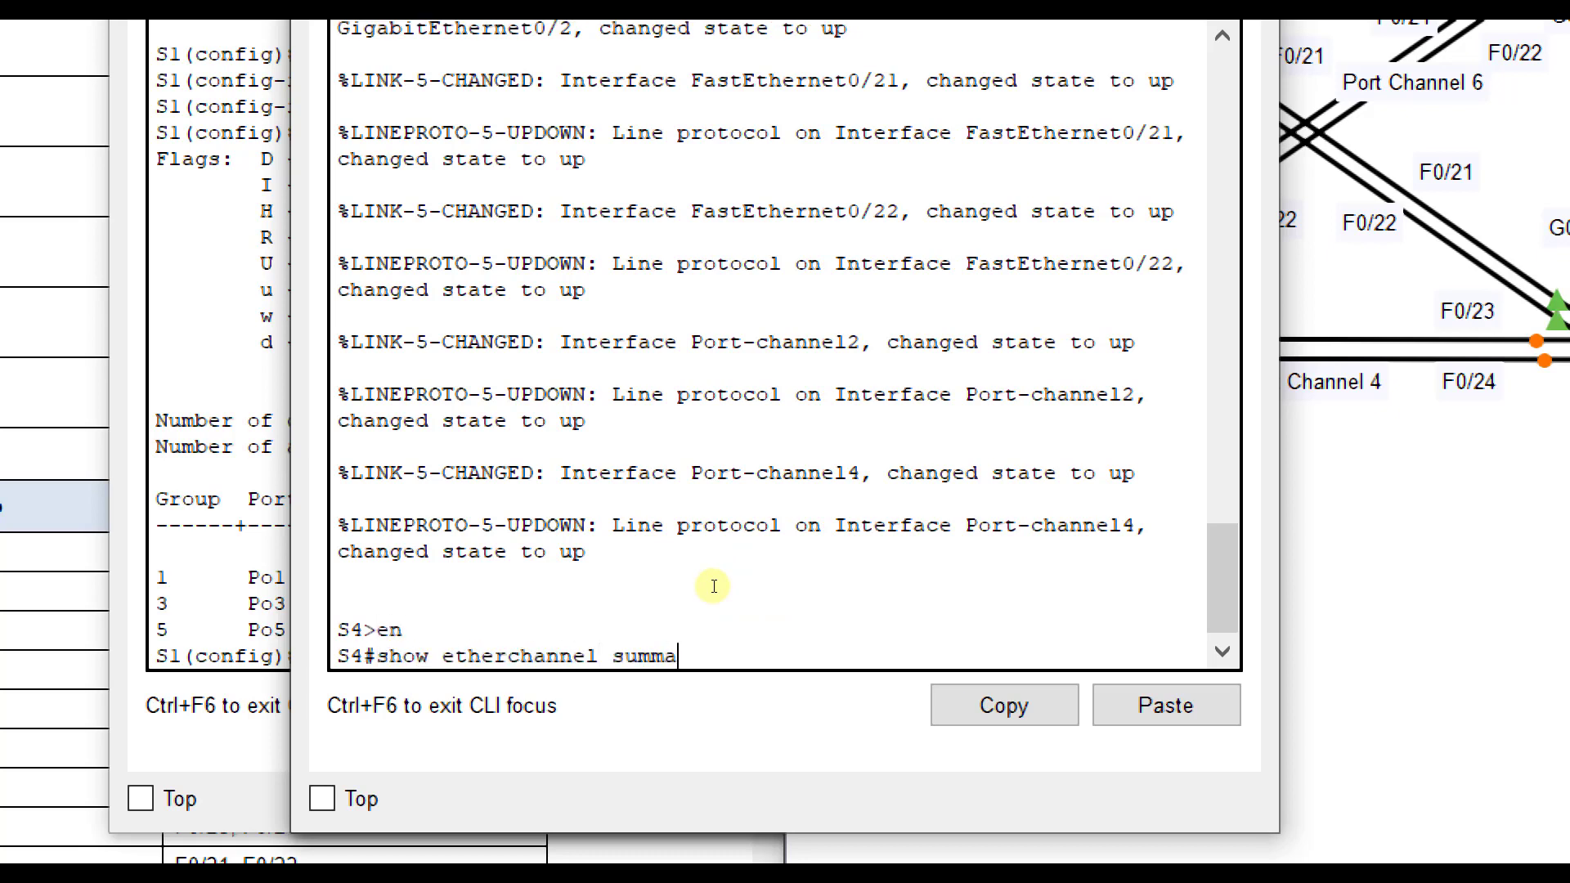
{"action": "key", "text": "Return"}
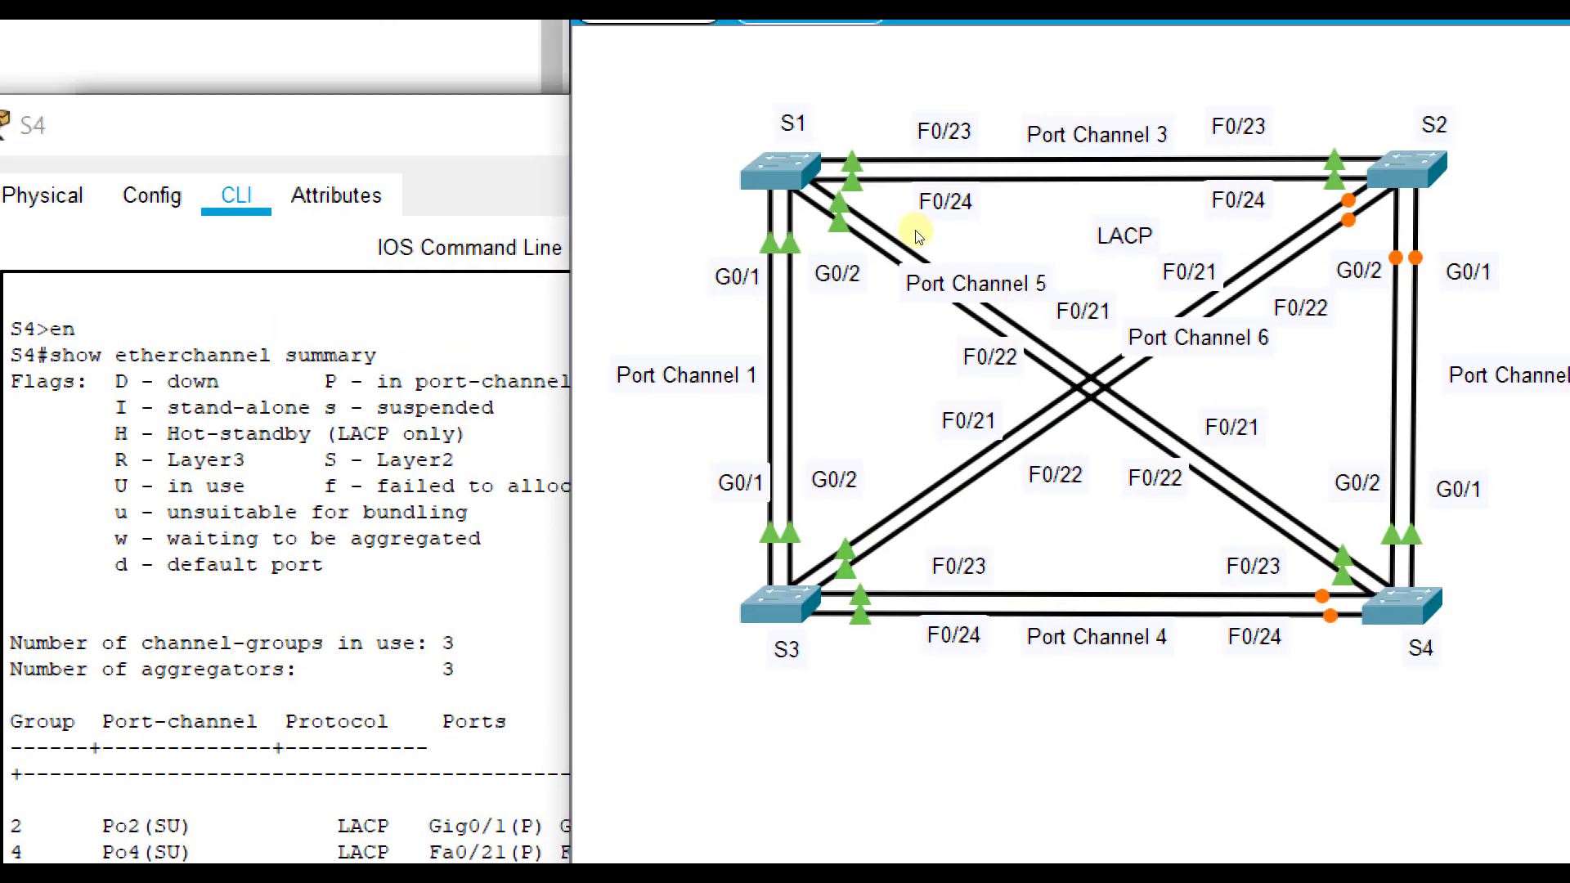
Compare the port-channel 3 entries in the EtherChannel summaries of S1 and S2.
{"action": "left_click", "coordinate": [783, 170]}
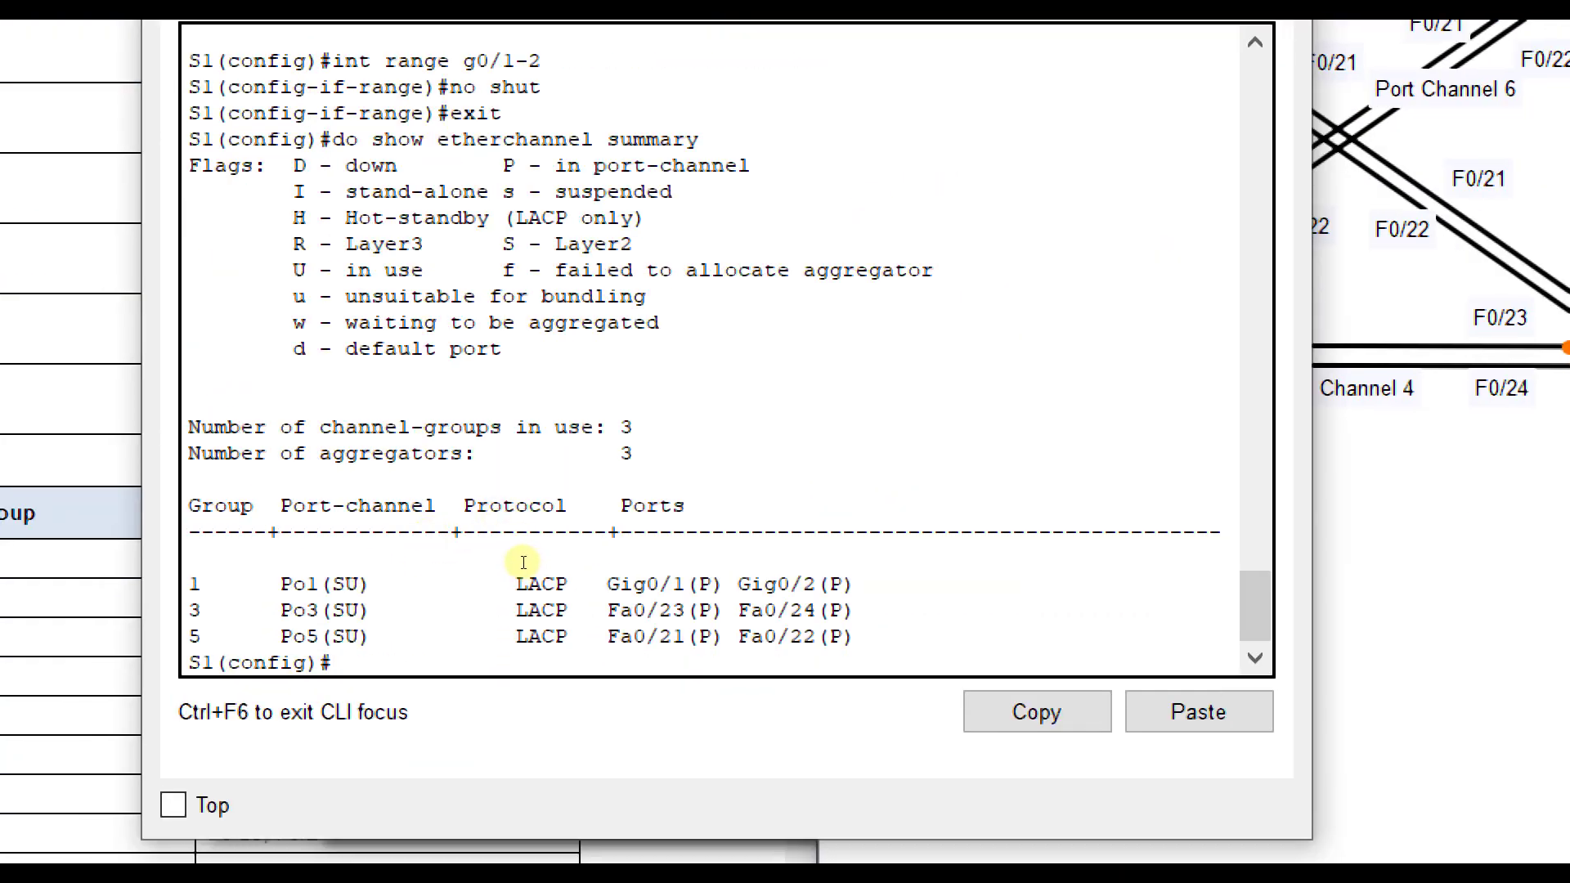
{"action": "left_click_drag", "start_coordinate": [518, 560], "coordinate": [818, 569]}
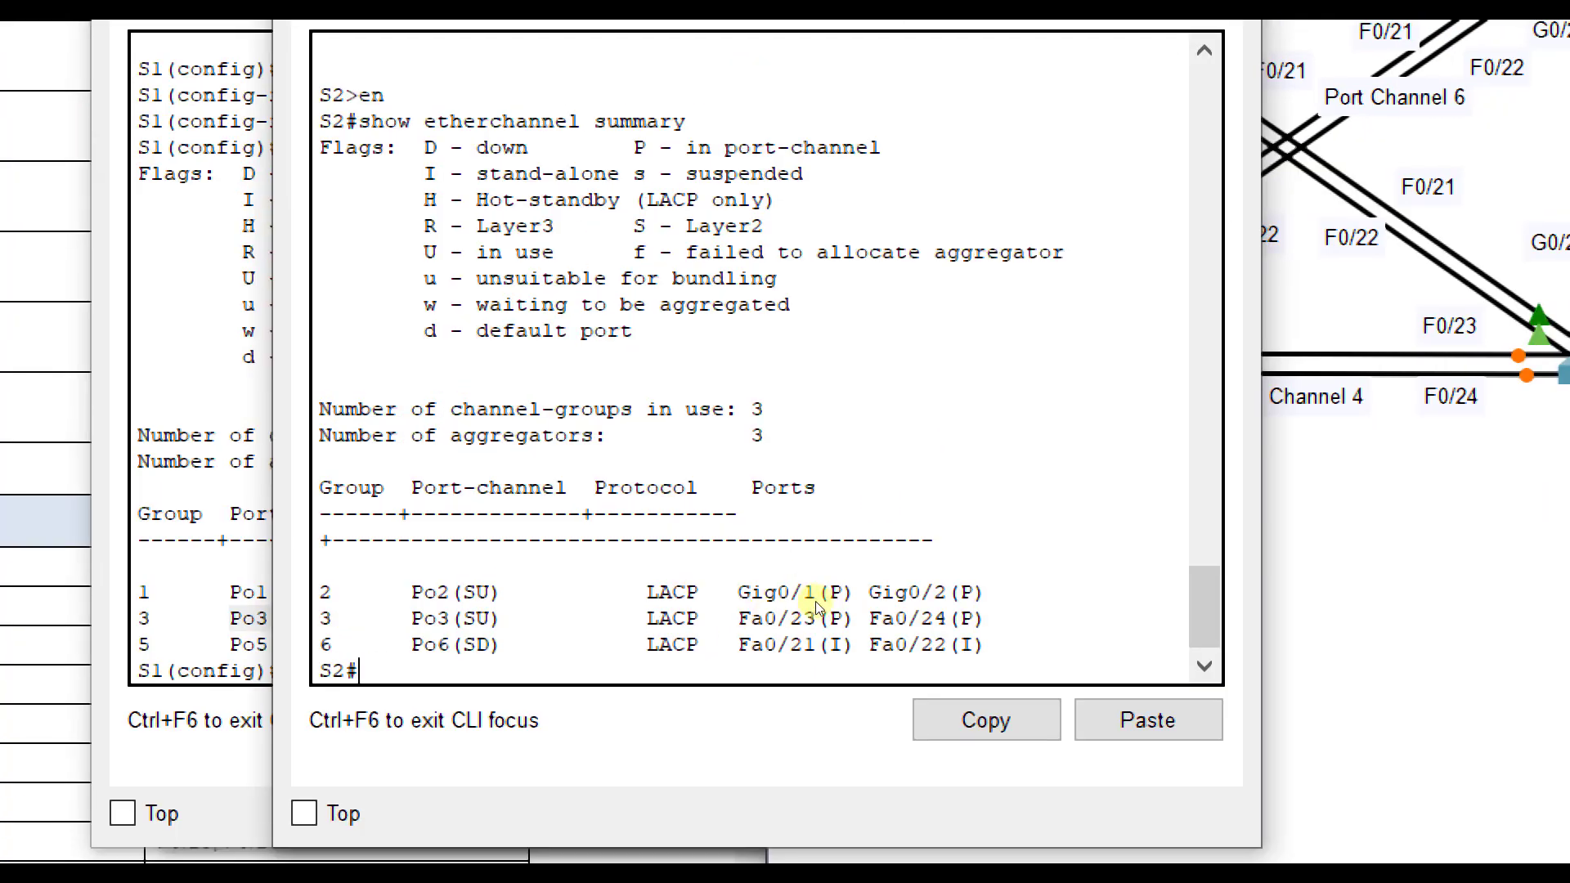
{"action": "left_click_drag", "start_coordinate": [907, 550], "coordinate": [595, 557]}
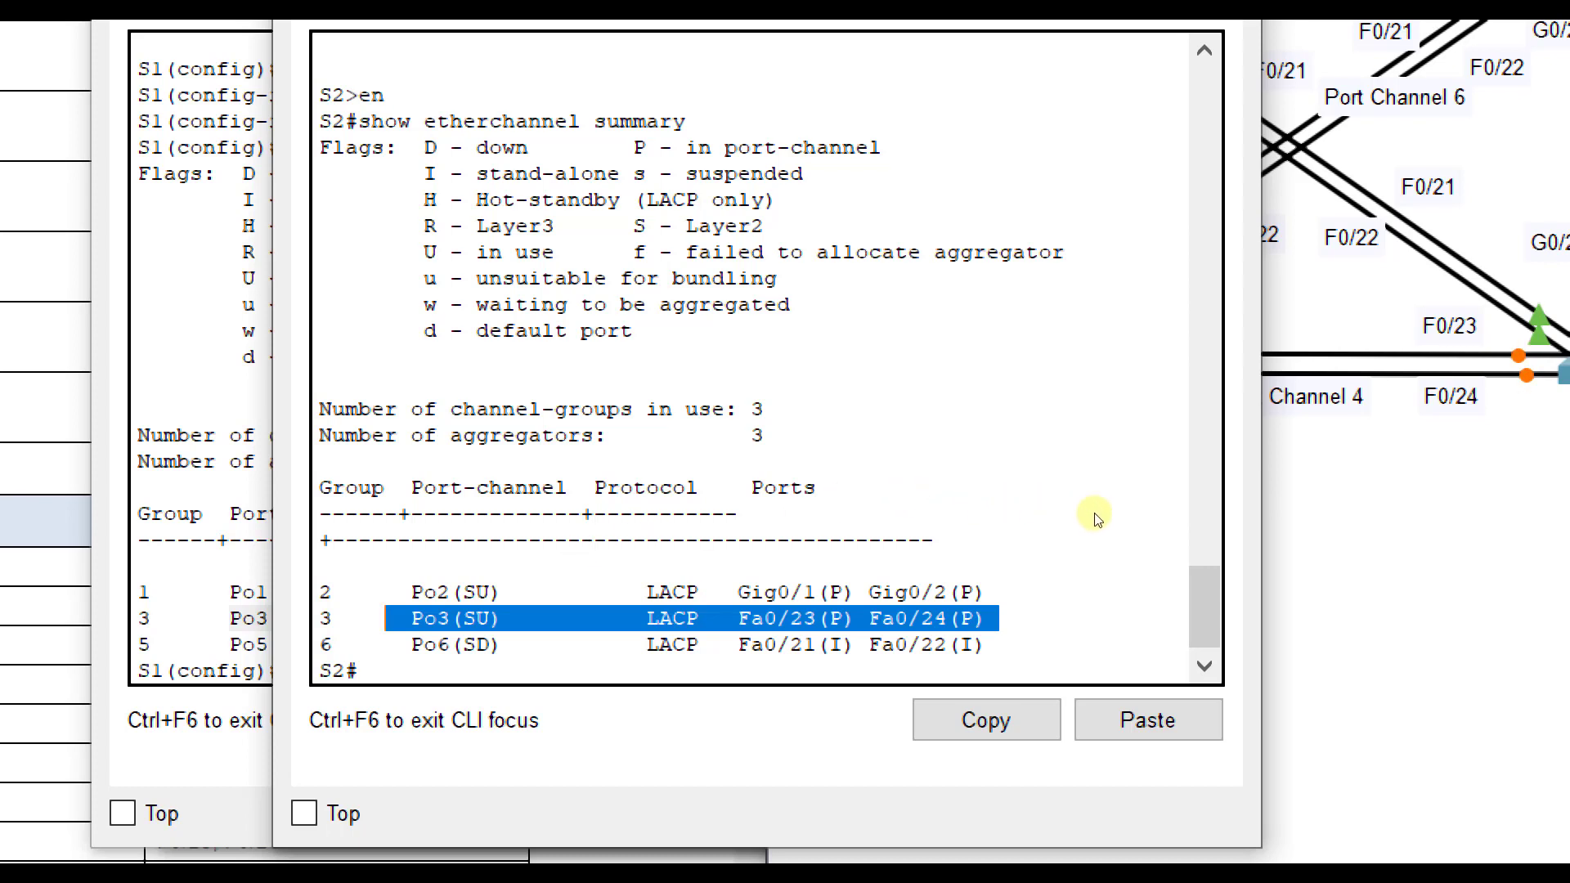
Check the port-channel entries in S2's EtherChannel summary against the links in the topology.
{"action": "key", "text": "alt+Tab"}
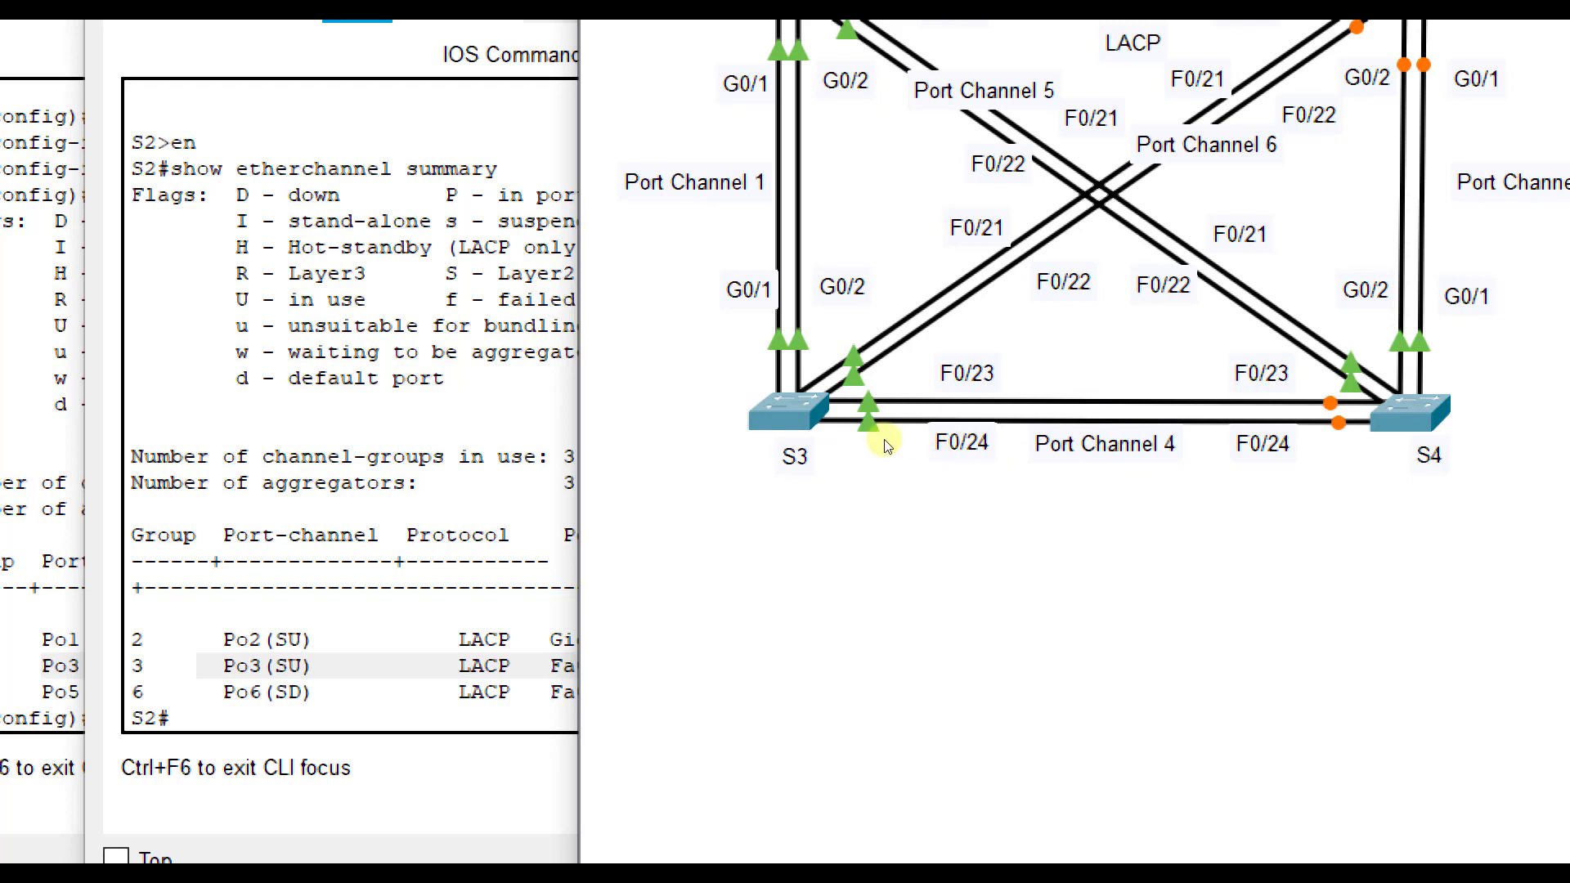
{"action": "left_click", "coordinate": [701, 573]}
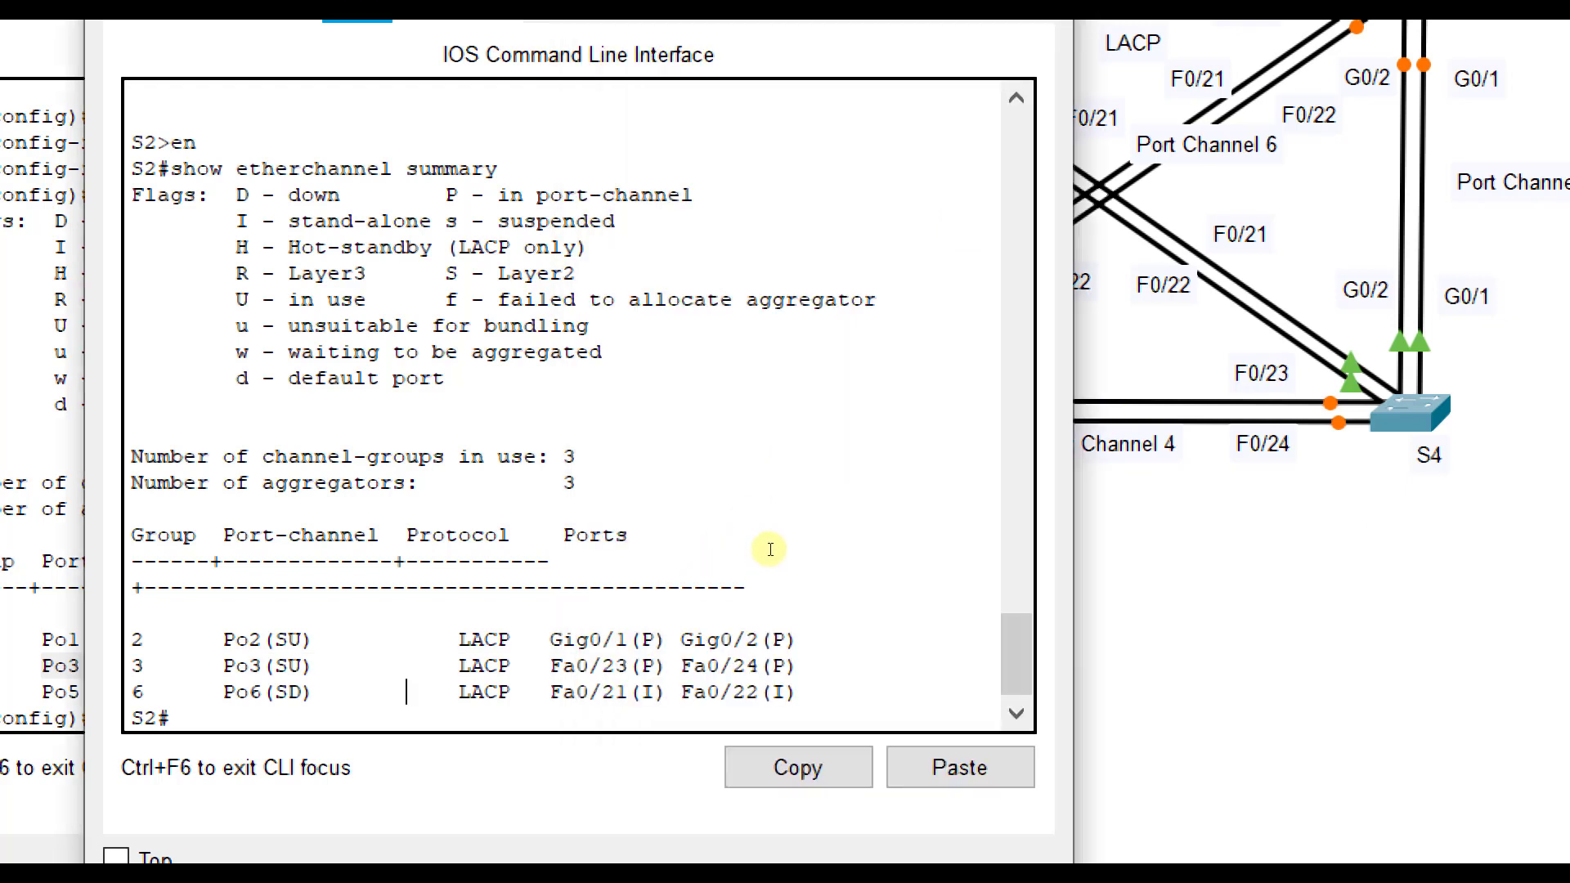
{"action": "left_click", "coordinate": [1160, 516]}
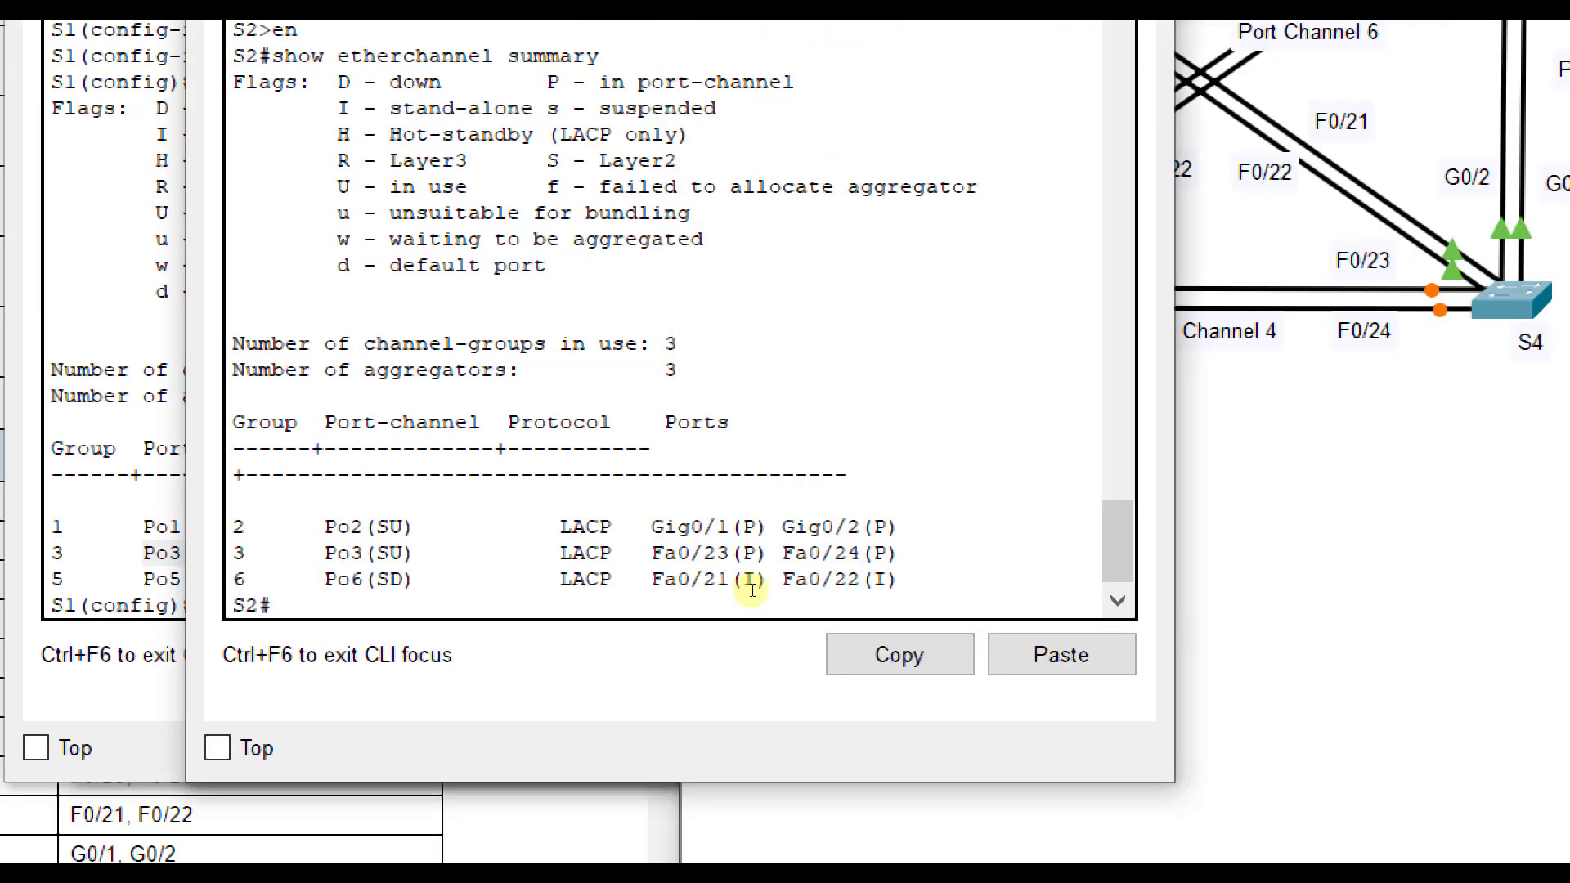
{"action": "left_click", "coordinate": [750, 603]}
{"action": "left_click", "coordinate": [1195, 507]}
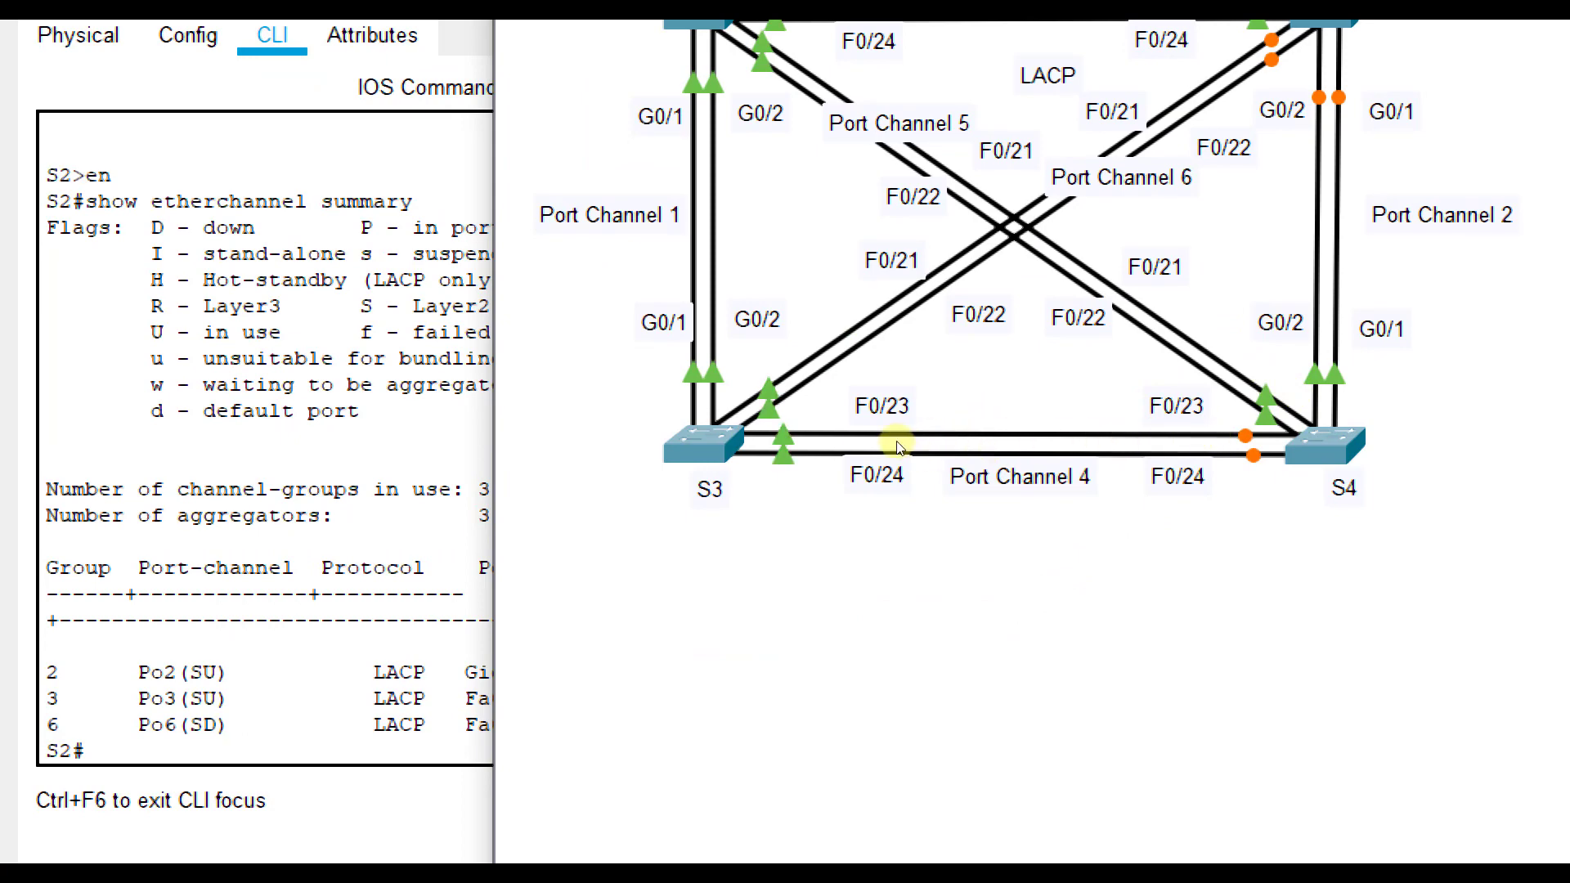
Open S3's command line and run "do show etherchannel summary".
{"action": "left_click", "coordinate": [705, 444]}
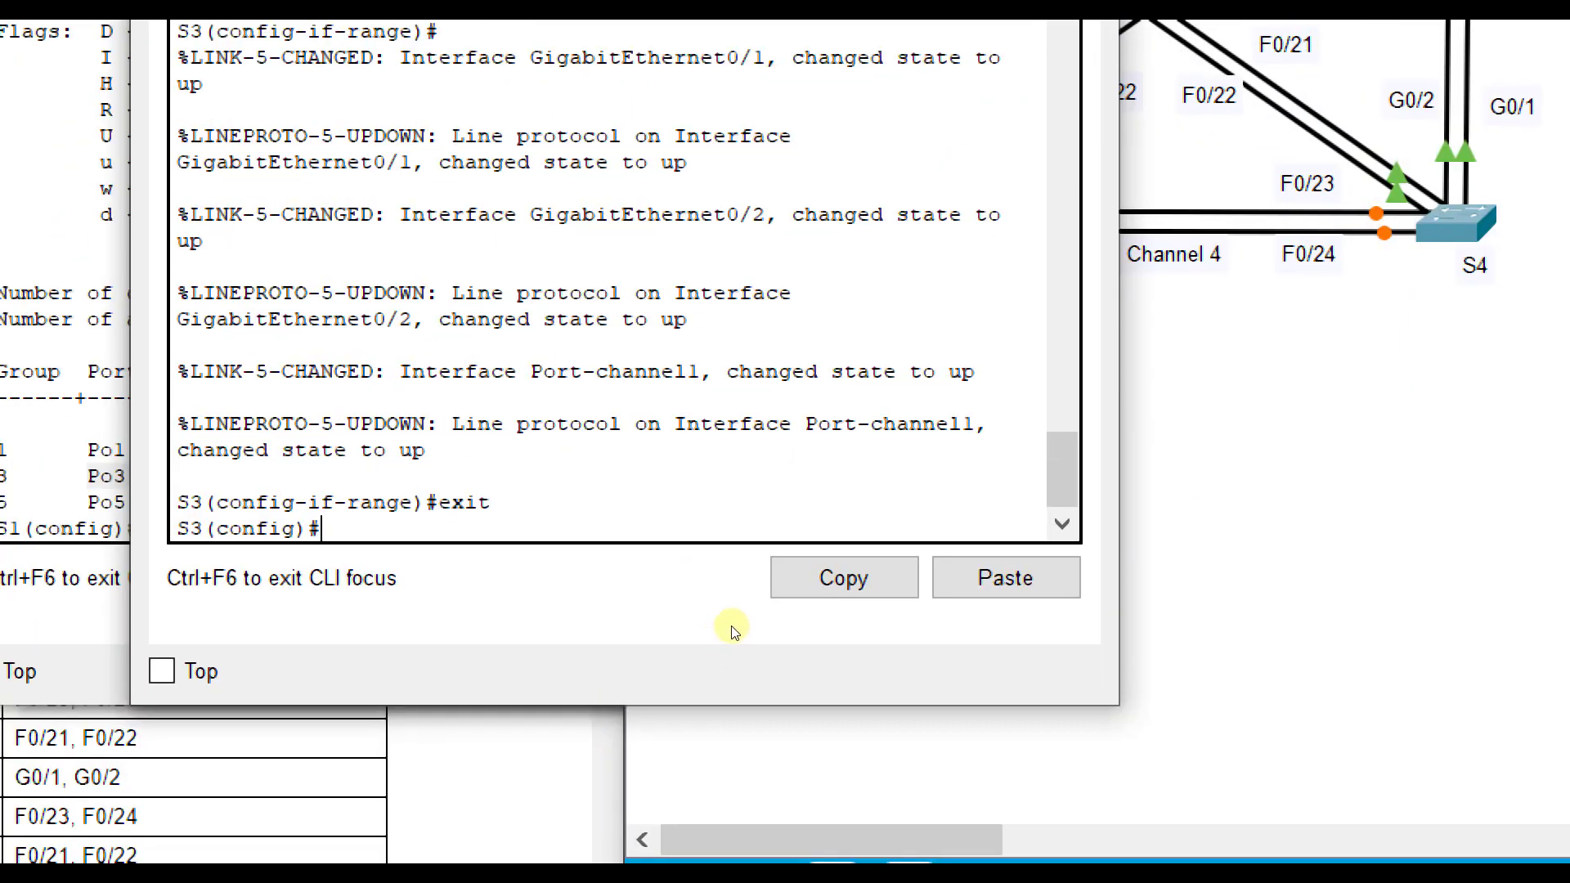
{"action": "type", "text": "do show etherchannel summary"}
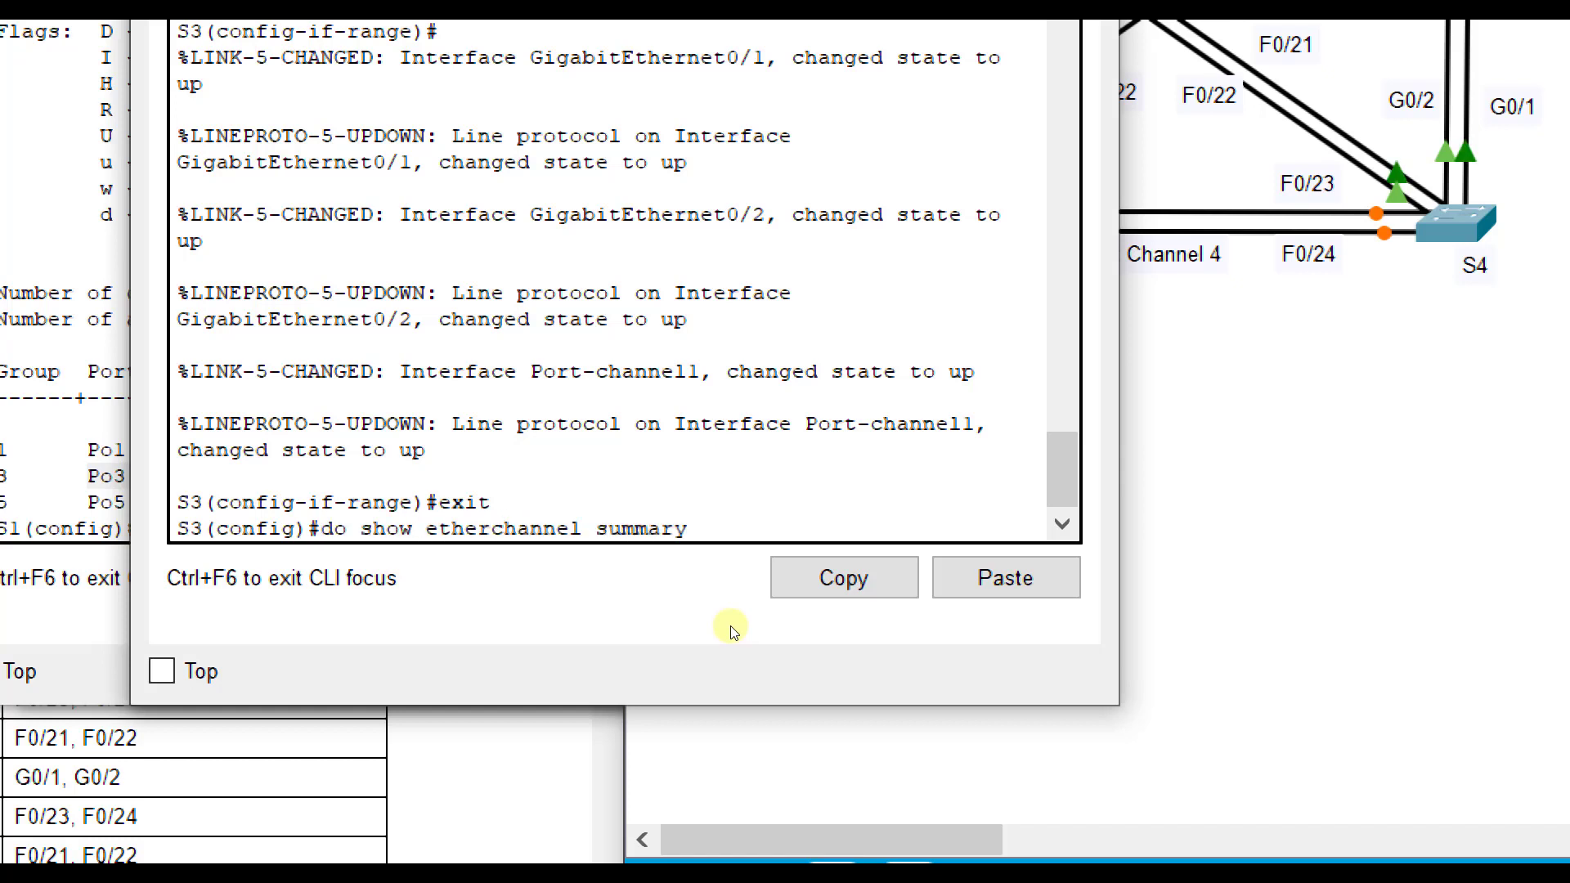
{"action": "key", "text": "Return"}
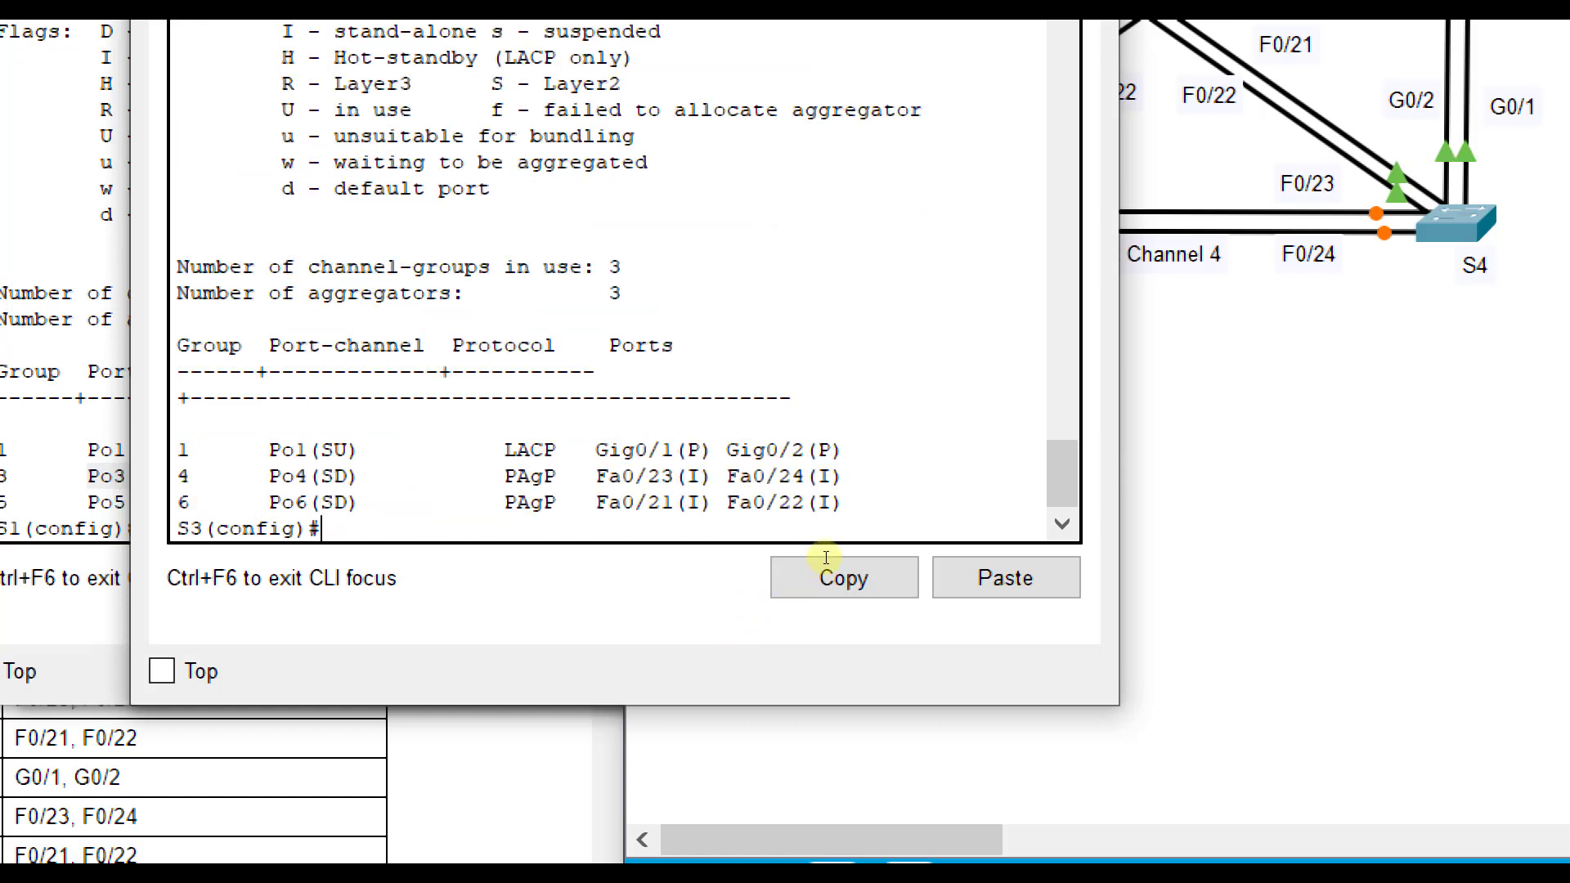
Remove the port-channel 4 interface from S3's configuration.
{"action": "left_click_drag", "start_coordinate": [905, 559], "coordinate": [565, 555]}
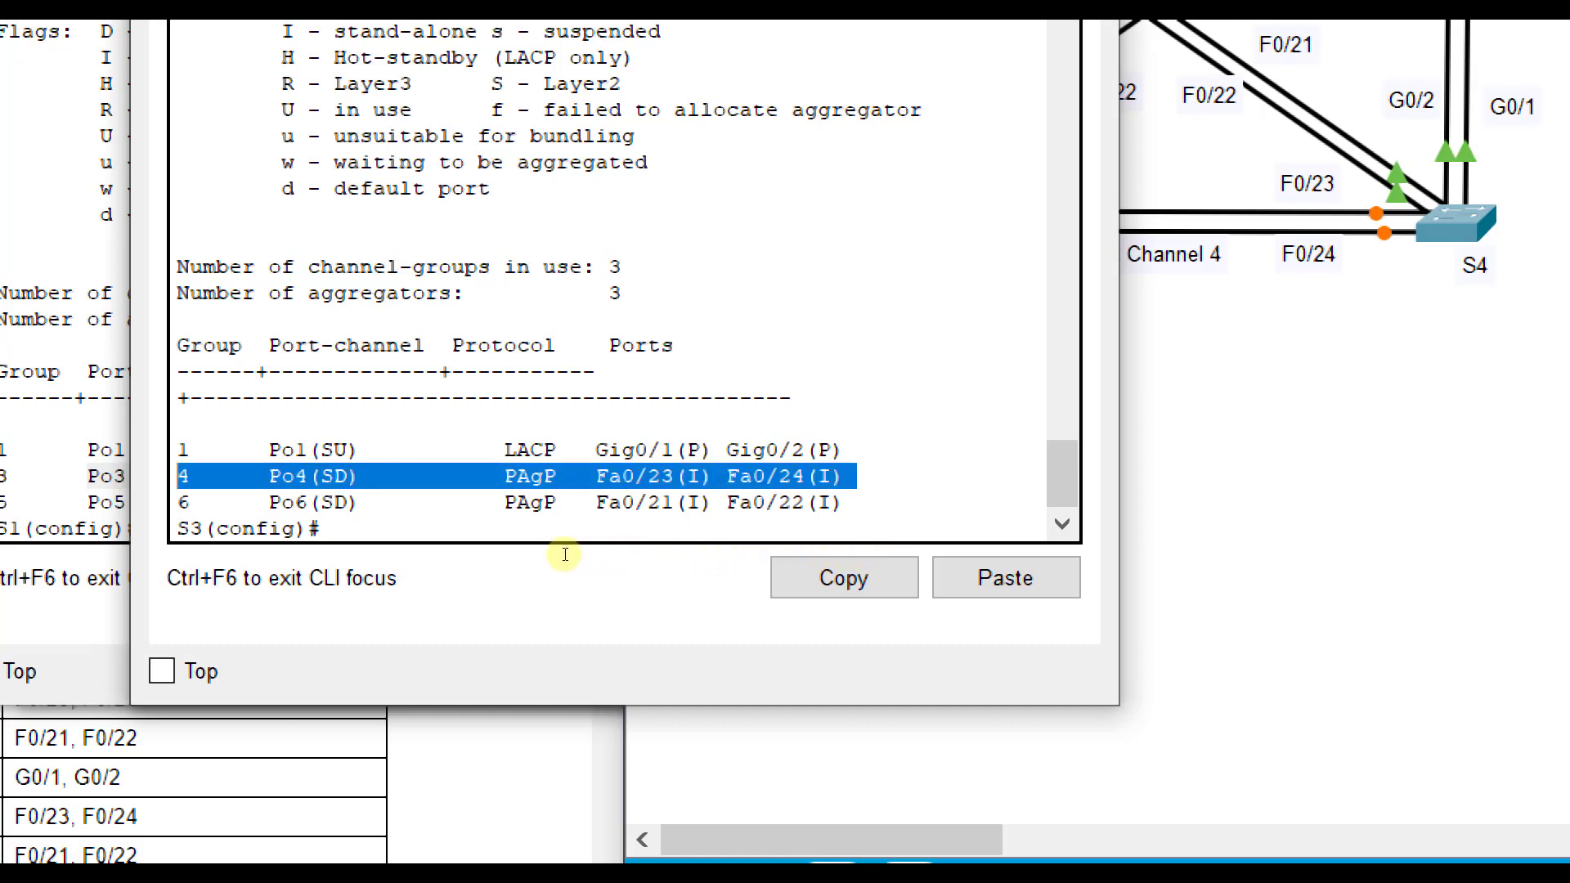
{"action": "left_click", "coordinate": [672, 590]}
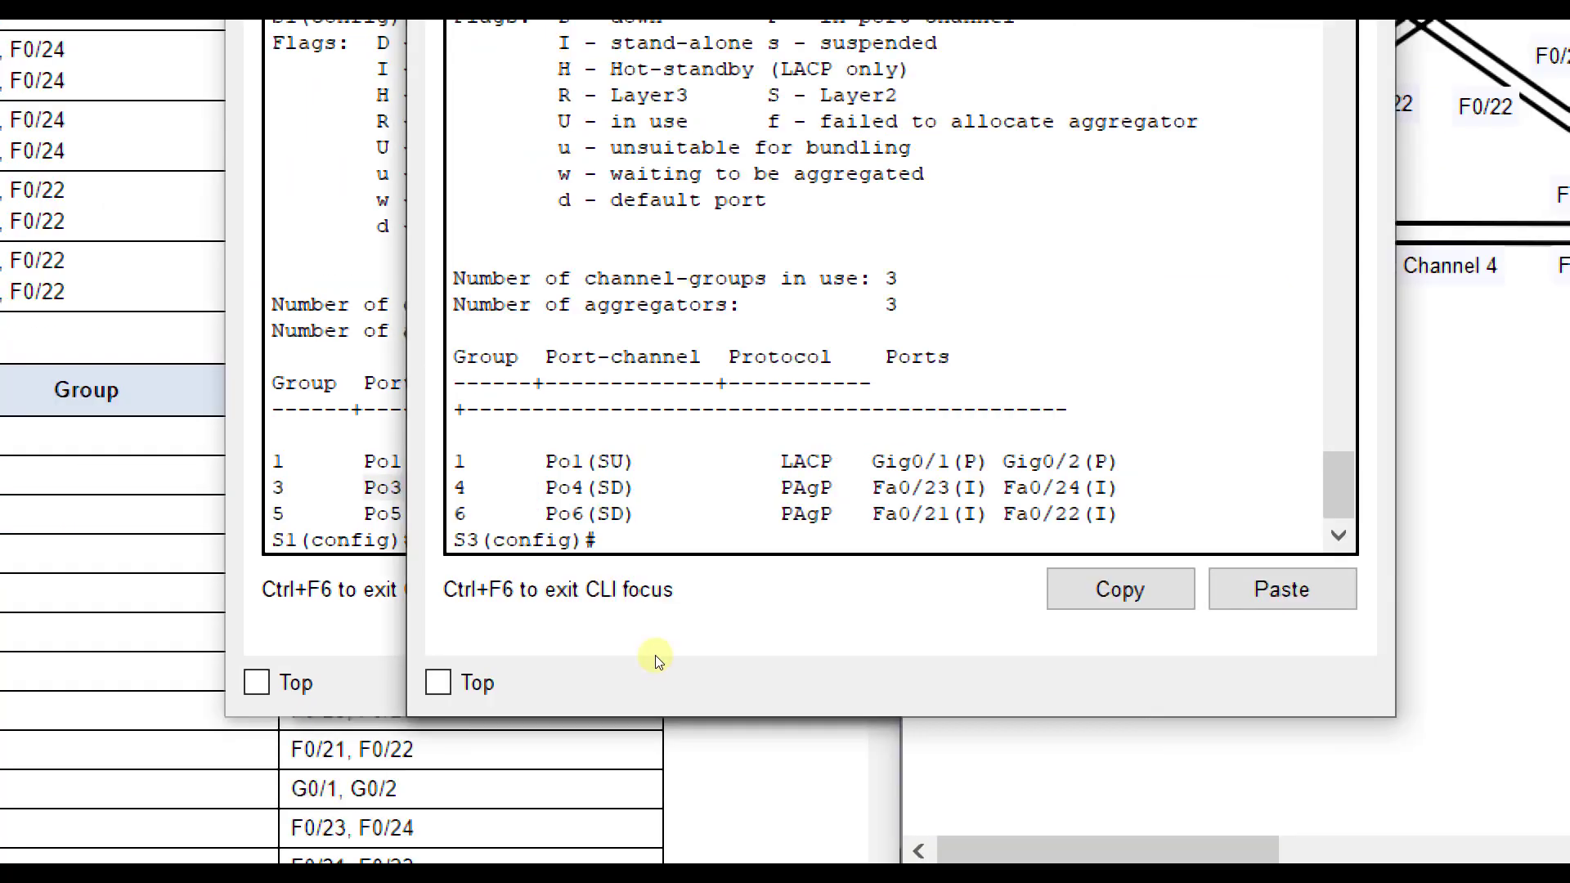
{"action": "type", "text": "no int port-channel 4"}
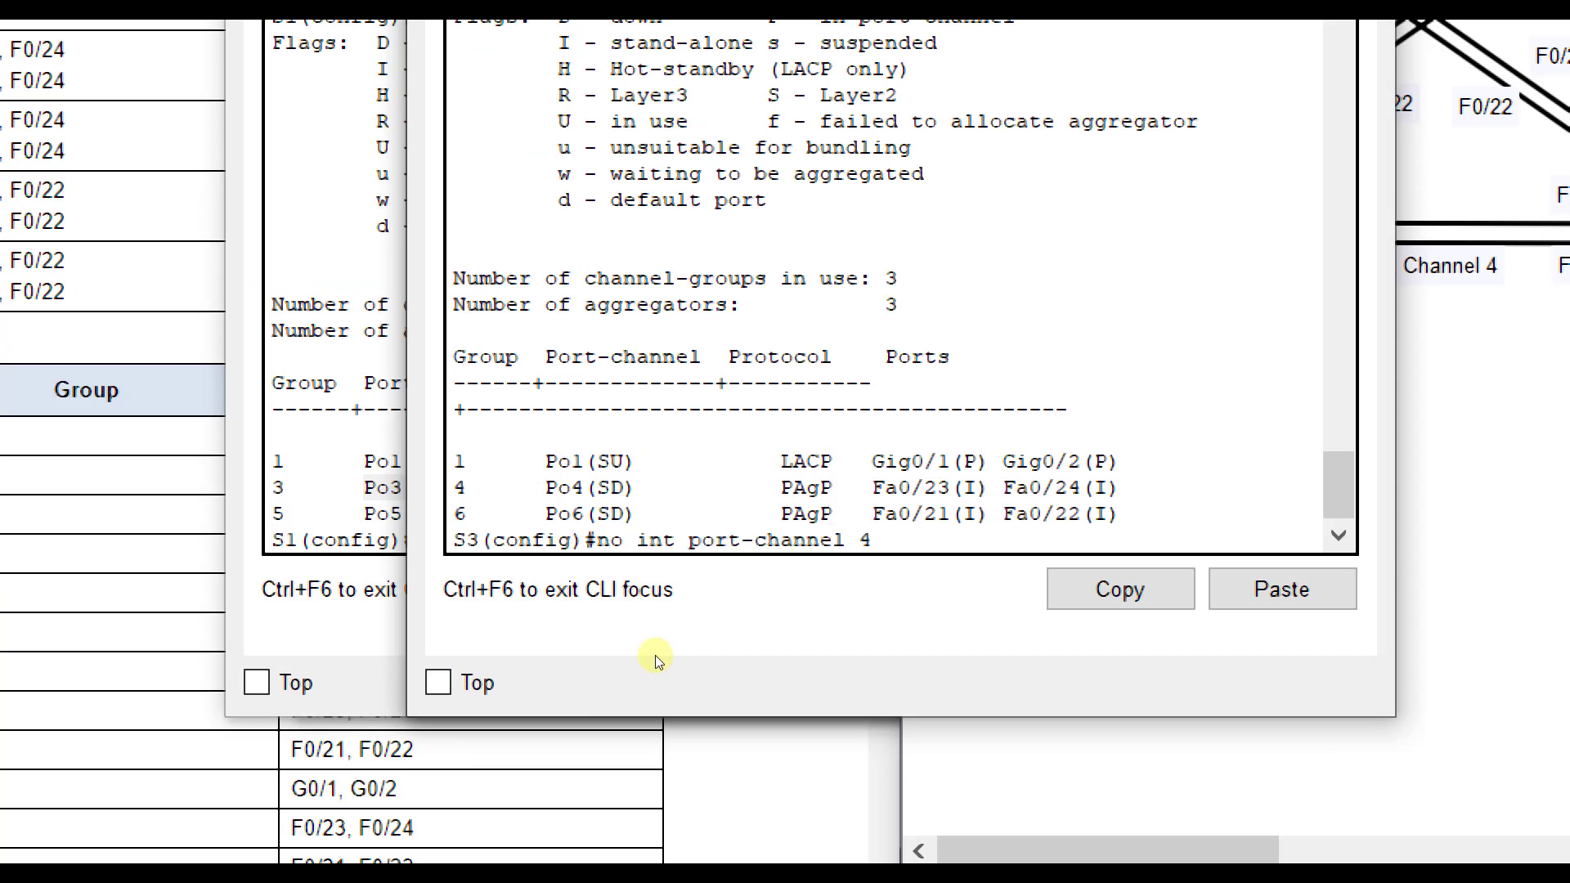
{"action": "key", "text": "Return"}
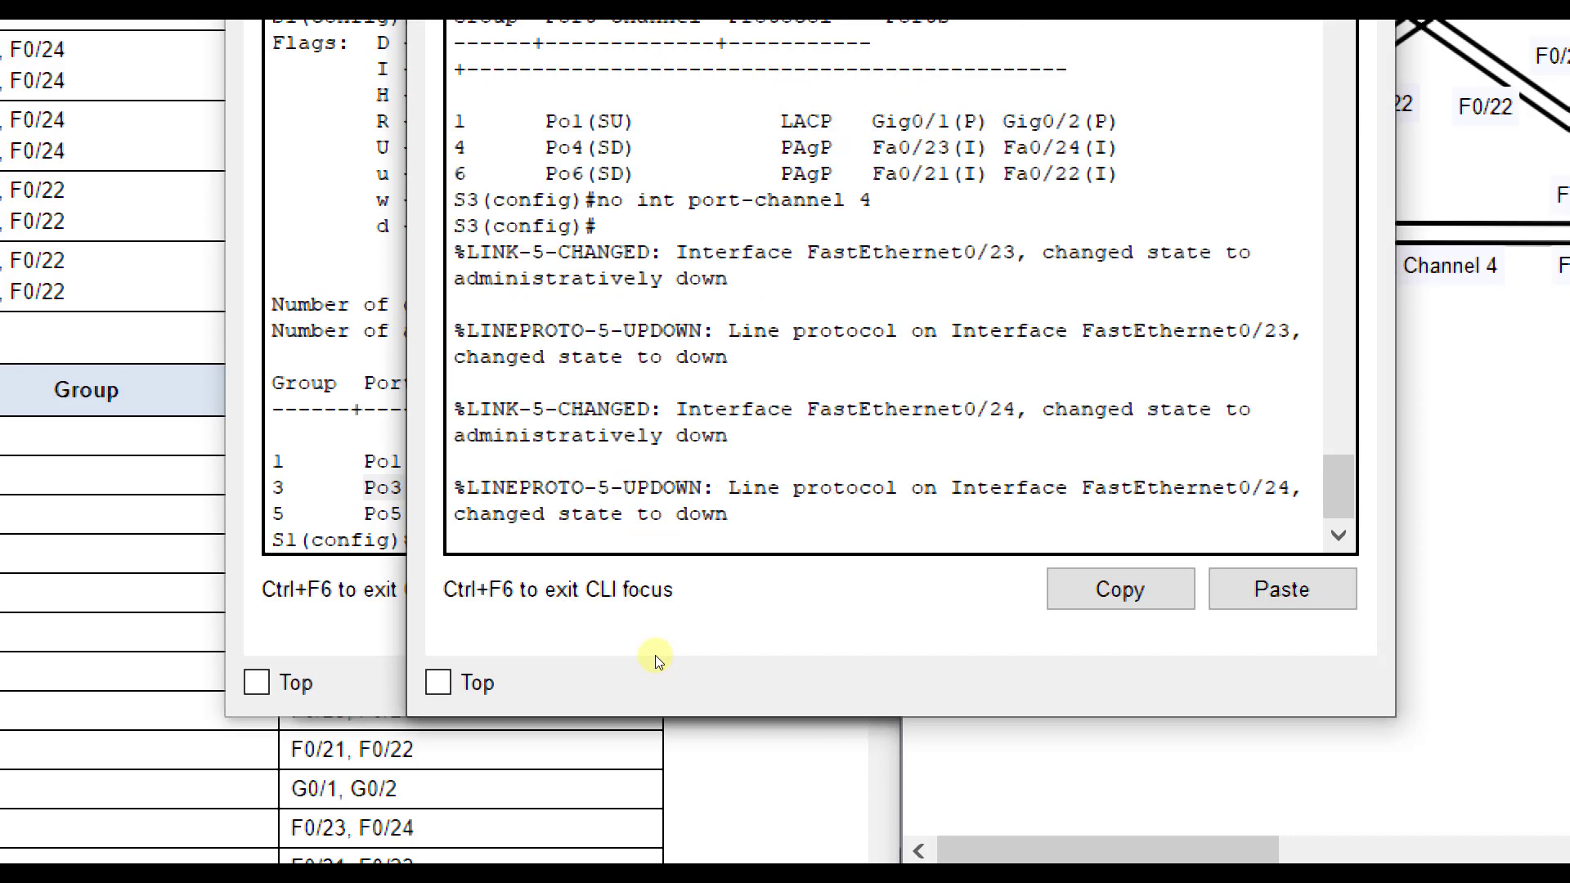
{"action": "key", "text": "Return"}
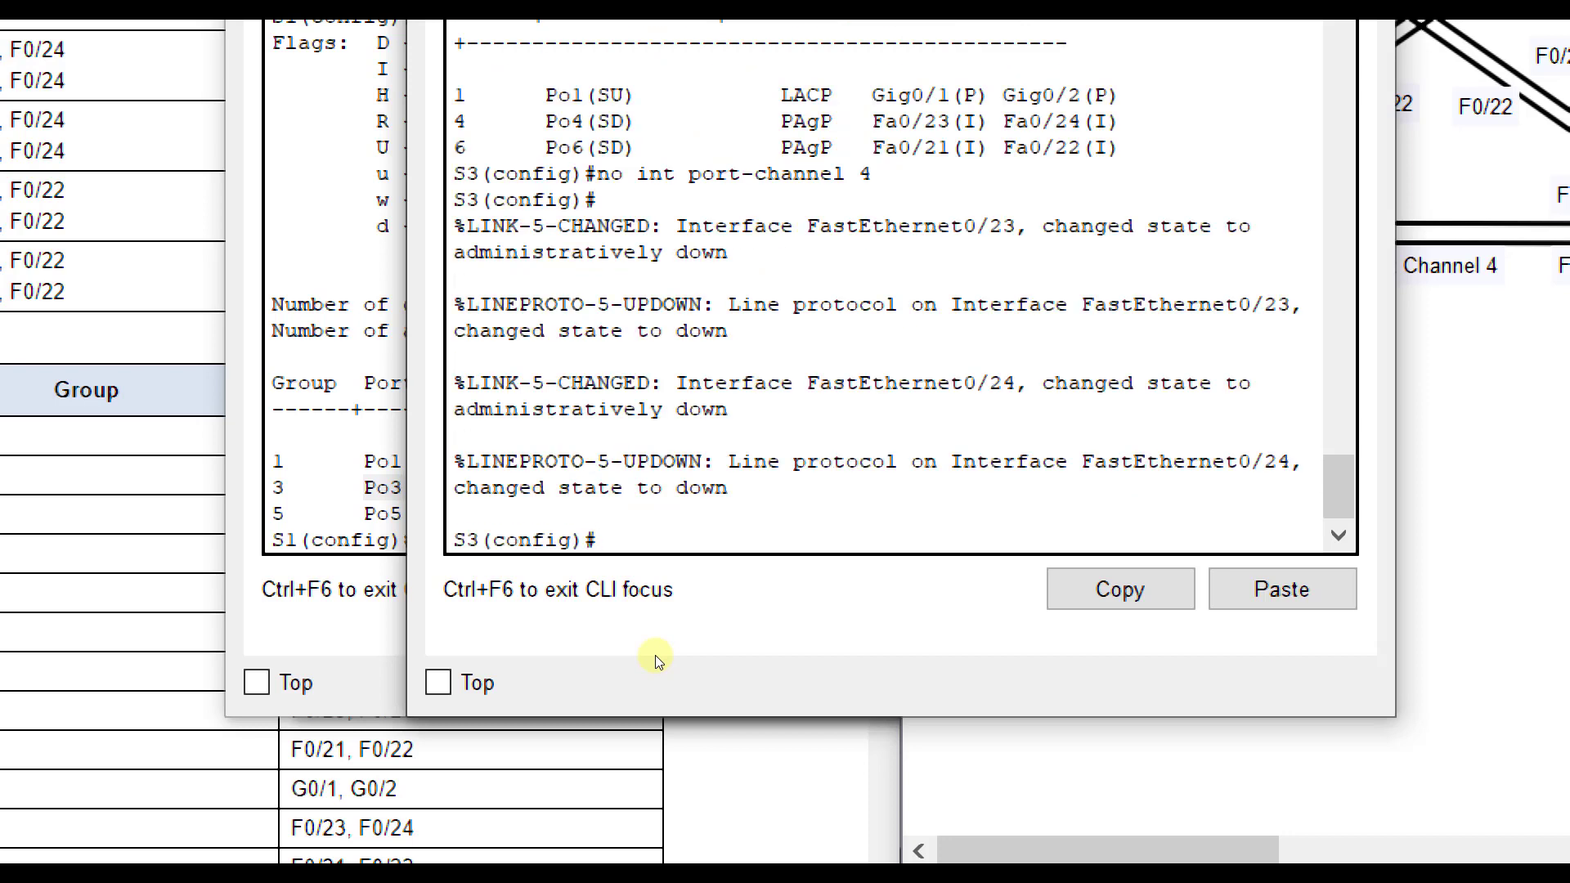
Assign S3's interface range fa0/23-24 to channel group 4 in LACP active mode.
{"action": "type", "text": "int range fa0/"}
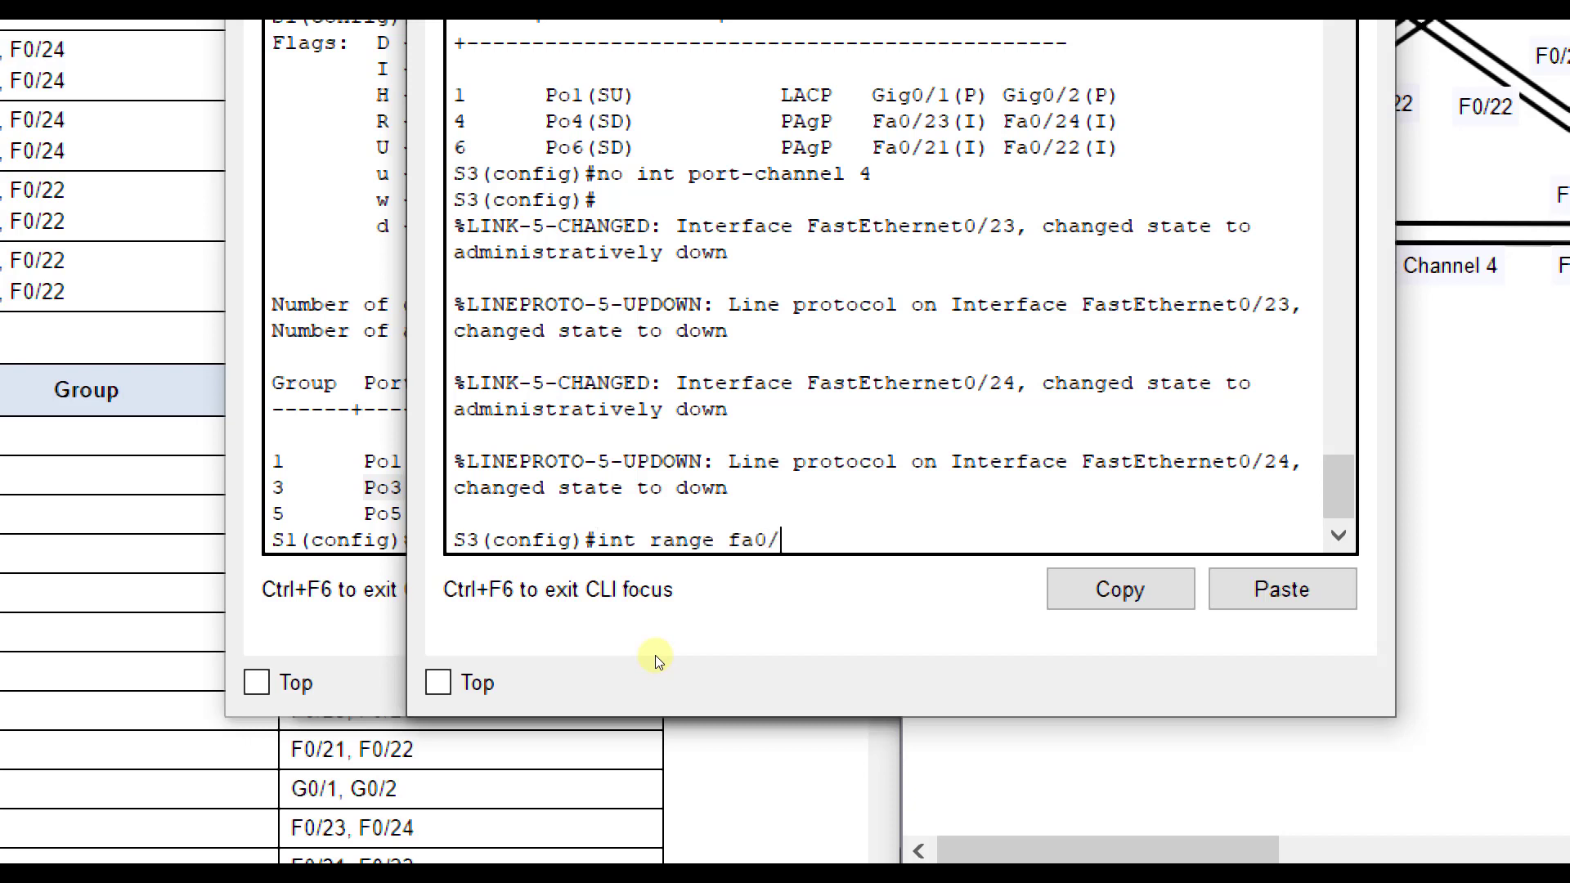
{"action": "type", "text": "23-24"}
{"action": "key", "text": "Return"}
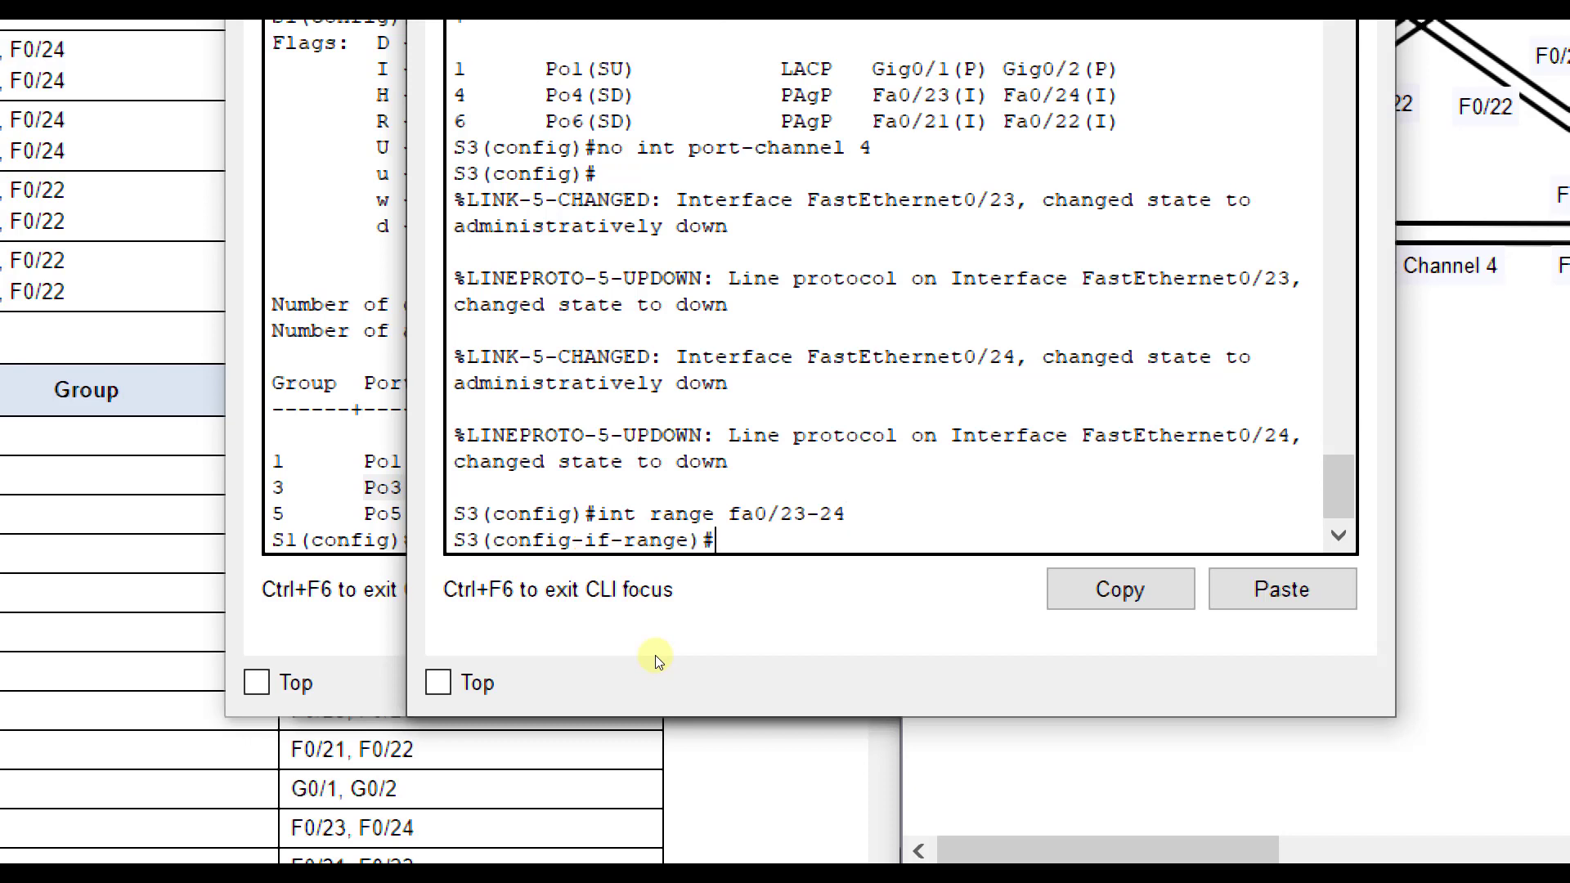
{"action": "type", "text": "channelg"}
{"action": "key", "text": "BackSpace"}
{"action": "type", "text": "-group 4"}
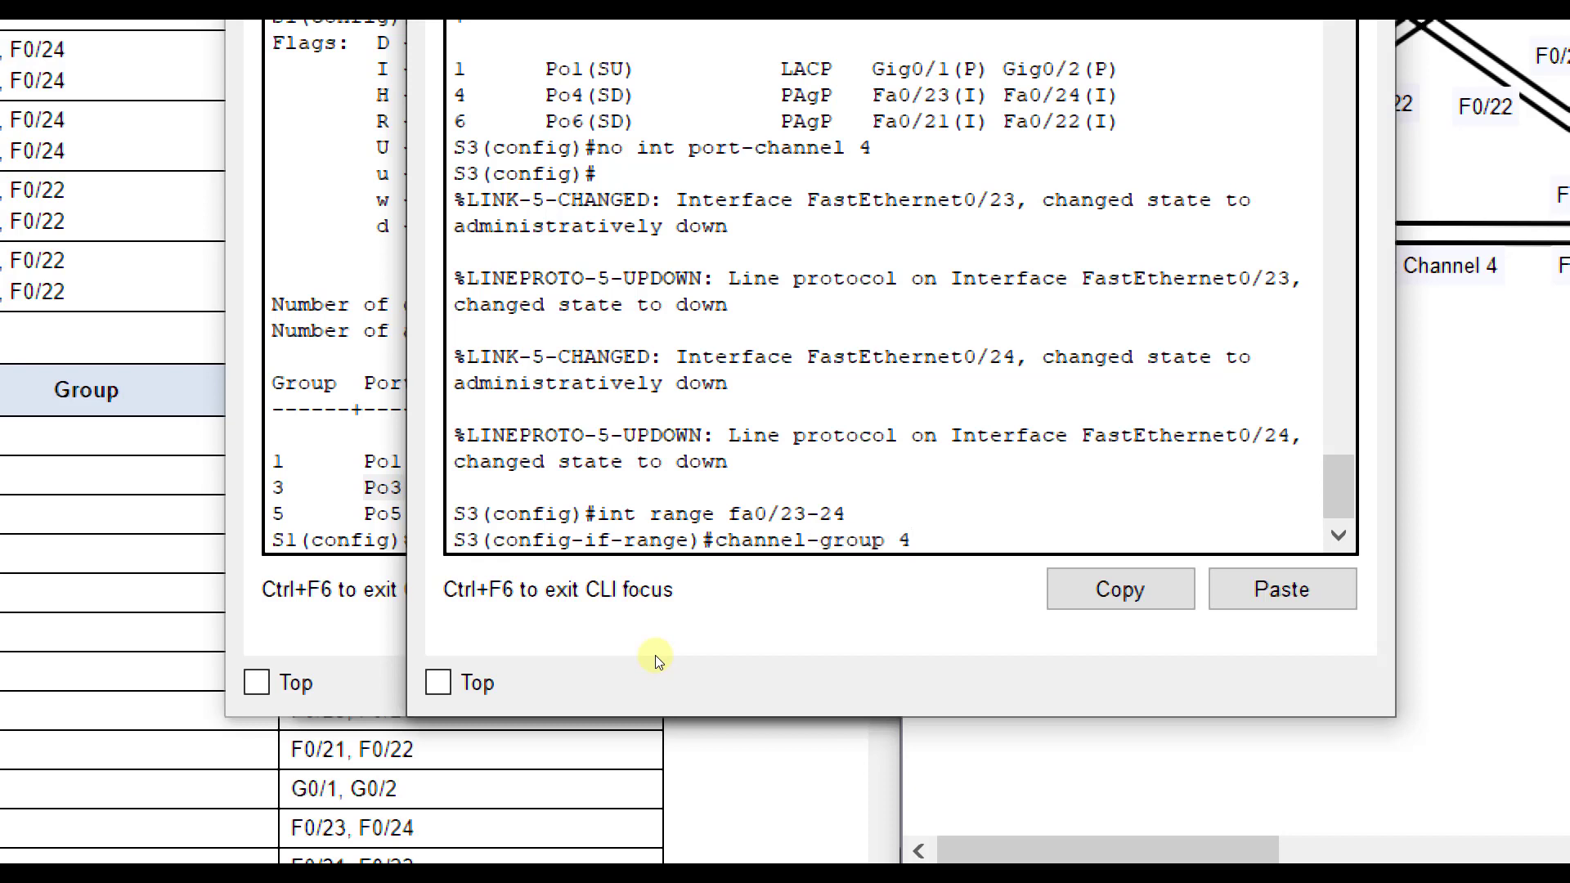
{"action": "type", "text": " mode active"}
{"action": "key", "text": "Return"}
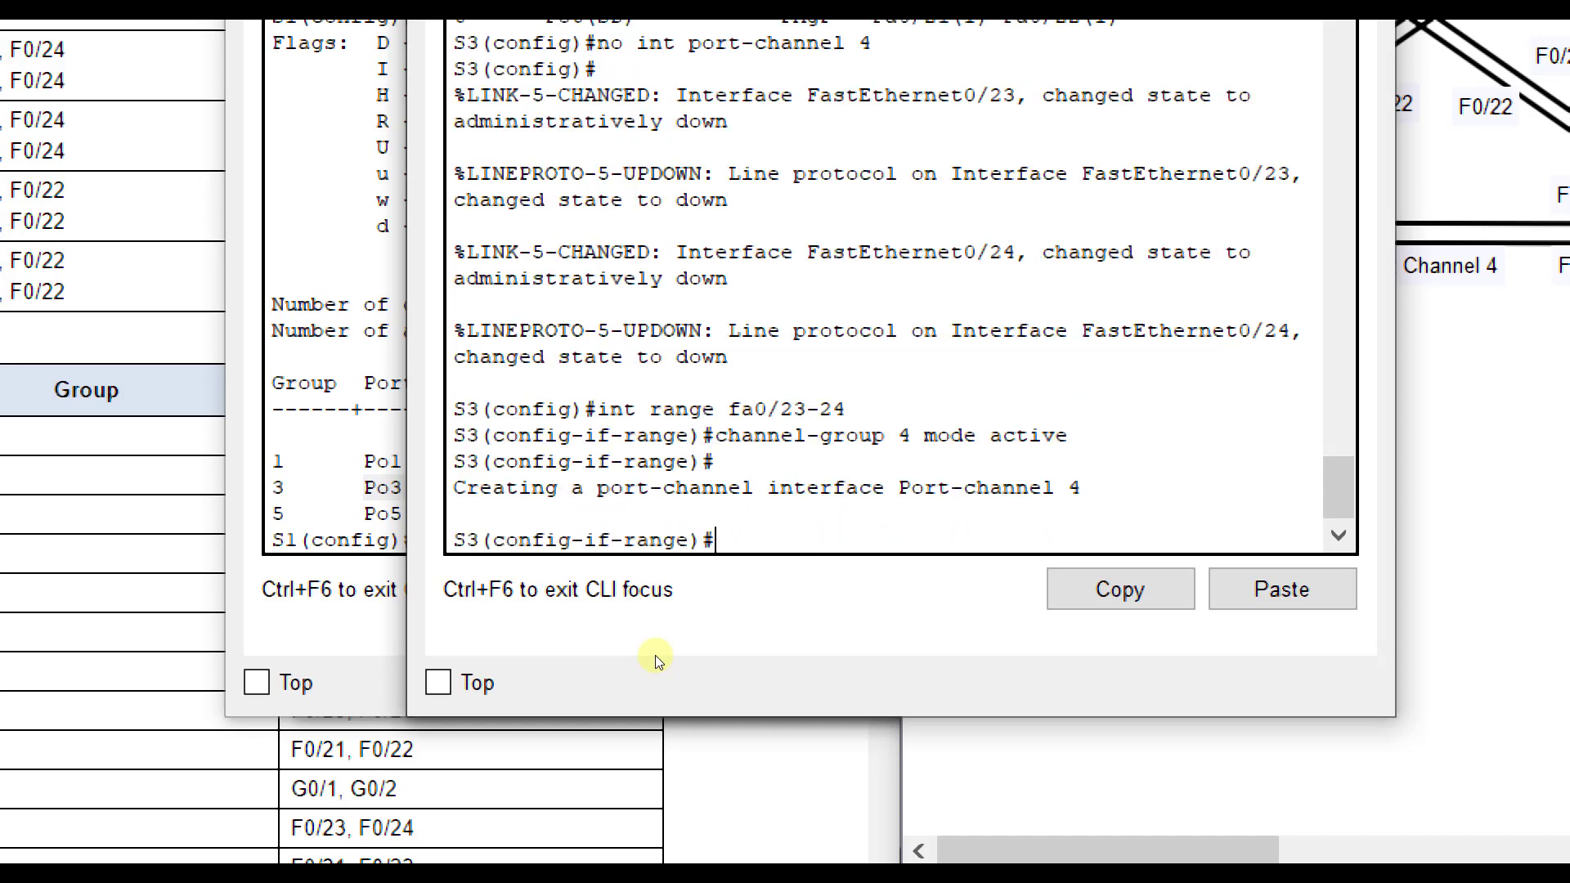
Re-enable the fa0/23-24 interfaces on S3 with the no shutdown command.
{"action": "type", "text": "no sthud"}
{"action": "key", "text": "BackSpace"}
{"action": "key", "text": "BackSpace"}
{"action": "key", "text": "BackSpace"}
{"action": "key", "text": "BackSpace"}
{"action": "type", "text": "hu"}
{"action": "key", "text": "Return"}
{"action": "key", "text": "Return"}
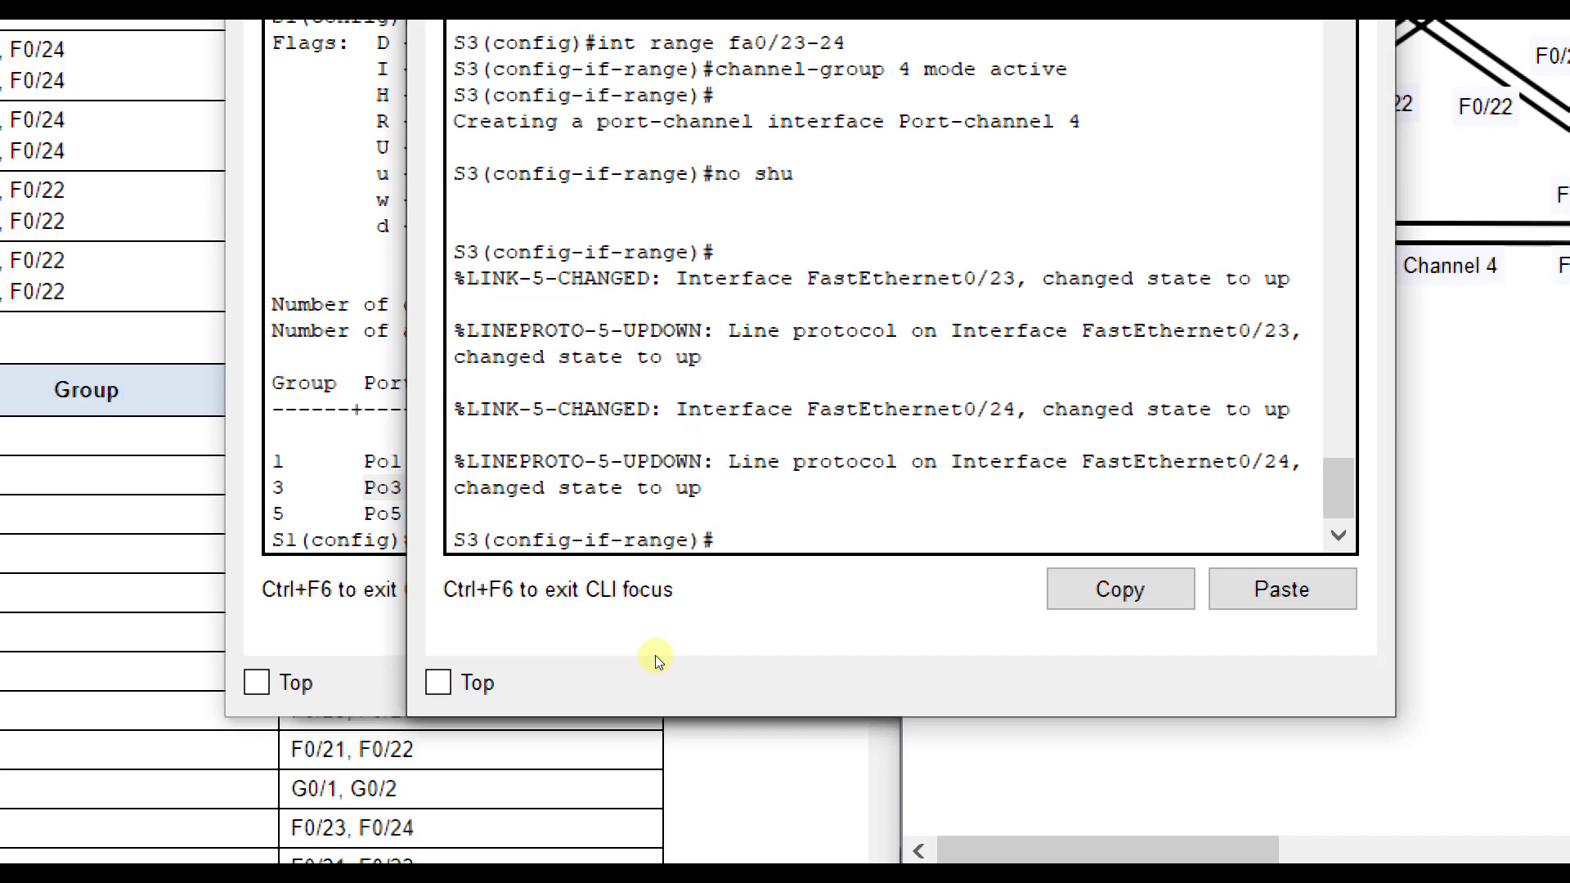
Set interface port-channel 4 on S3 to trunk mode and return to global configuration mode.
{"action": "type", "text": "exit"}
{"action": "key", "text": "Return"}
{"action": "type", "text": "port-cha"}
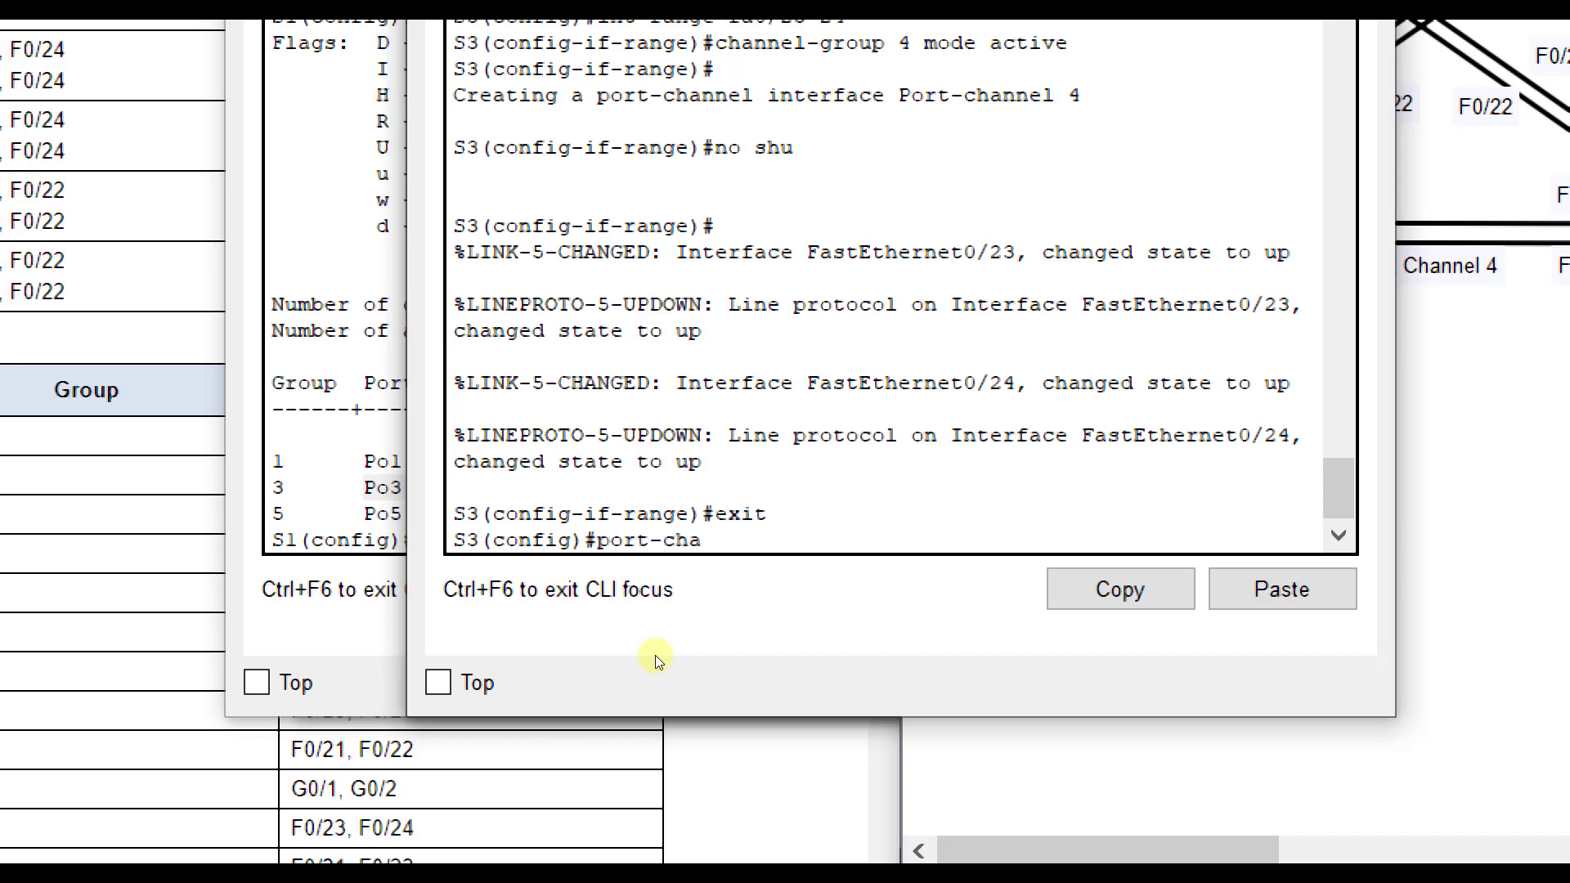
{"action": "type", "text": "nnel 3"}
{"action": "key", "text": "BackSpace"}
{"action": "type", "text": "4"}
{"action": "key", "text": "BackSpace"}
{"action": "key", "text": "BackSpace"}
{"action": "key", "text": "BackSpace"}
{"action": "key", "text": "BackSpace"}
{"action": "key", "text": "BackSpace"}
{"action": "key", "text": "BackSpace"}
{"action": "key", "text": "BackSpace"}
{"action": "key", "text": "BackSpace"}
{"action": "key", "text": "BackSpace"}
{"action": "key", "text": "BackSpace"}
{"action": "key", "text": "BackSpace"}
{"action": "key", "text": "BackSpace"}
{"action": "key", "text": "BackSpace"}
{"action": "key", "text": "BackSpace"}
{"action": "type", "text": "int port-channel 4"}
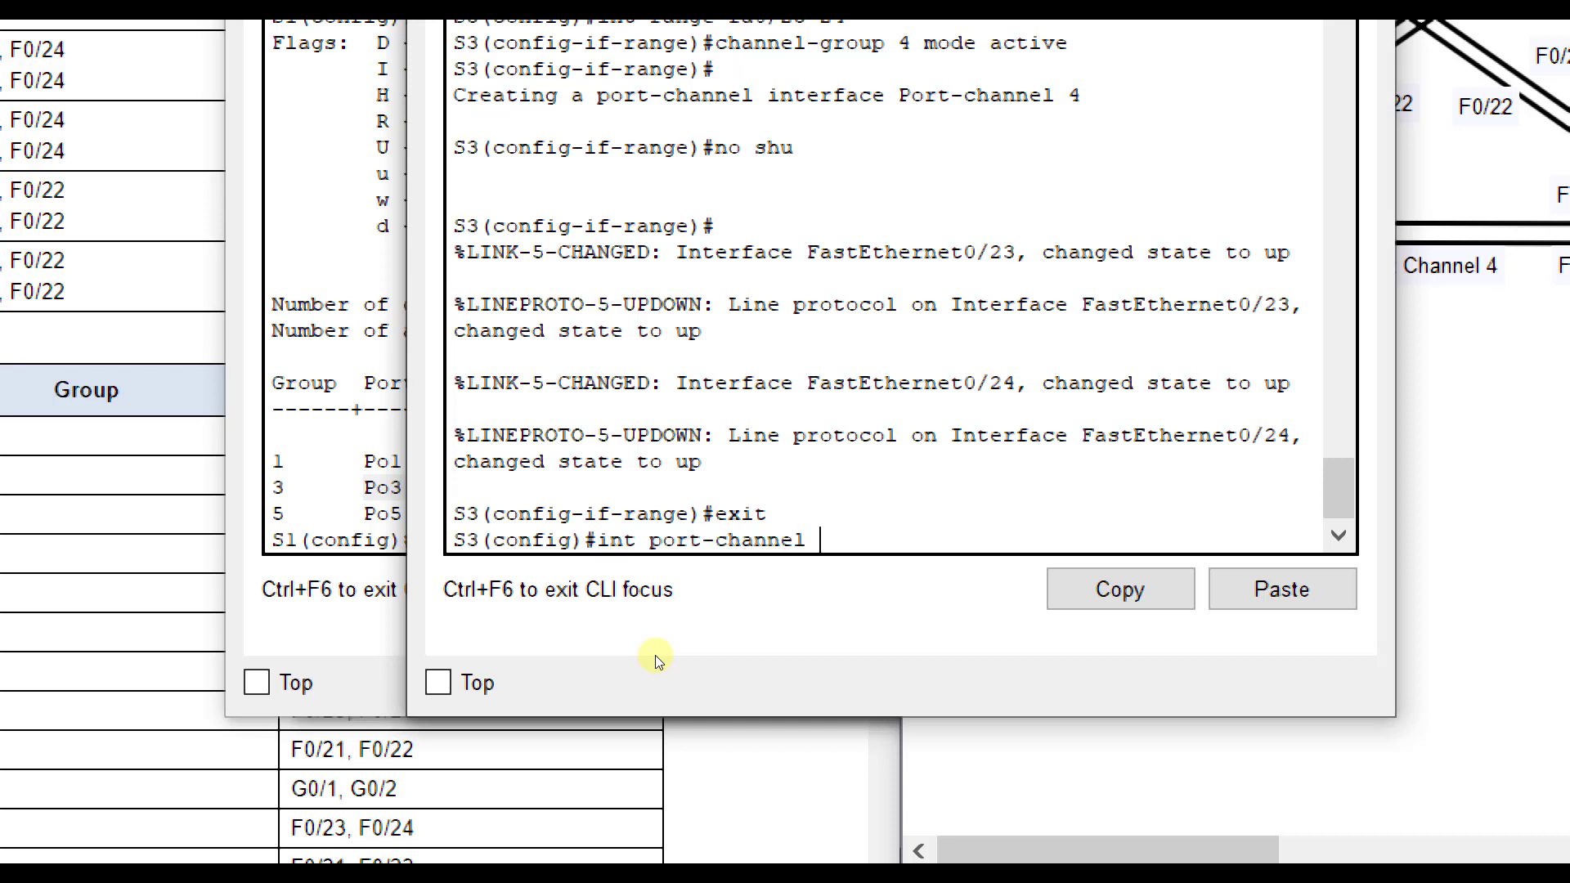
{"action": "key", "text": "Return"}
{"action": "type", "text": "switchpo"}
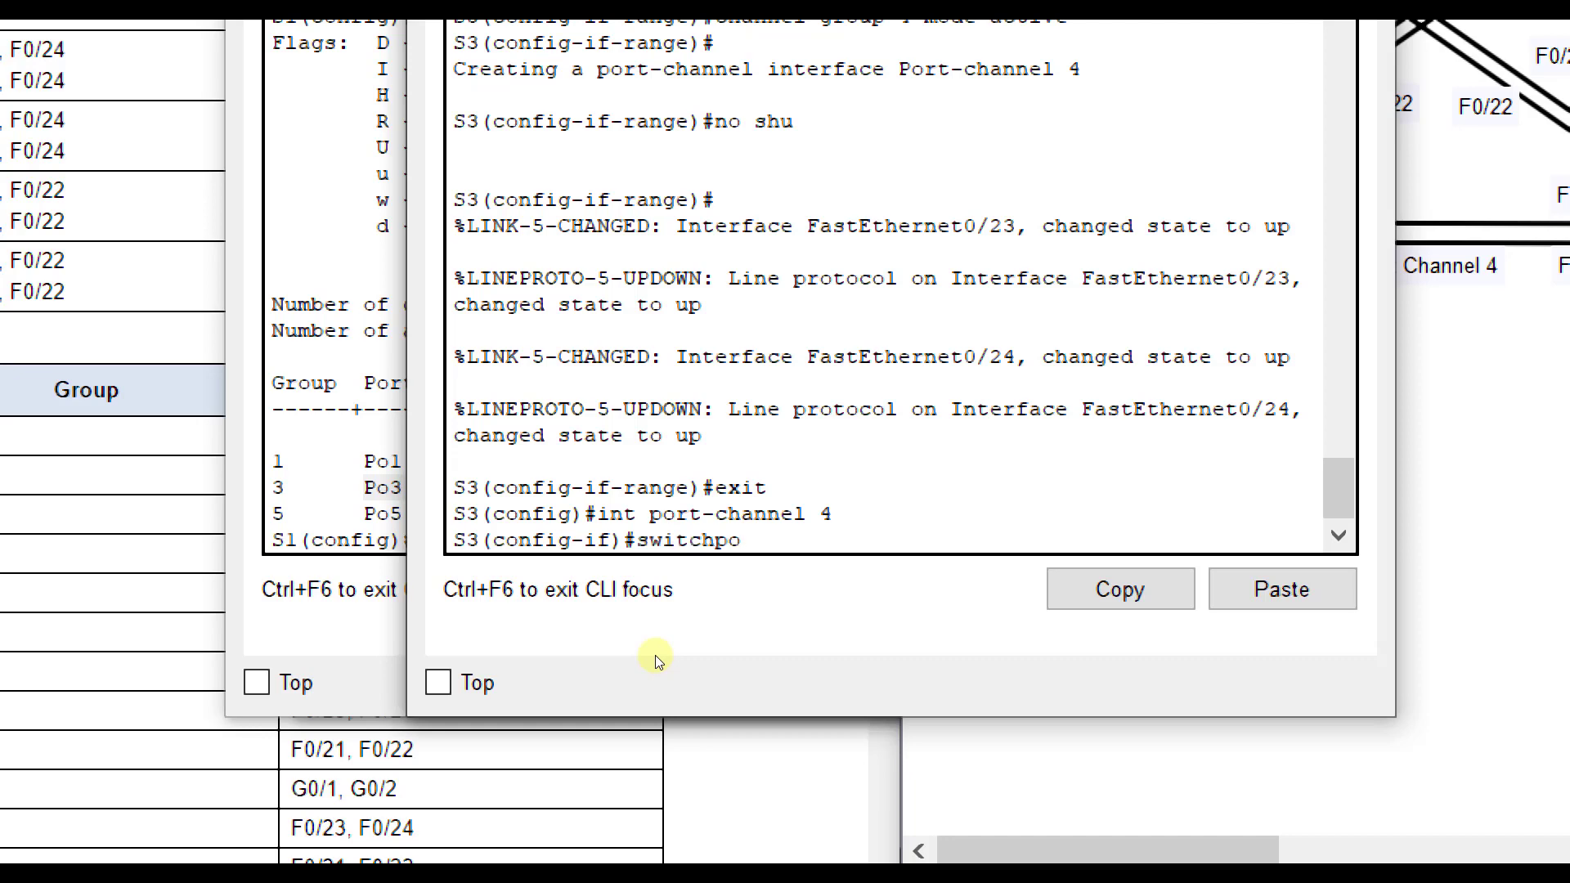
{"action": "type", "text": "rt mode trunk"}
{"action": "key", "text": "Return"}
{"action": "type", "text": "exit"}
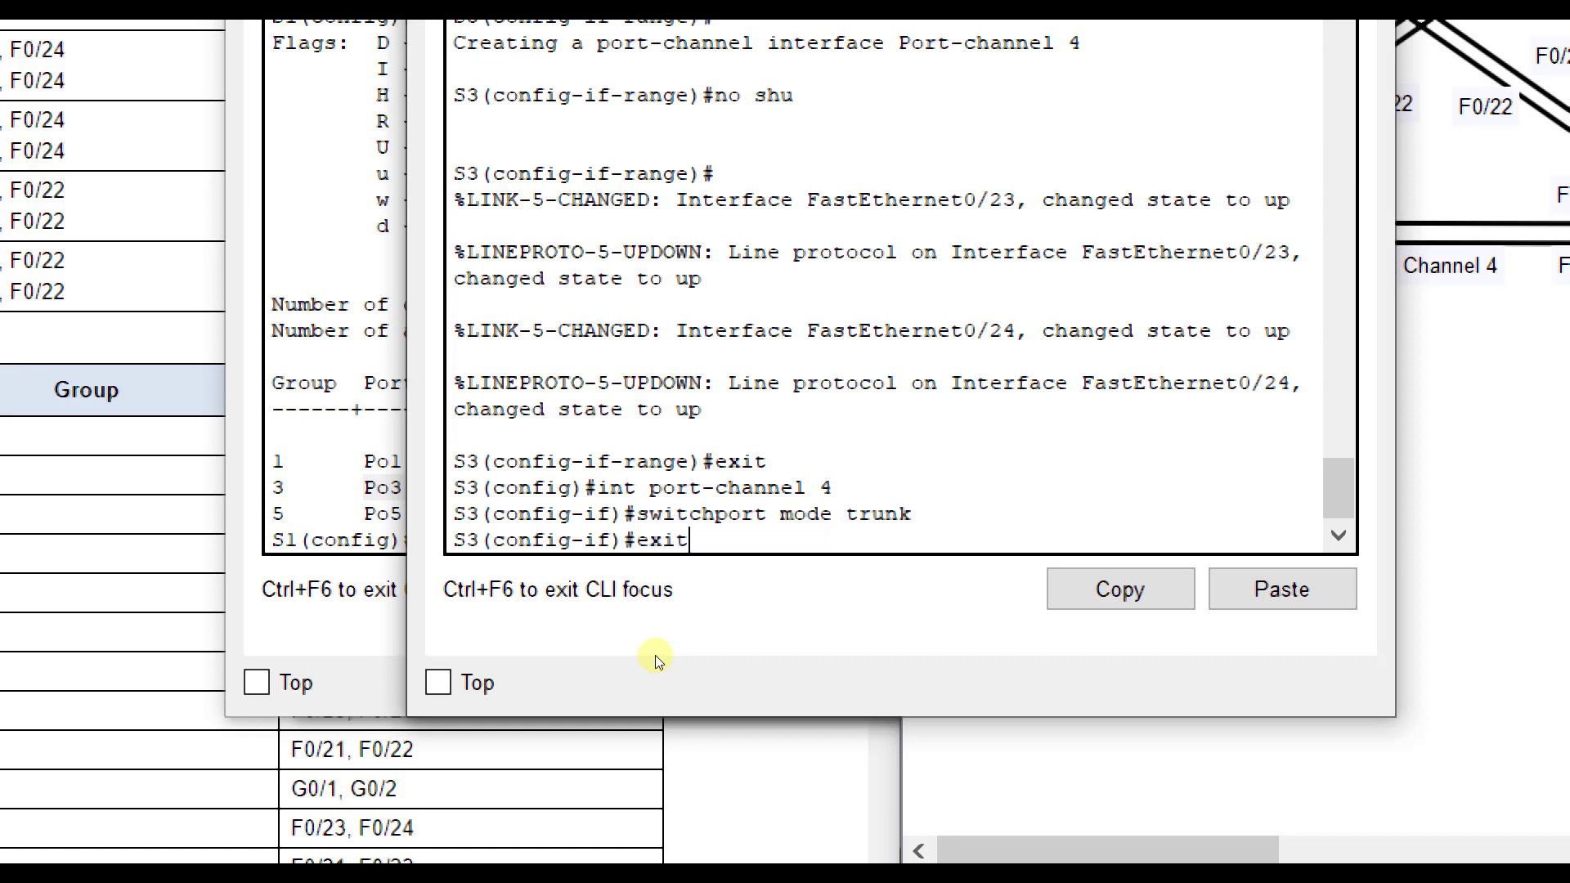
{"action": "key", "text": "Return"}
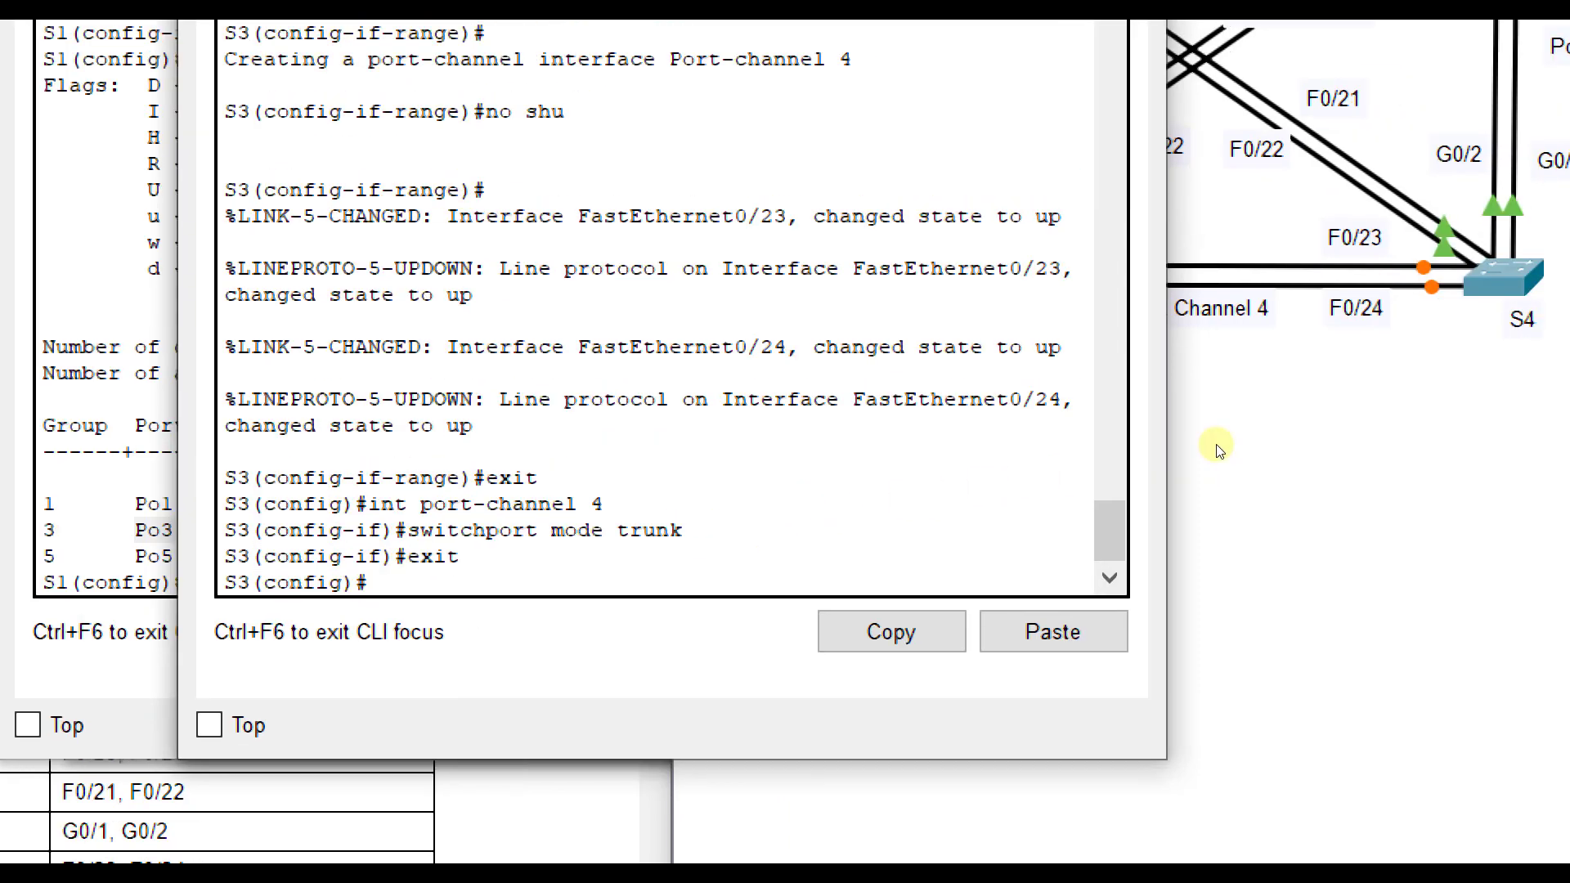
Switch to S4's command line and run "show etherchannel summary".
{"action": "key", "text": "alt+Tab"}
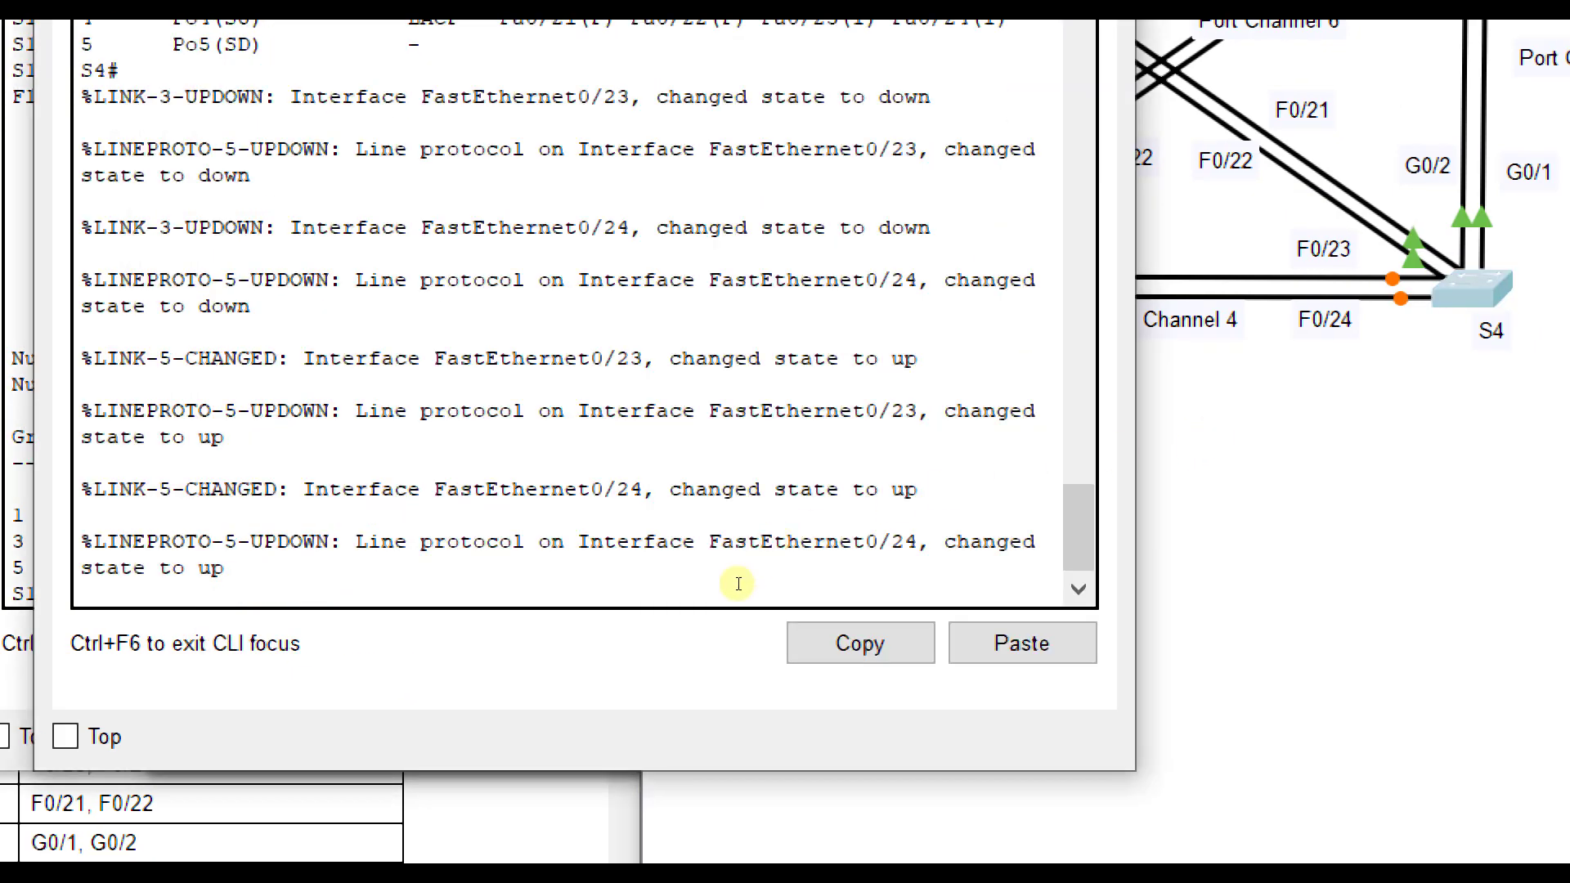
{"action": "key", "text": "Return"}
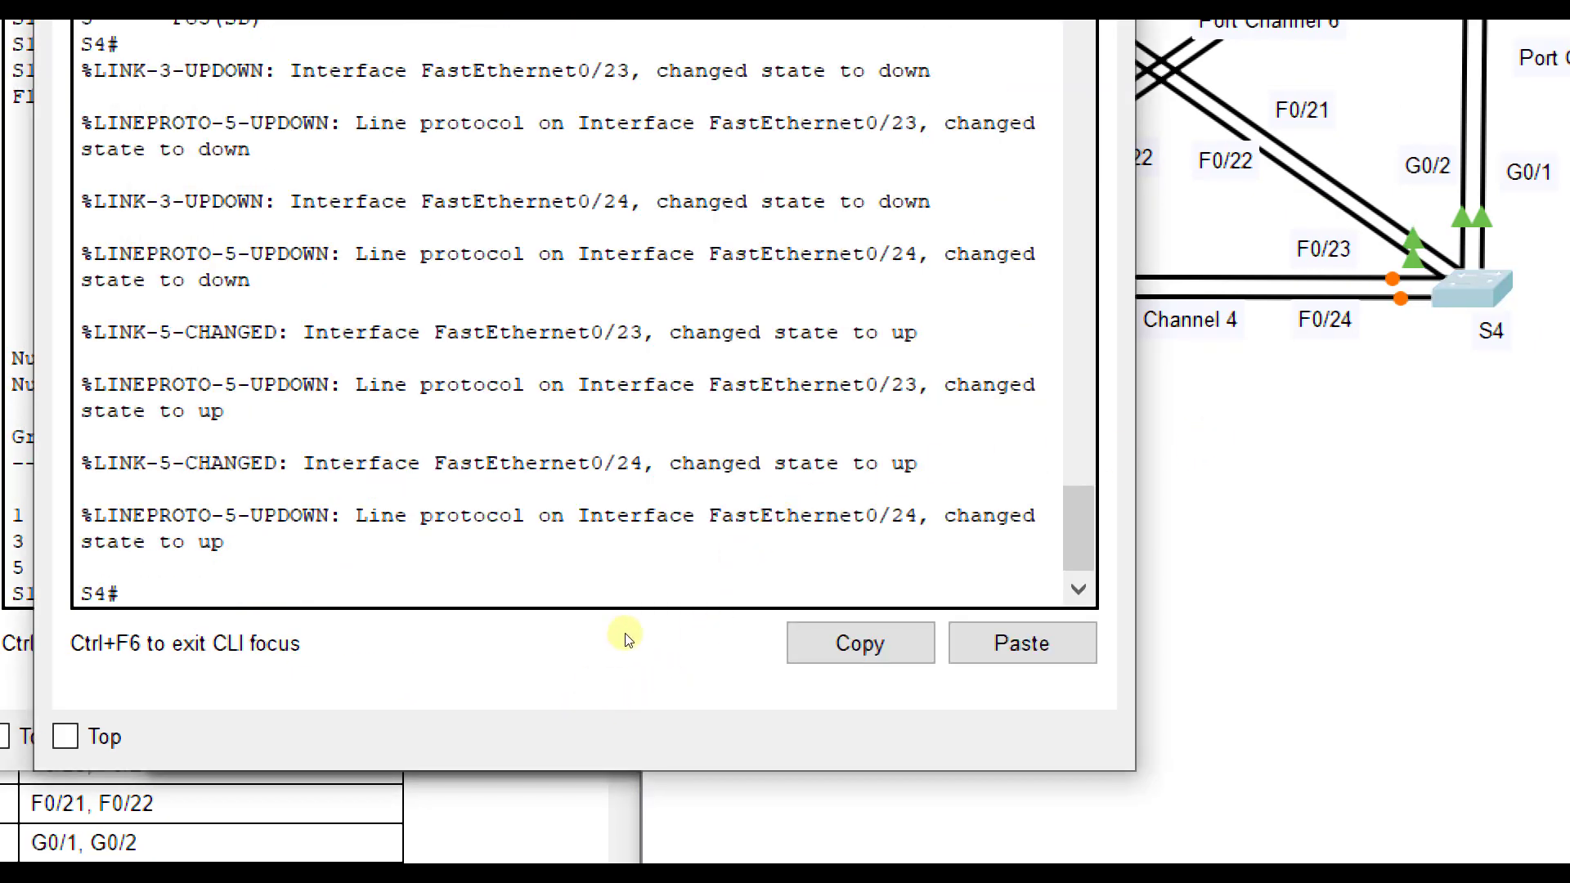
{"action": "type", "text": "show etherchannel summary"}
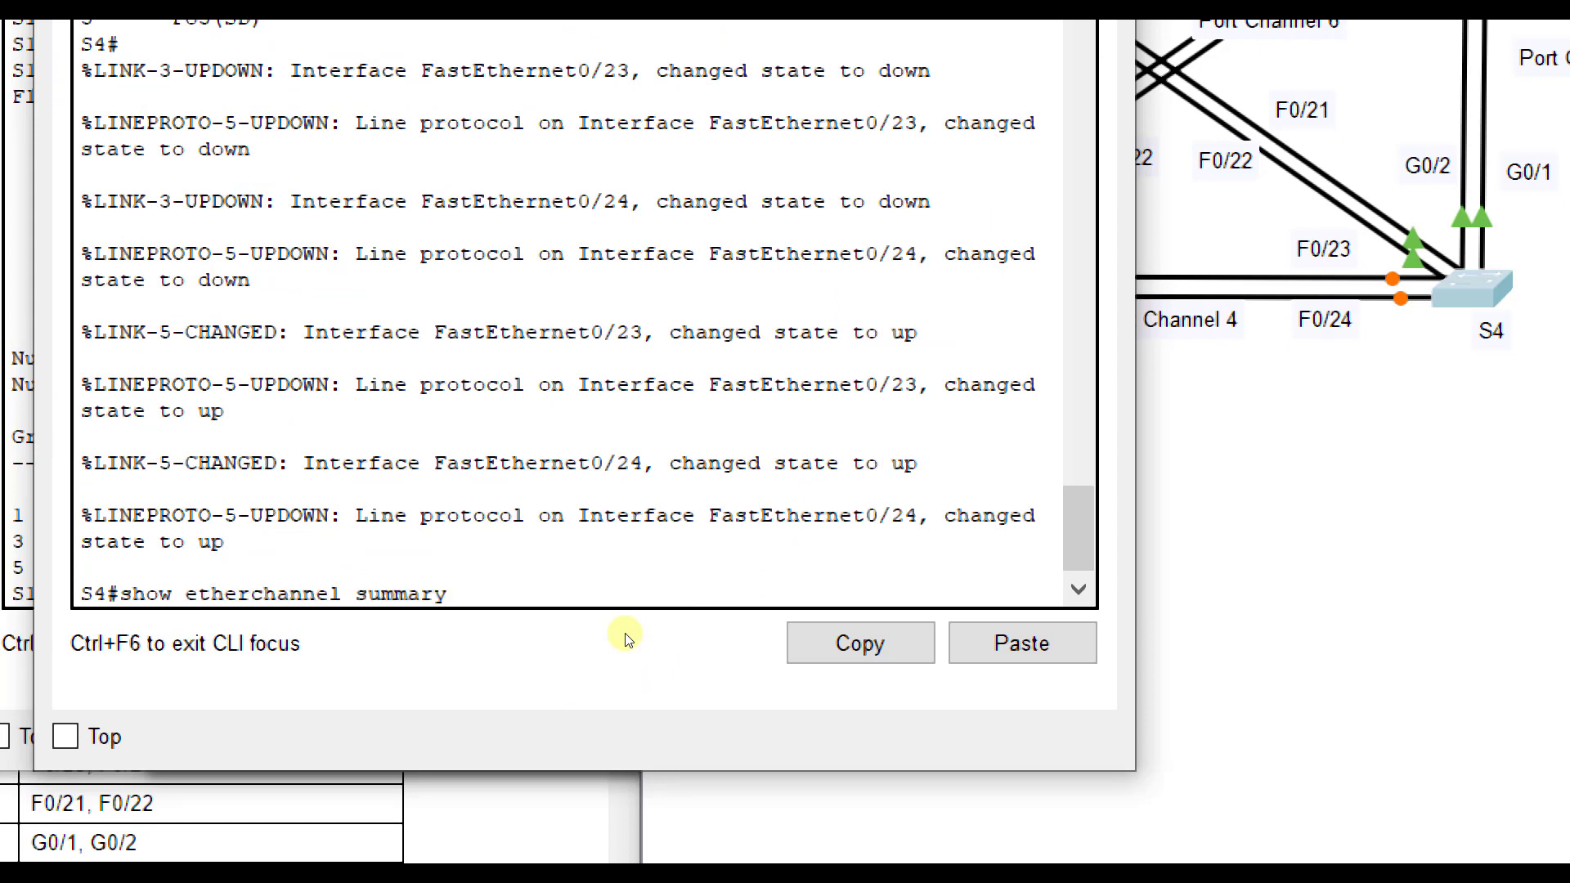
{"action": "key", "text": "Return"}
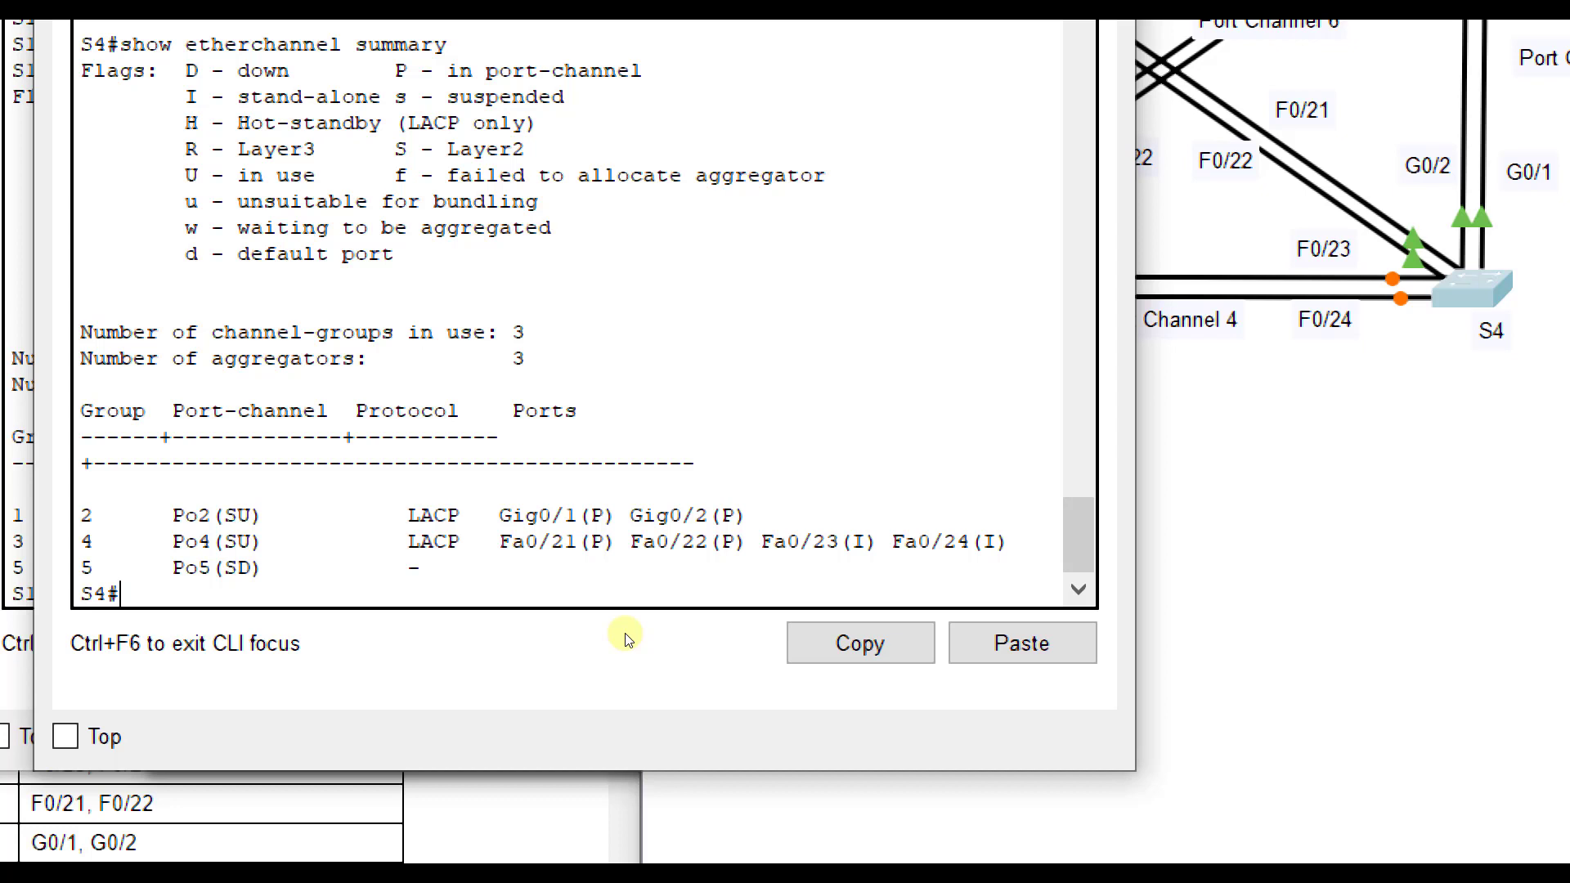
Enter global configuration mode on S4 and remove the port-channel 4 interface with "no int port-channel 4".
{"action": "type", "text": "config t"}
{"action": "key", "text": "Return"}
{"action": "type", "text": "n"}
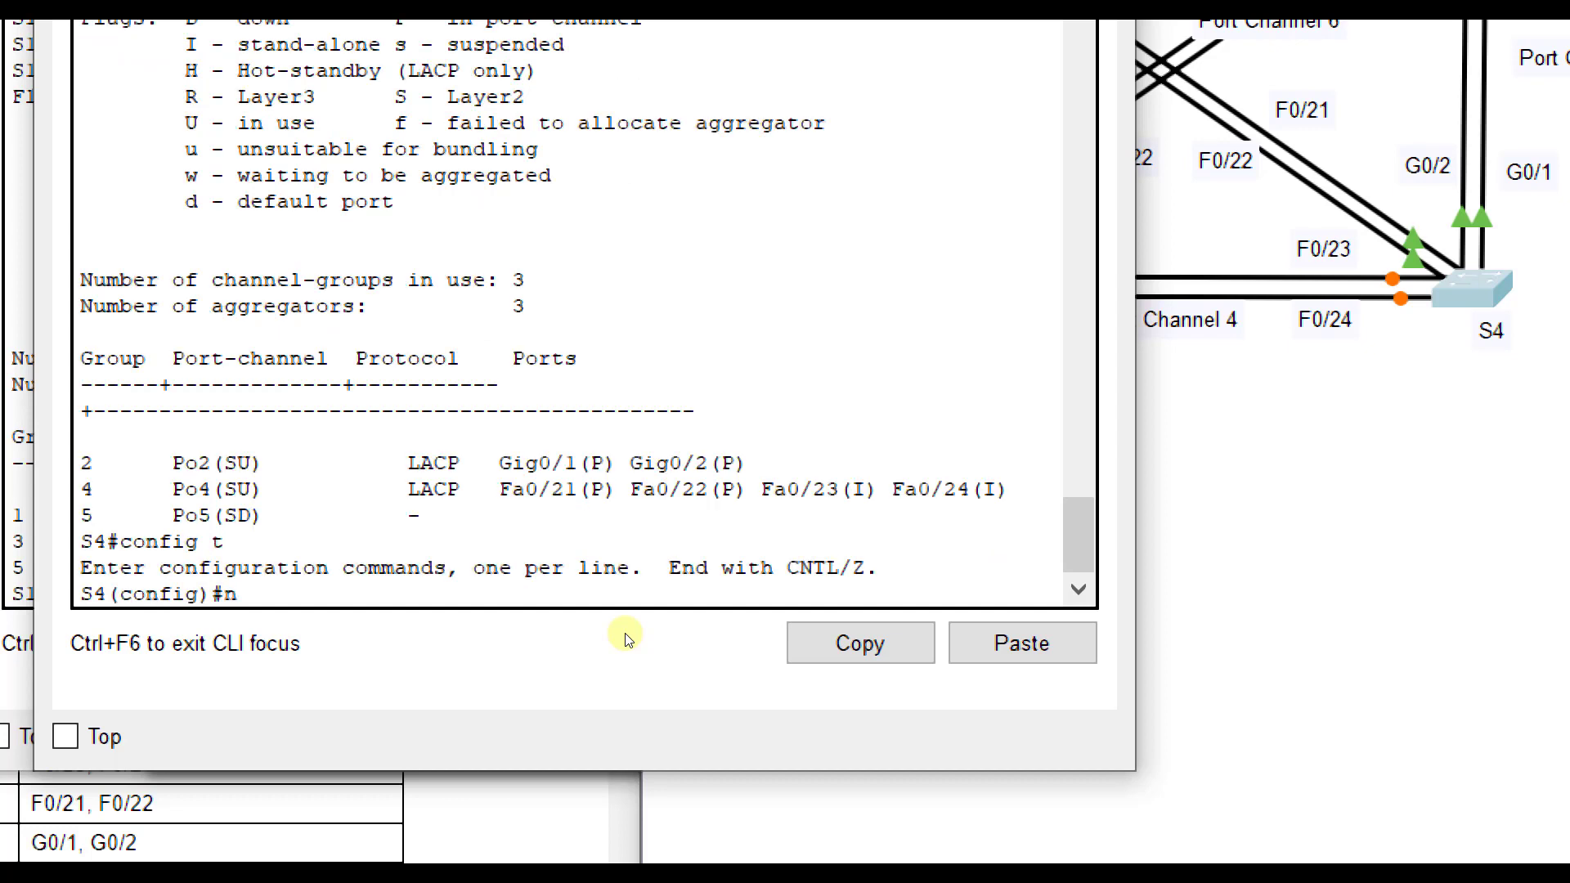
{"action": "type", "text": "o port-channel 4"}
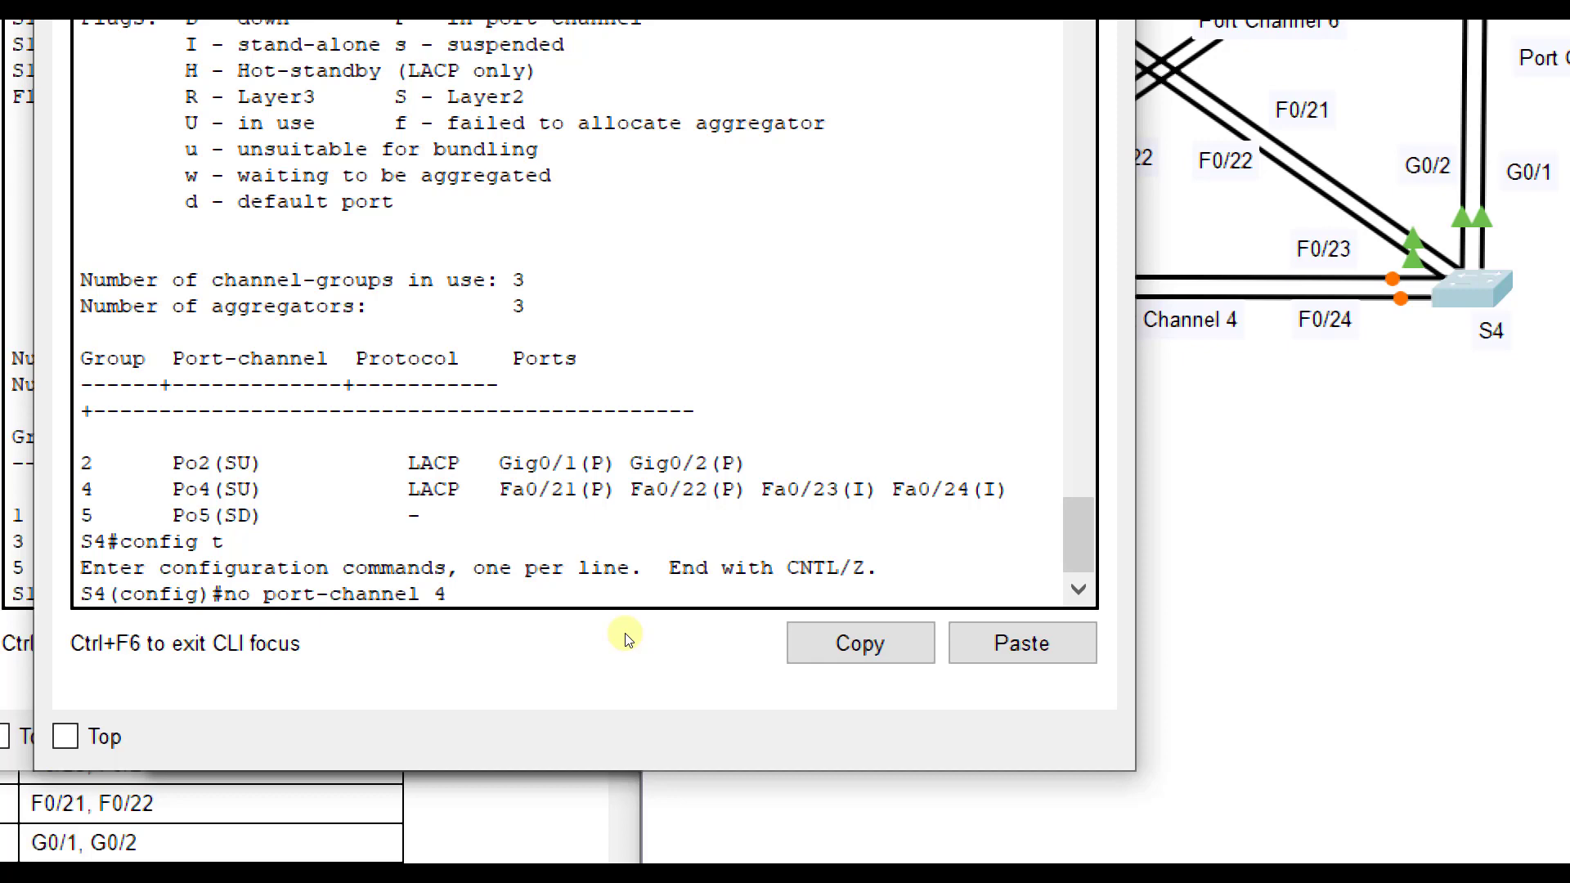
{"action": "key", "text": "Return"}
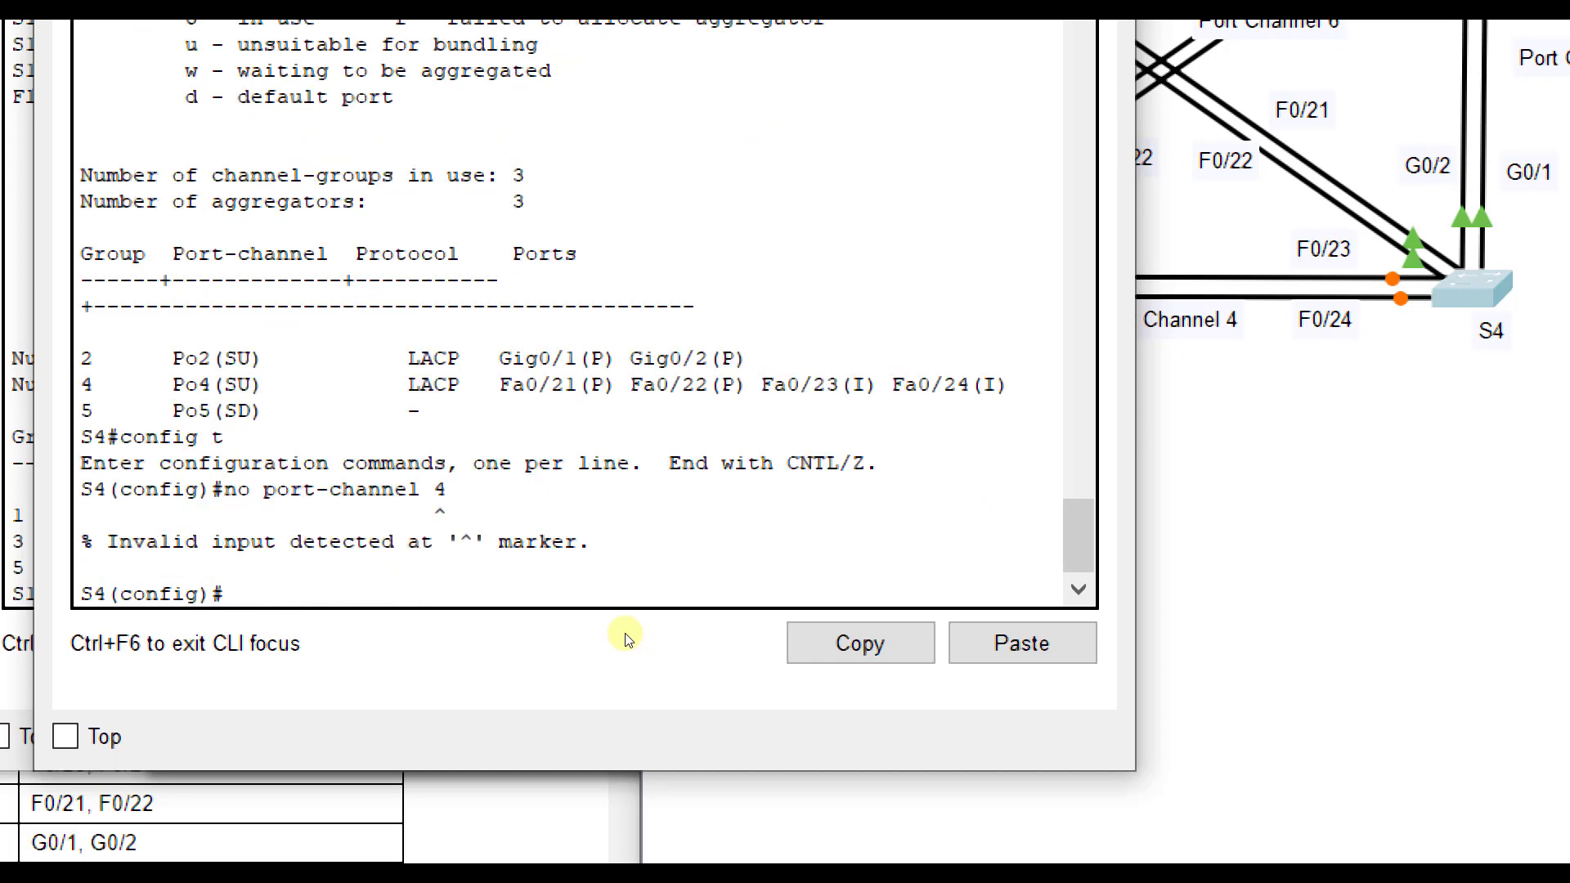
{"action": "key", "text": "Up"}
{"action": "key", "text": "Left"}
{"action": "key", "text": "Left"}
{"action": "key", "text": "Left"}
{"action": "key", "text": "Left"}
{"action": "key", "text": "Left"}
{"action": "key", "text": "Left"}
{"action": "key", "text": "Left"}
{"action": "key", "text": "Left"}
{"action": "key", "text": "Left"}
{"action": "key", "text": "Left"}
{"action": "key", "text": "Left"}
{"action": "key", "text": "Left"}
{"action": "key", "text": "Left"}
{"action": "key", "text": "Left"}
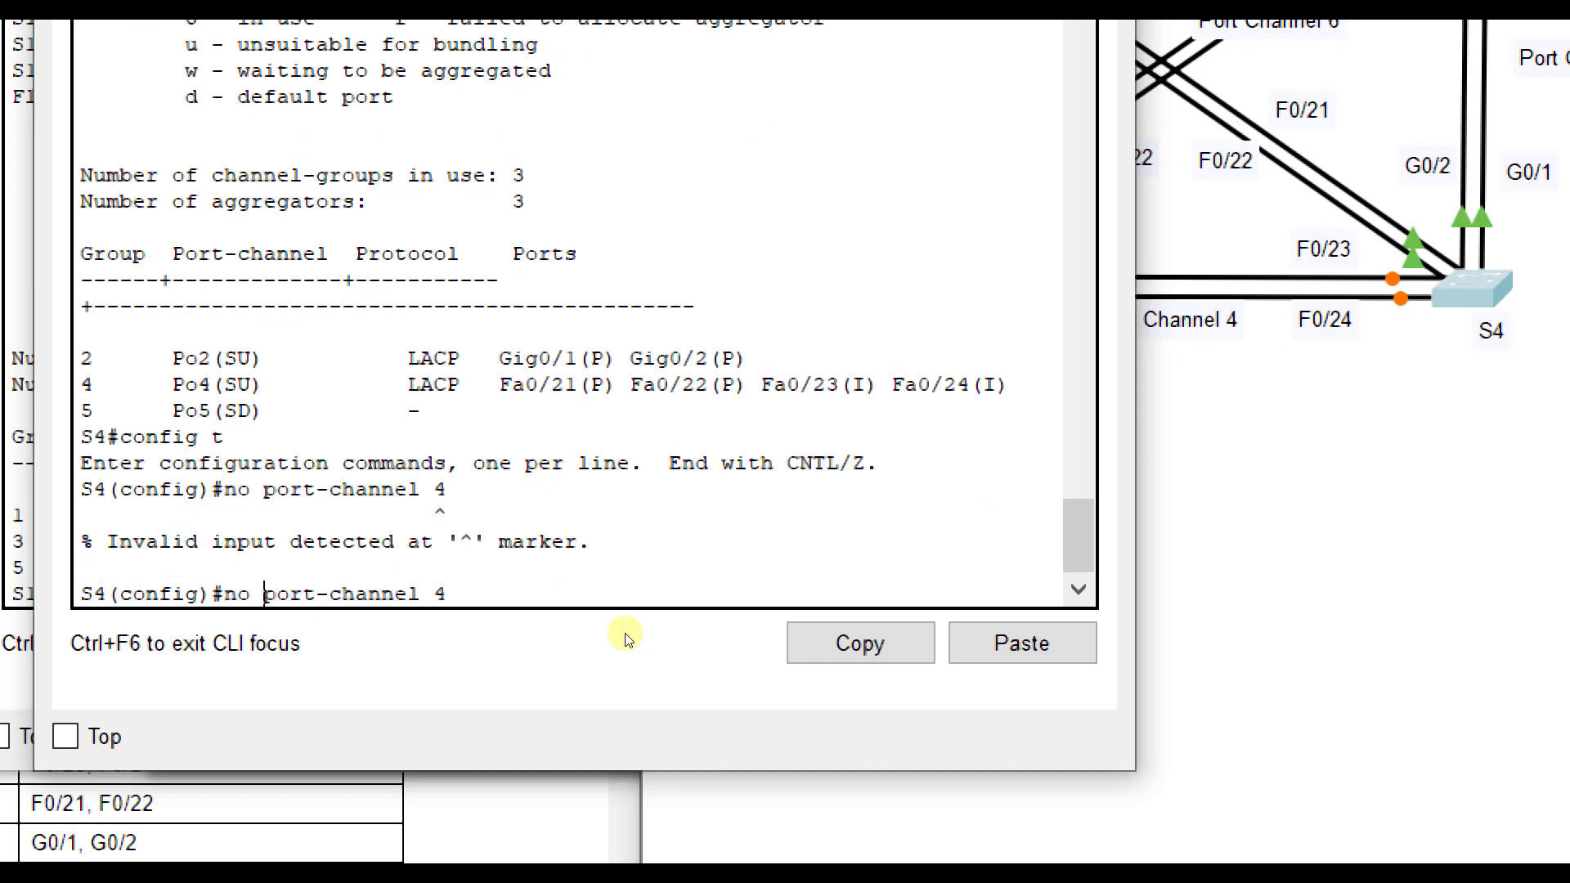
{"action": "type", "text": "int"}
{"action": "key", "text": "Return"}
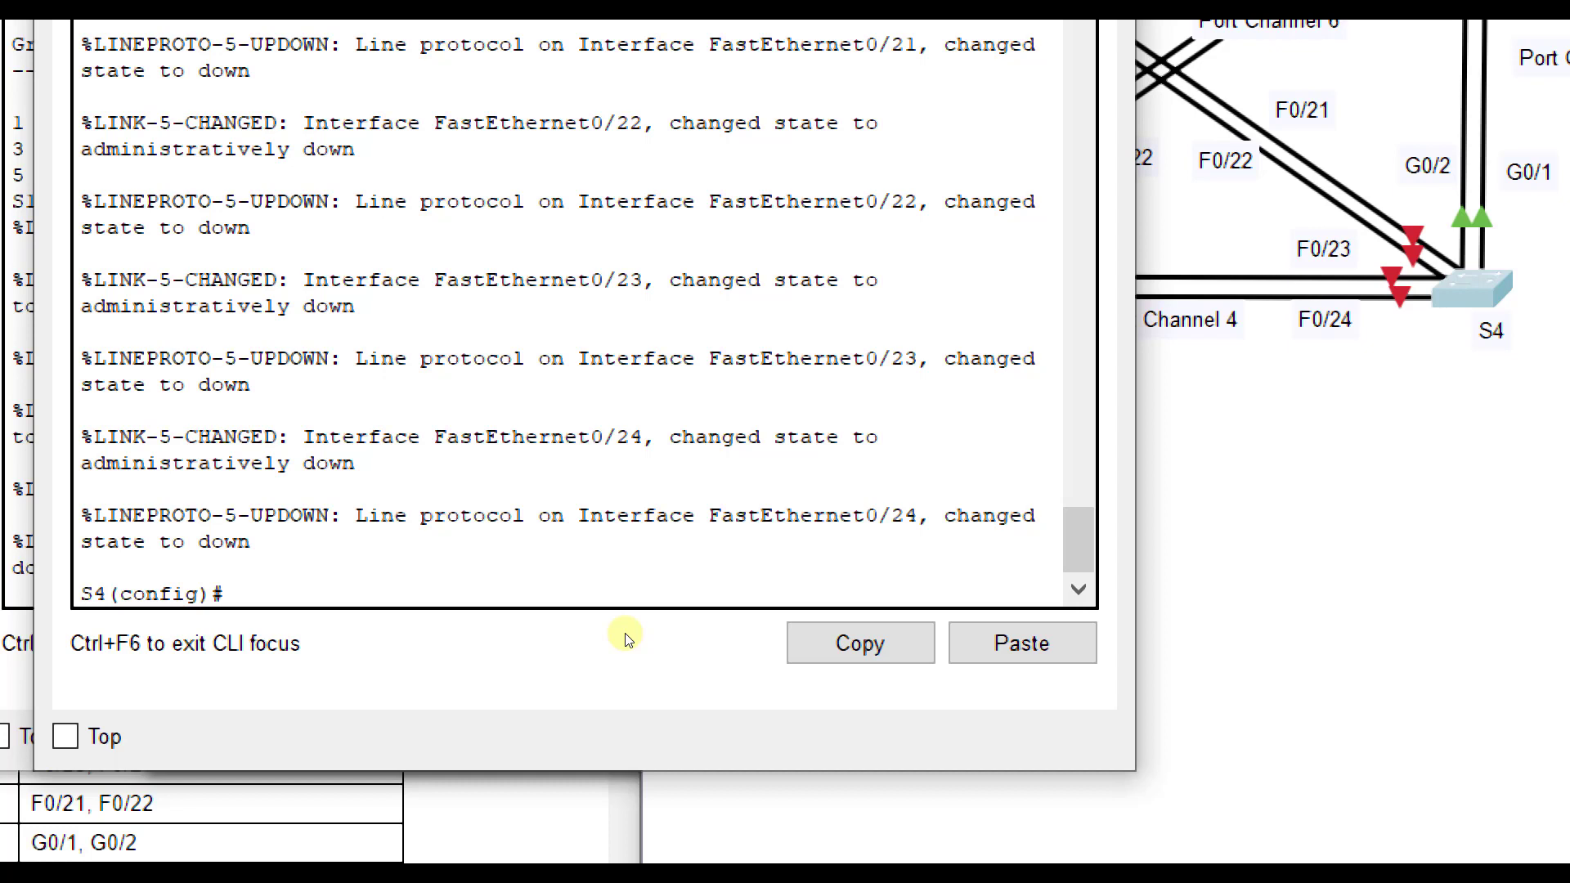
Assign S4's interface range fa0/23-24 to channel group 4 in LACP active mode.
{"action": "type", "text": "int range fa0/23"}
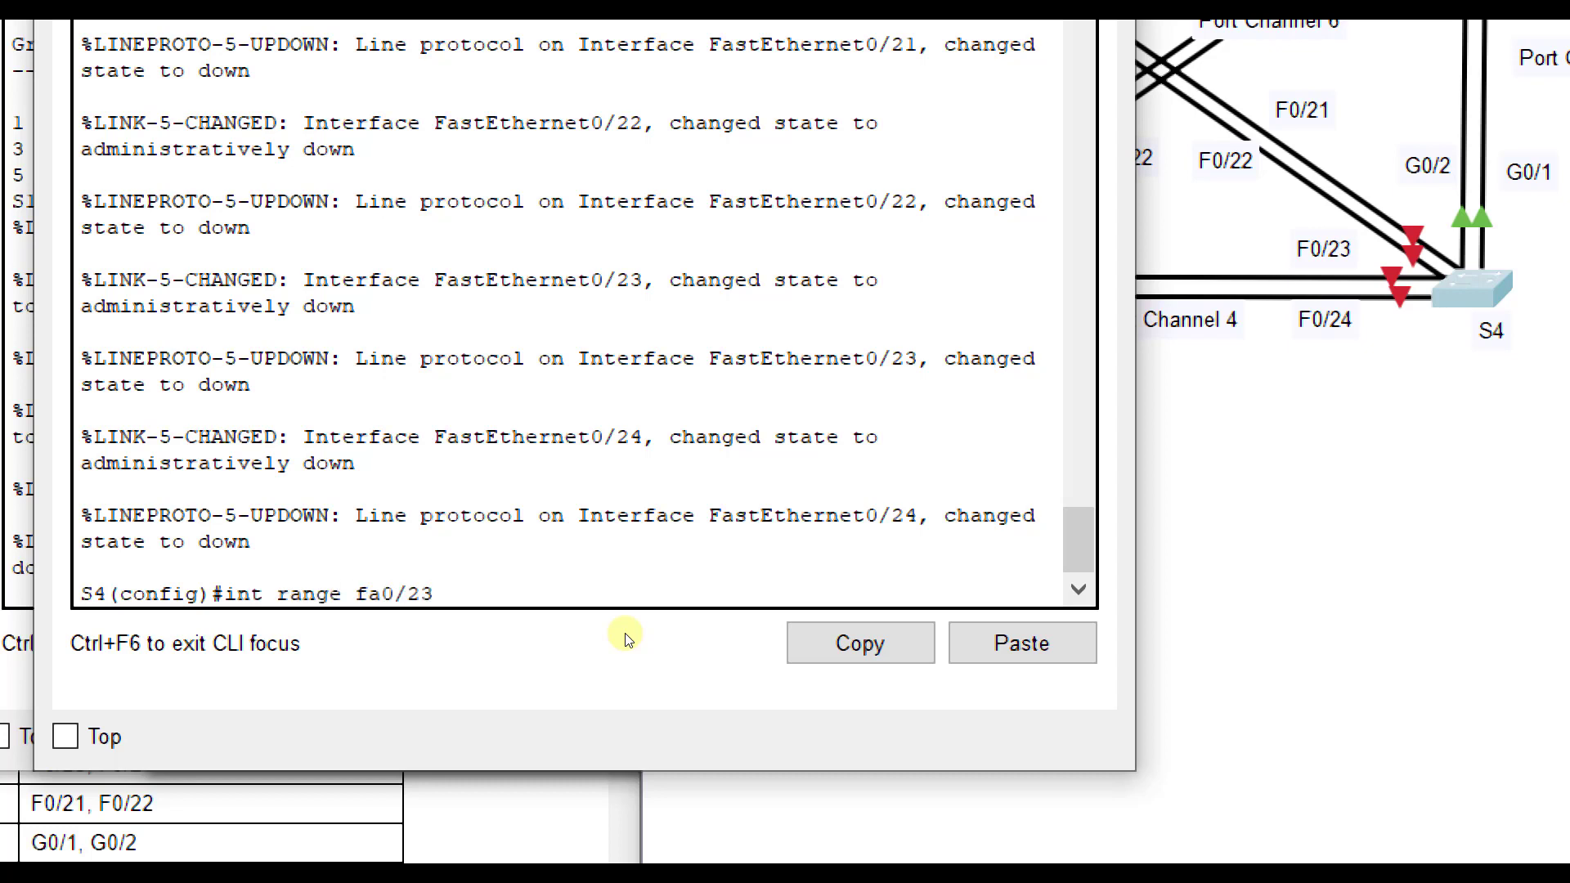
{"action": "type", "text": "-24"}
{"action": "key", "text": "Return"}
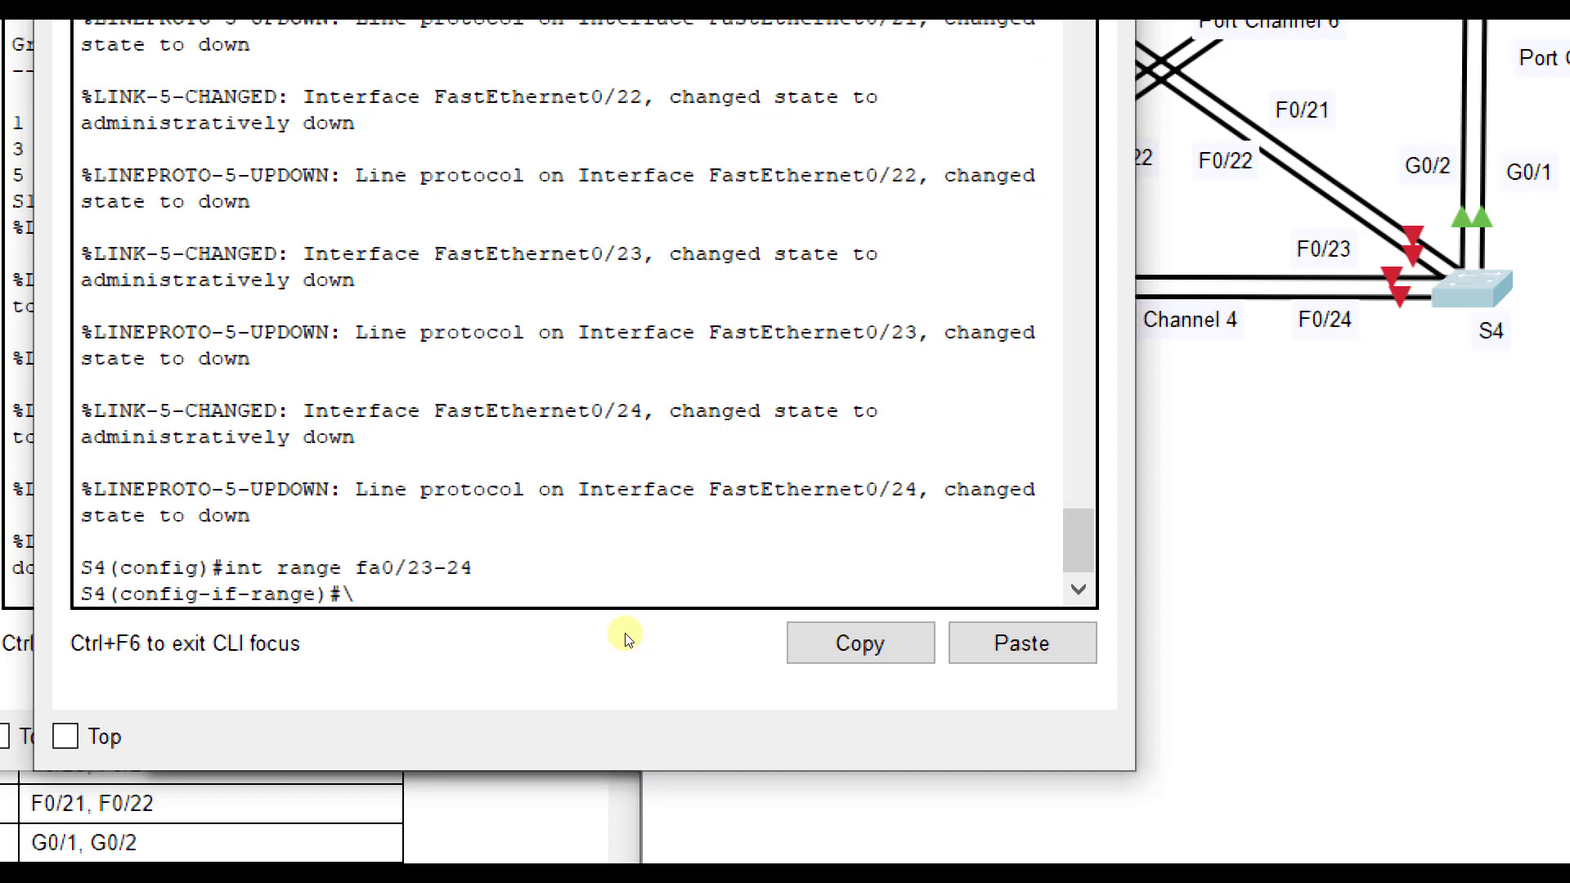
{"action": "key", "text": "BackSpace"}
{"action": "type", "text": "channel-group 4"}
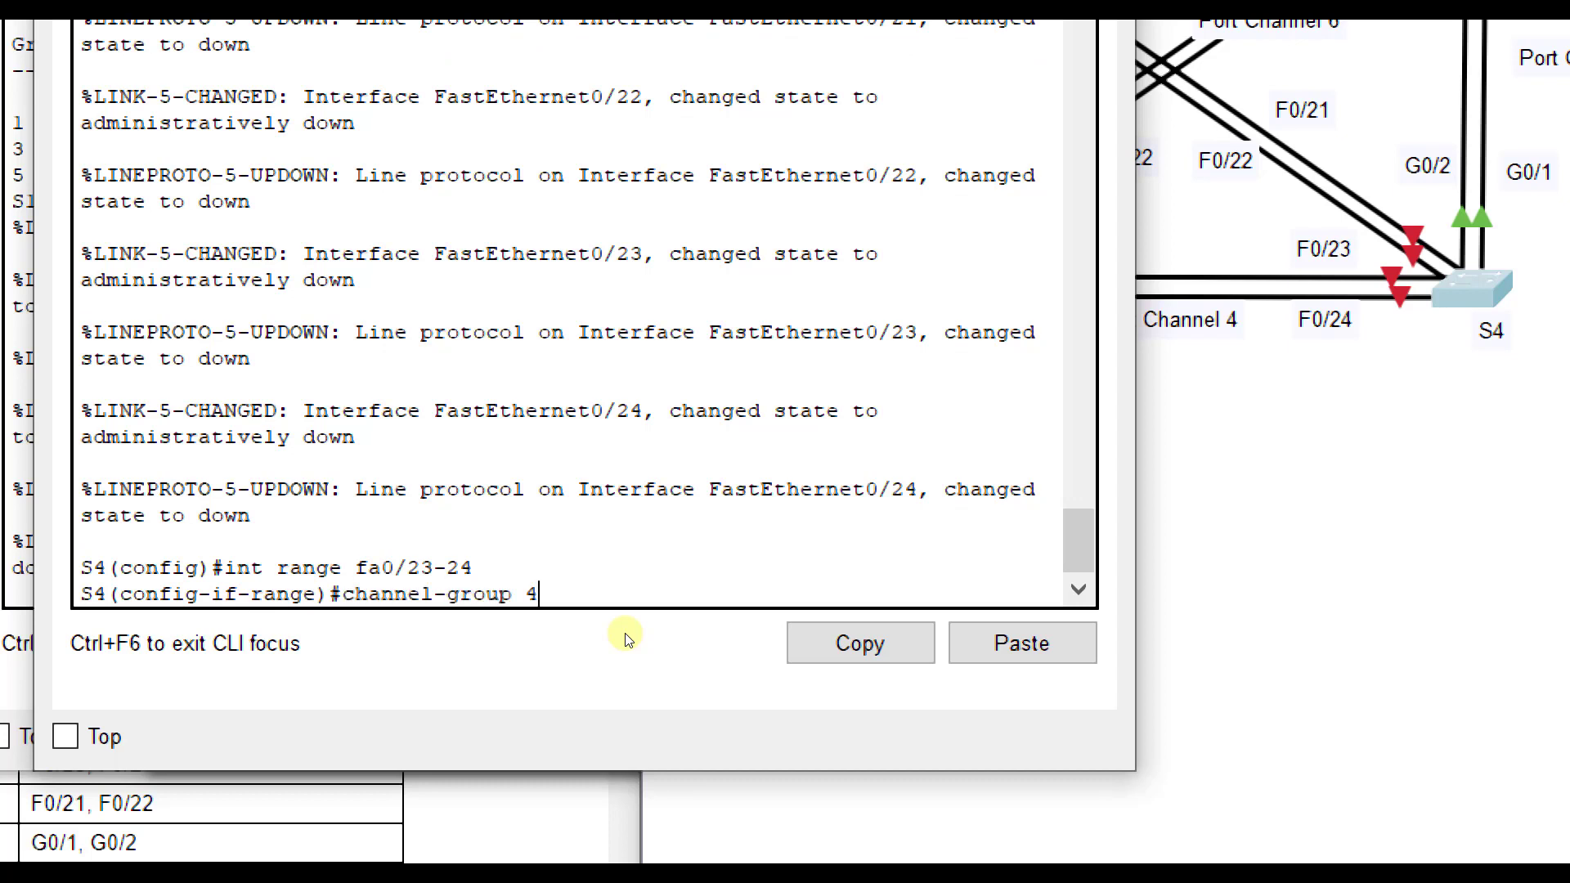
{"action": "type", "text": " mode active"}
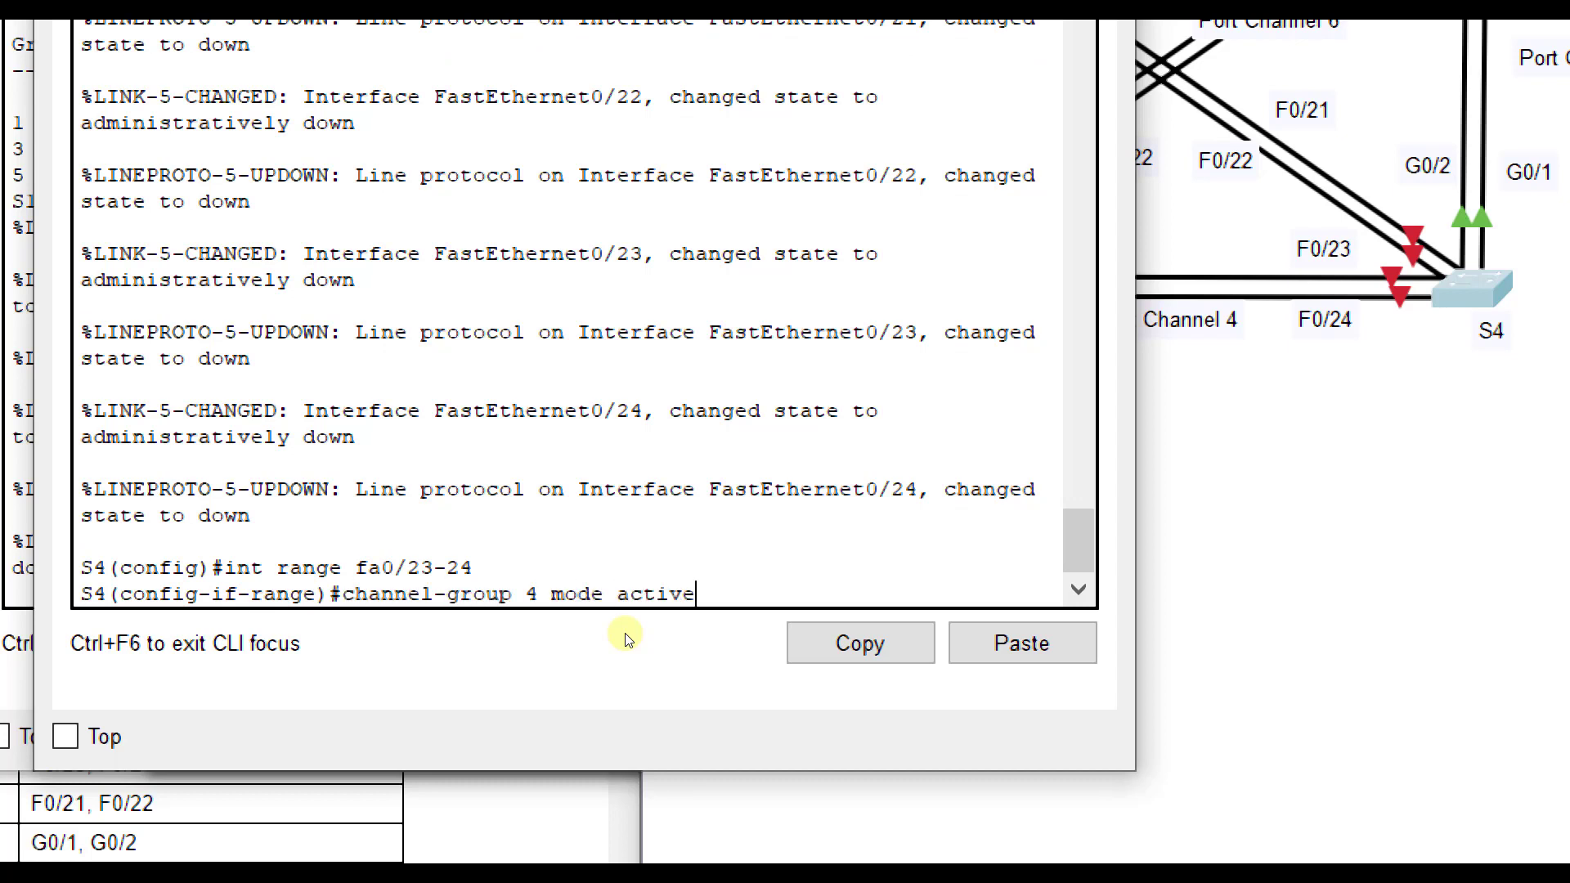
{"action": "key", "text": "Return"}
{"action": "key", "text": "Return"}
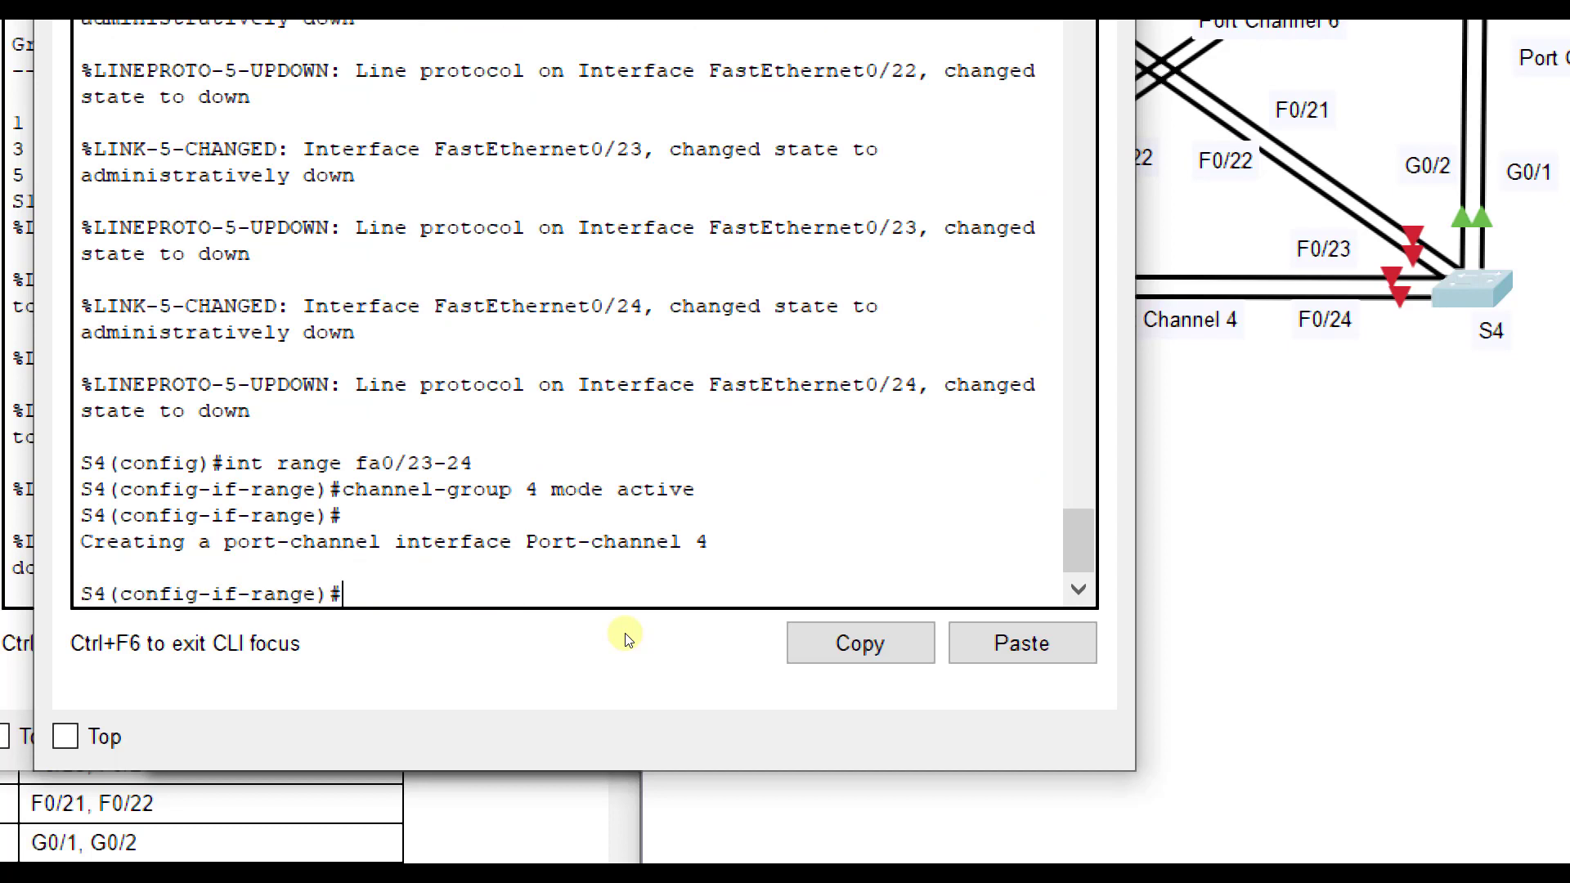
Re-enable the fa0/23-24 interfaces on S4 with "no shut".
{"action": "type", "text": "no sthu"}
{"action": "key", "text": "BackSpace"}
{"action": "key", "text": "BackSpace"}
{"action": "key", "text": "BackSpace"}
{"action": "type", "text": "hut"}
{"action": "key", "text": "Return"}
Set interface port-channel 4 on S4 to trunk mode and return to global configuration mode.
{"action": "type", "text": "exit"}
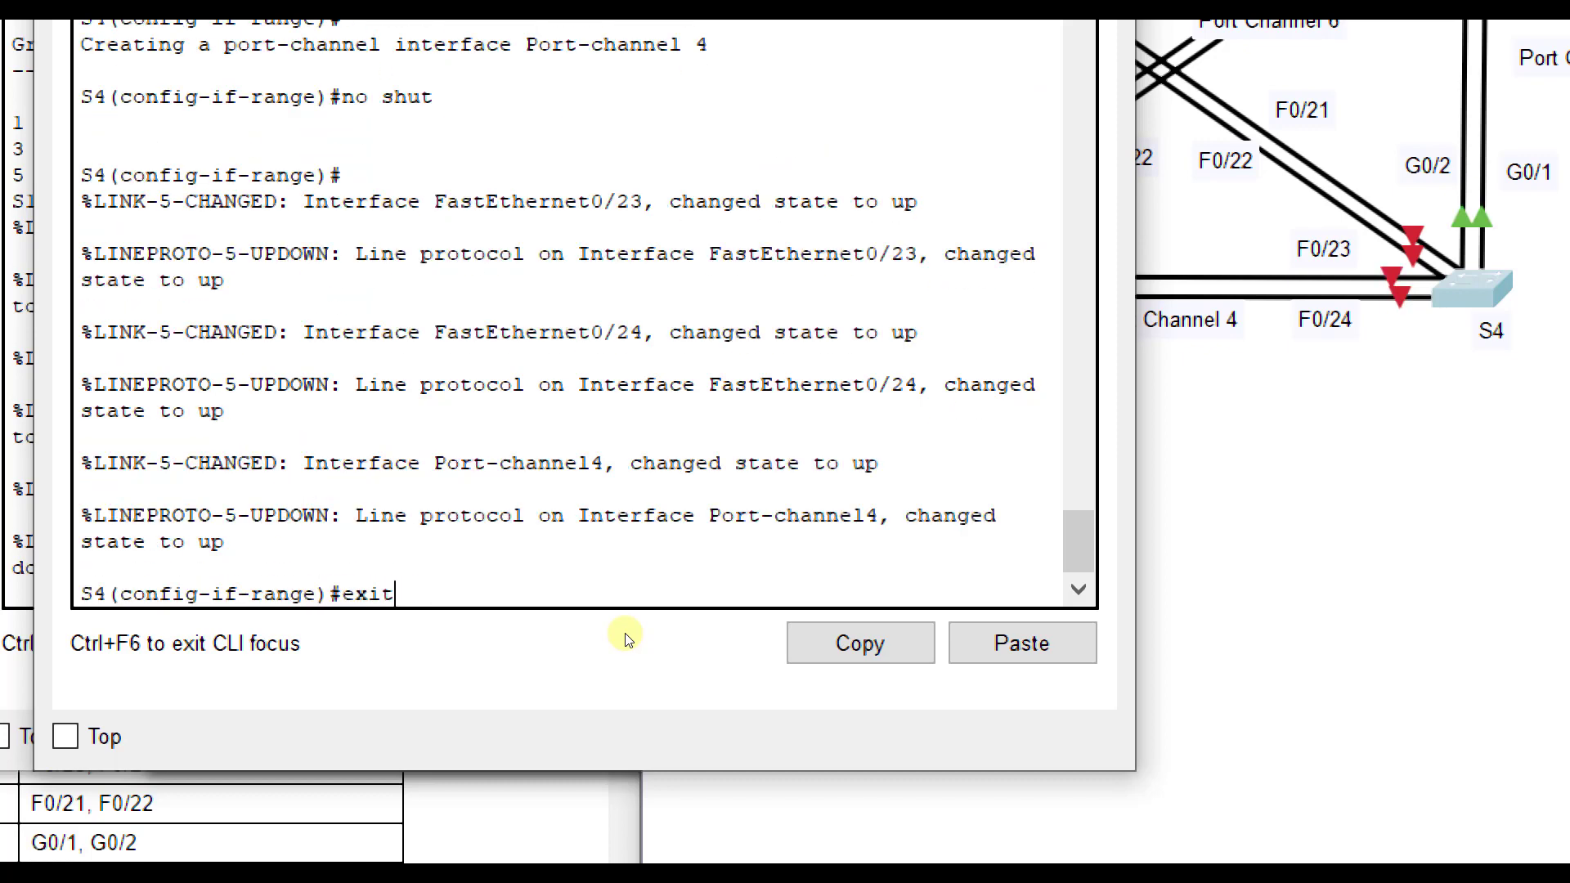
{"action": "key", "text": "Return"}
{"action": "type", "text": "port-channel 4"}
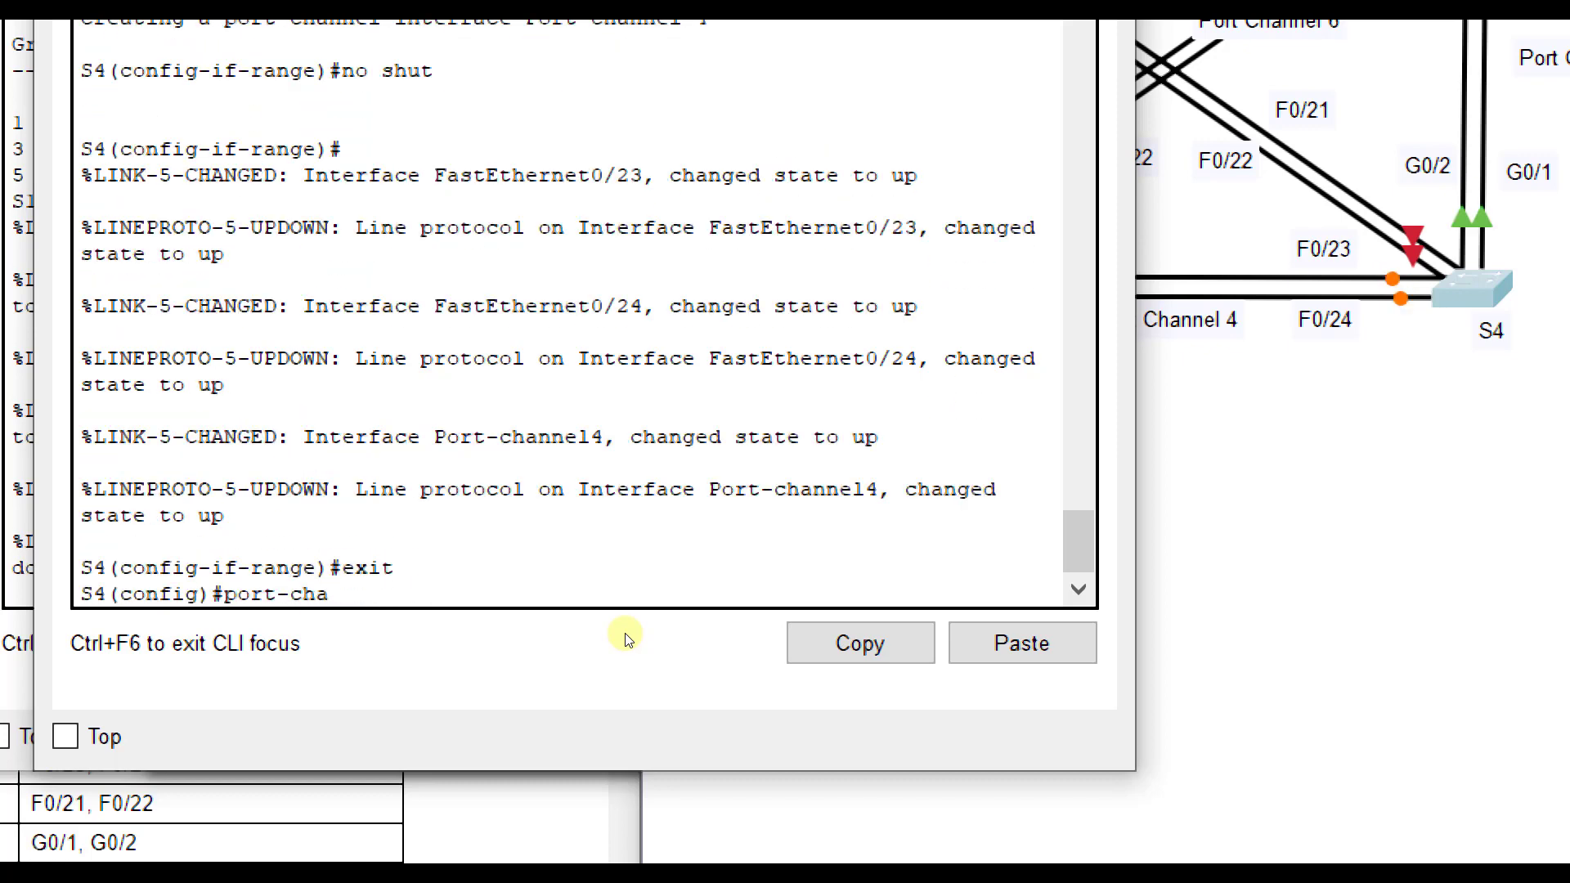
{"action": "key", "text": "Left"}
{"action": "key", "text": "Left"}
{"action": "key", "text": "Left"}
{"action": "key", "text": "Left"}
{"action": "key", "text": "Left"}
{"action": "key", "text": "Left"}
{"action": "key", "text": "Left"}
{"action": "key", "text": "Left"}
{"action": "key", "text": "Left"}
{"action": "key", "text": "Left"}
{"action": "key", "text": "Left"}
{"action": "key", "text": "Left"}
{"action": "key", "text": "Left"}
{"action": "key", "text": "Left"}
{"action": "type", "text": "int"}
{"action": "key", "text": "Return"}
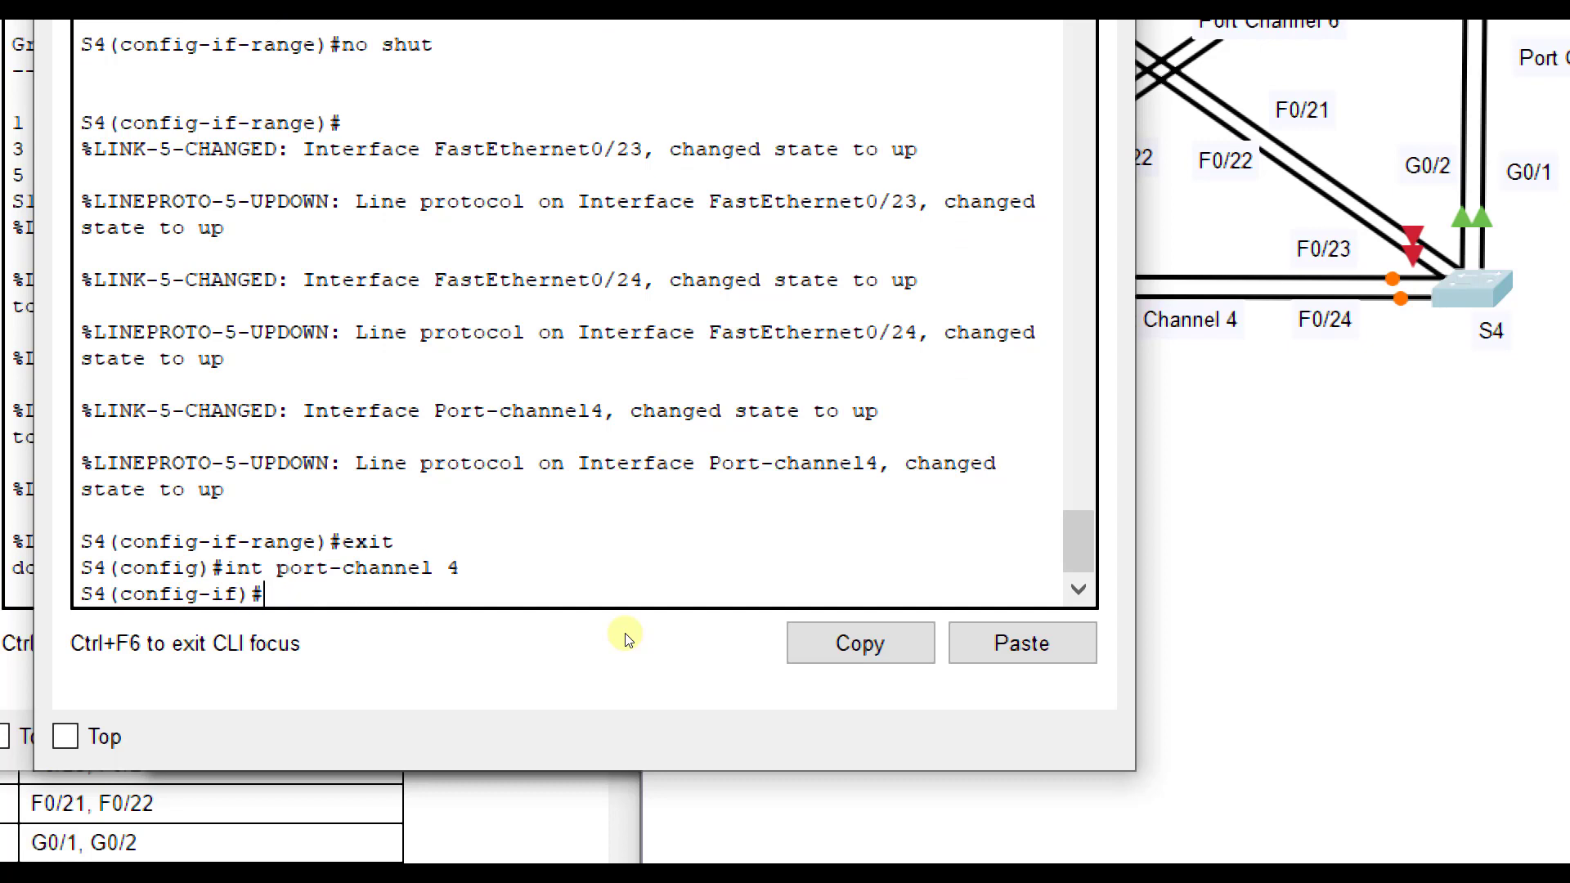
{"action": "type", "text": "switchport mode trunk"}
{"action": "key", "text": "Return"}
{"action": "type", "text": "exit"}
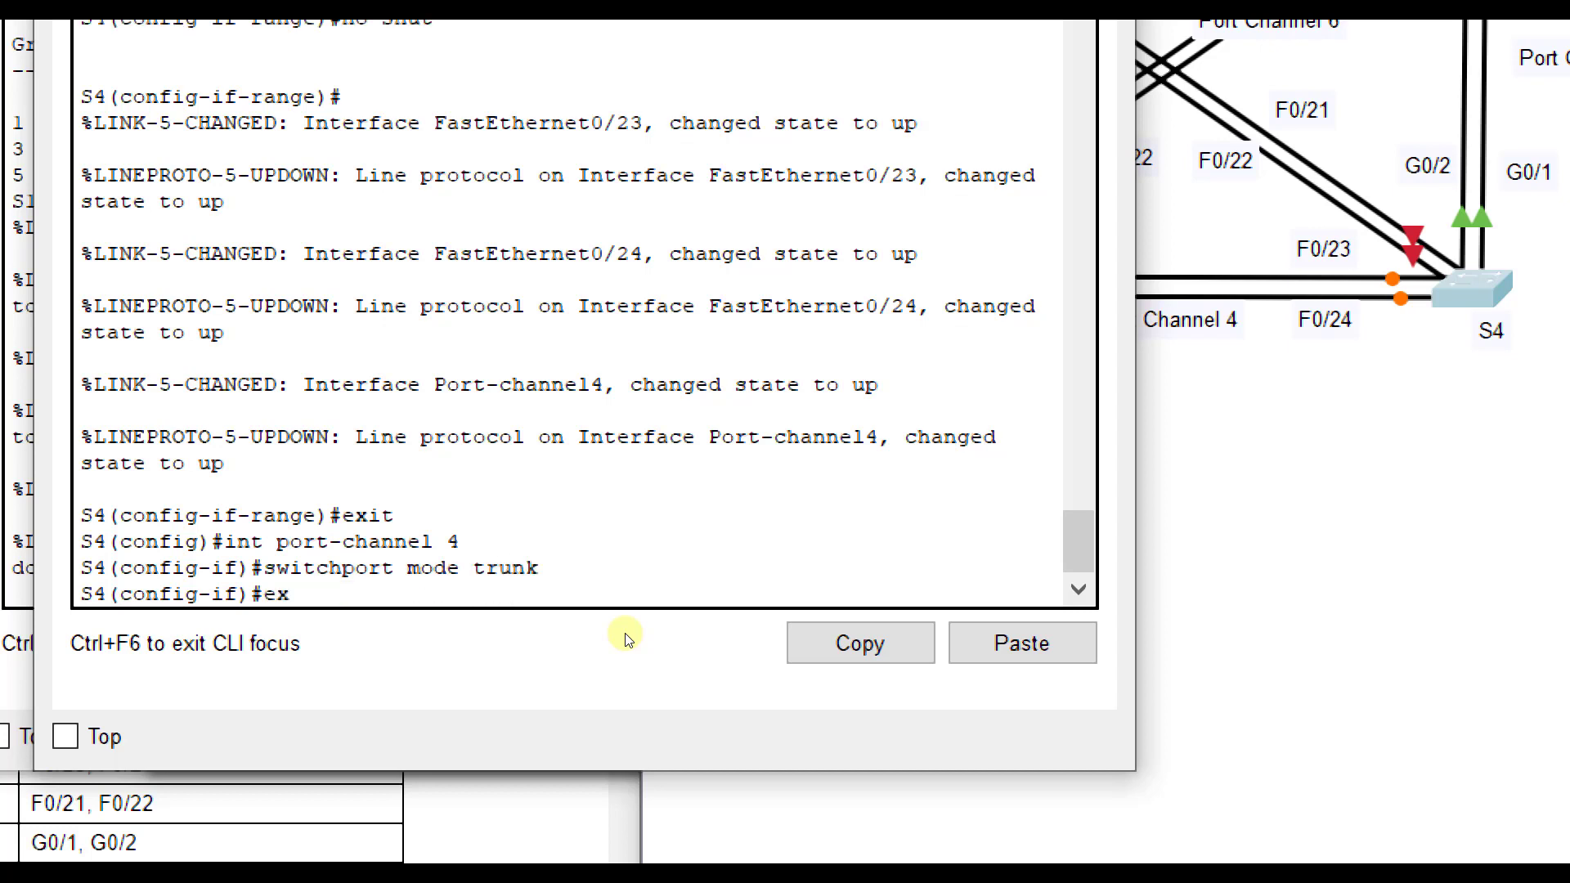
{"action": "key", "text": "Return"}
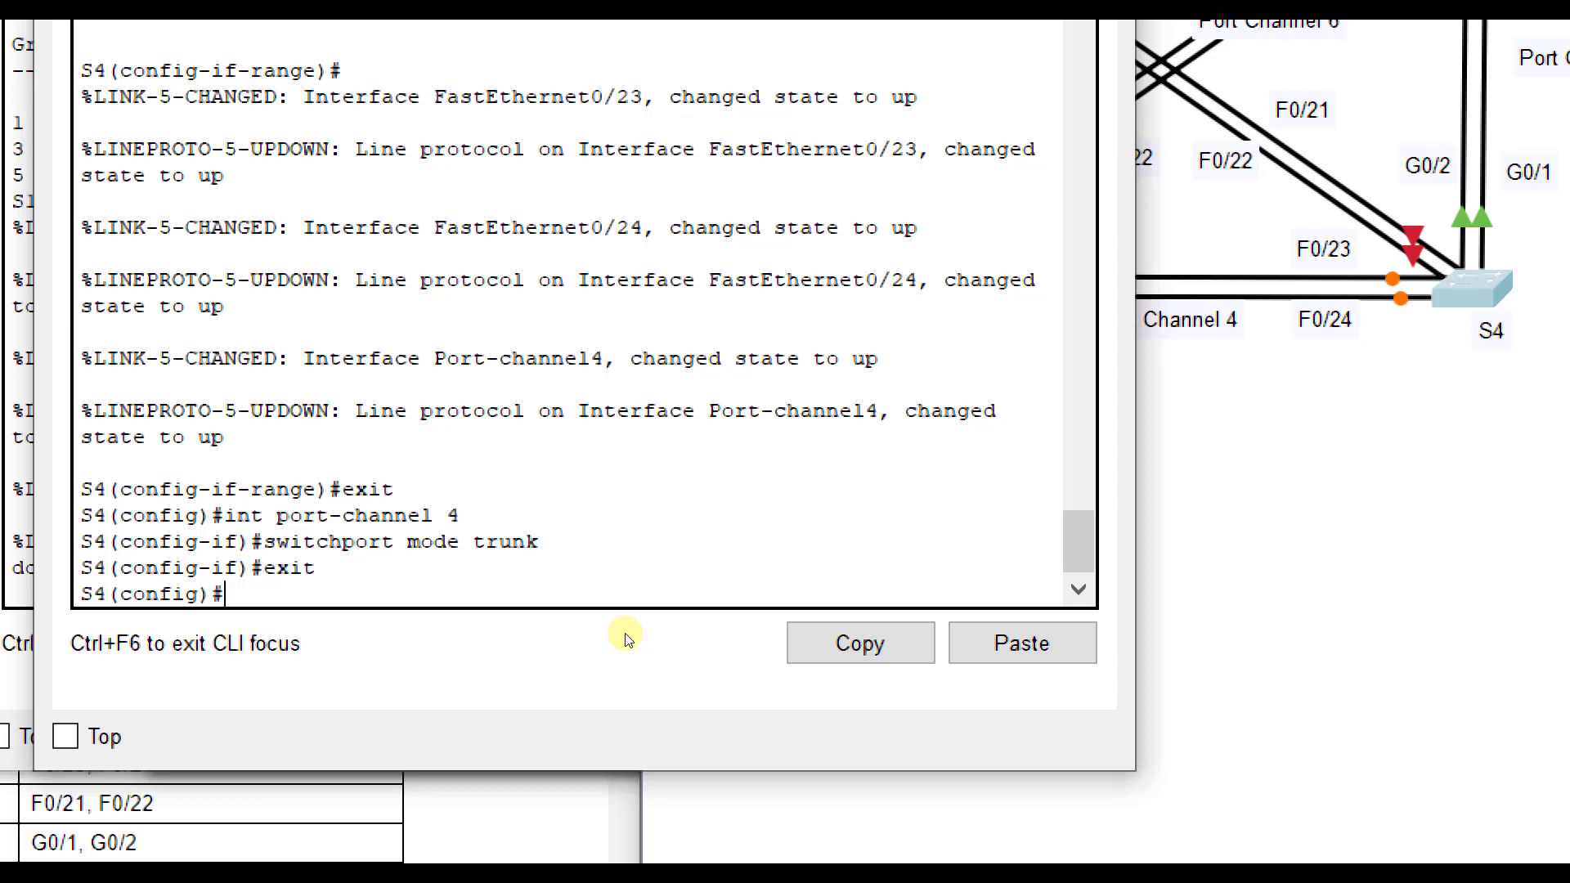
Display the EtherChannel summary on S4 with "do show etherchannel summary" and return to the channel group table.
{"action": "type", "text": "do show etherchannel summary"}
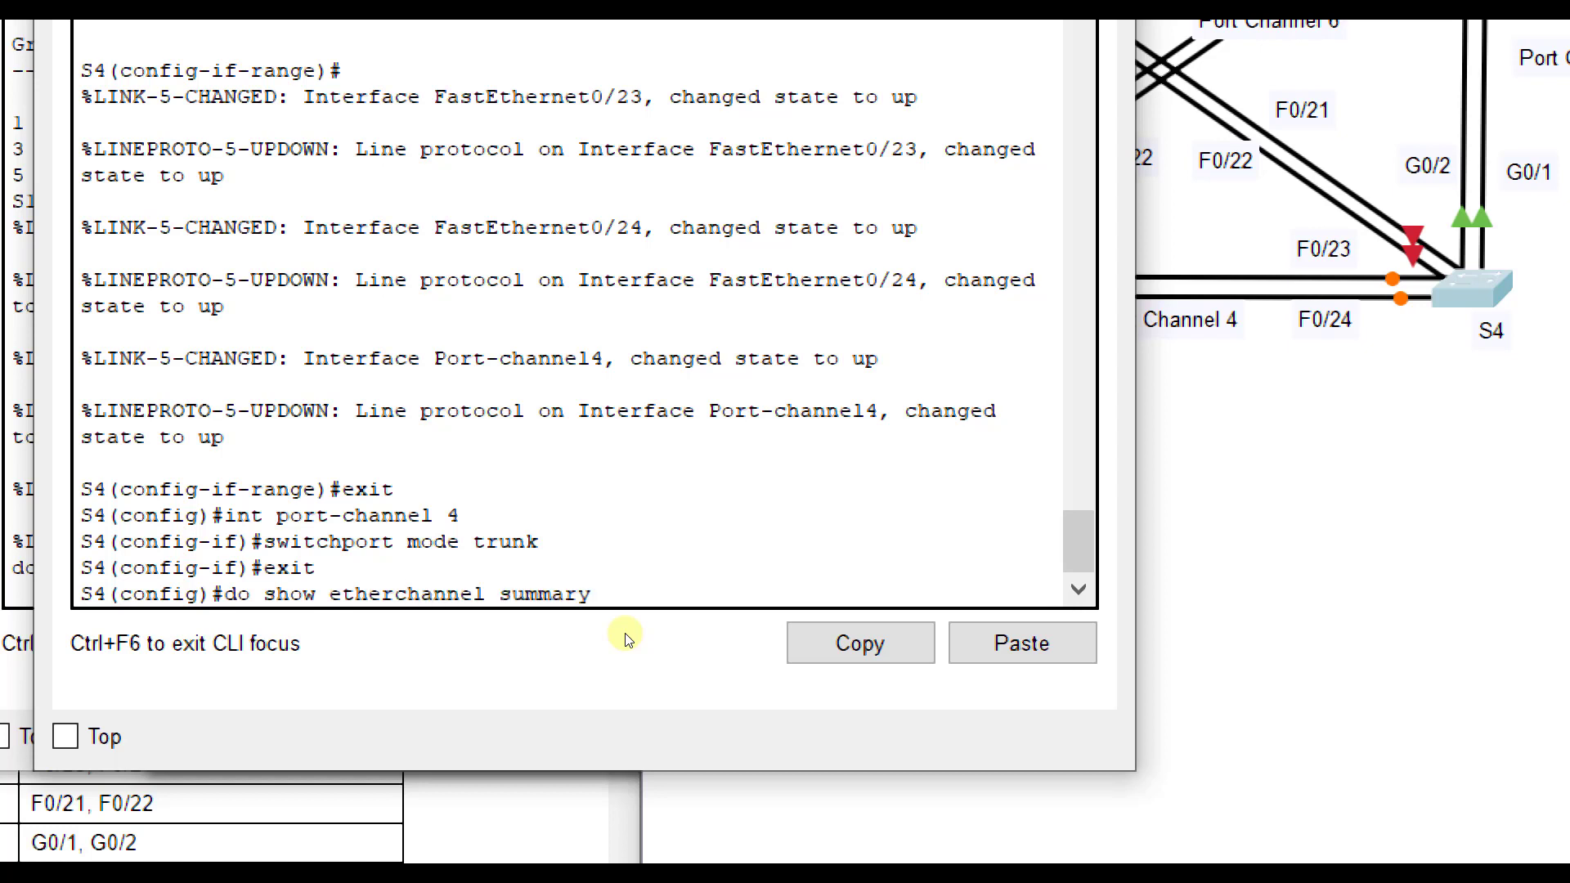
{"action": "key", "text": "Return"}
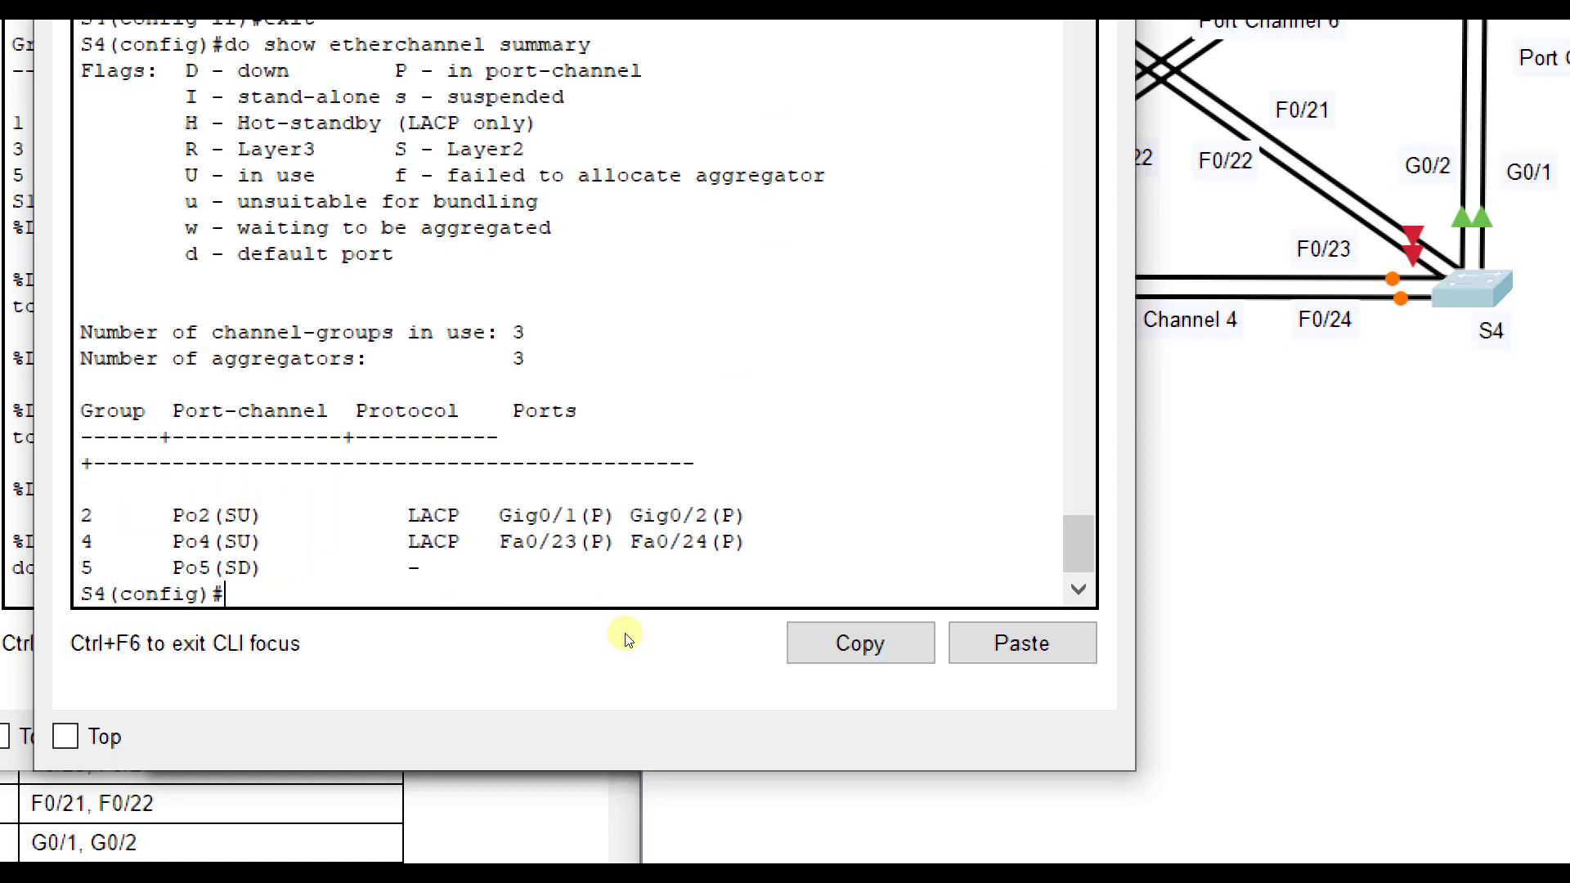
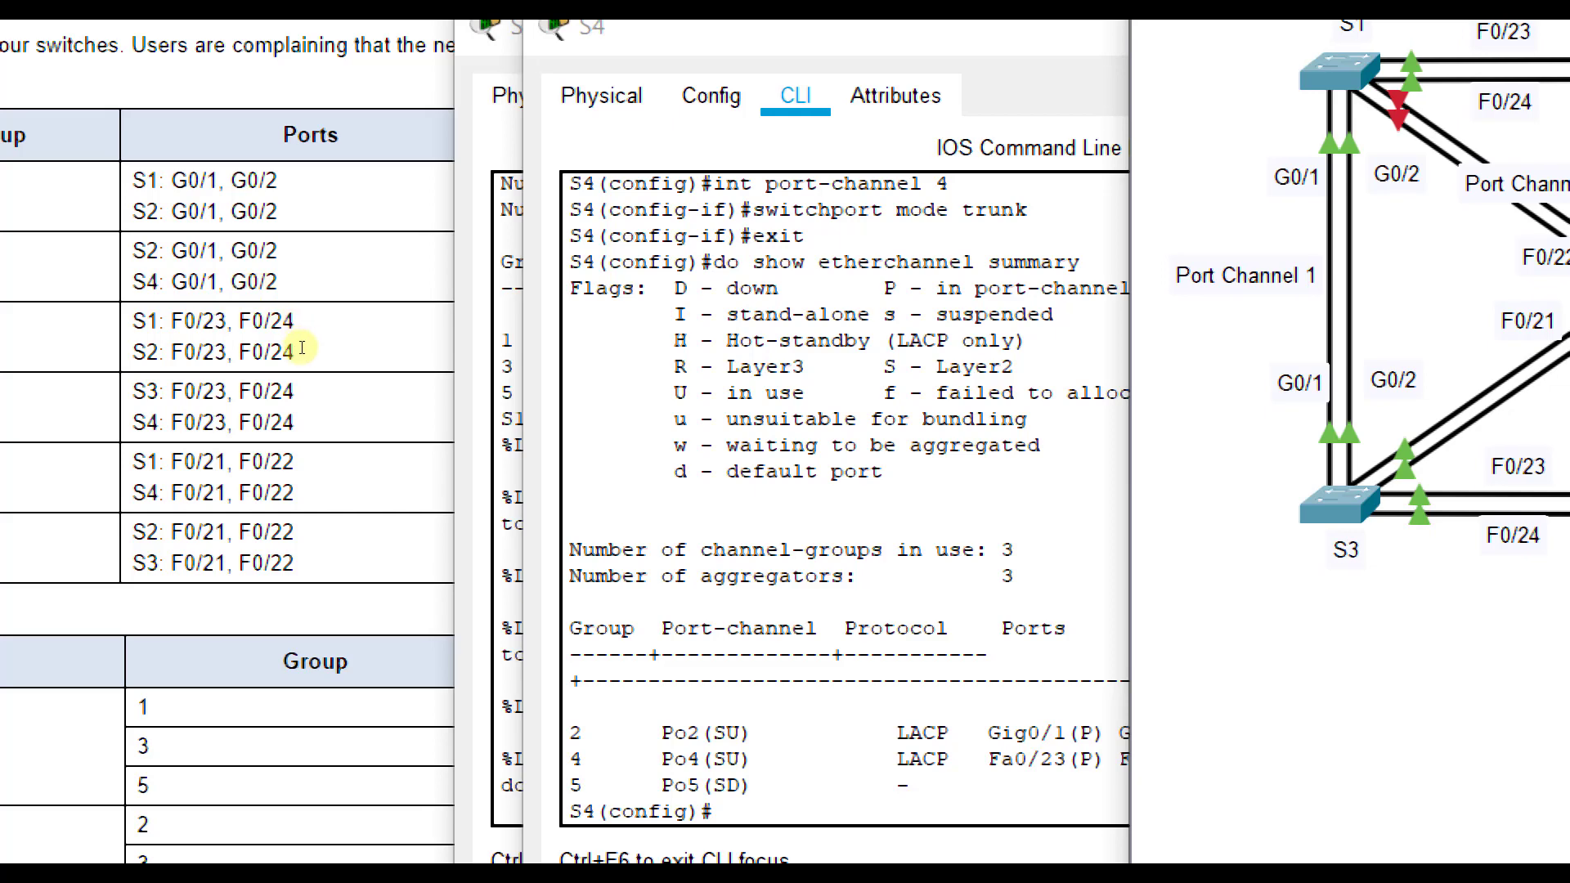
{"action": "left_click", "coordinate": [302, 347]}
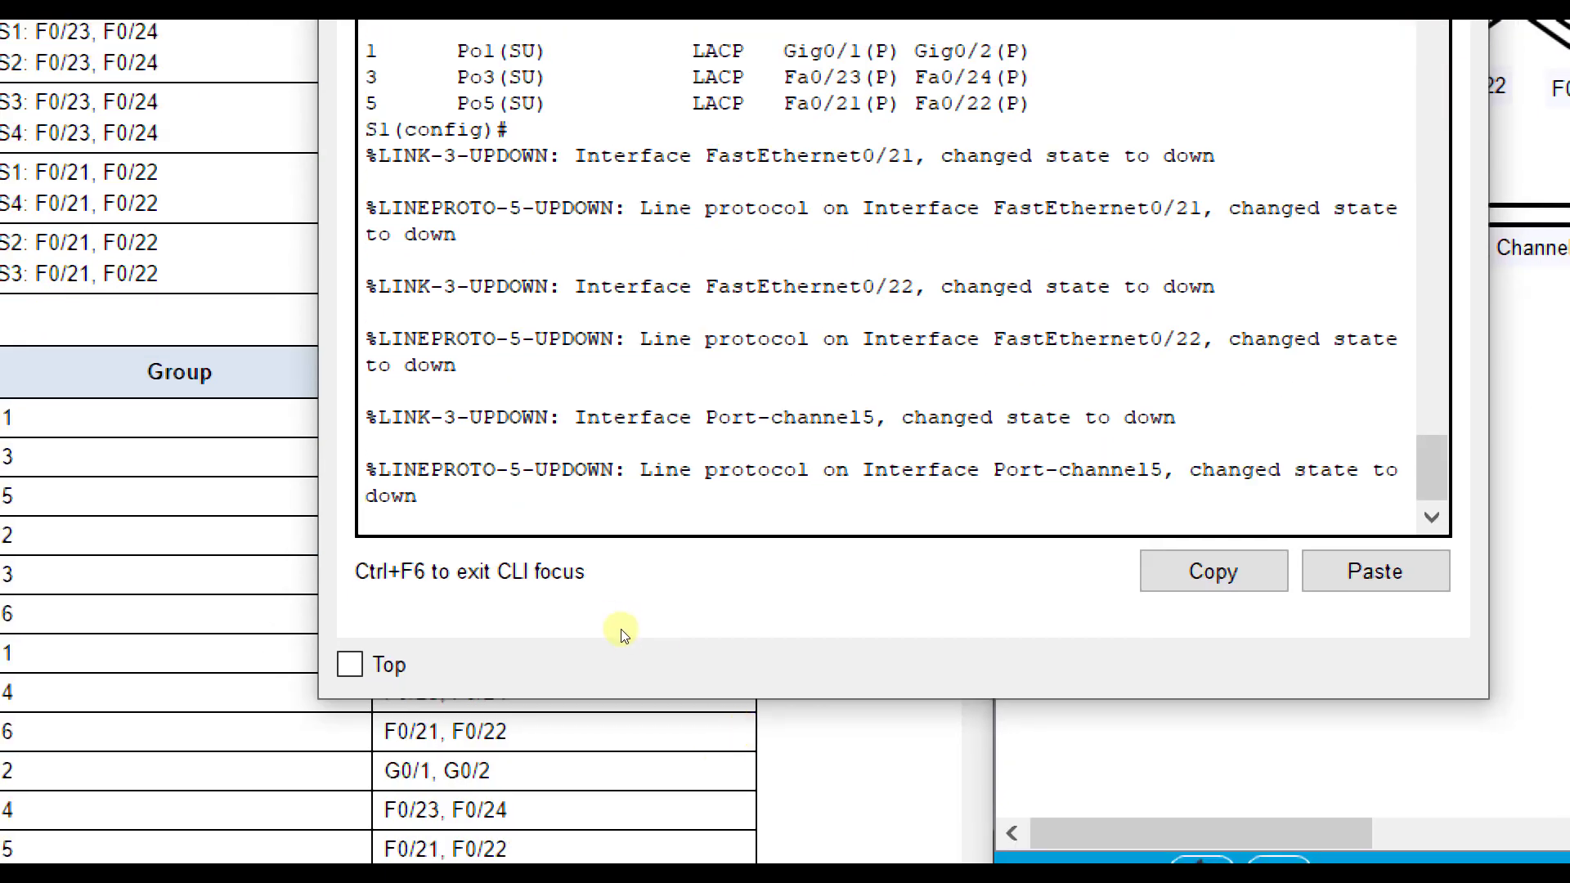
Check the EtherChannel summary on S1 from global configuration mode, prefixing "show etherchannel summary" with "do".
{"action": "key", "text": "Return"}
{"action": "type", "text": "show etherchannel summary"}
{"action": "key", "text": "Return"}
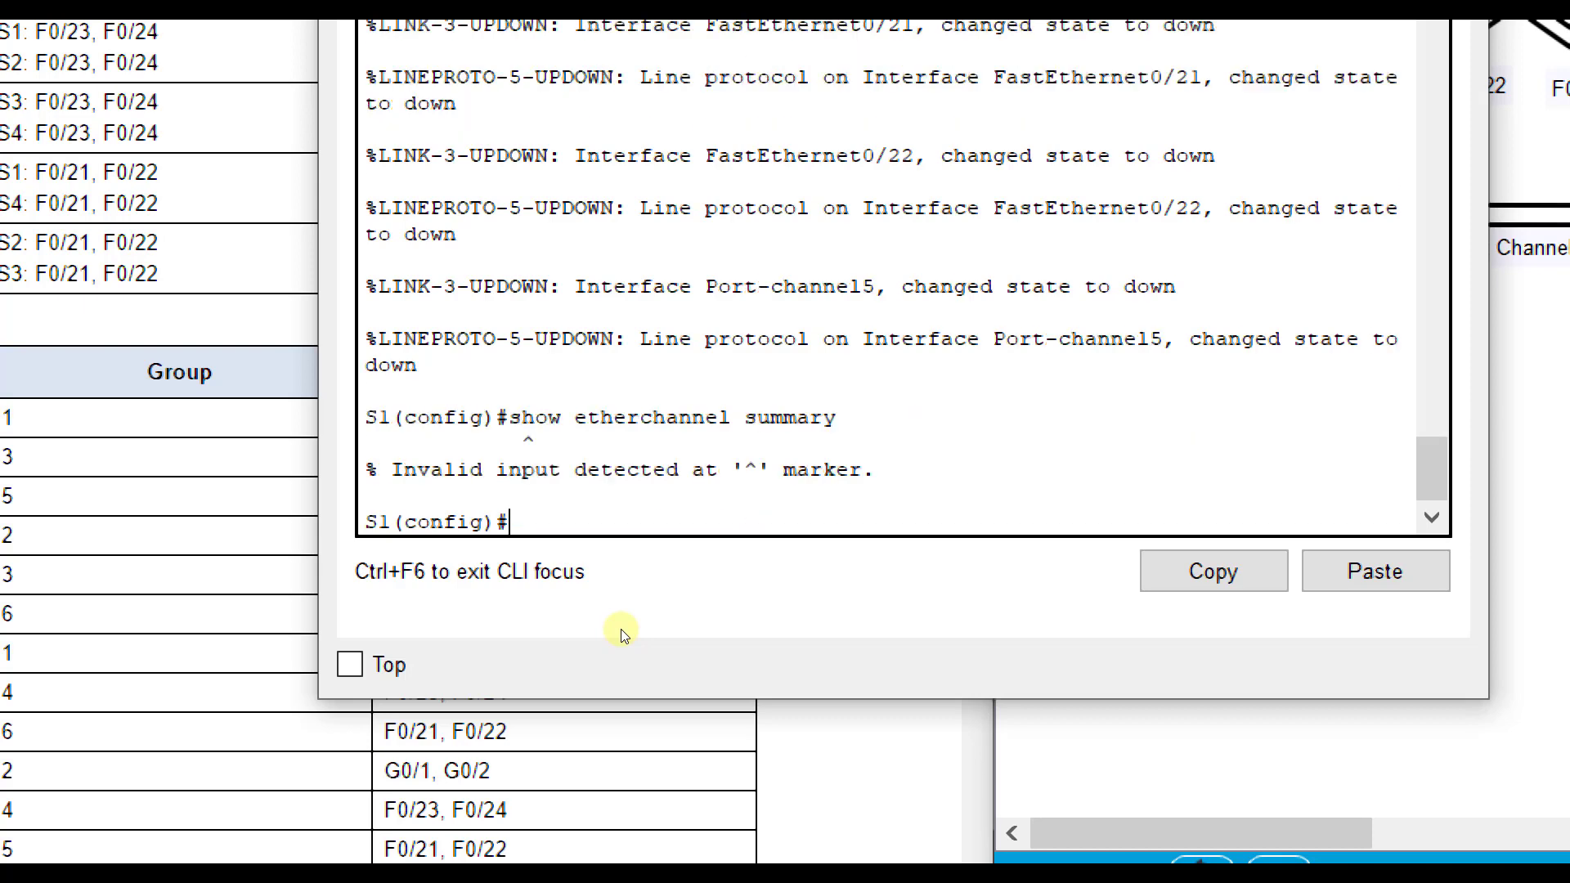
{"action": "key", "text": "Up"}
{"action": "key", "text": "Left"}
{"action": "key", "text": "Left"}
{"action": "key", "text": "Left"}
{"action": "key", "text": "Left"}
{"action": "key", "text": "Left"}
{"action": "key", "text": "Left"}
{"action": "key", "text": "Left"}
{"action": "key", "text": "Left"}
{"action": "key", "text": "Left"}
{"action": "key", "text": "Left"}
{"action": "key", "text": "Left"}
{"action": "key", "text": "Left"}
{"action": "key", "text": "Left"}
{"action": "key", "text": "Left"}
{"action": "key", "text": "Left"}
{"action": "key", "text": "Left"}
{"action": "key", "text": "Left"}
{"action": "key", "text": "Left"}
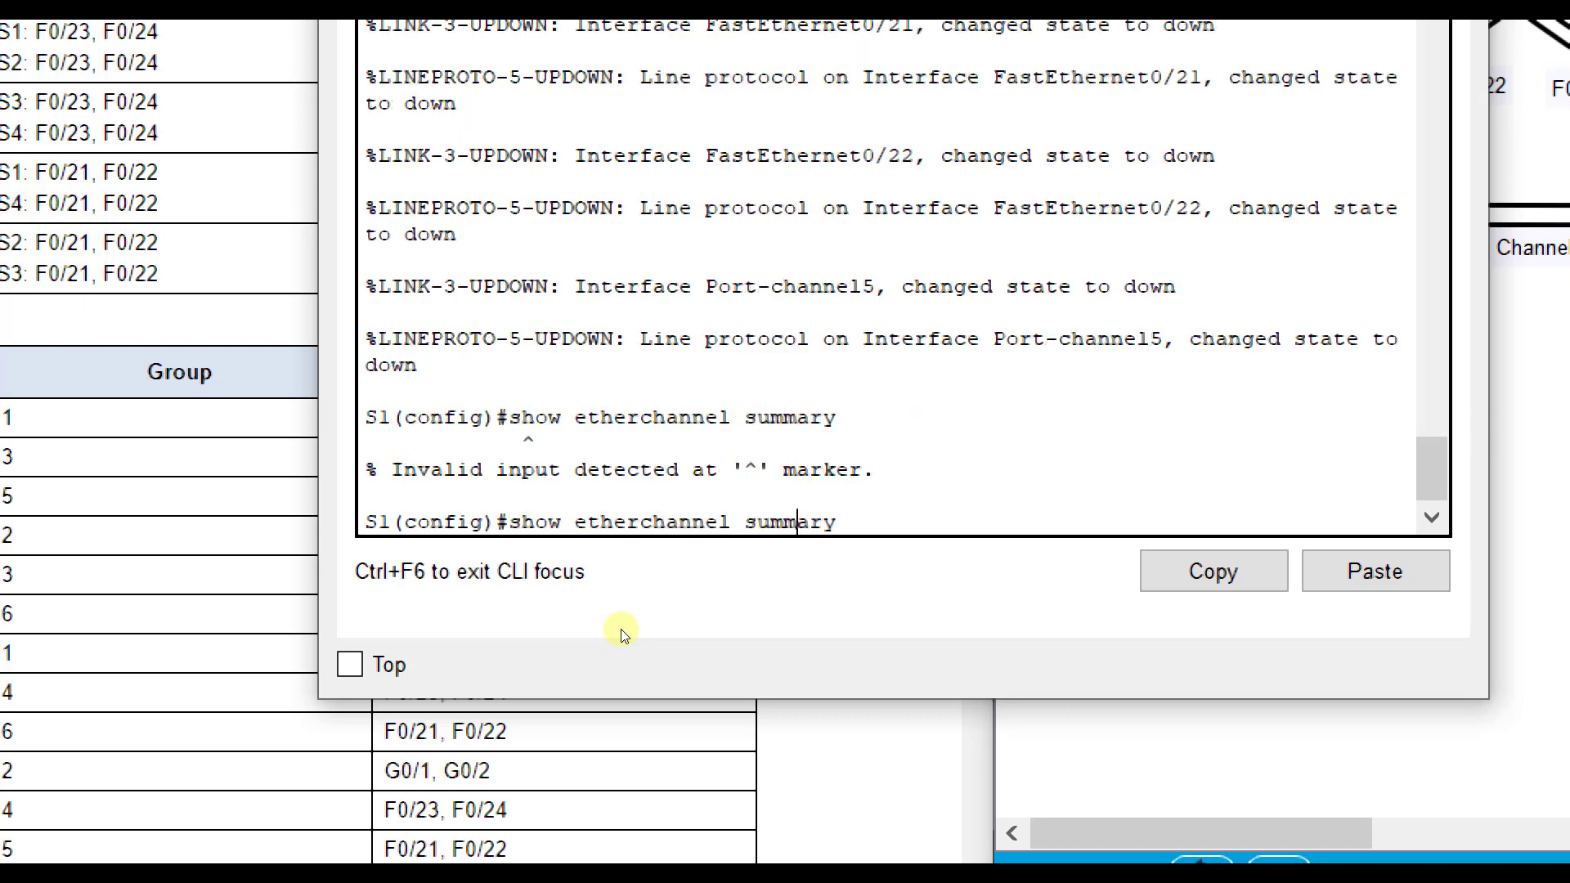
{"action": "type", "text": "do"}
{"action": "key", "text": "Return"}
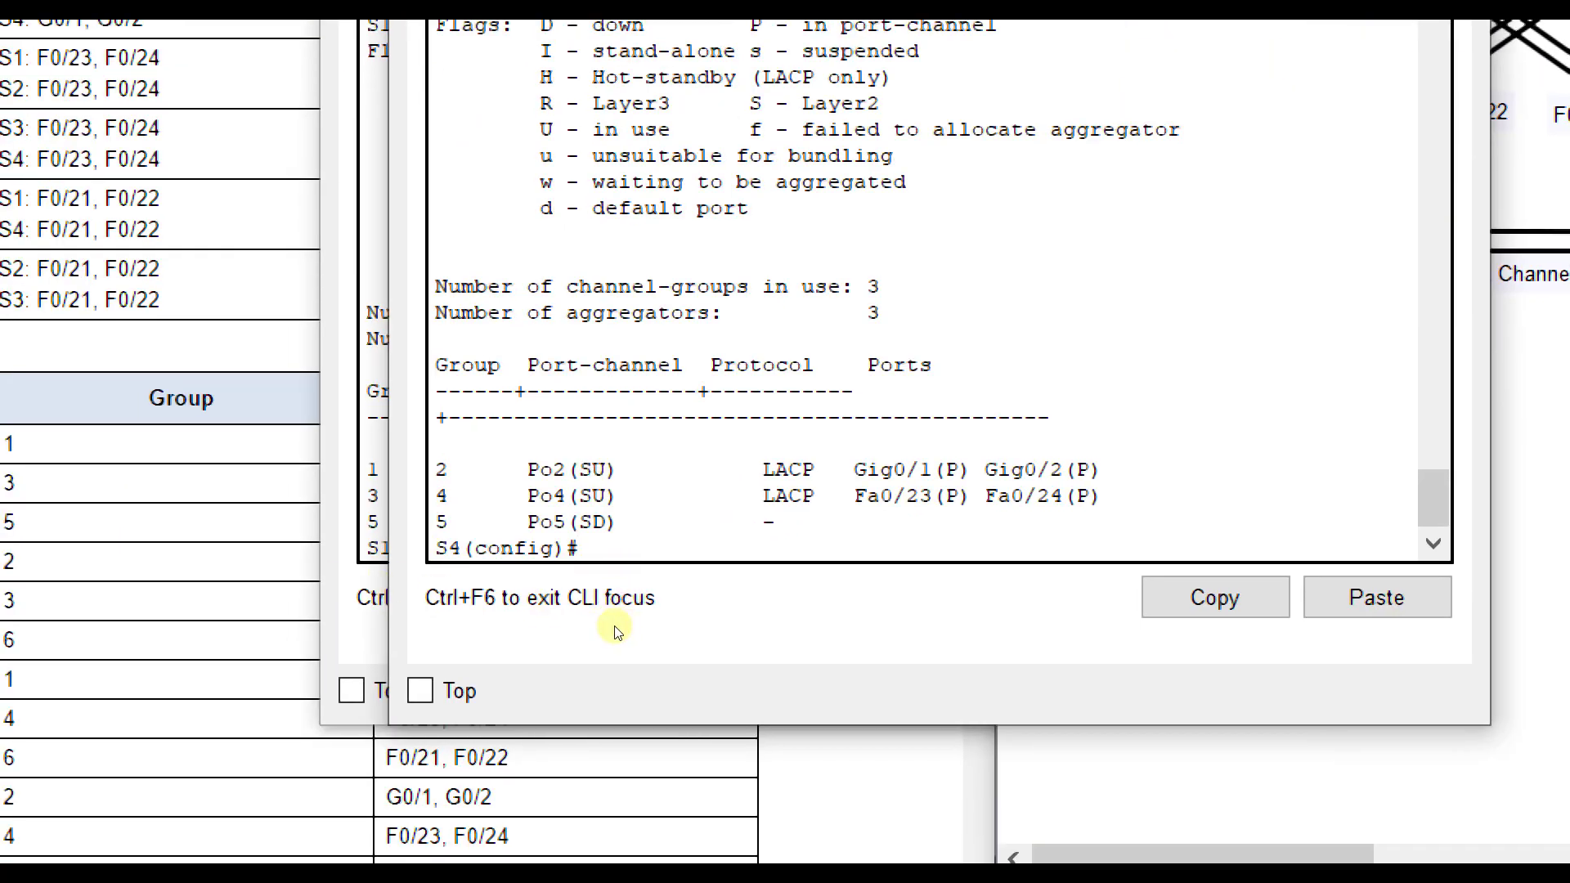
Assign S4's interface range fa0/21-22 to channel group 5 in LACP active mode.
{"action": "type", "text": "int range fa0/21-"}
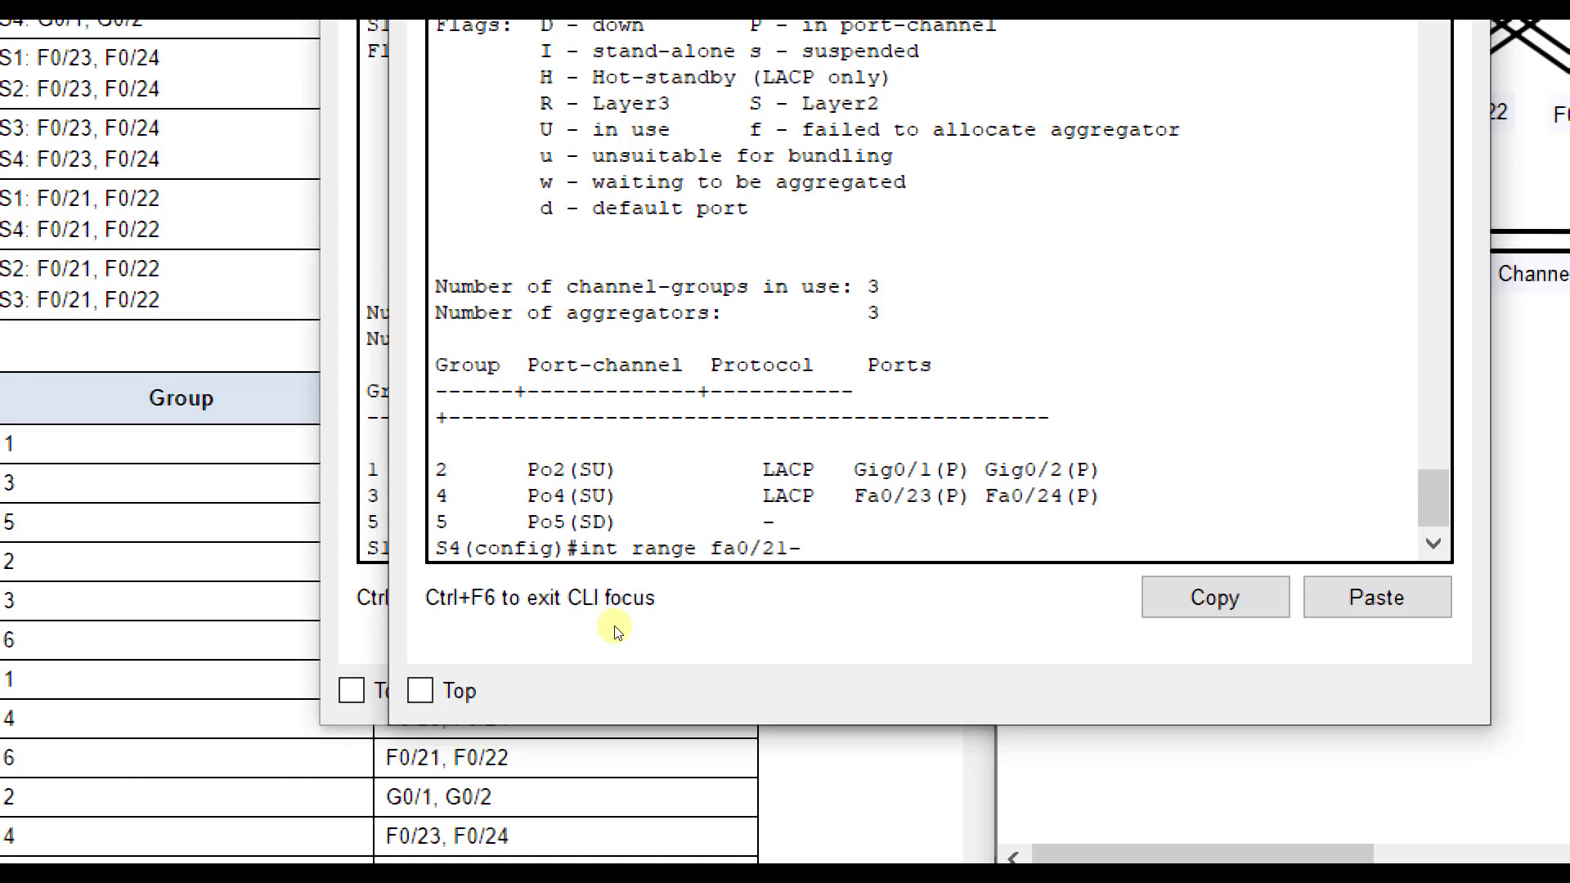
{"action": "type", "text": "22"}
{"action": "key", "text": "Return"}
{"action": "type", "text": "channel-group"}
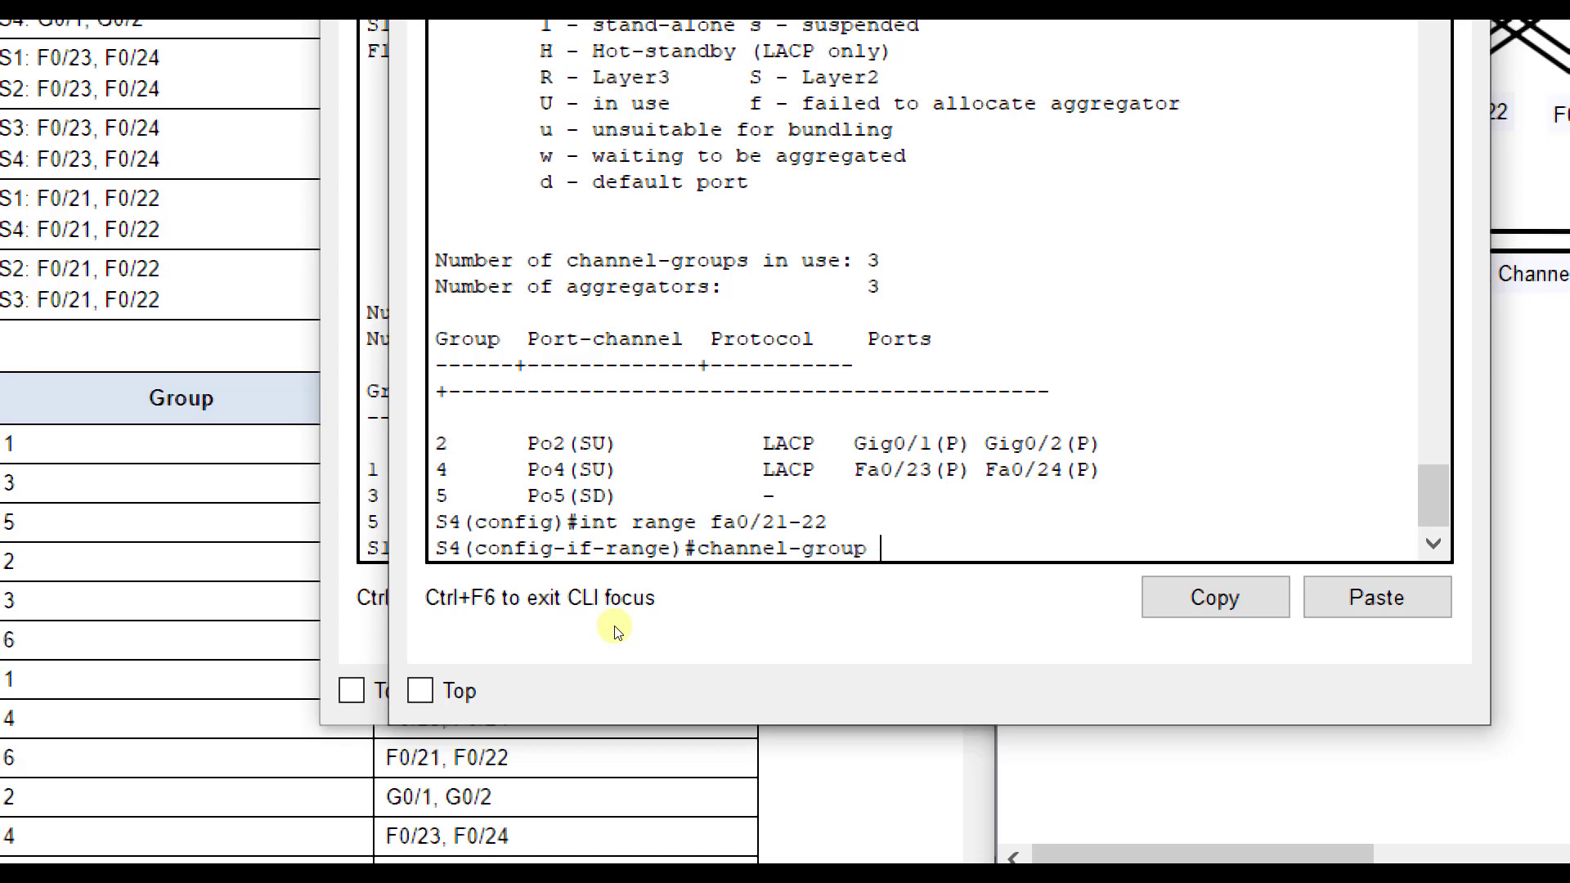
{"action": "type", "text": " 5 mode active"}
{"action": "key", "text": "Return"}
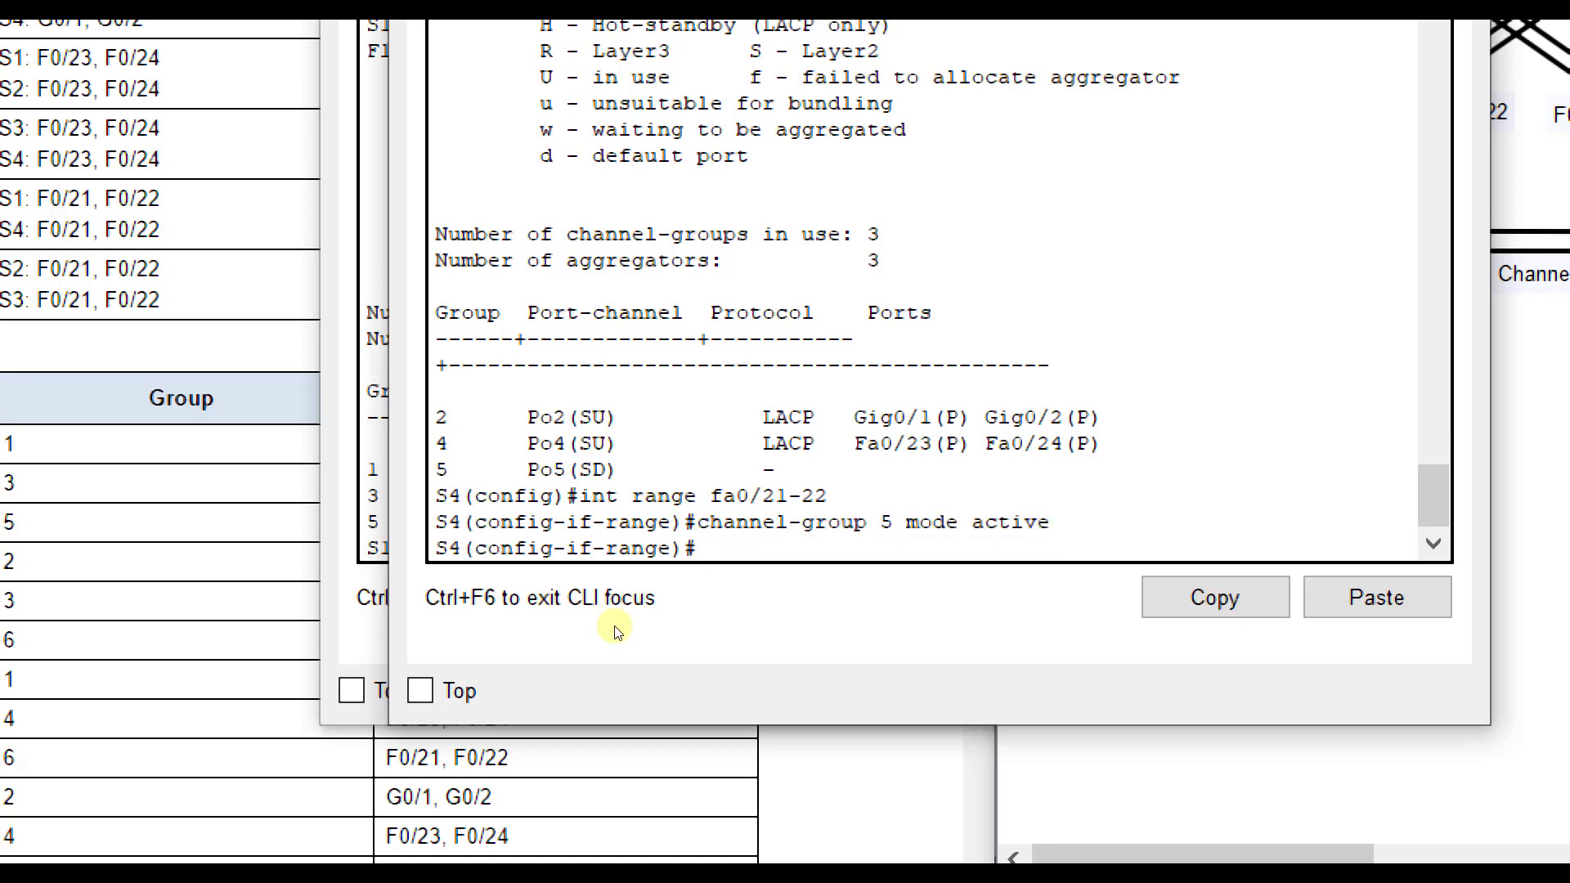
Re-enable the fa0/21-22 interfaces on S4 with "no shutdown" and return to global configuration mode.
{"action": "type", "text": "no shutdown"}
{"action": "key", "text": "Return"}
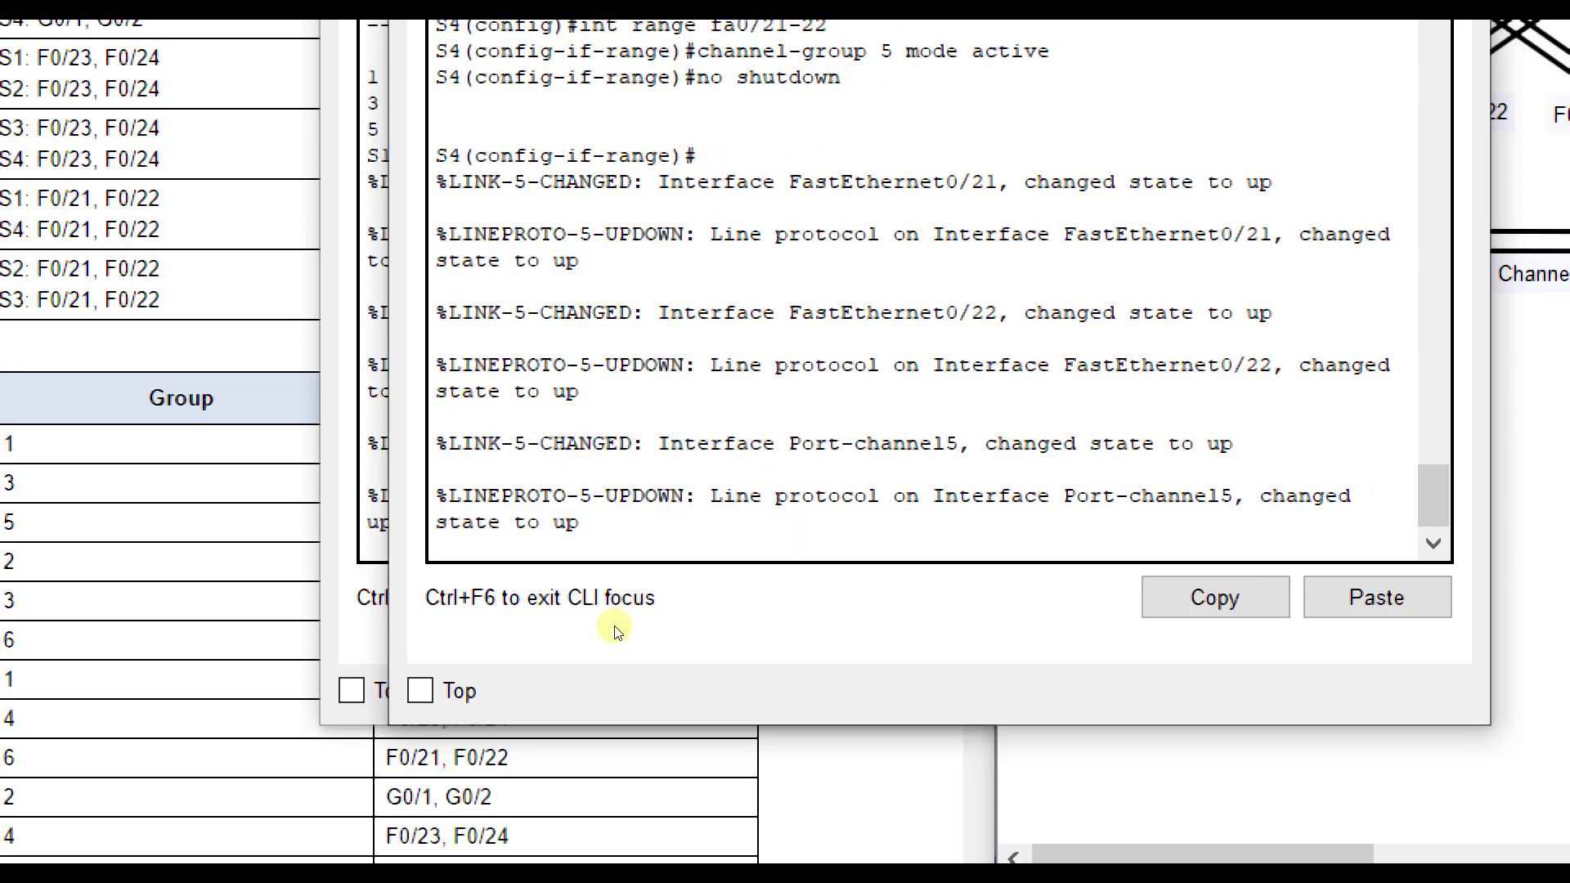
{"action": "key", "text": "Return"}
{"action": "type", "text": "exit"}
{"action": "key", "text": "Return"}
Set interface port-channel 5 on S4 to trunk mode and return to global configuration mode.
{"action": "type", "text": "po"}
{"action": "key", "text": "BackSpace"}
{"action": "key", "text": "BackSpace"}
{"action": "type", "text": "int port-channel 5"}
{"action": "key", "text": "Return"}
{"action": "type", "text": "switchport mode trun"}
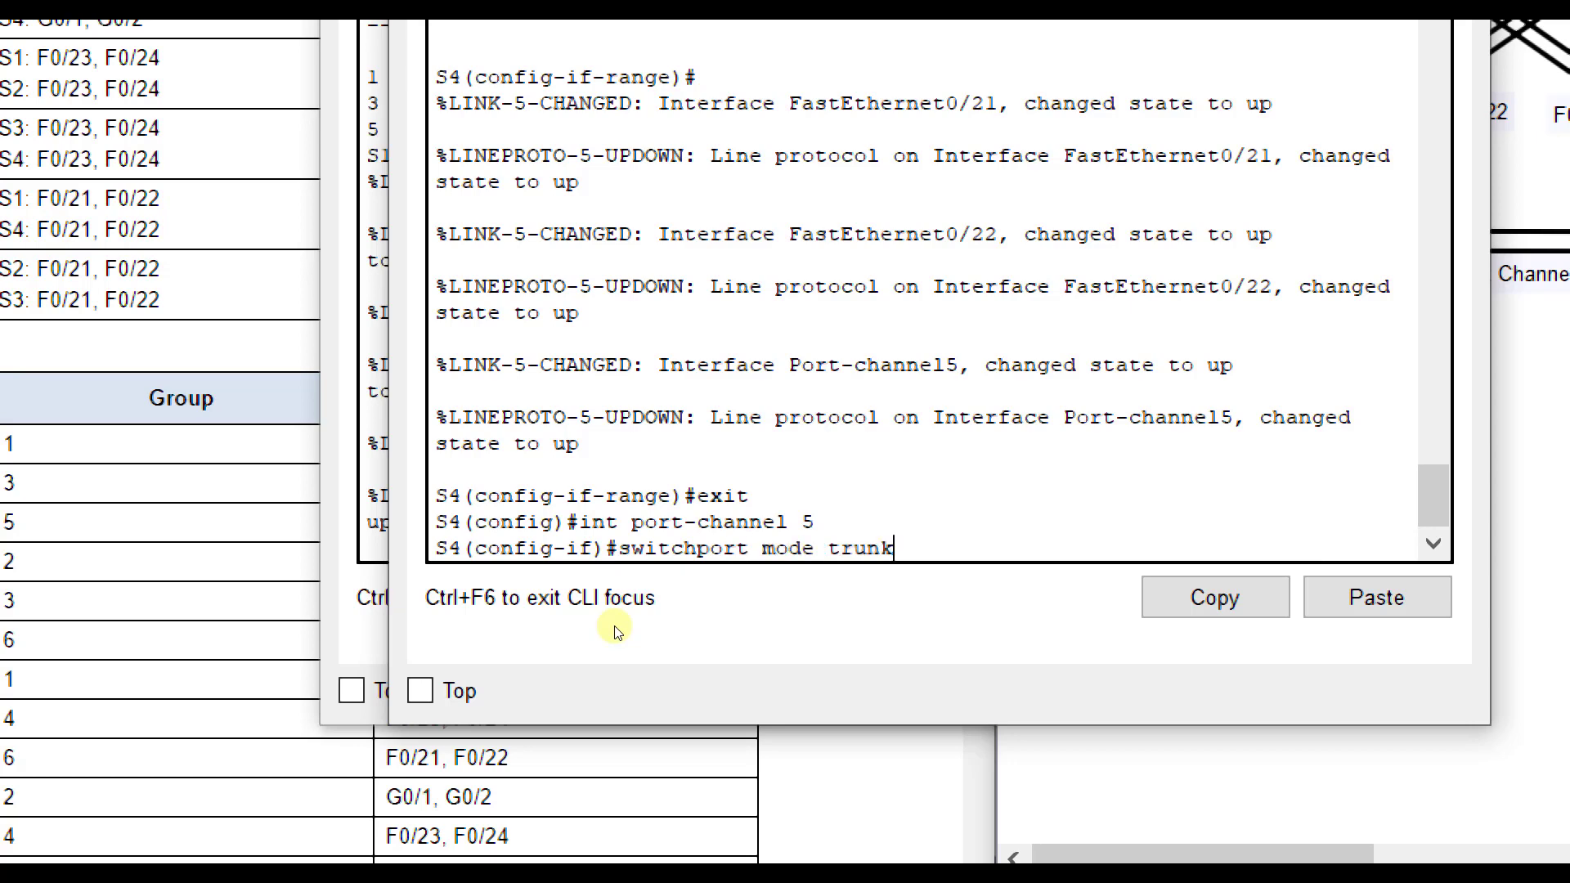
{"action": "type", "text": "k"}
{"action": "key", "text": "Return"}
{"action": "type", "text": "exit"}
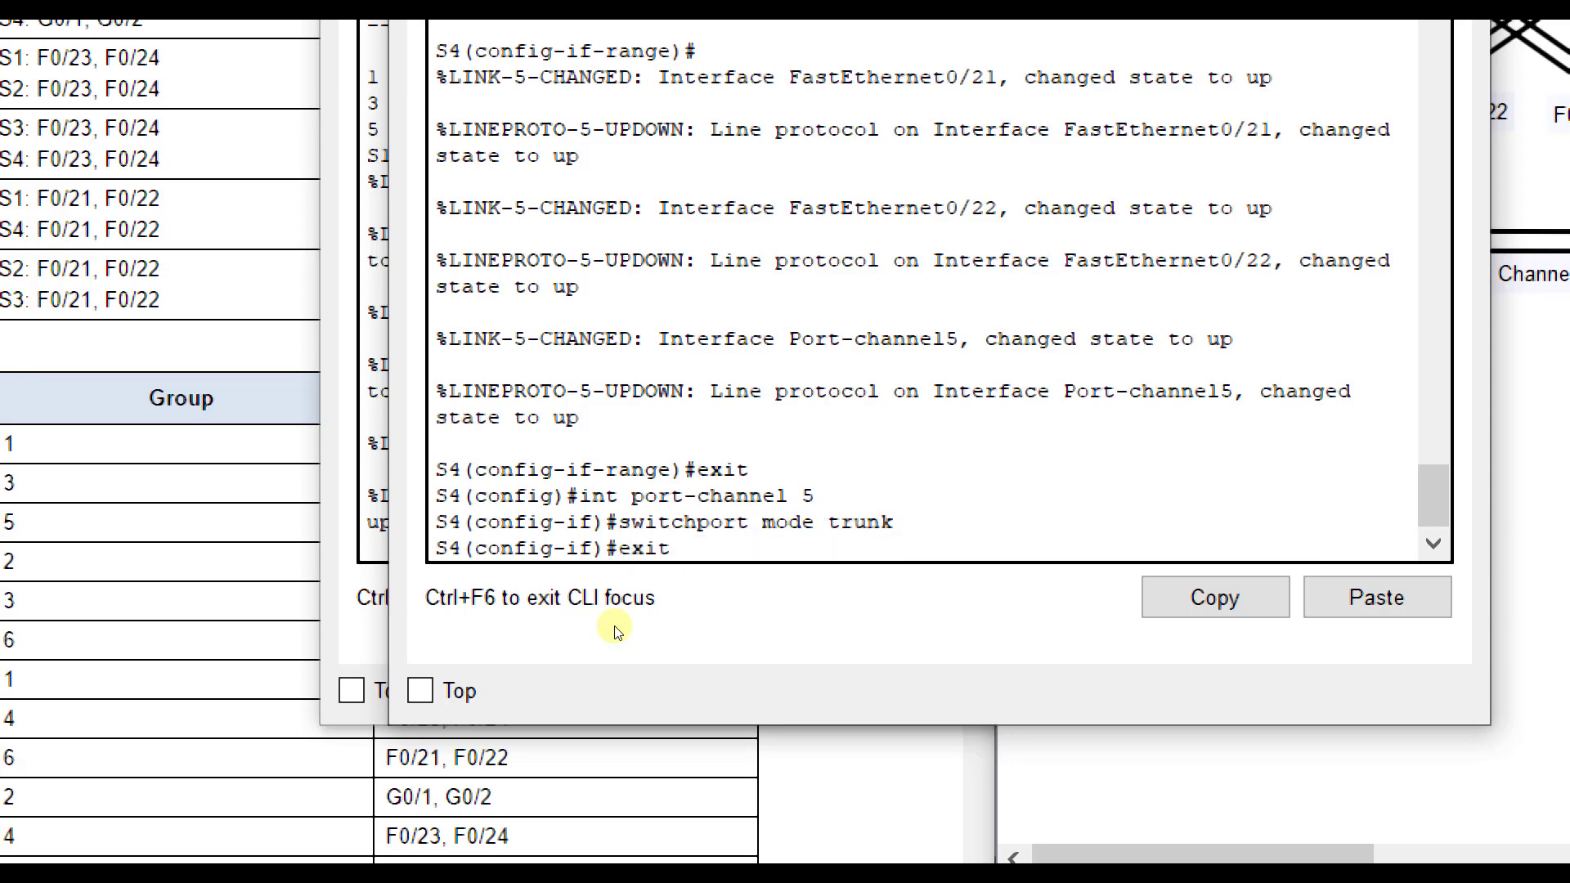
{"action": "key", "text": "Return"}
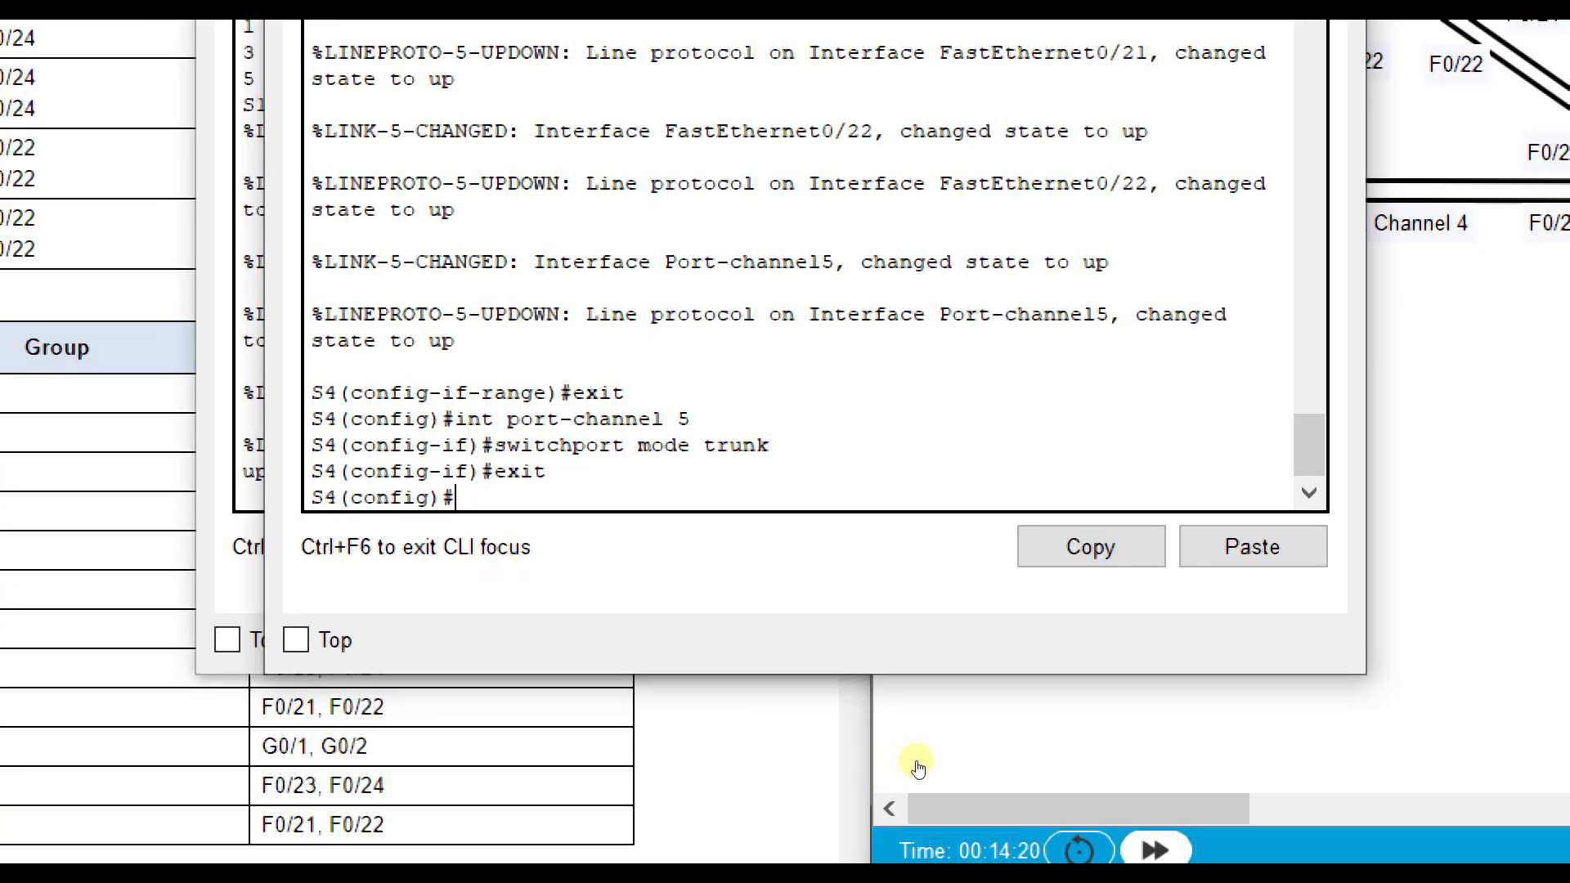
Fast-forward the simulation time and display S4's EtherChannel summary again.
{"action": "left_click", "coordinate": [914, 761]}
{"action": "left_click", "coordinate": [683, 599]}
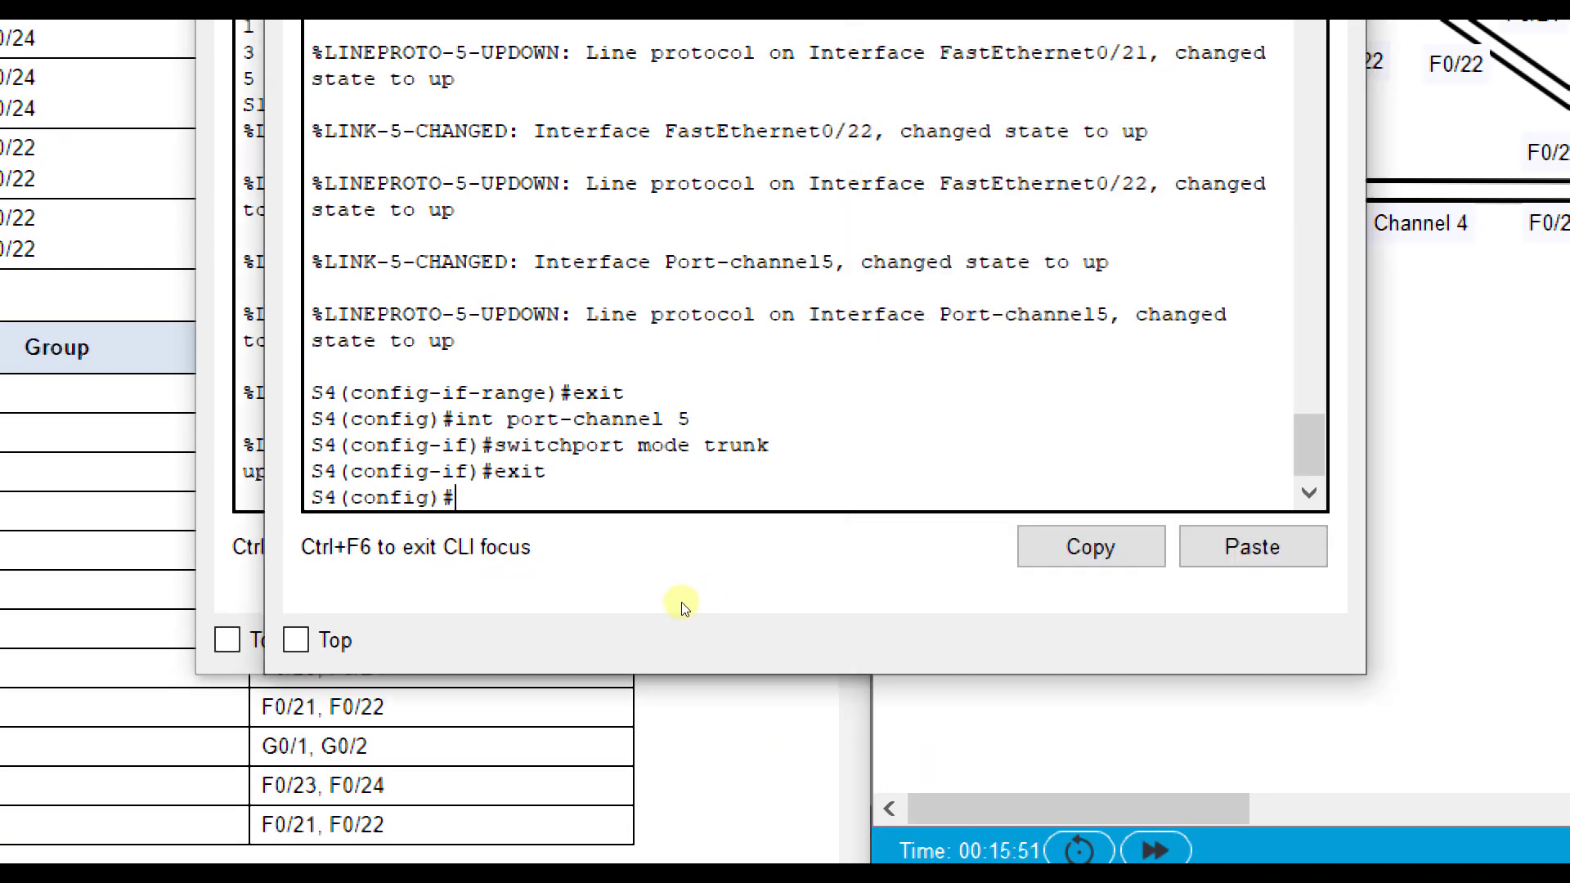
{"action": "type", "text": "do show et"}
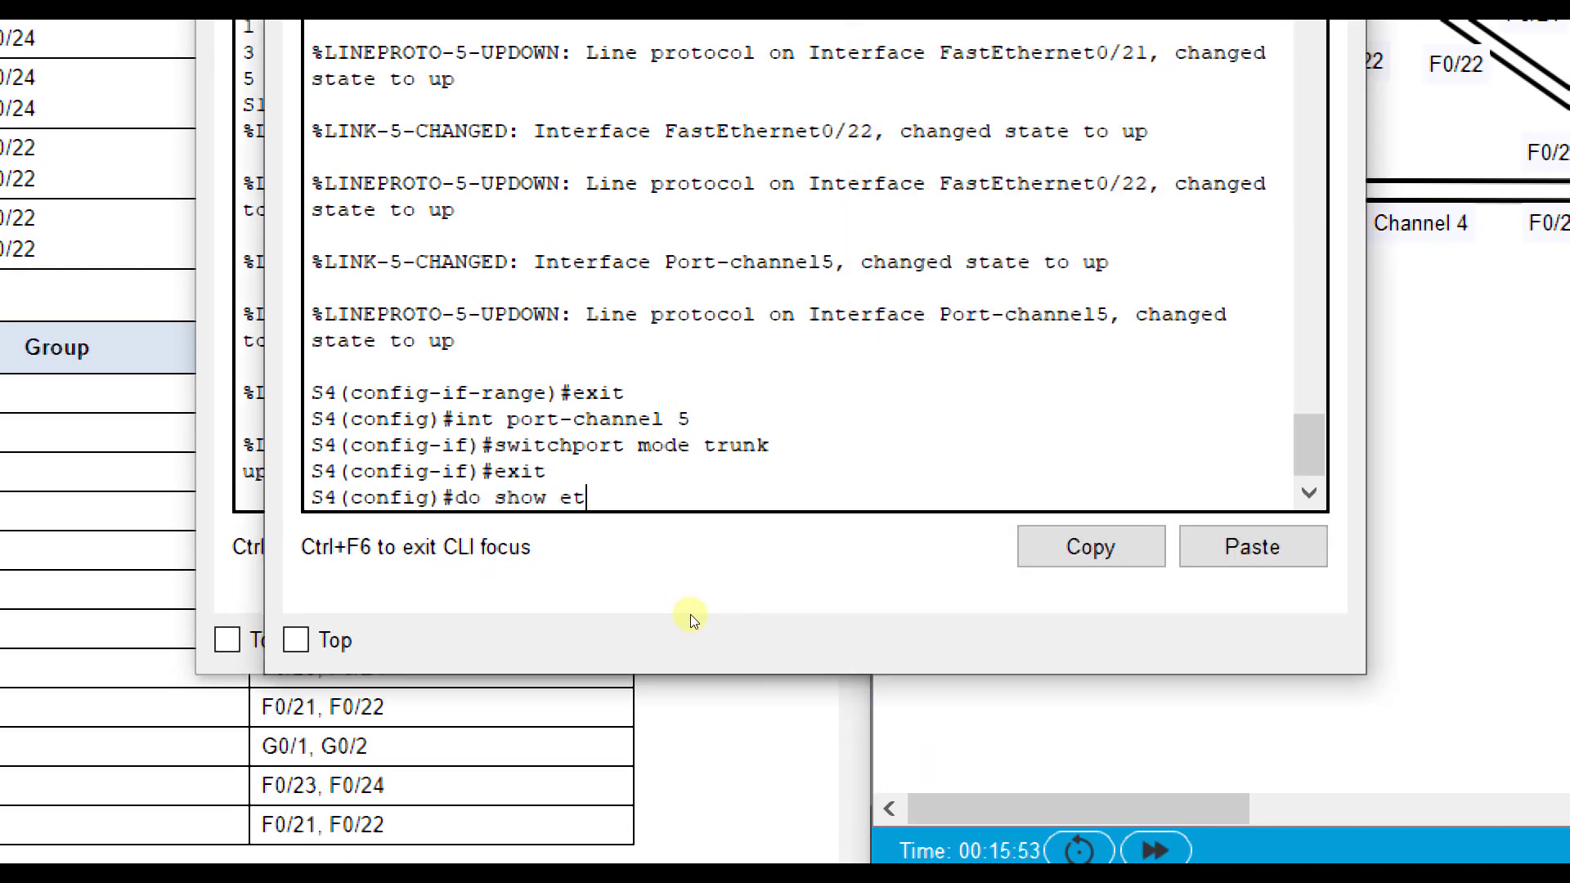
{"action": "type", "text": "herchannel summary"}
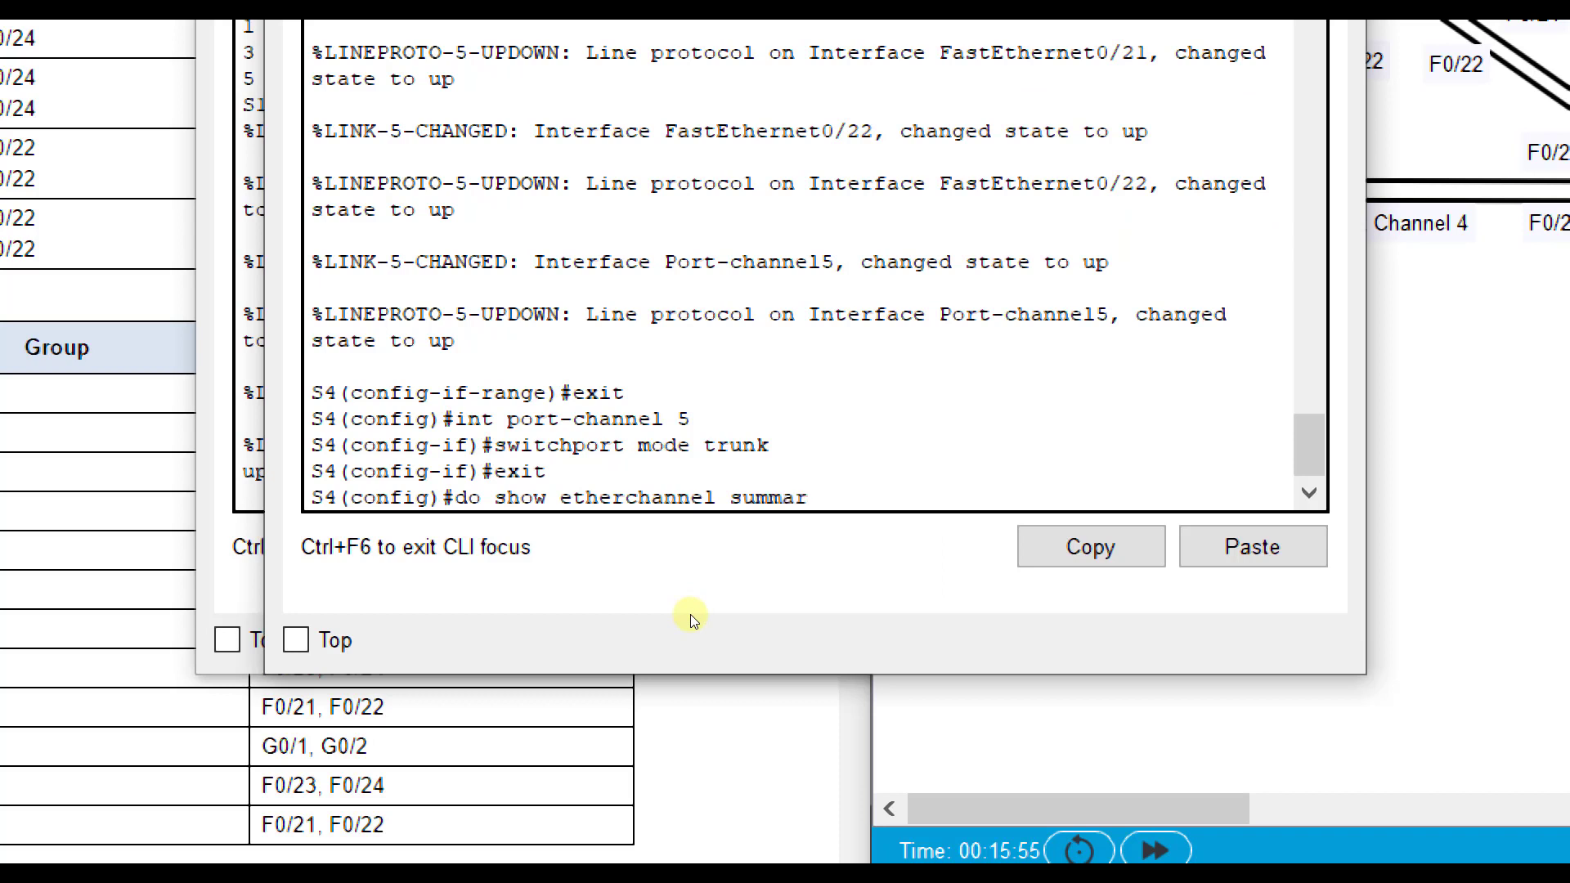
{"action": "key", "text": "Return"}
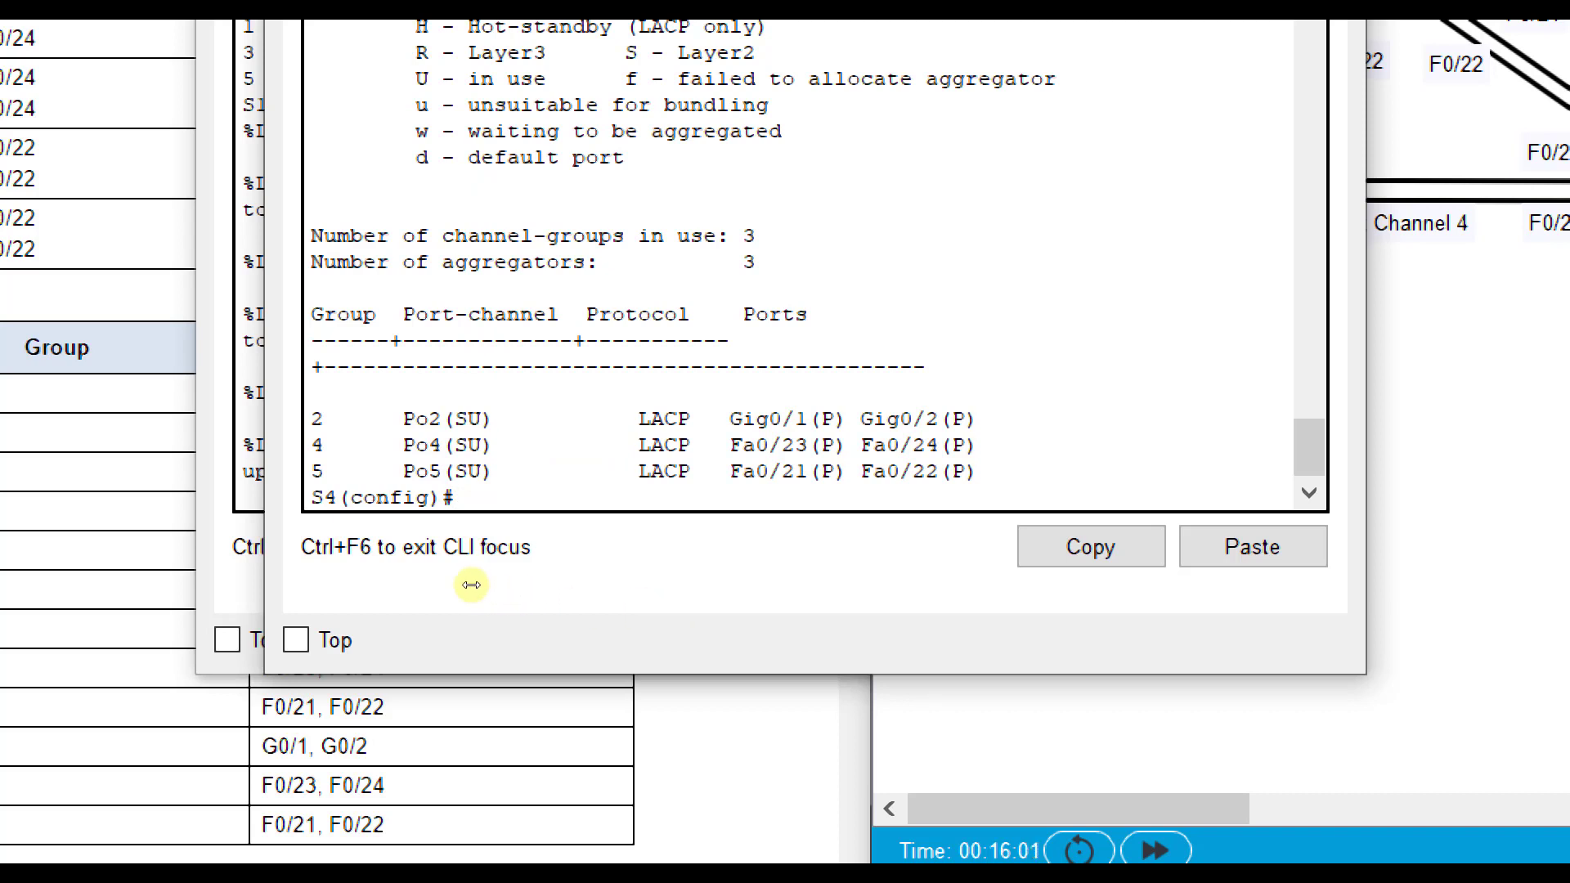
Switch to S1's command line and run "do show etherchannel summary" to recheck its port channels.
{"action": "key", "text": "alt+Tab"}
{"action": "key", "text": "Return"}
{"action": "type", "text": "do show ether"}
{"action": "key", "text": "Tab"}
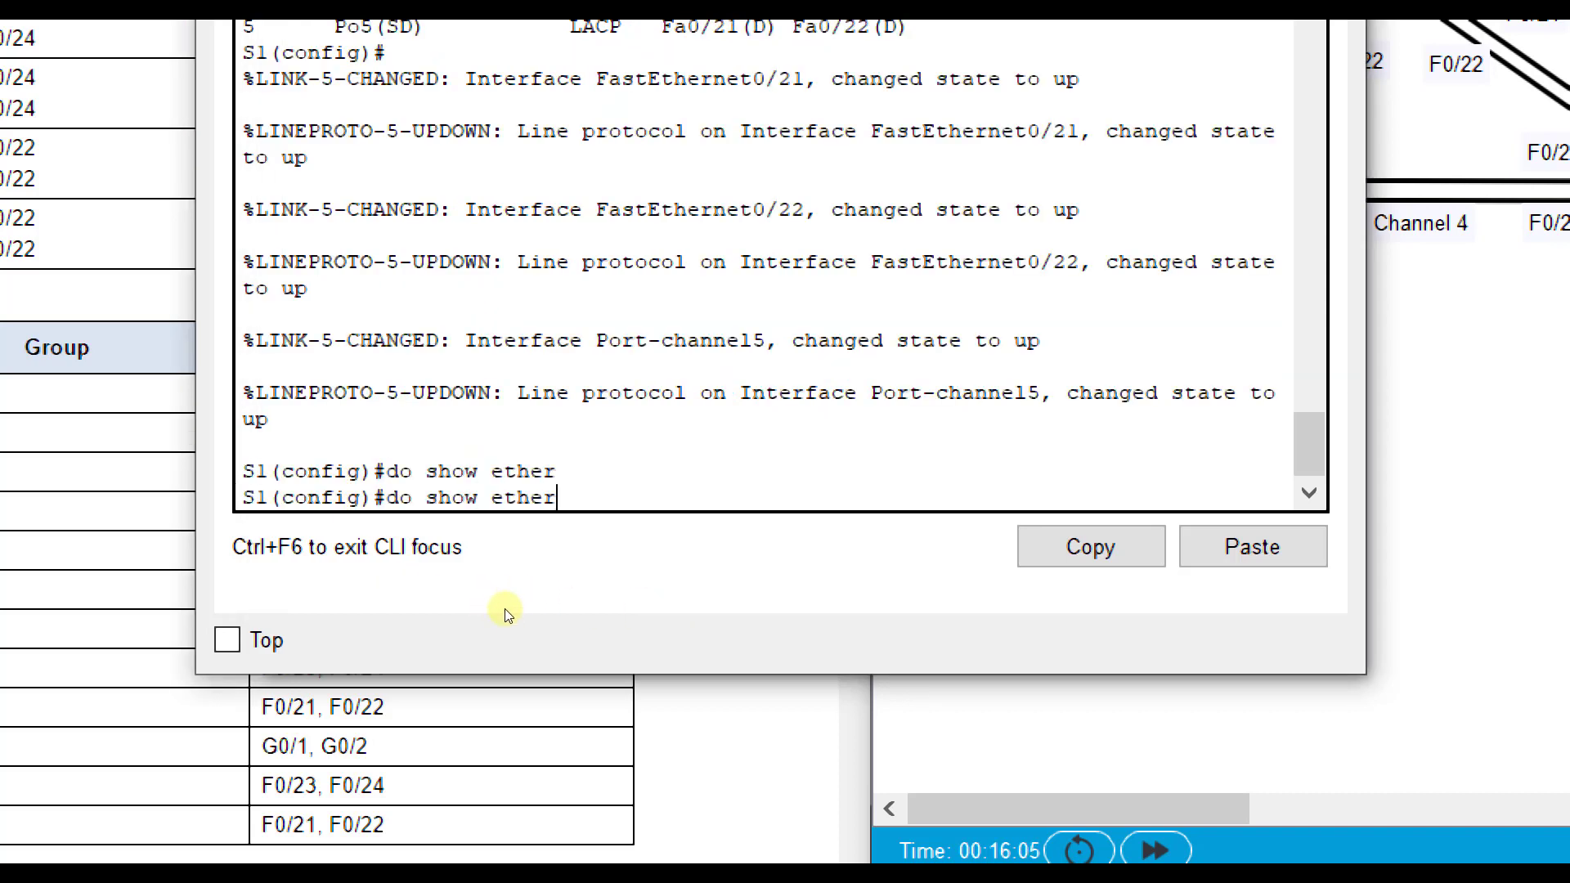
{"action": "key", "text": "Return"}
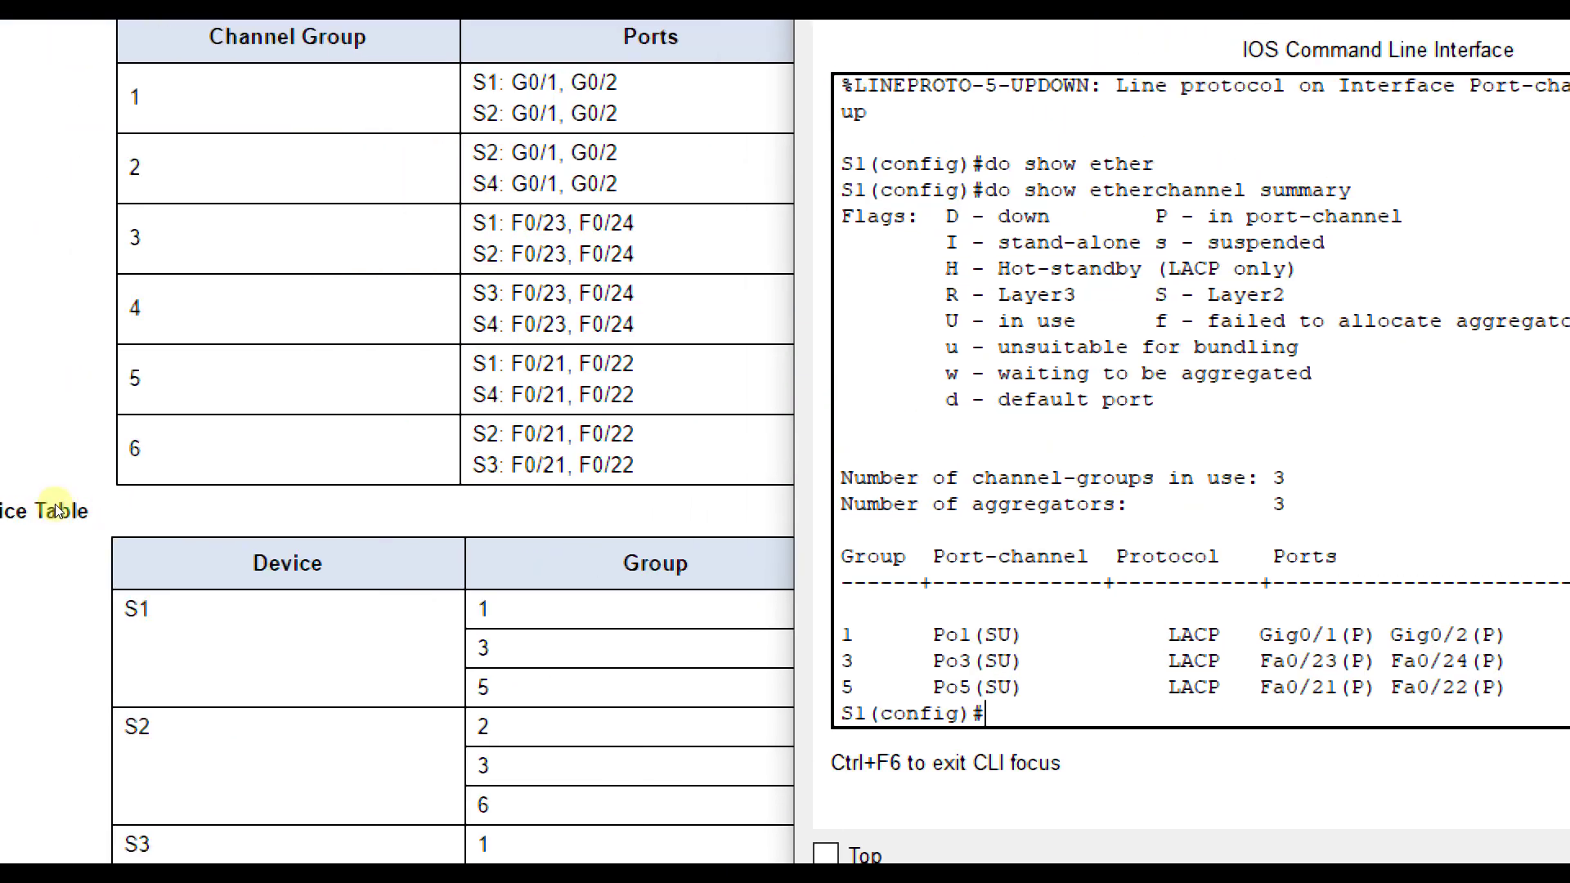
Review the channel group and device tables, and rerun "show etherchannel summary" on S2.
{"action": "left_click", "coordinate": [245, 453]}
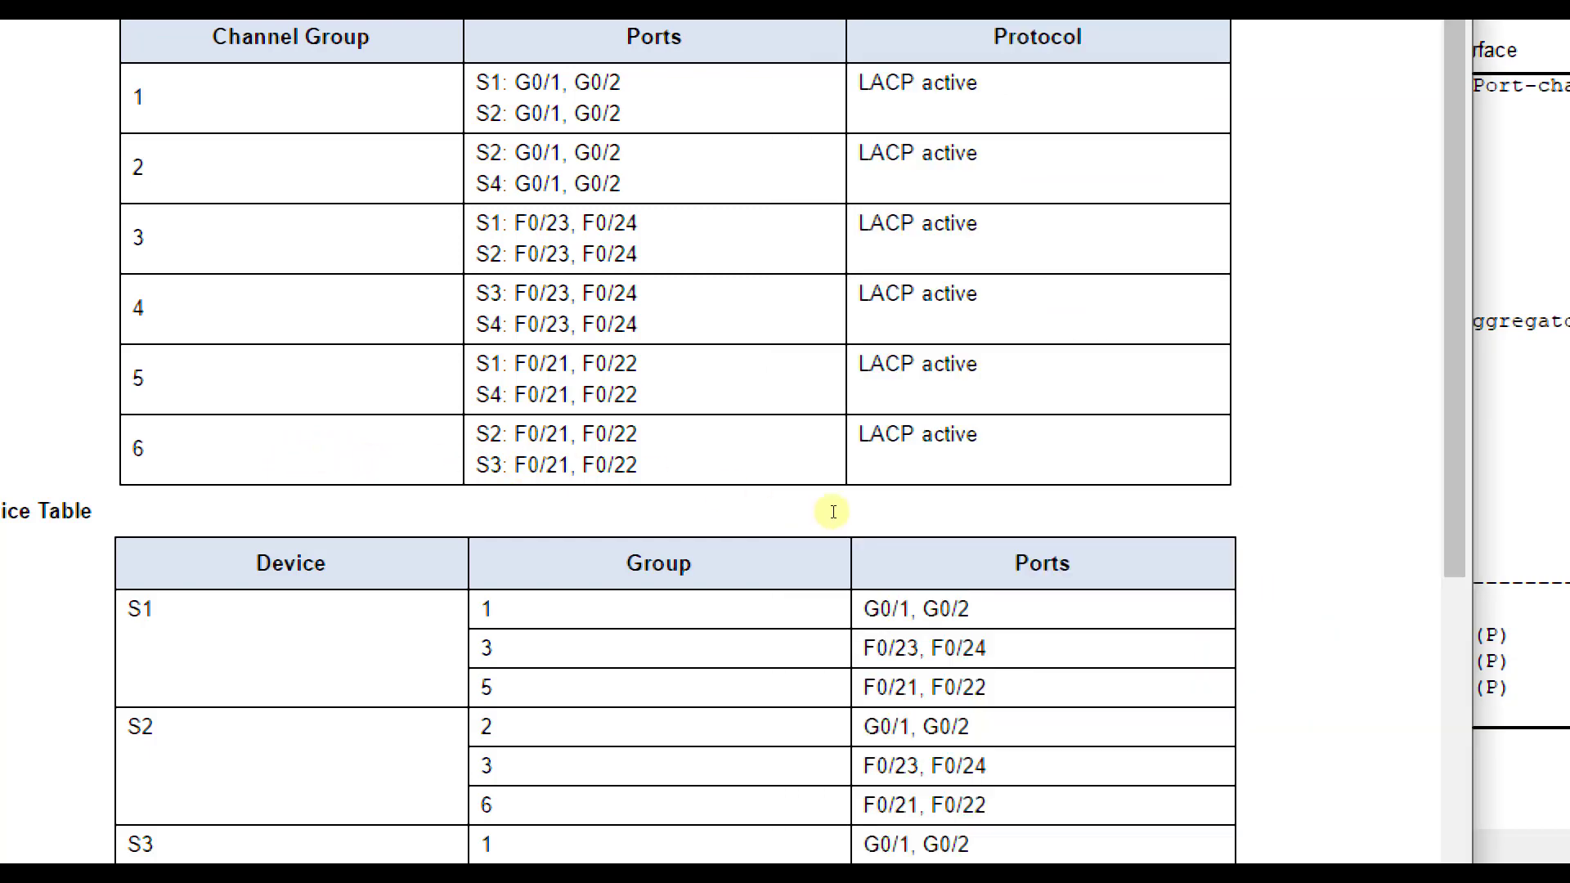
{"action": "left_click", "coordinate": [1220, 635]}
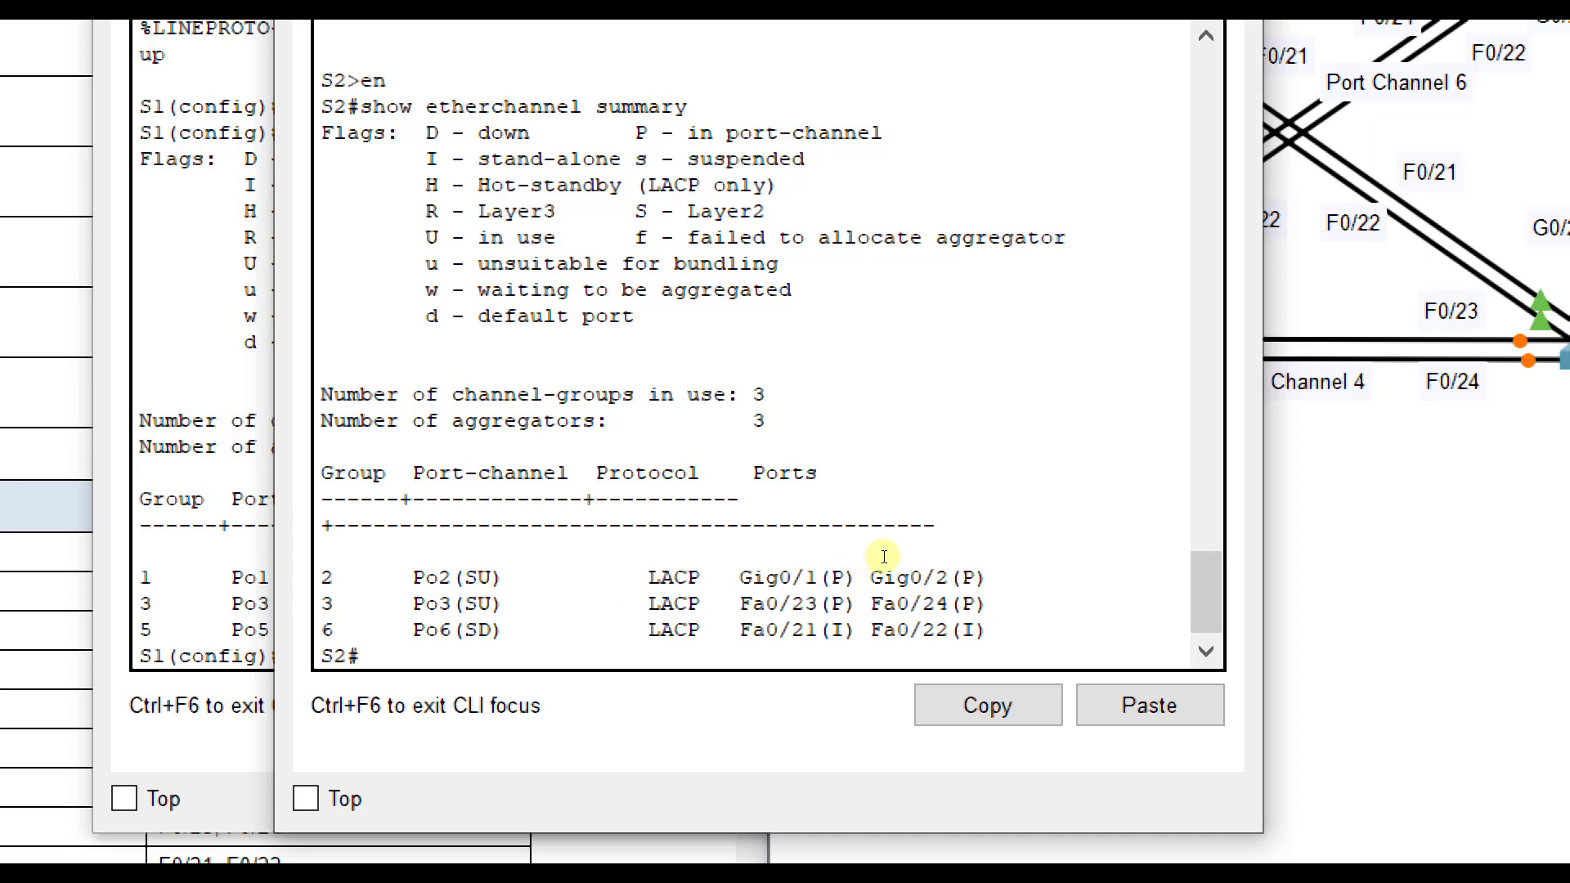
{"action": "key", "text": "Up"}
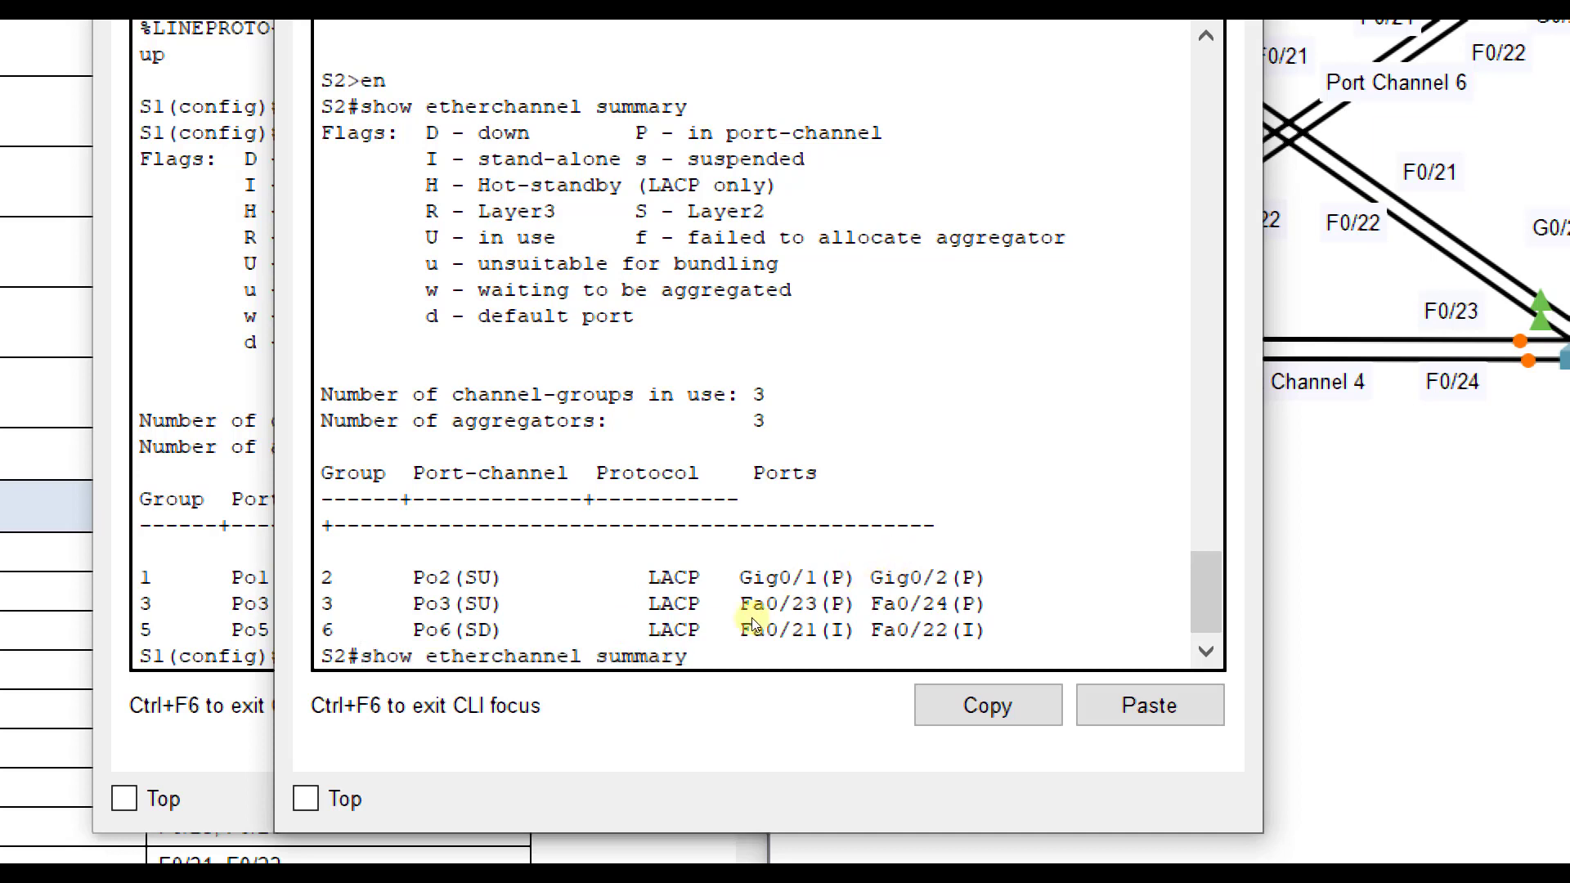
{"action": "key", "text": "Return"}
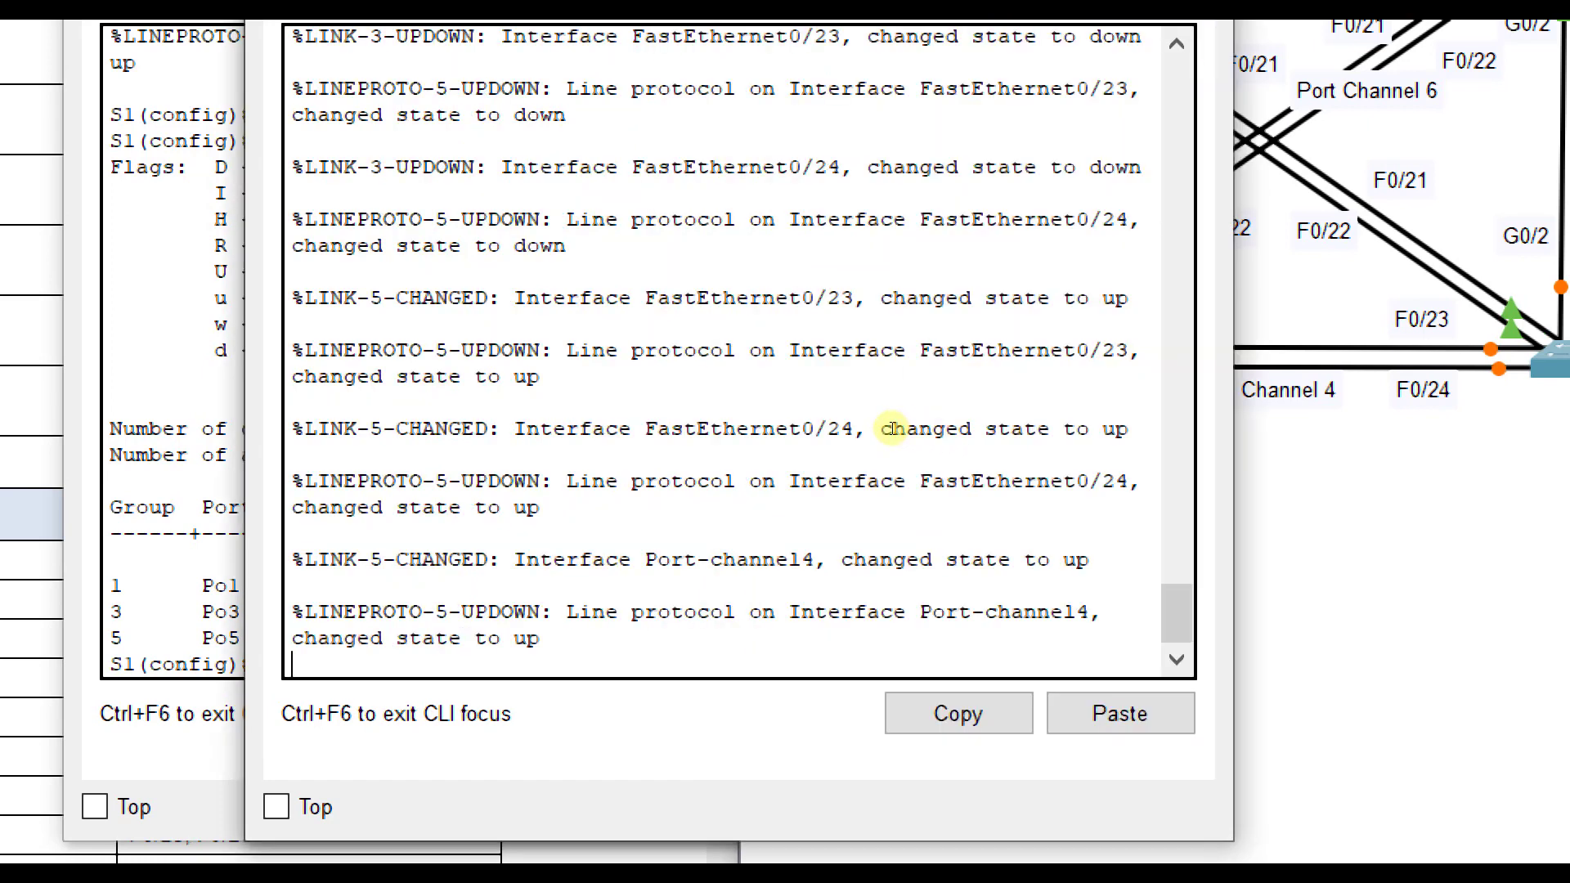
Display the EtherChannel summary on S3 with "do show etherchannel summary".
{"action": "key", "text": "Return"}
{"action": "type", "text": "do"}
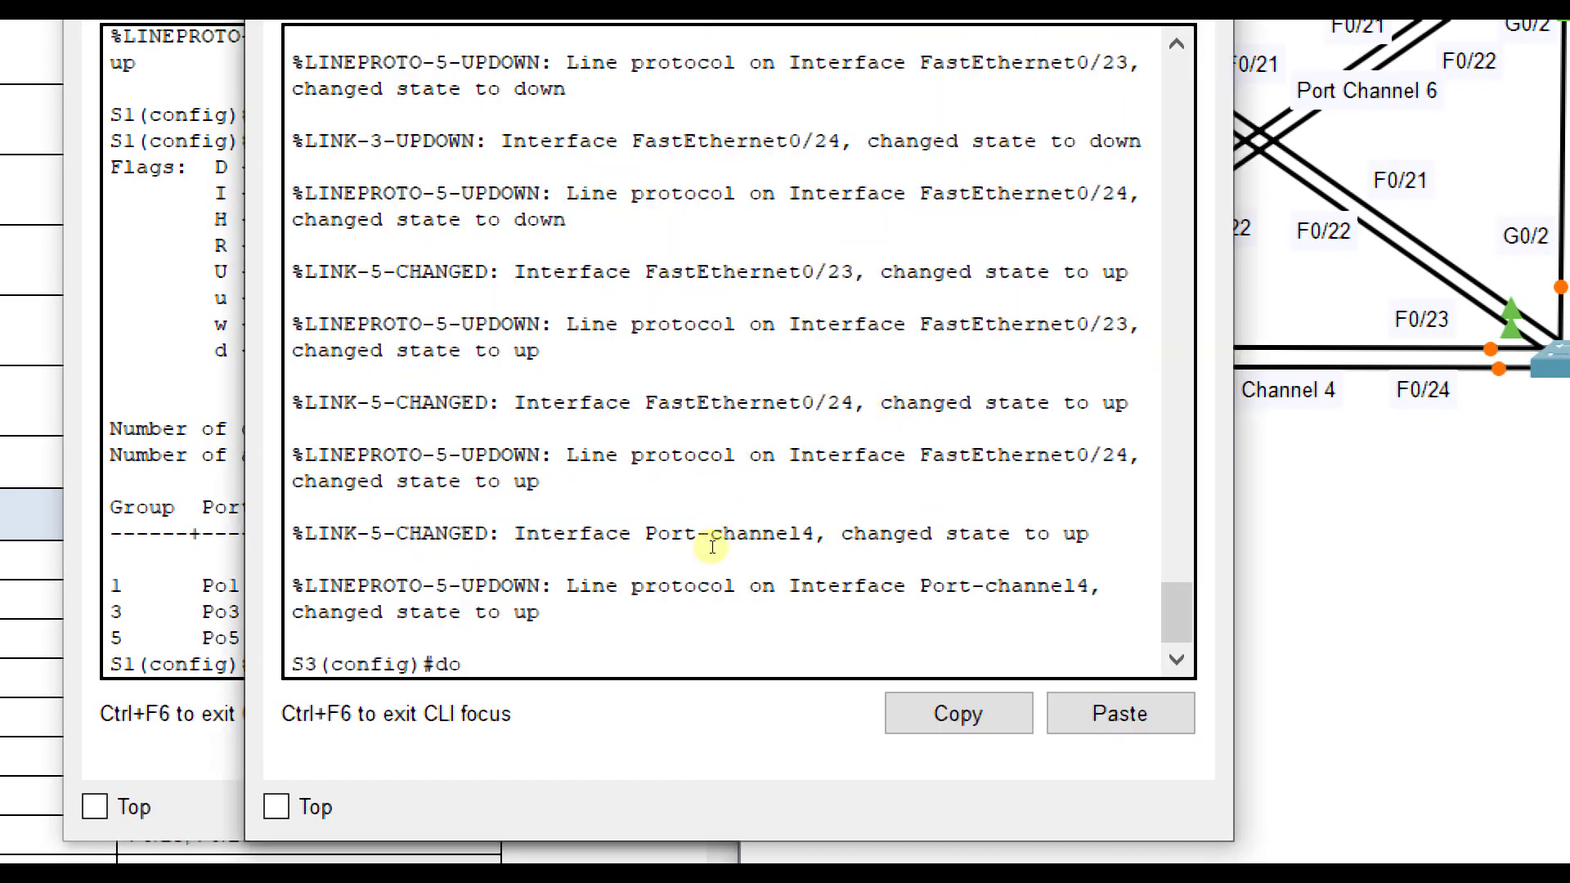
{"action": "type", "text": " show etherchannel summary"}
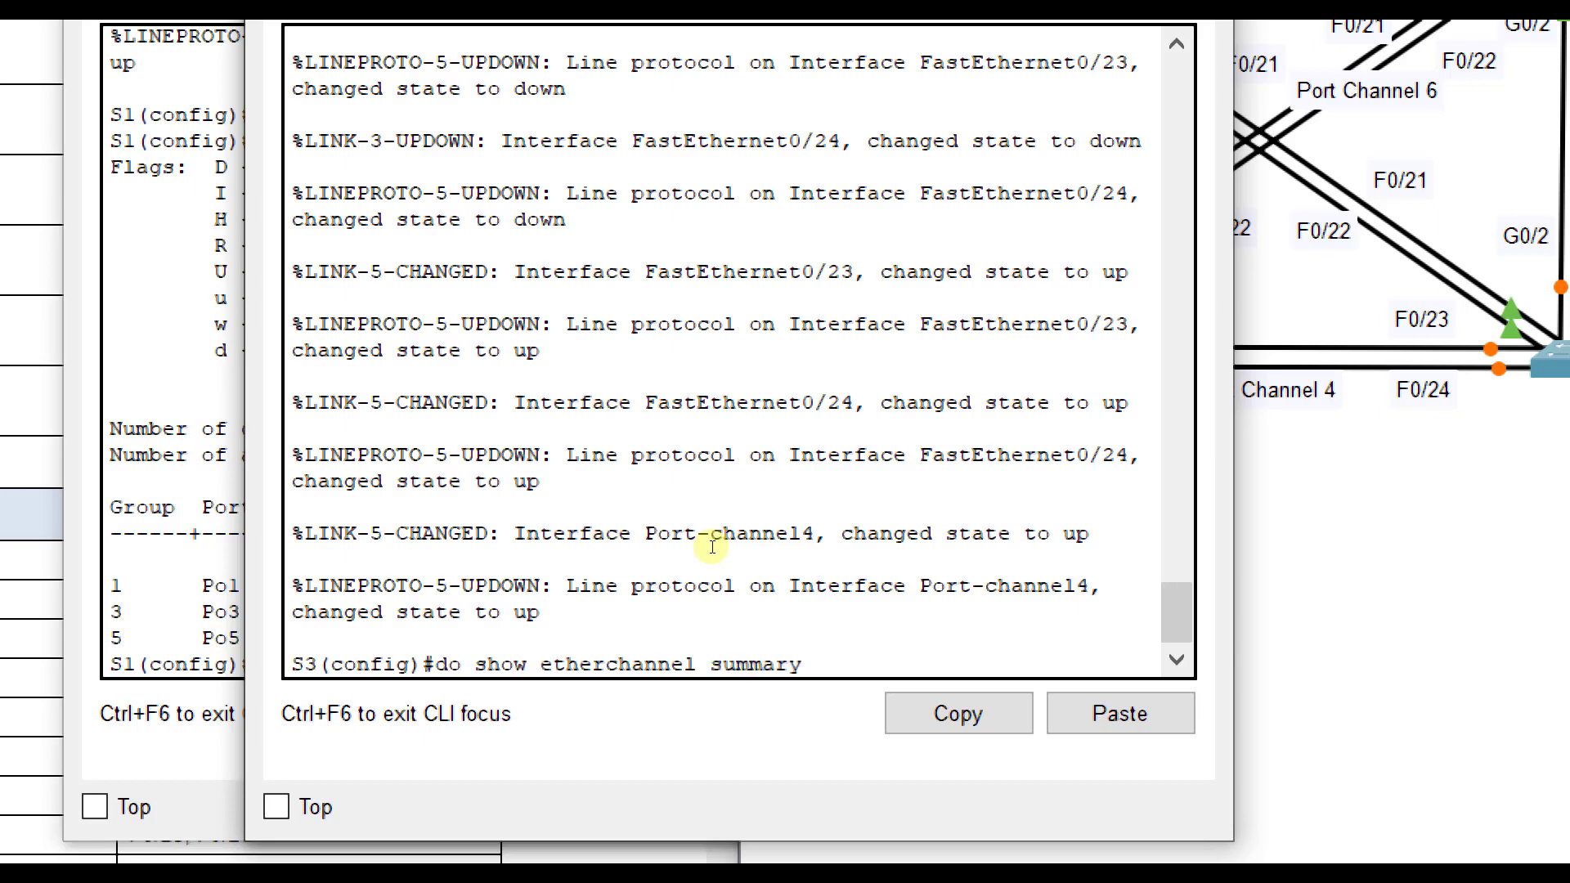
{"action": "key", "text": "Return"}
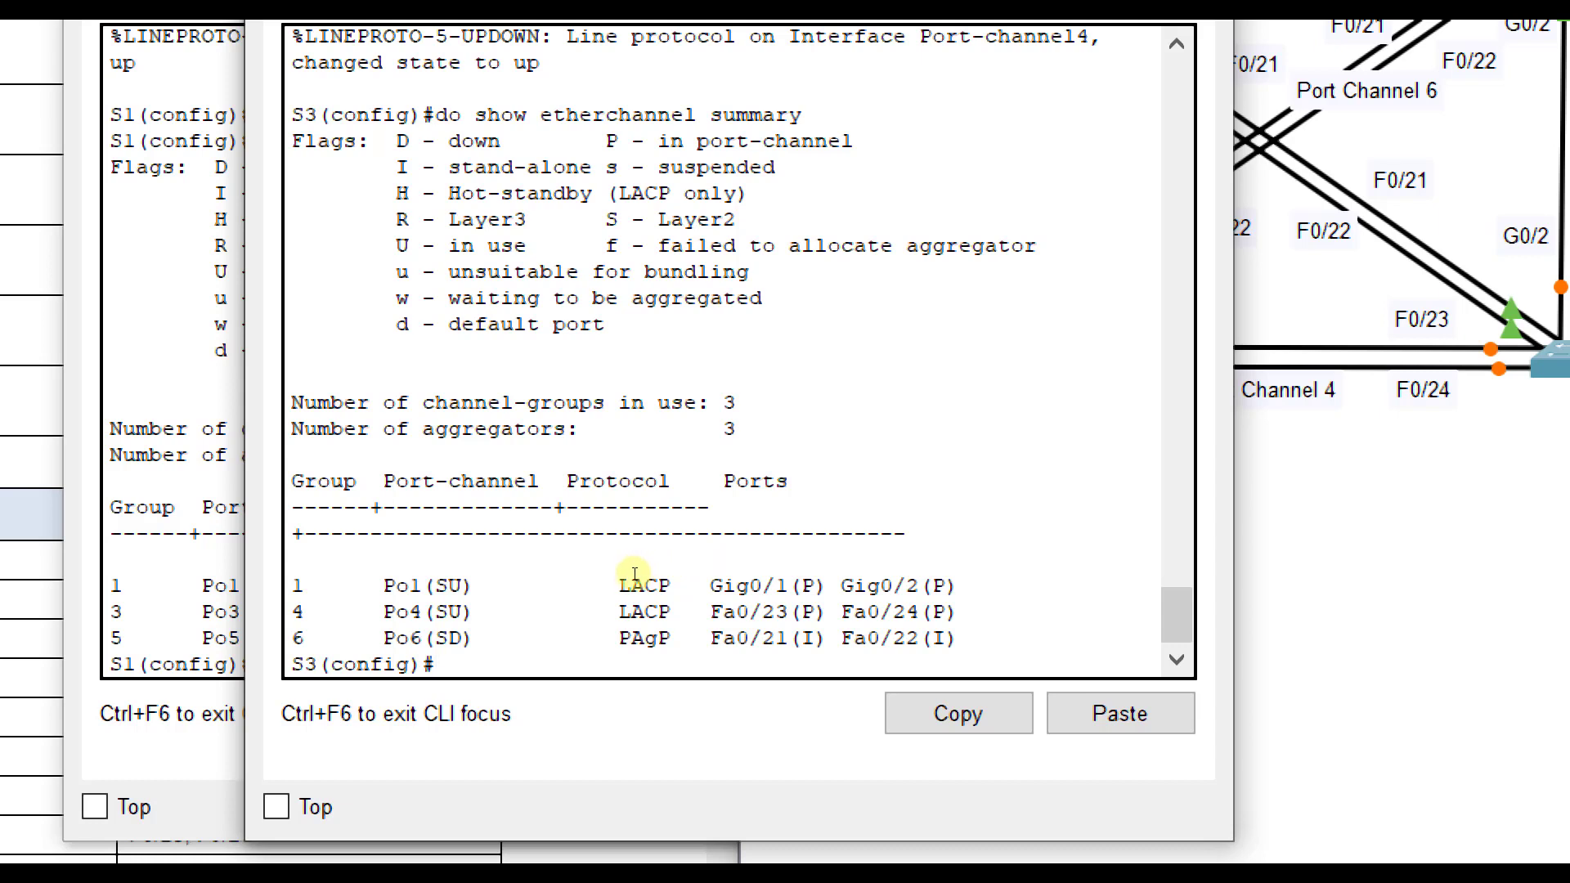
Compare the port-channel 6 entries in the EtherChannel summaries of S3 and S2, including their protocol and ports.
{"action": "key", "text": "shift+End"}
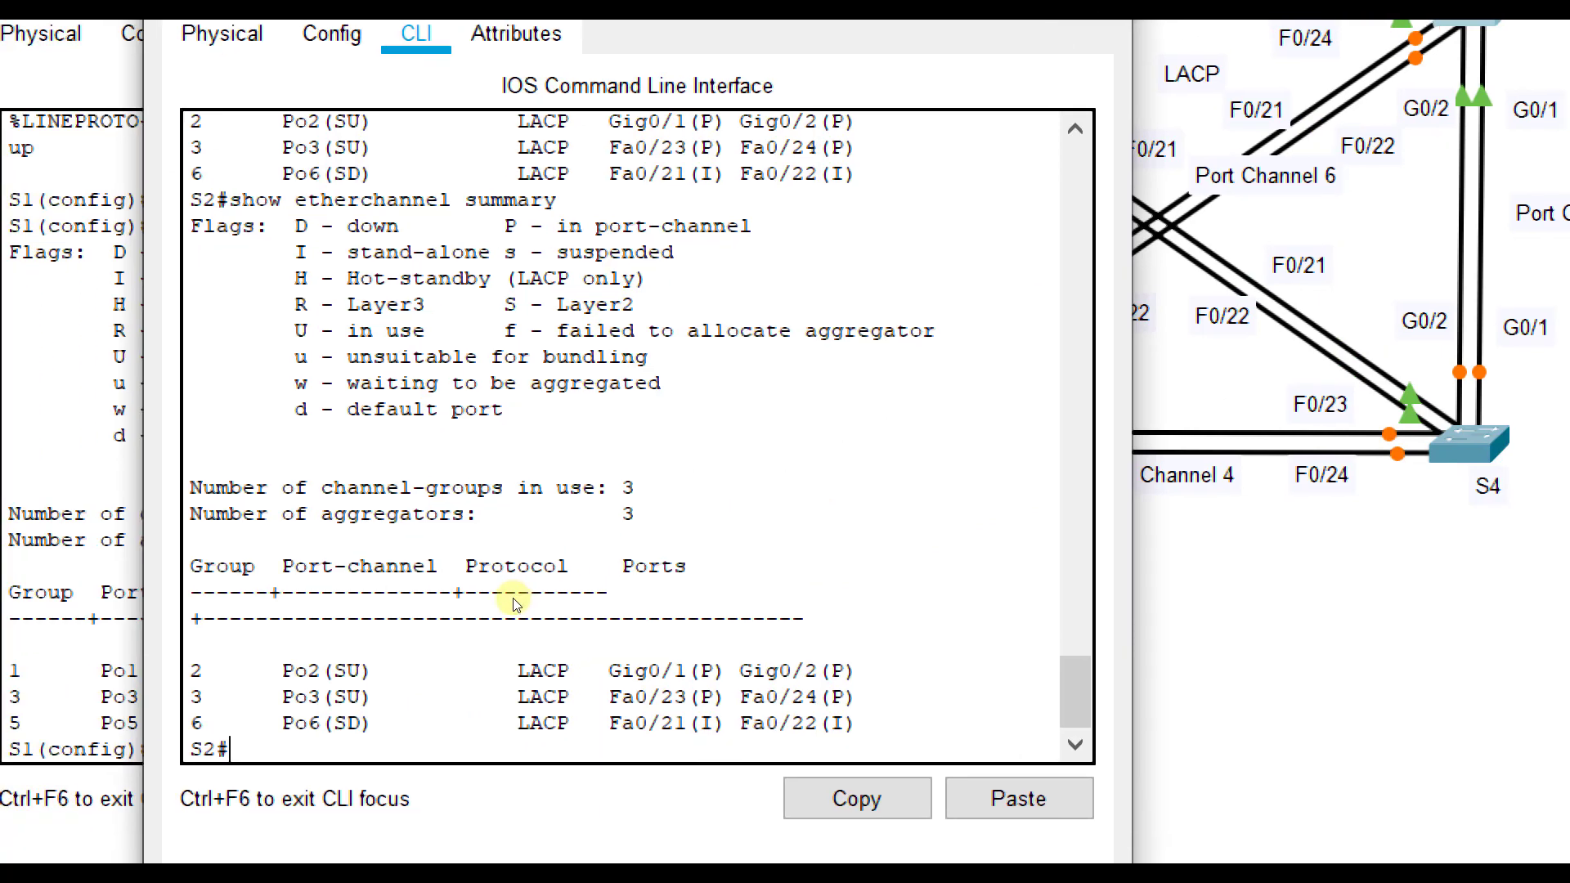
{"action": "left_click_drag", "start_coordinate": [281, 723], "coordinate": [847, 723]}
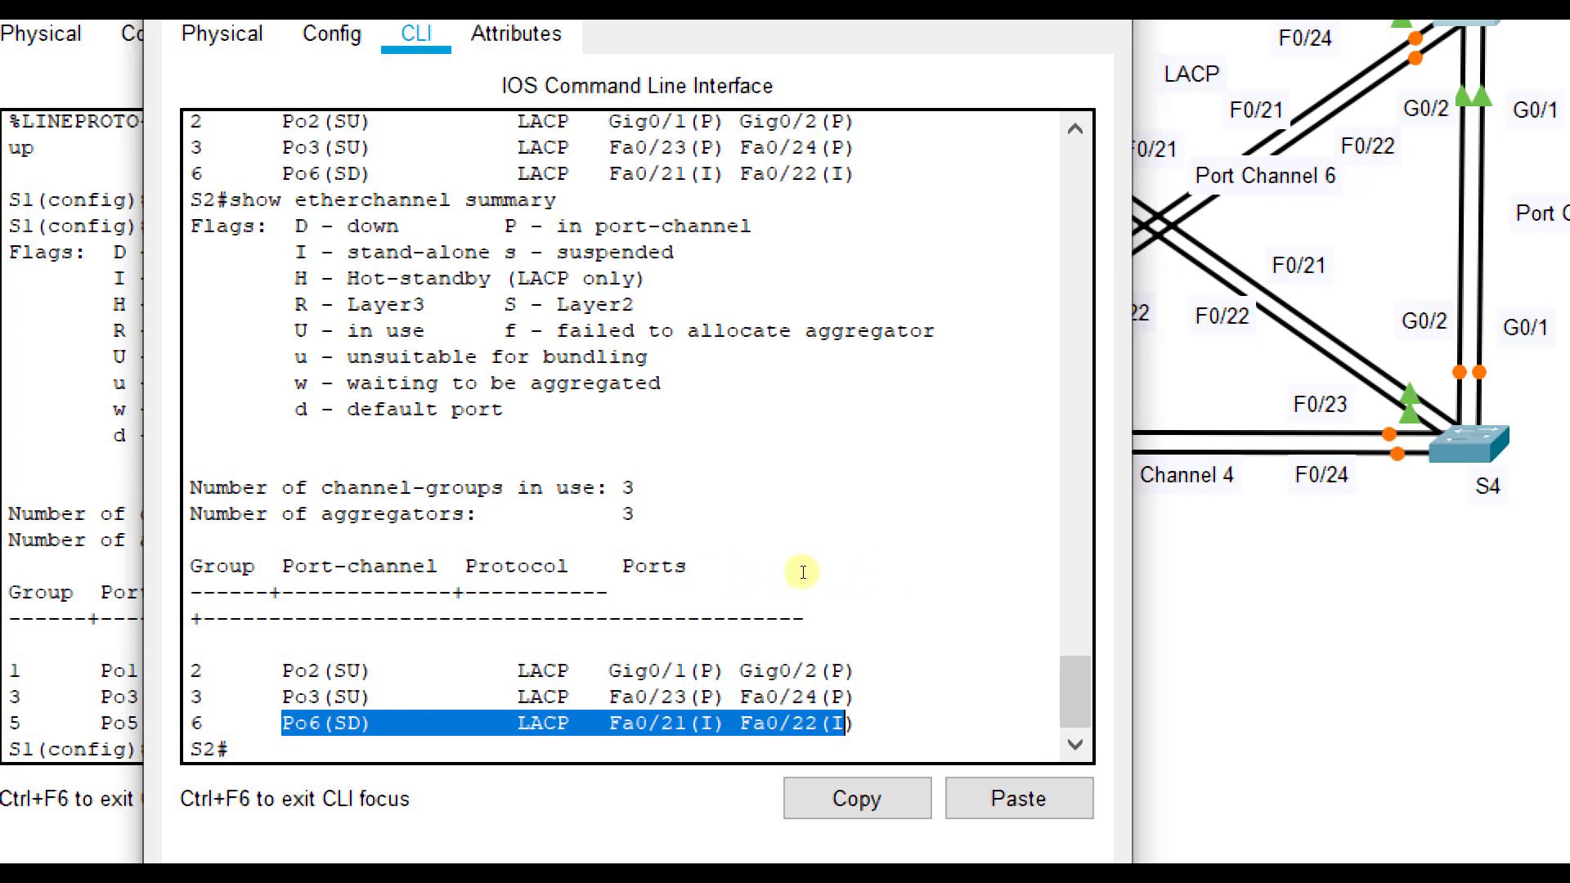
{"action": "left_click", "coordinate": [544, 723]}
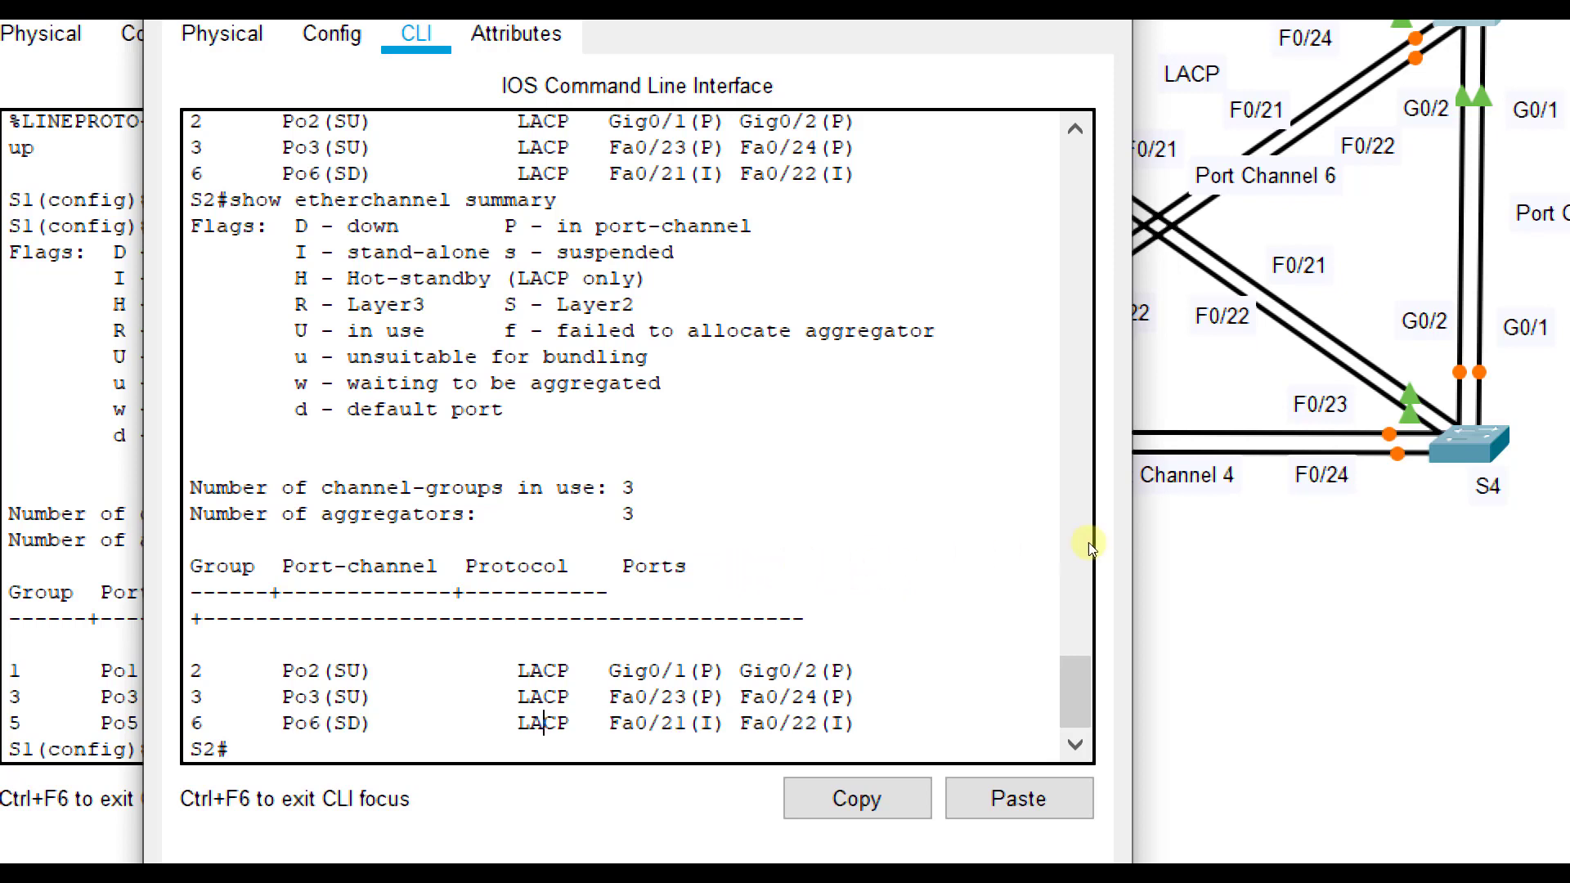
{"action": "left_click", "coordinate": [1157, 516]}
{"action": "left_click", "coordinate": [899, 434]}
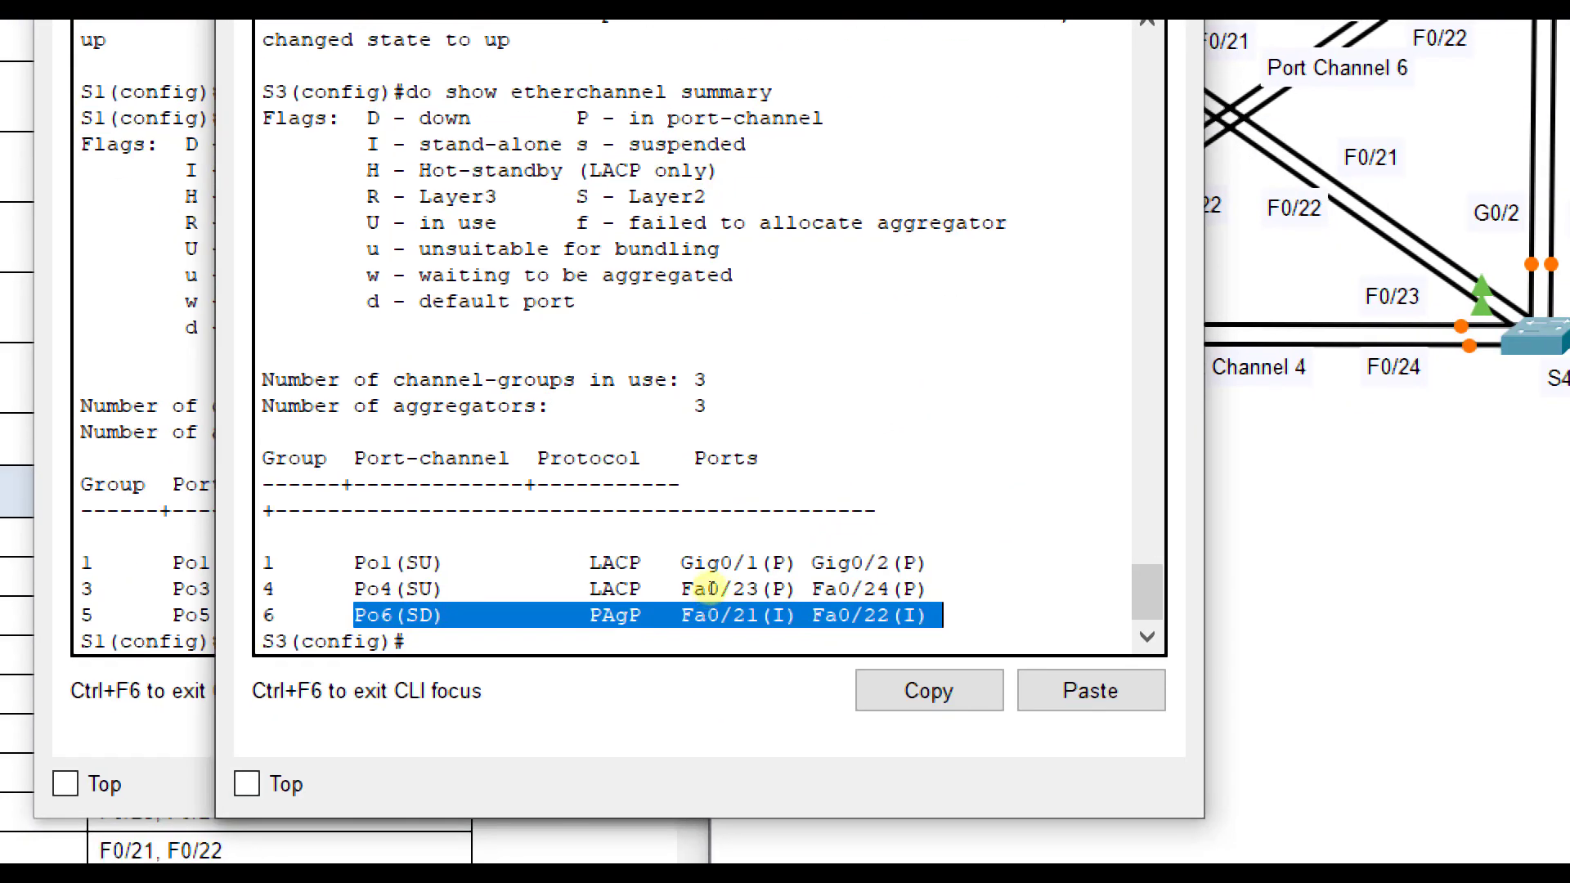
Remove the port-channel 6 interface on S3 with "no int port-channel 6".
{"action": "left_click", "coordinate": [711, 590]}
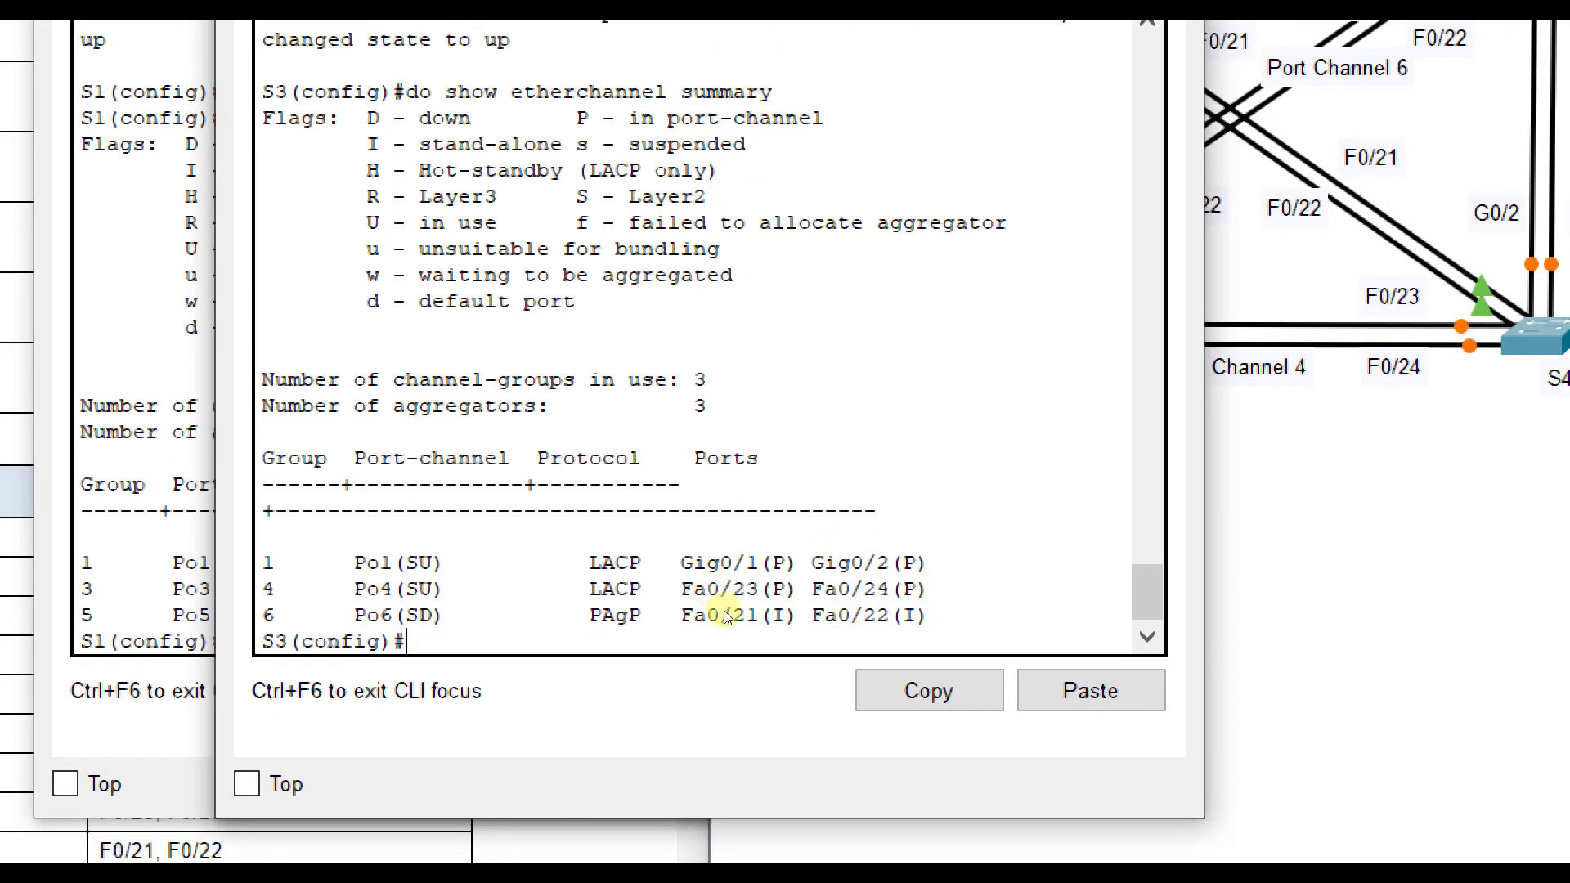
{"action": "type", "text": "no in"}
{"action": "type", "text": "no int port-chann"}
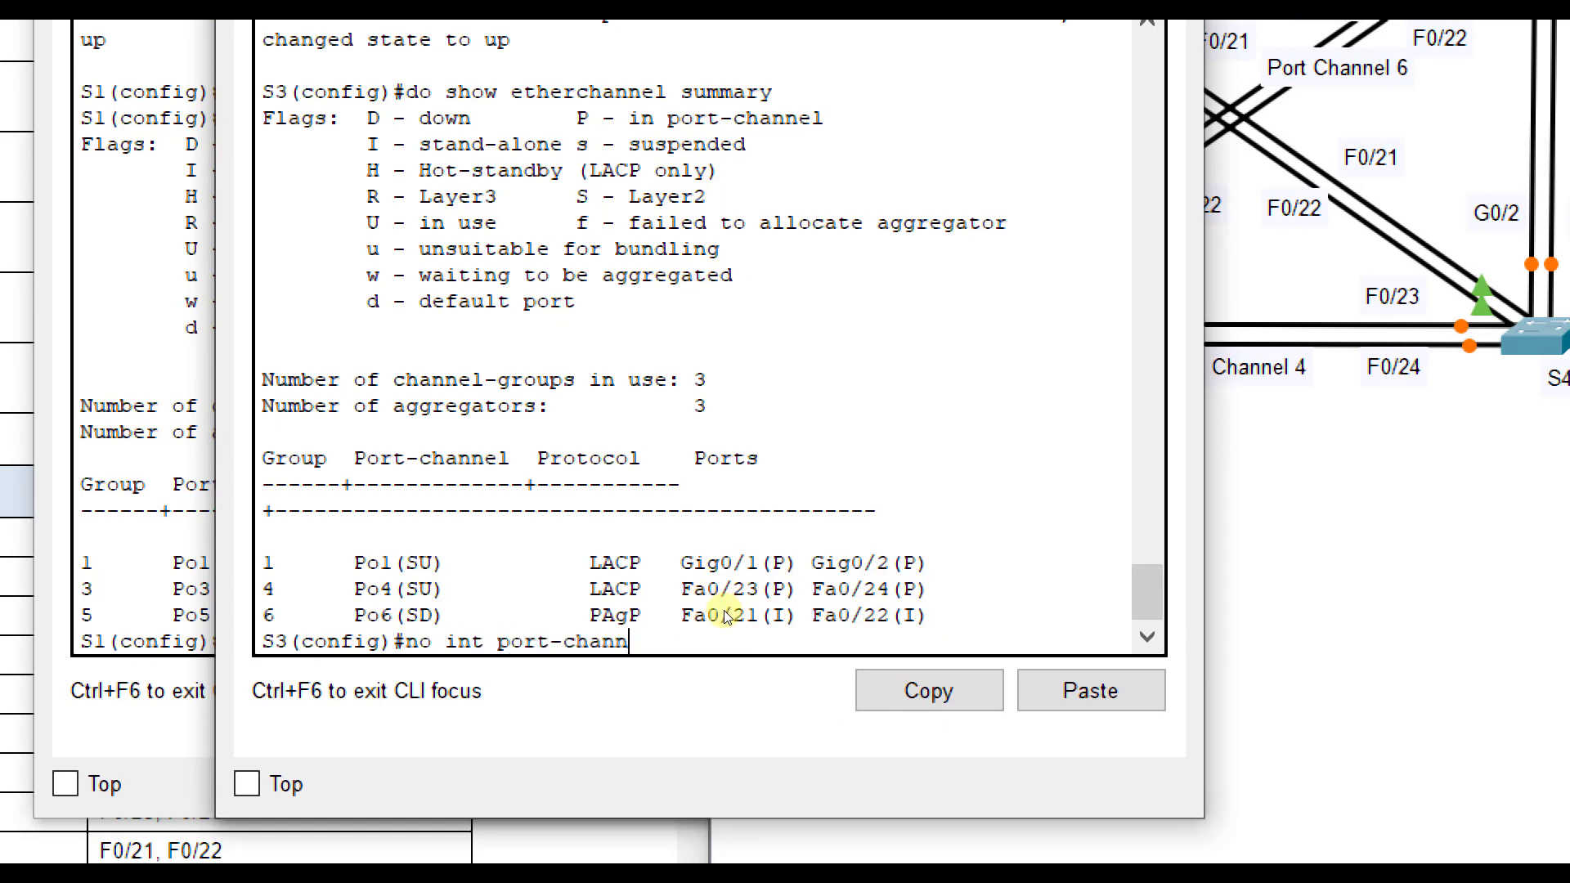
{"action": "type", "text": "el 6"}
{"action": "key", "text": "Return"}
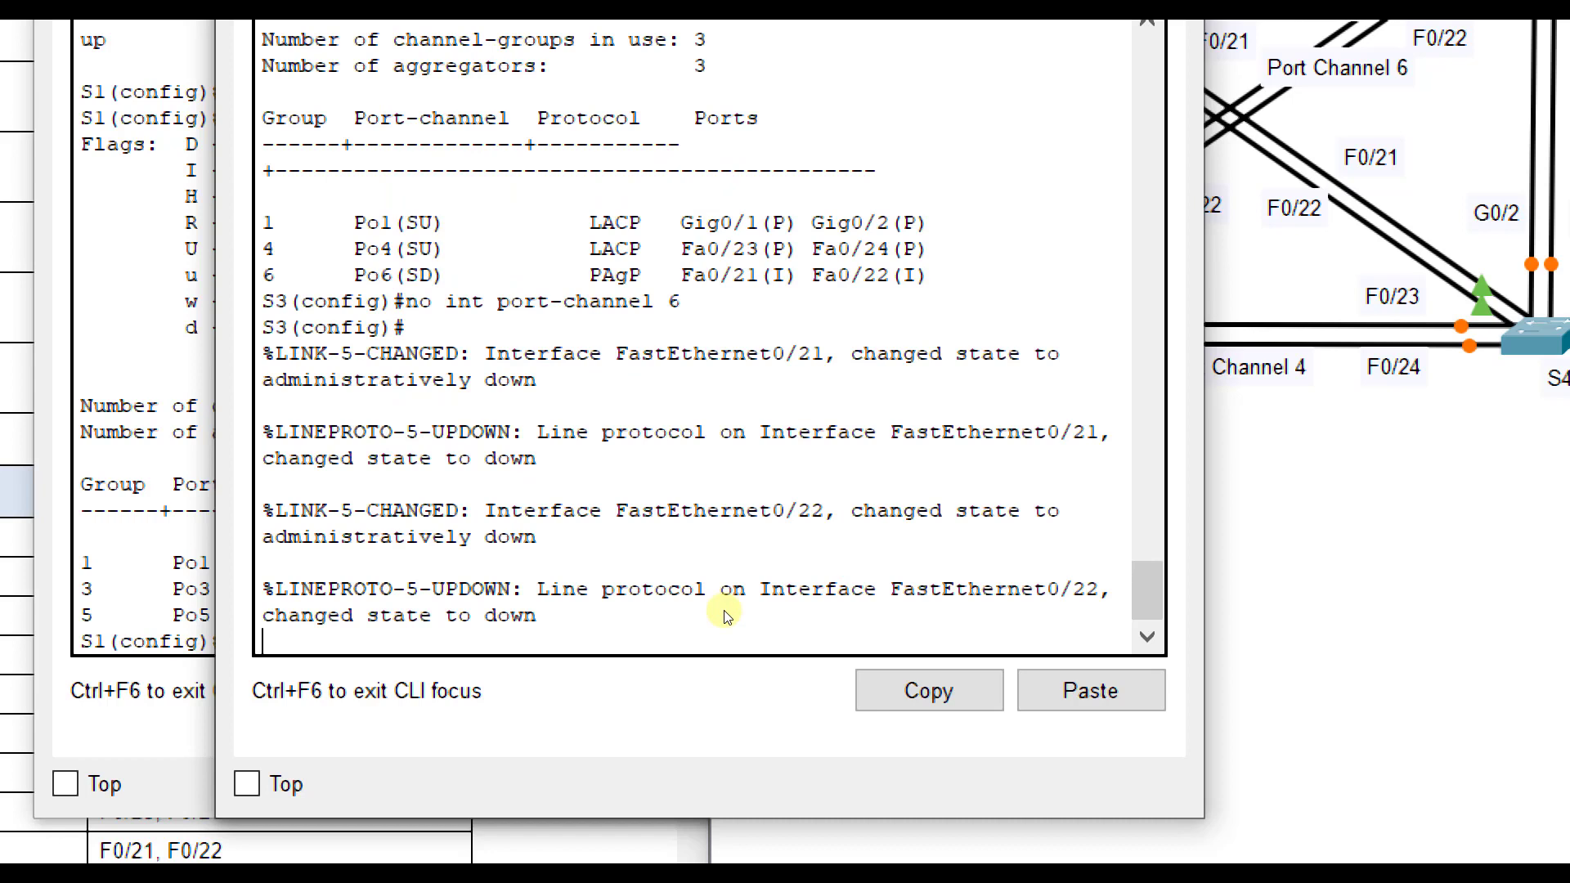
On S3, add interfaces fa0/21-22 to channel group 6 with "channel-group 6 mode active".
{"action": "key", "text": "Return"}
{"action": "type", "text": "int range fa0/21-22"}
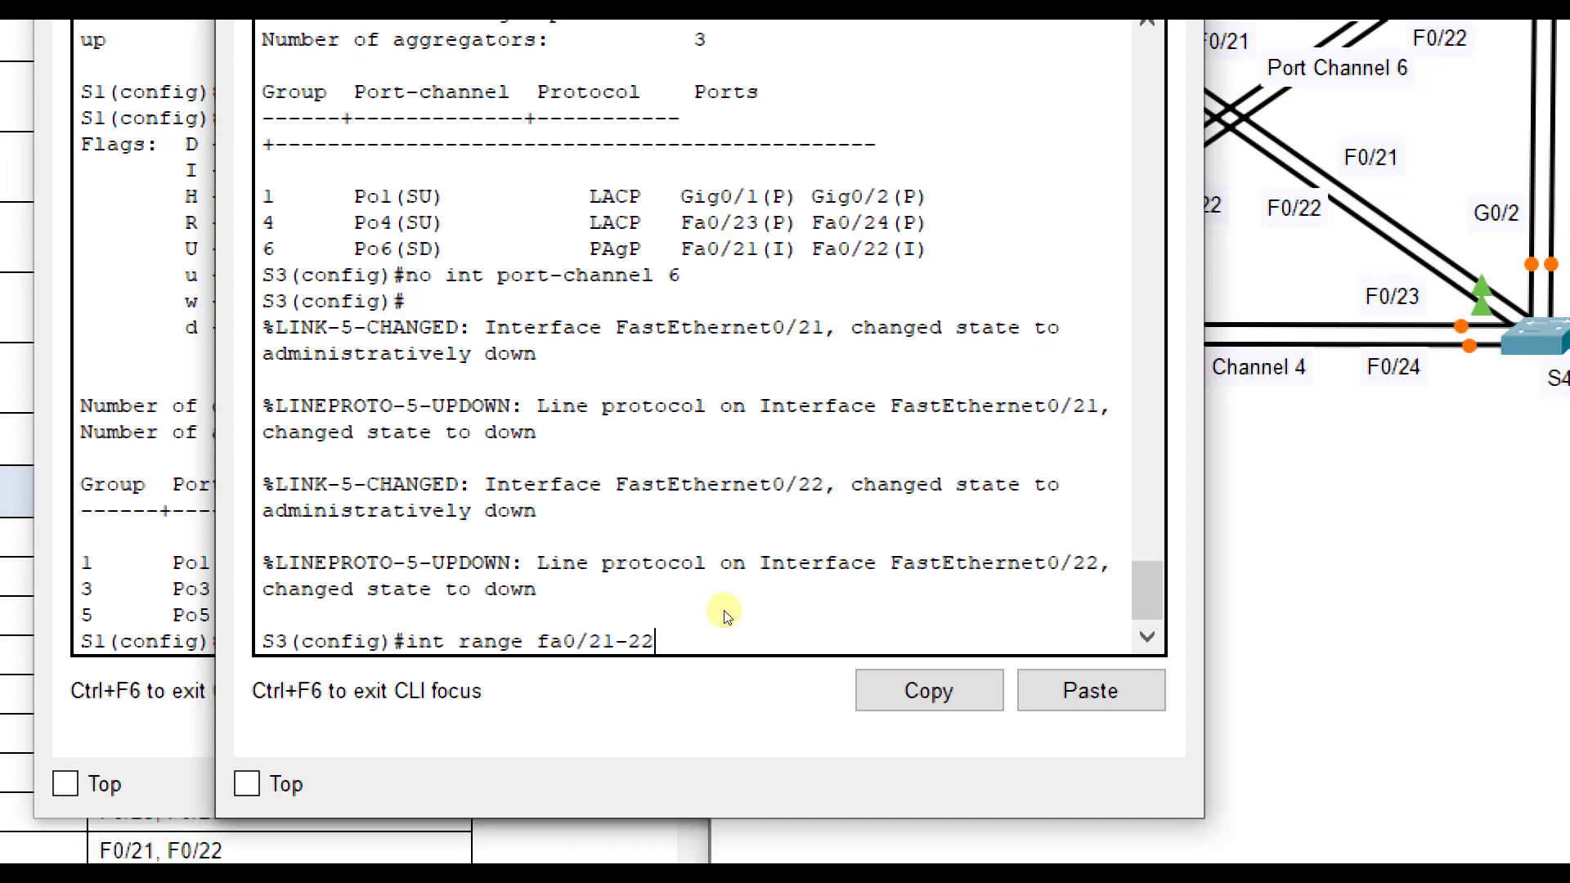
{"action": "key", "text": "Return"}
{"action": "type", "text": "ch"}
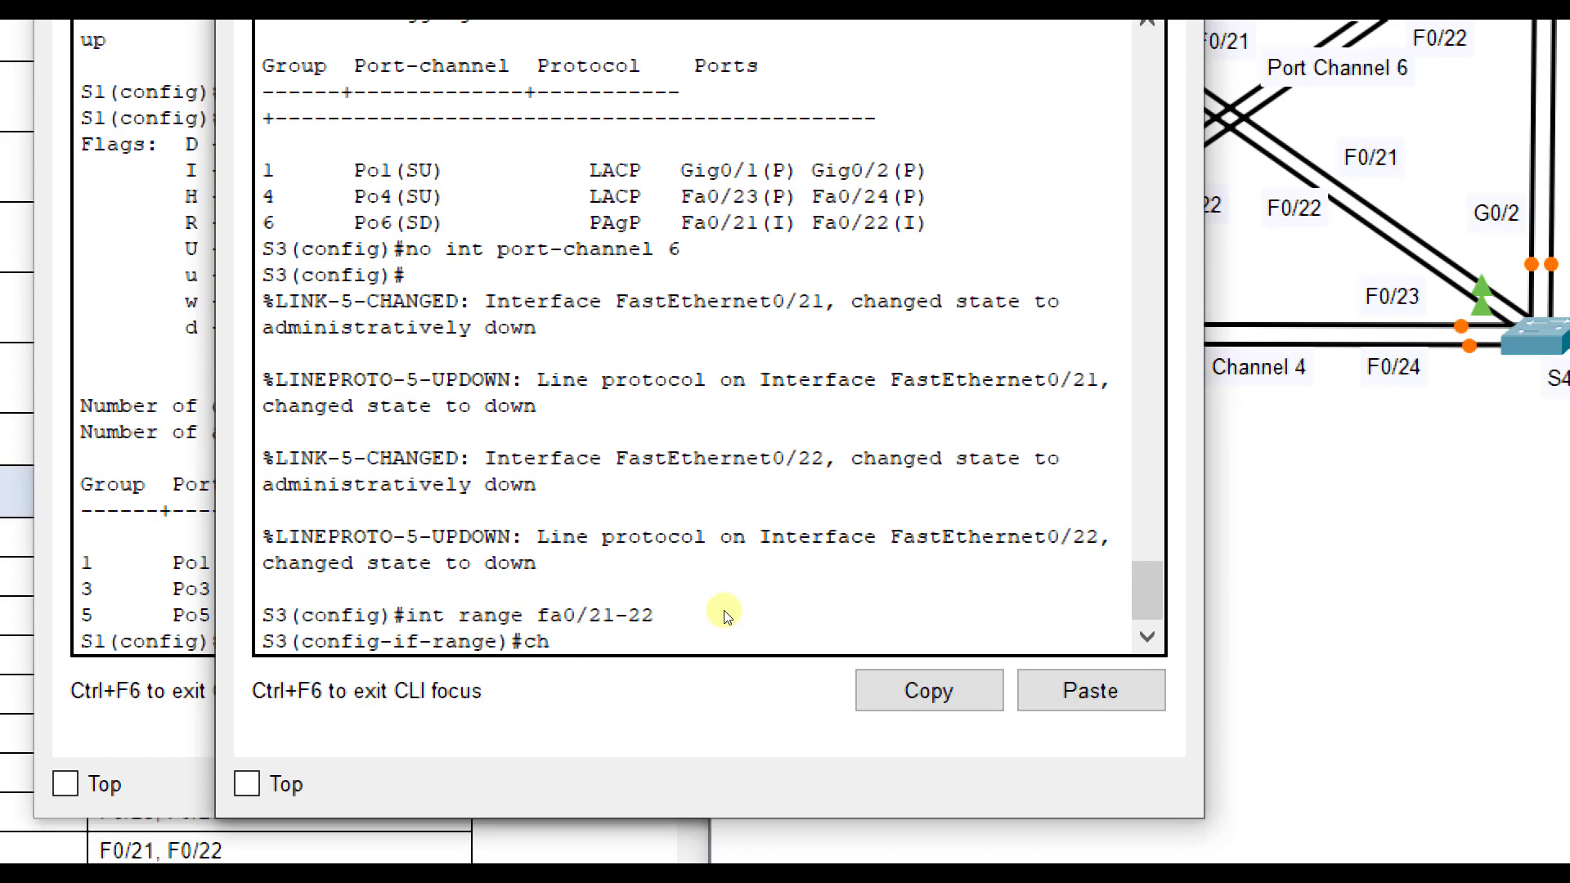
{"action": "type", "text": "annel-gro"}
{"action": "key", "text": "Tab"}
{"action": "type", "text": "6 mode active"}
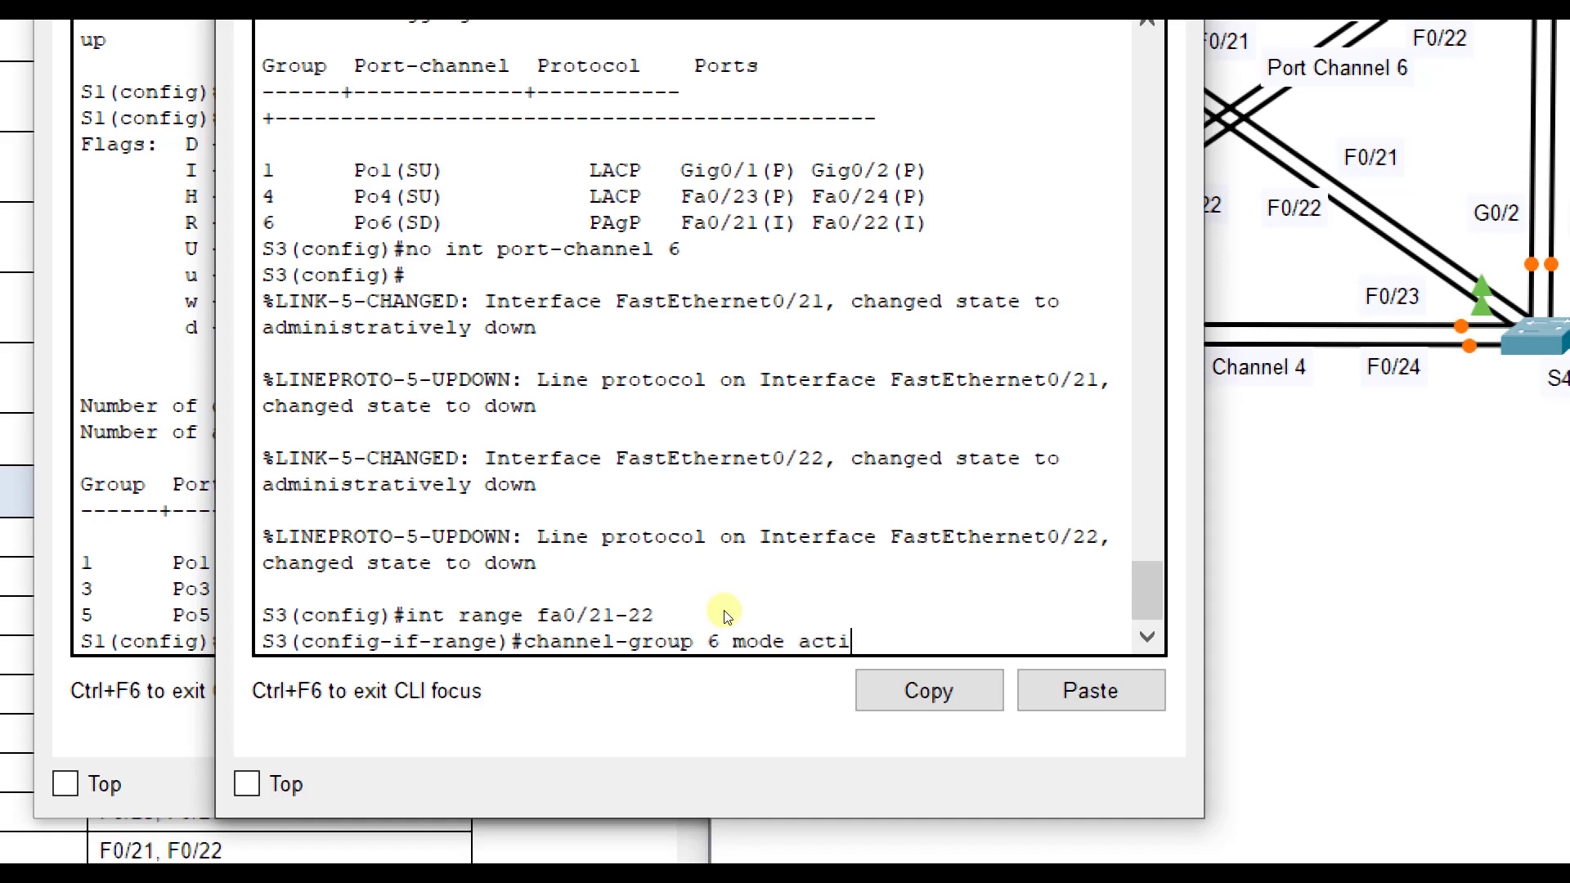
{"action": "key", "text": "Return"}
Bring up the fa0/21-22 interface range on S3 with "no shutdown".
{"action": "key", "text": "Return"}
{"action": "type", "text": "no shut"}
{"action": "key", "text": "BackSpace"}
{"action": "type", "text": "hutdown"}
{"action": "key", "text": "Return"}
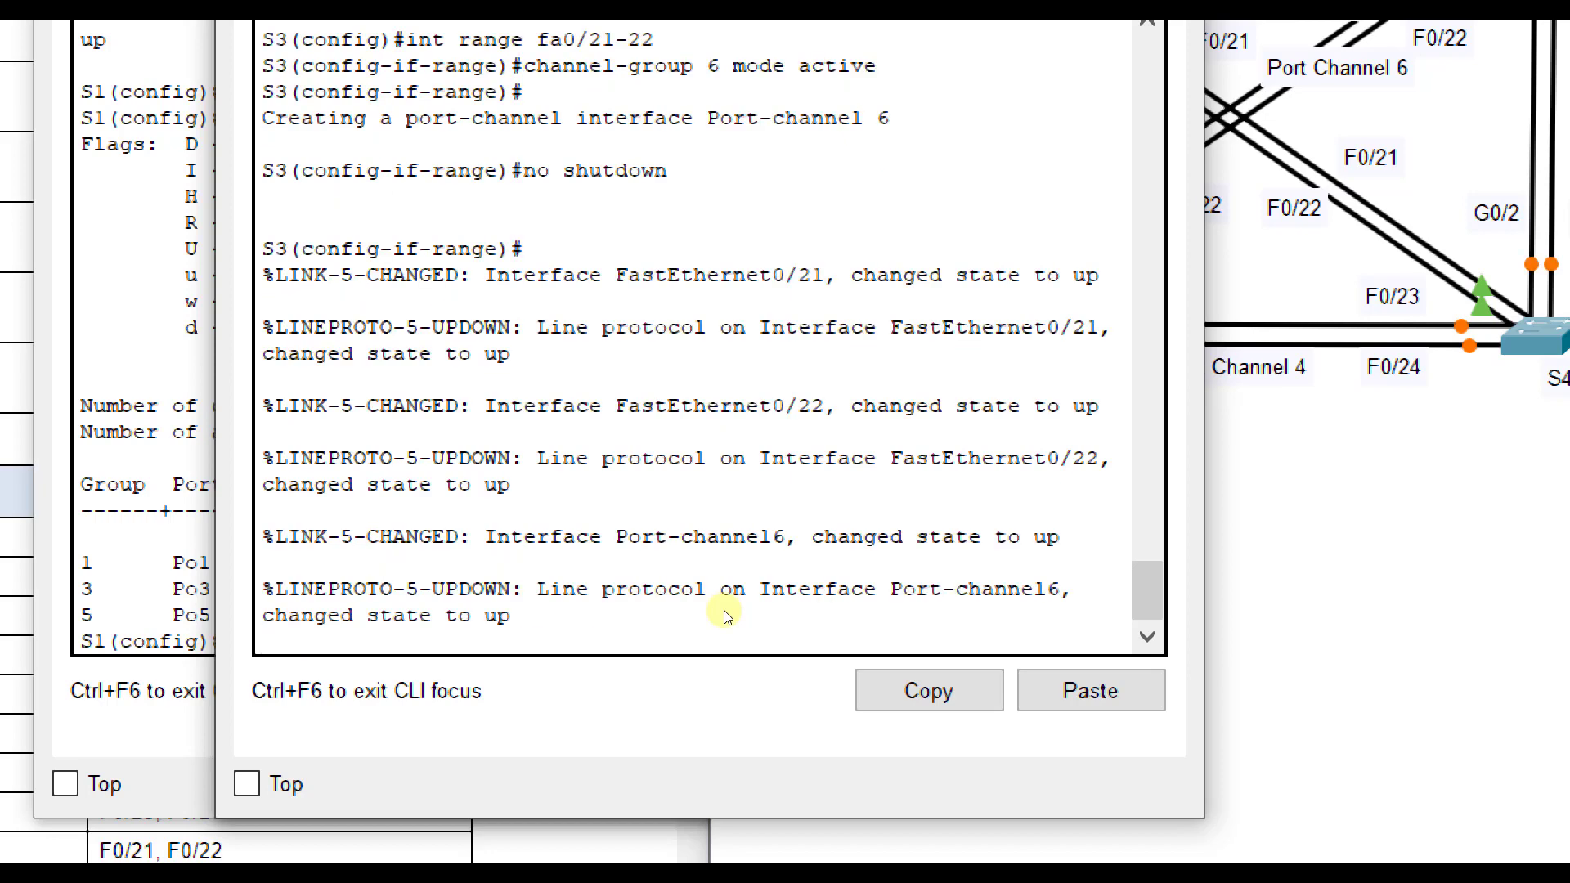
Set port-channel 6 on S3 to trunk mode with "switchport mode trunk" and display the switch's EtherChannel summary.
{"action": "type", "text": "exit"}
{"action": "key", "text": "Return"}
{"action": "type", "text": "int "}
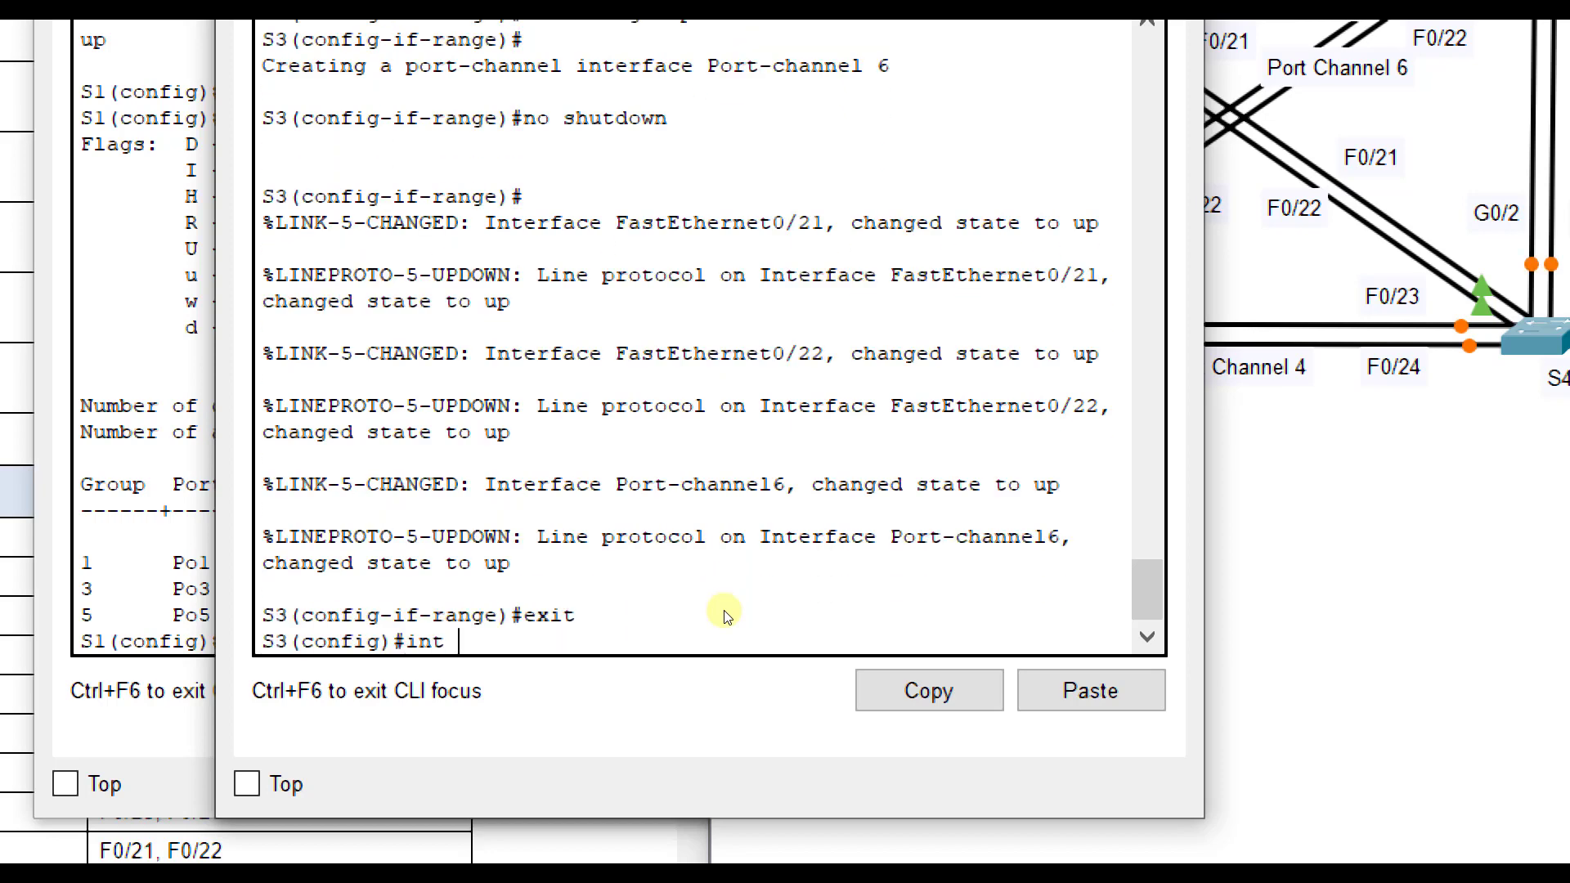
{"action": "type", "text": "port-channel 6"}
{"action": "key", "text": "Return"}
{"action": "type", "text": "switchport mode trunk"}
{"action": "key", "text": "Return"}
{"action": "type", "text": "exit"}
{"action": "key", "text": "Return"}
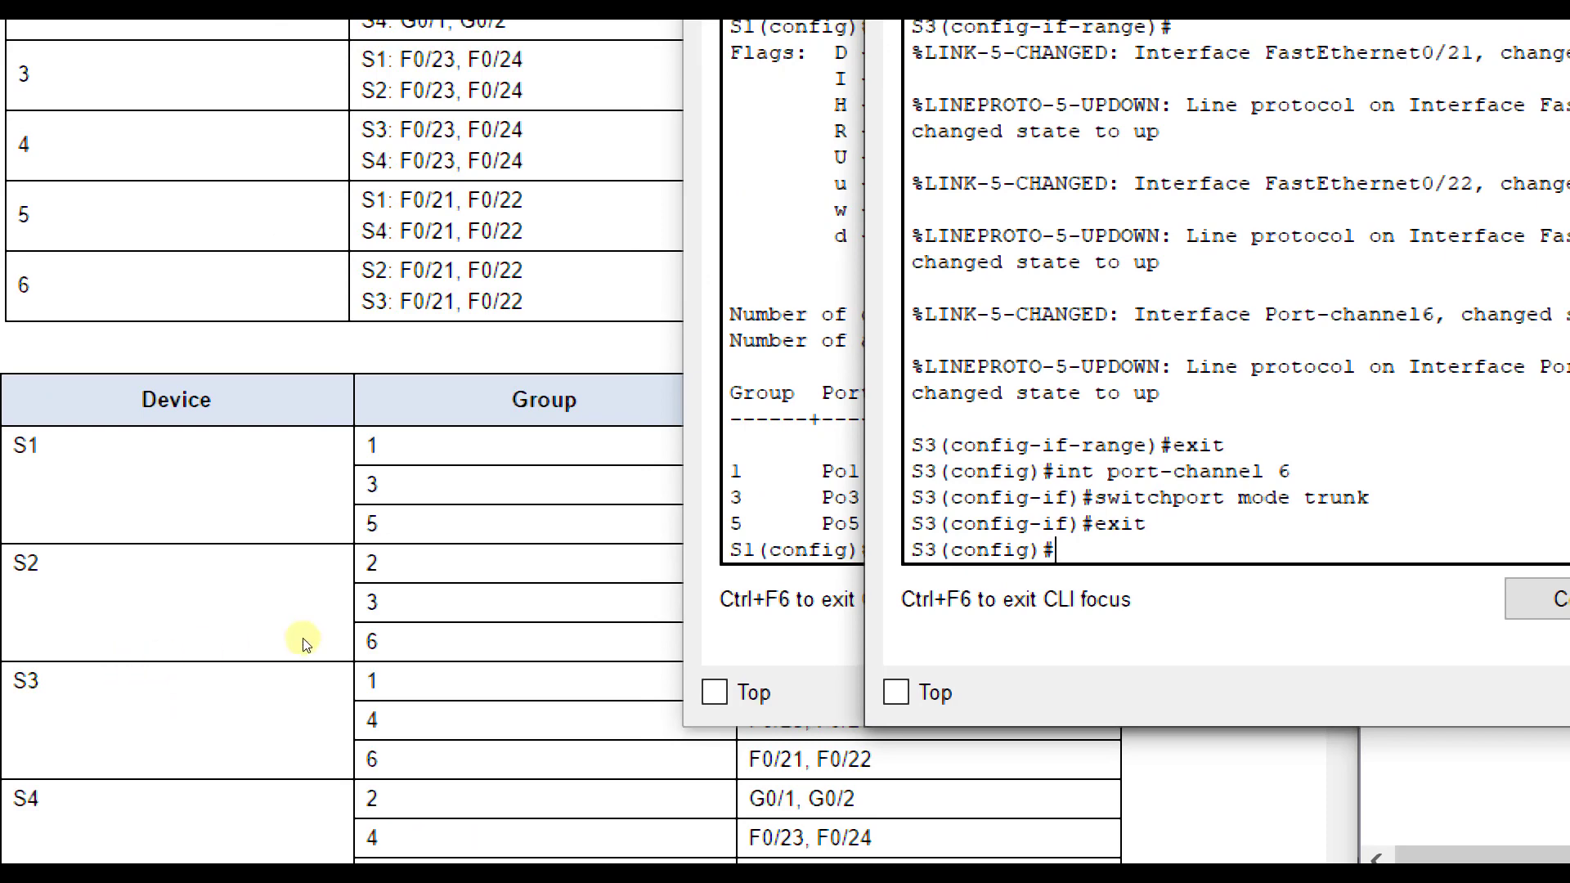
{"action": "type", "text": "o show etherchannel summary"}
{"action": "key", "text": "Return"}
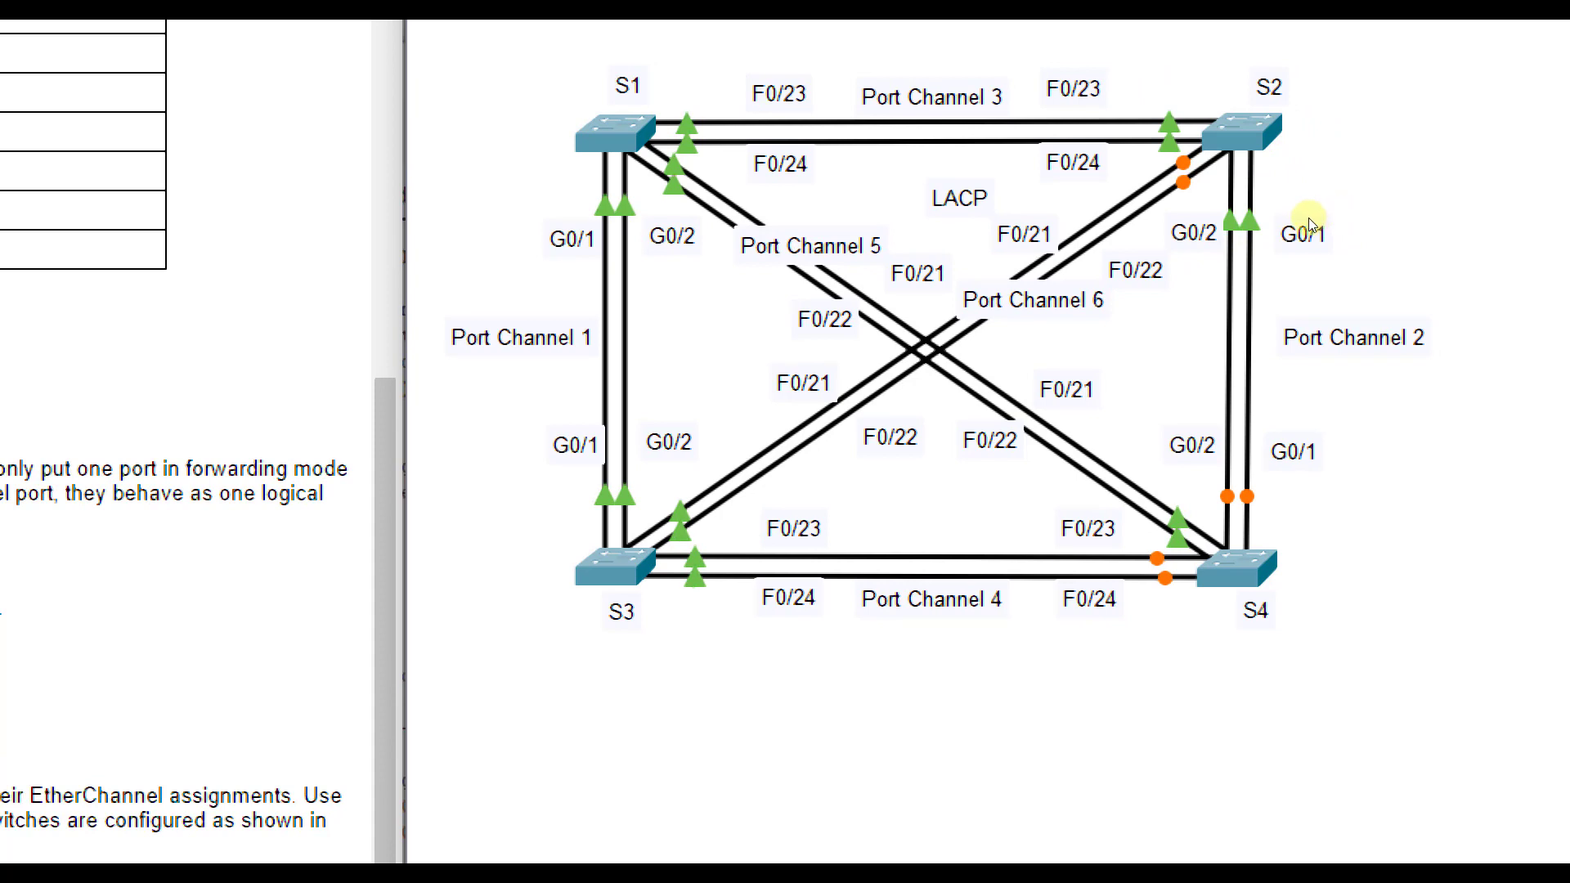
Open S1's command line and display its running configuration with "do show run".
{"action": "left_click", "coordinate": [613, 131]}
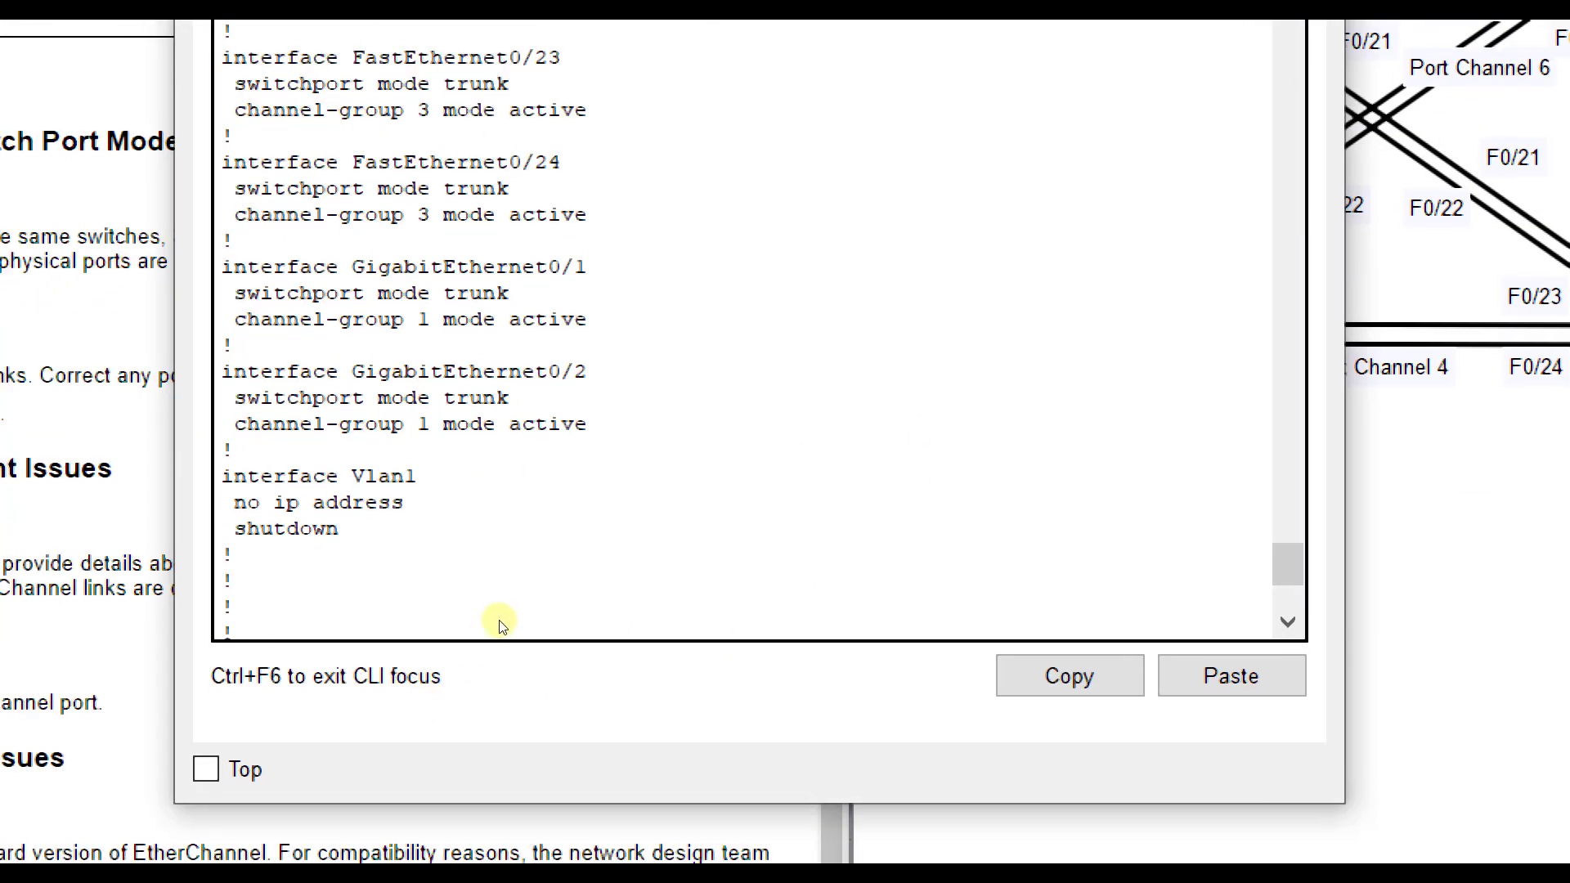
{"action": "scroll", "coordinate": [538, 568], "scroll_direction": "down", "scroll_amount": 5}
{"action": "type", "text": "show run"}
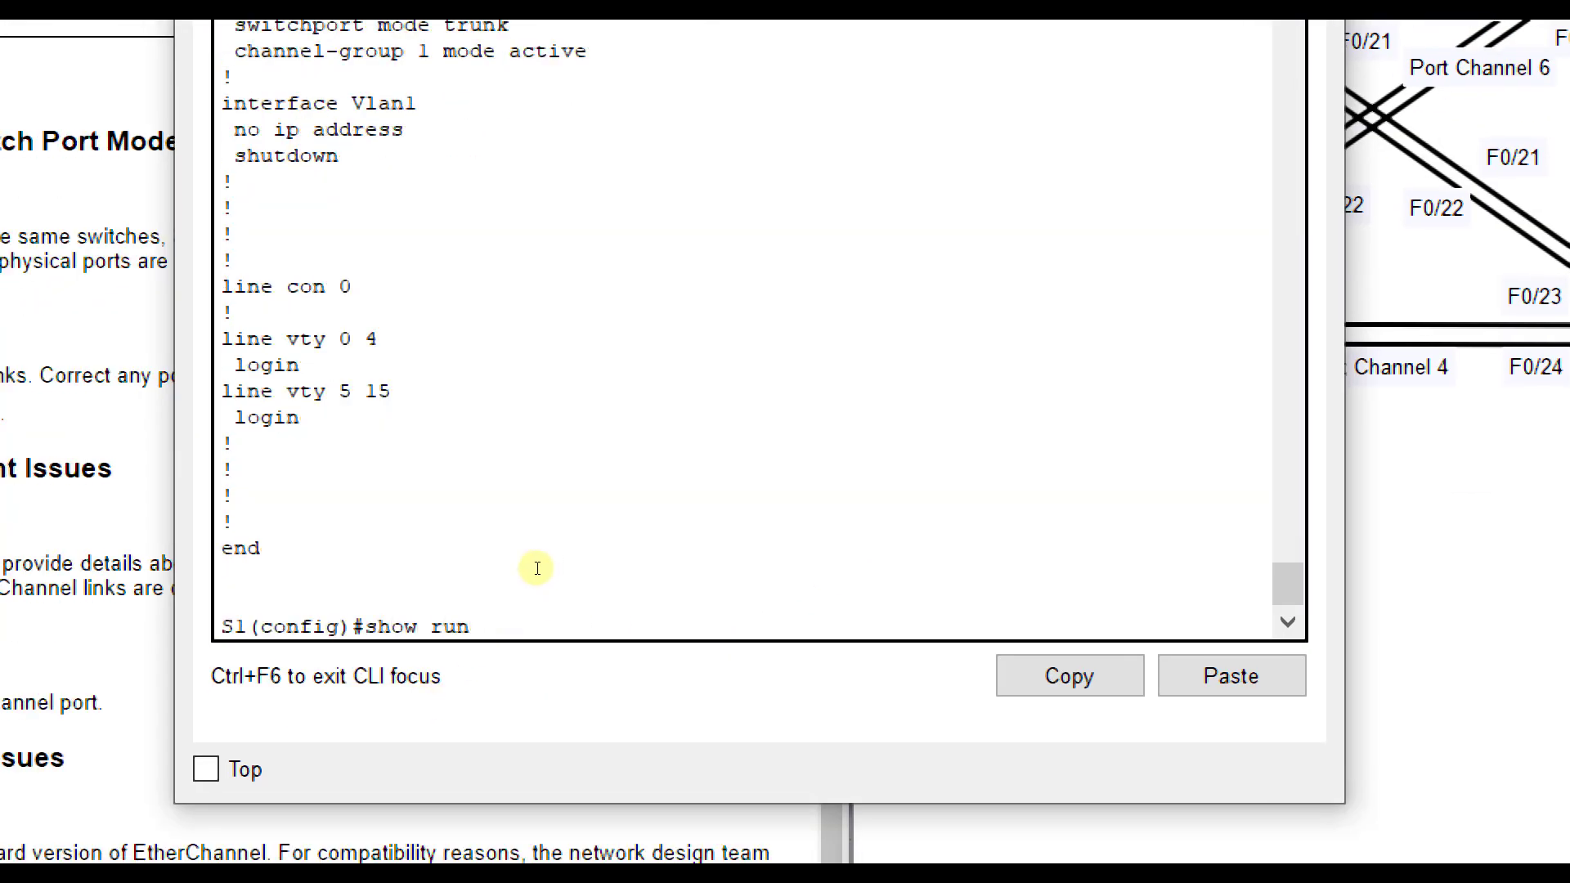
{"action": "key", "text": "Return"}
{"action": "type", "text": "do show run"}
{"action": "key", "text": "Return"}
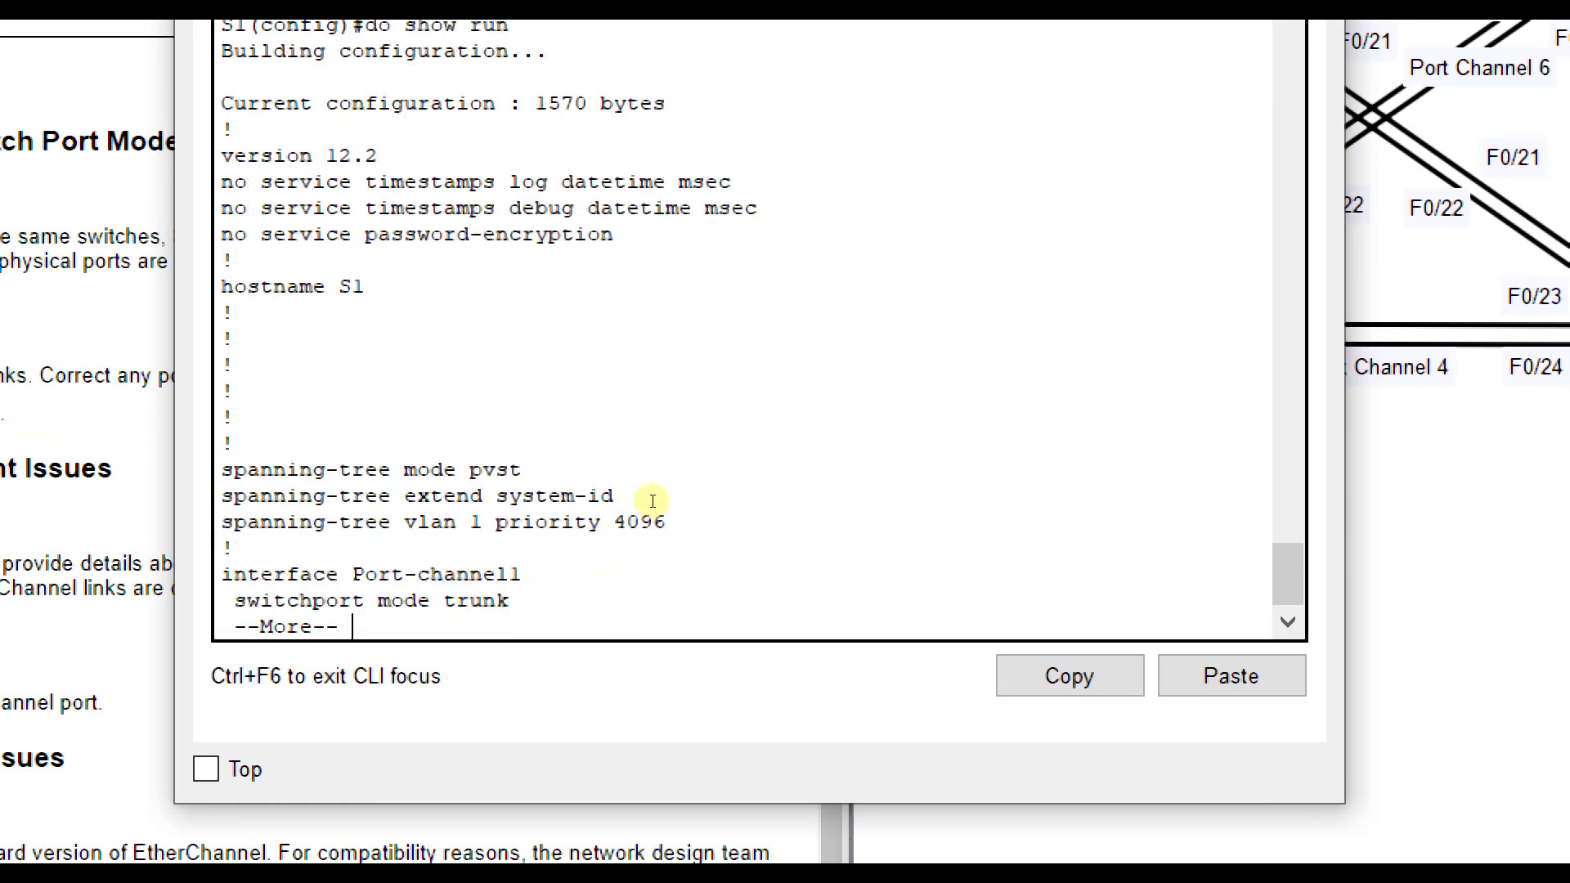
Check the switchport modes and channel groups of S1's port-channel and physical interfaces in the running configuration.
{"action": "key", "text": "space"}
{"action": "scroll", "coordinate": [649, 480], "scroll_direction": "up", "scroll_amount": 2}
{"action": "left_click_drag", "start_coordinate": [510, 379], "coordinate": [221, 194]}
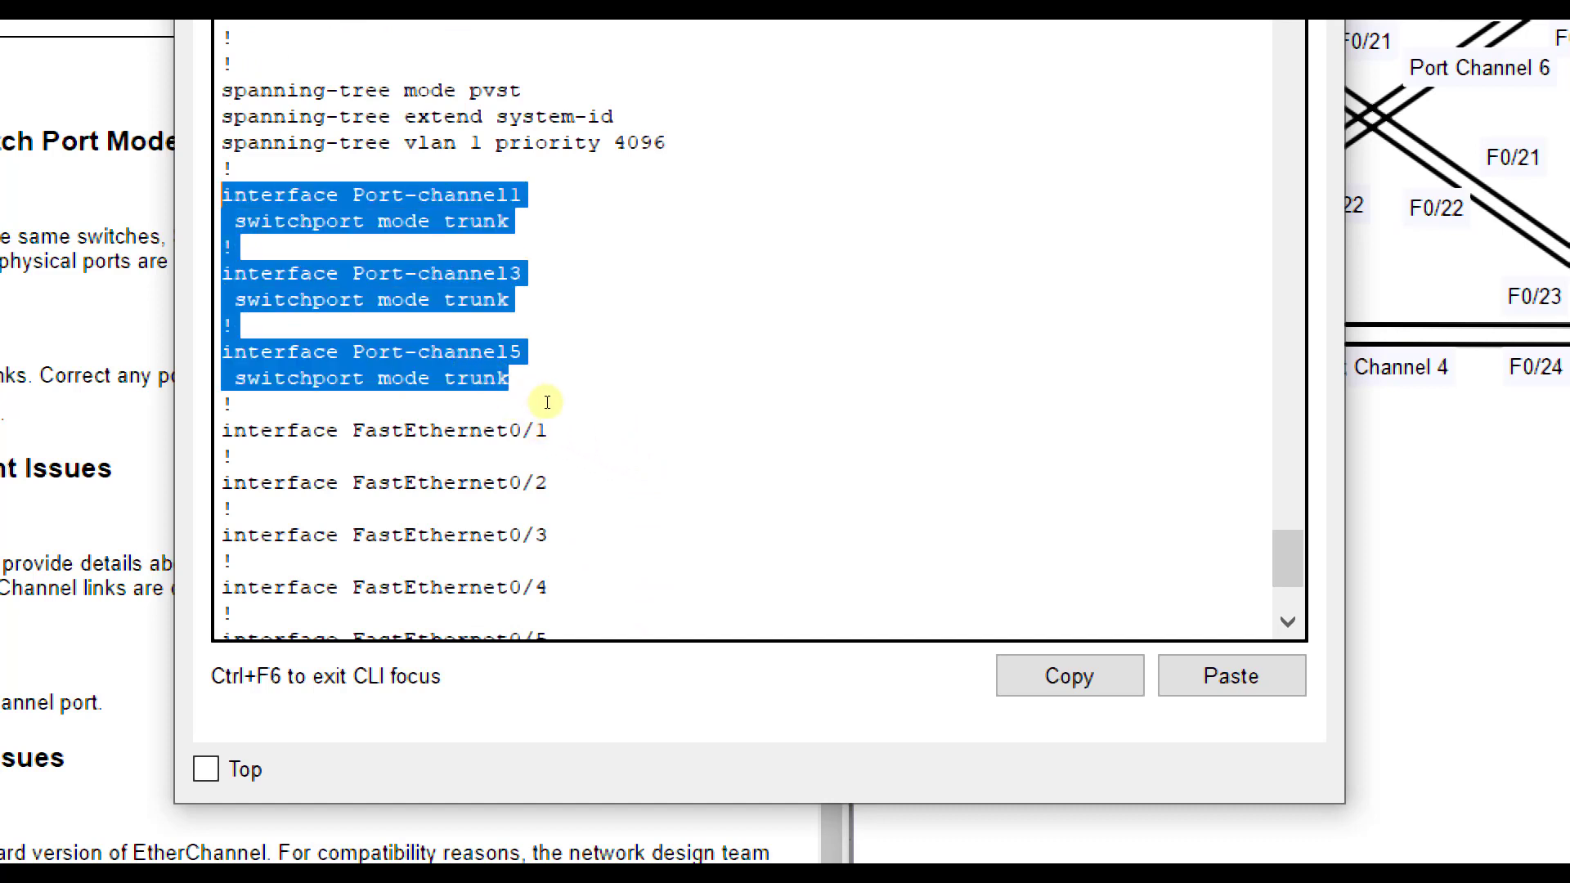
{"action": "left_click", "coordinate": [620, 424]}
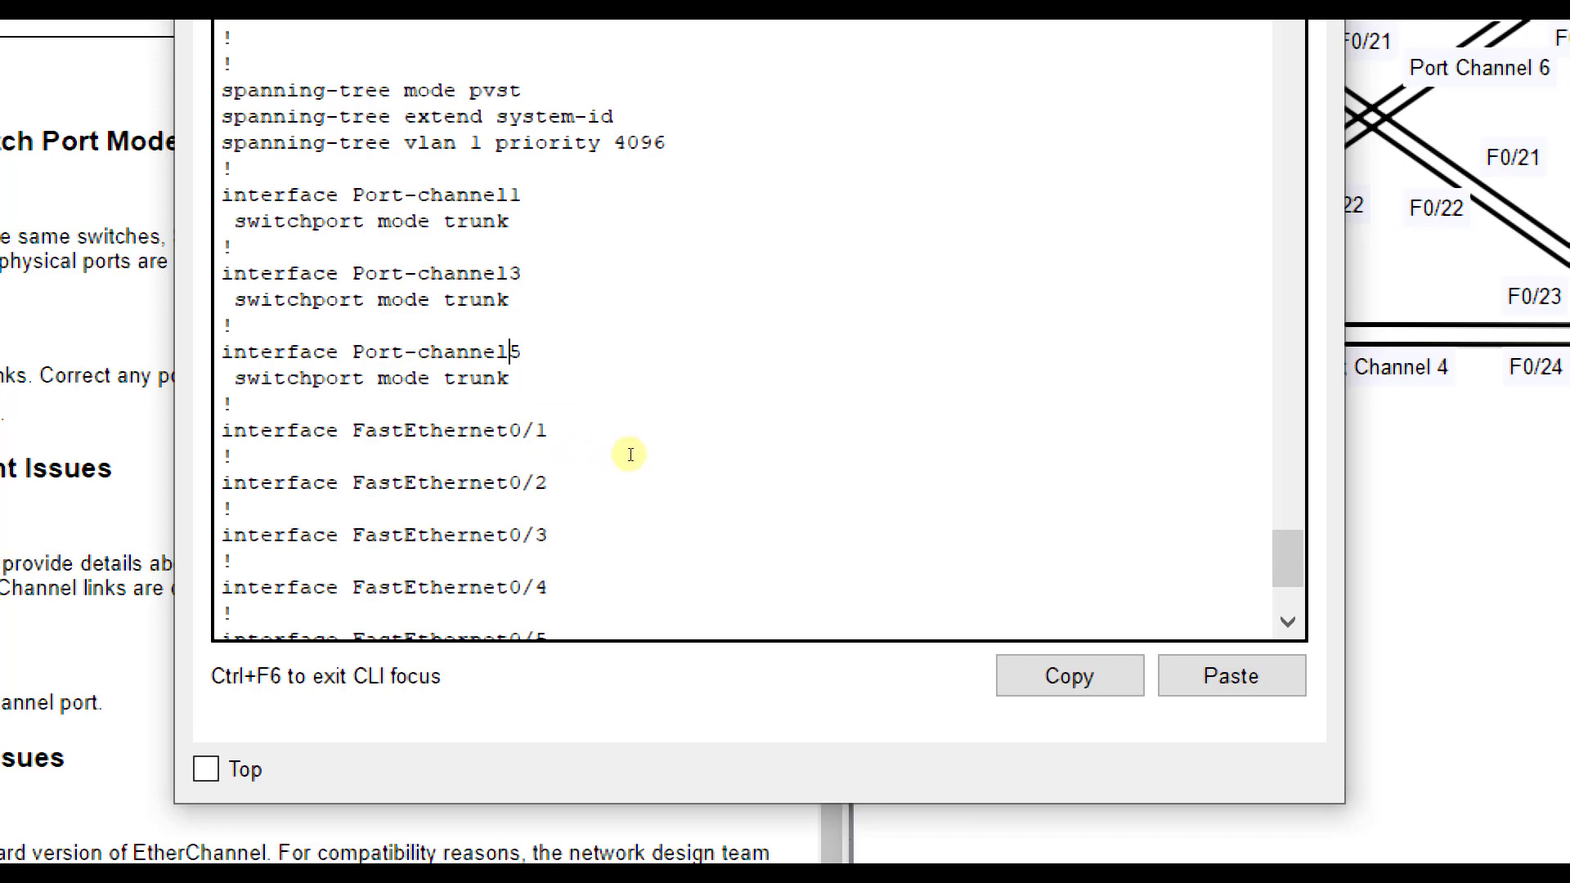
{"action": "key", "text": "space"}
{"action": "key", "text": "space"}
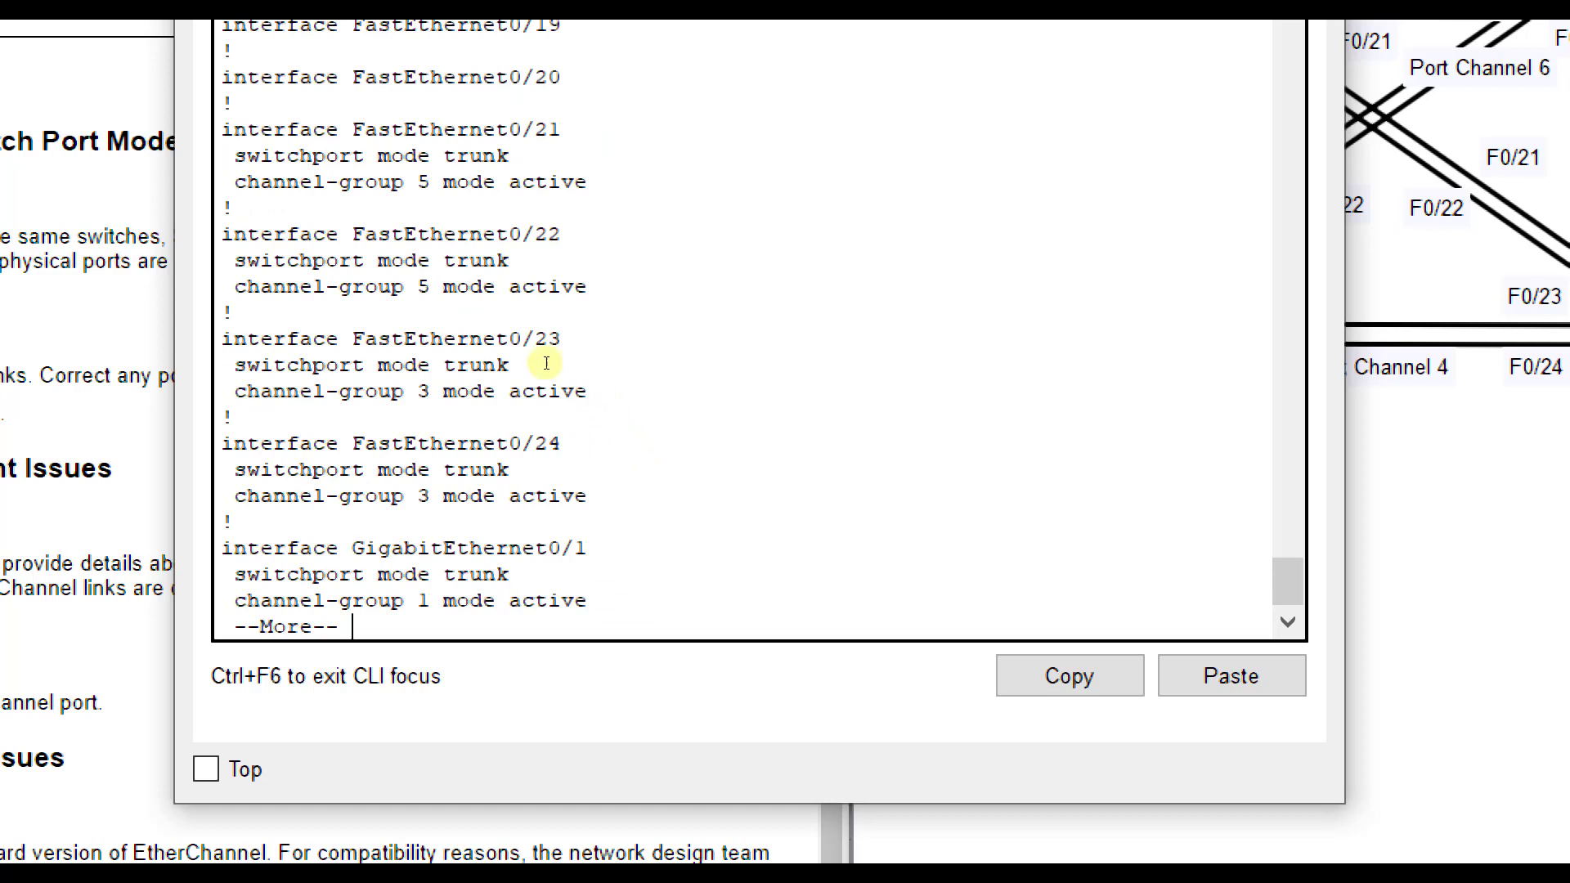
{"action": "key", "text": "space"}
{"action": "scroll", "coordinate": [601, 513], "scroll_direction": "up", "scroll_amount": 1}
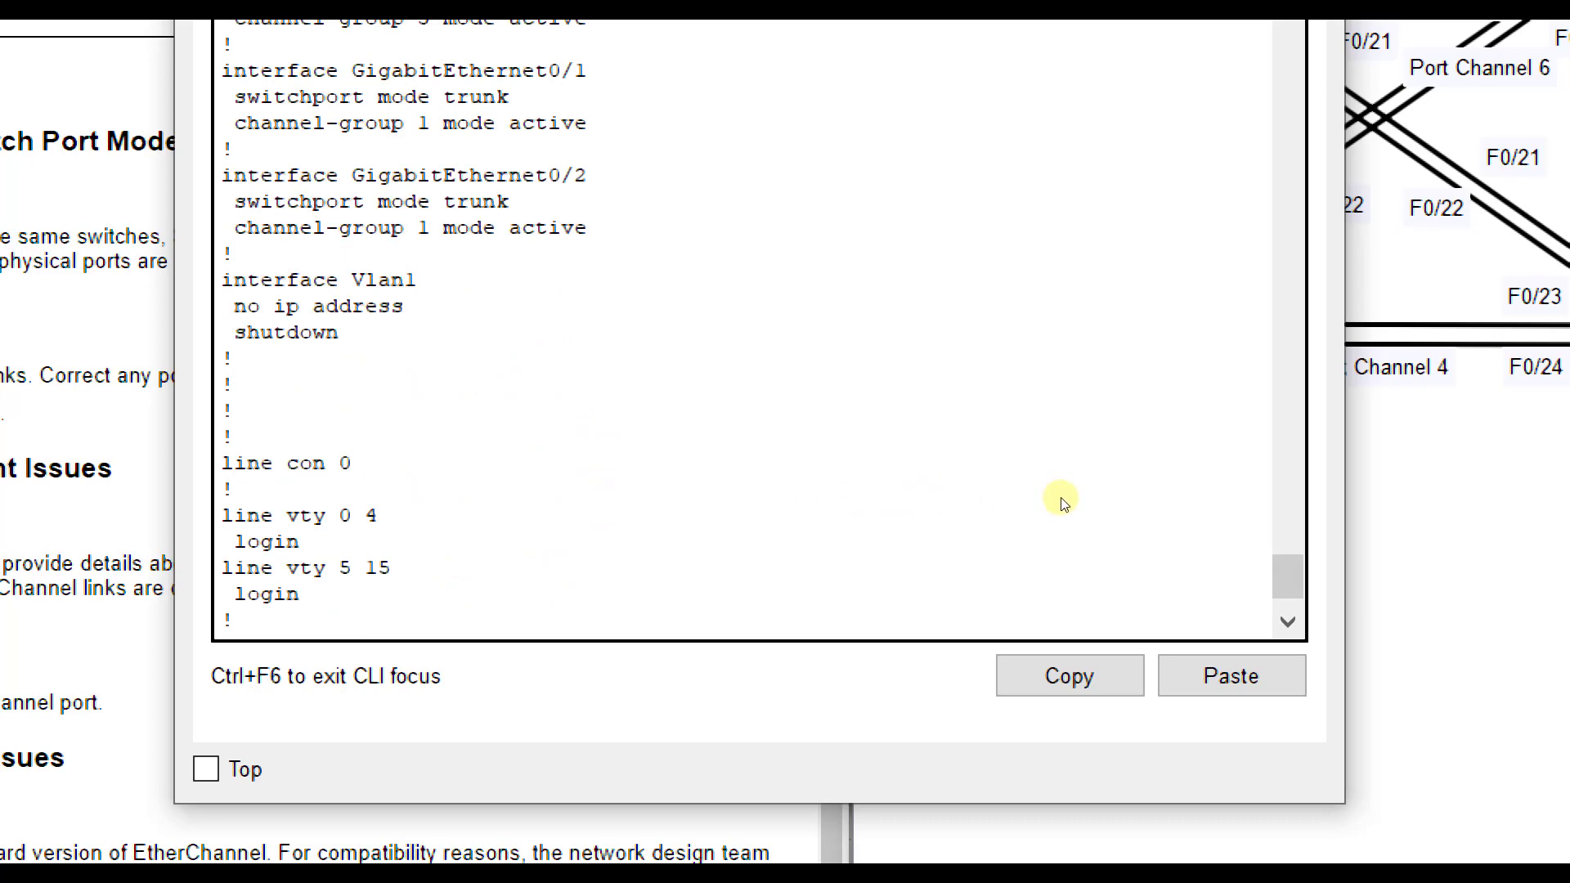
Switch to S2 and examine the switchport modes of its port-channel and physical interfaces in the running configuration.
{"action": "key", "text": "alt+Tab"}
{"action": "key", "text": "alt+Tab"}
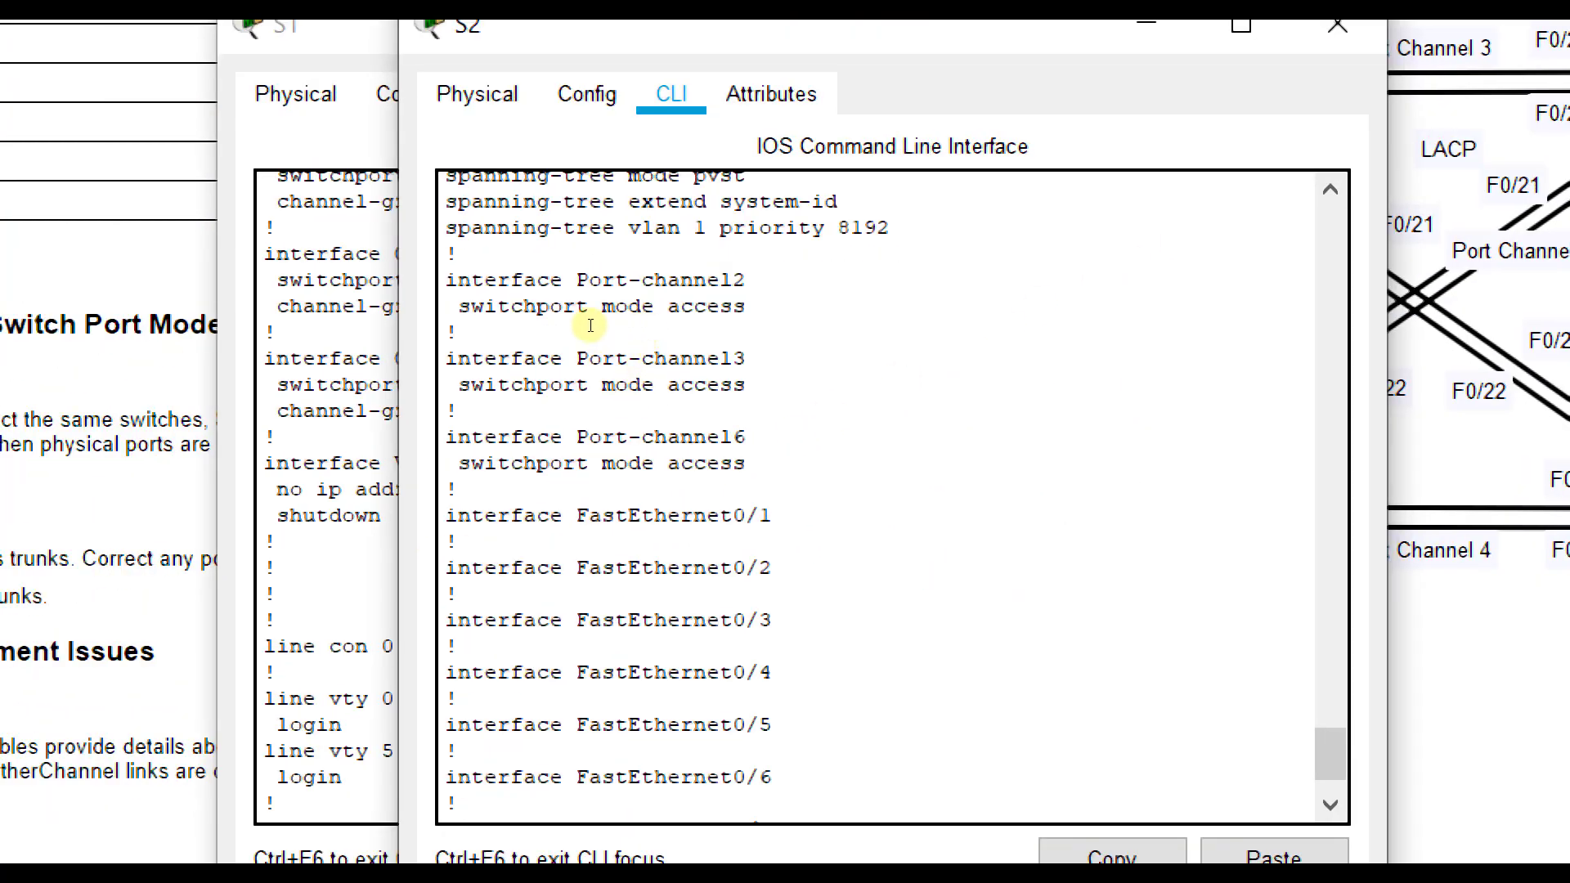
{"action": "left_click_drag", "start_coordinate": [562, 320], "coordinate": [714, 413]}
{"action": "key", "text": "space"}
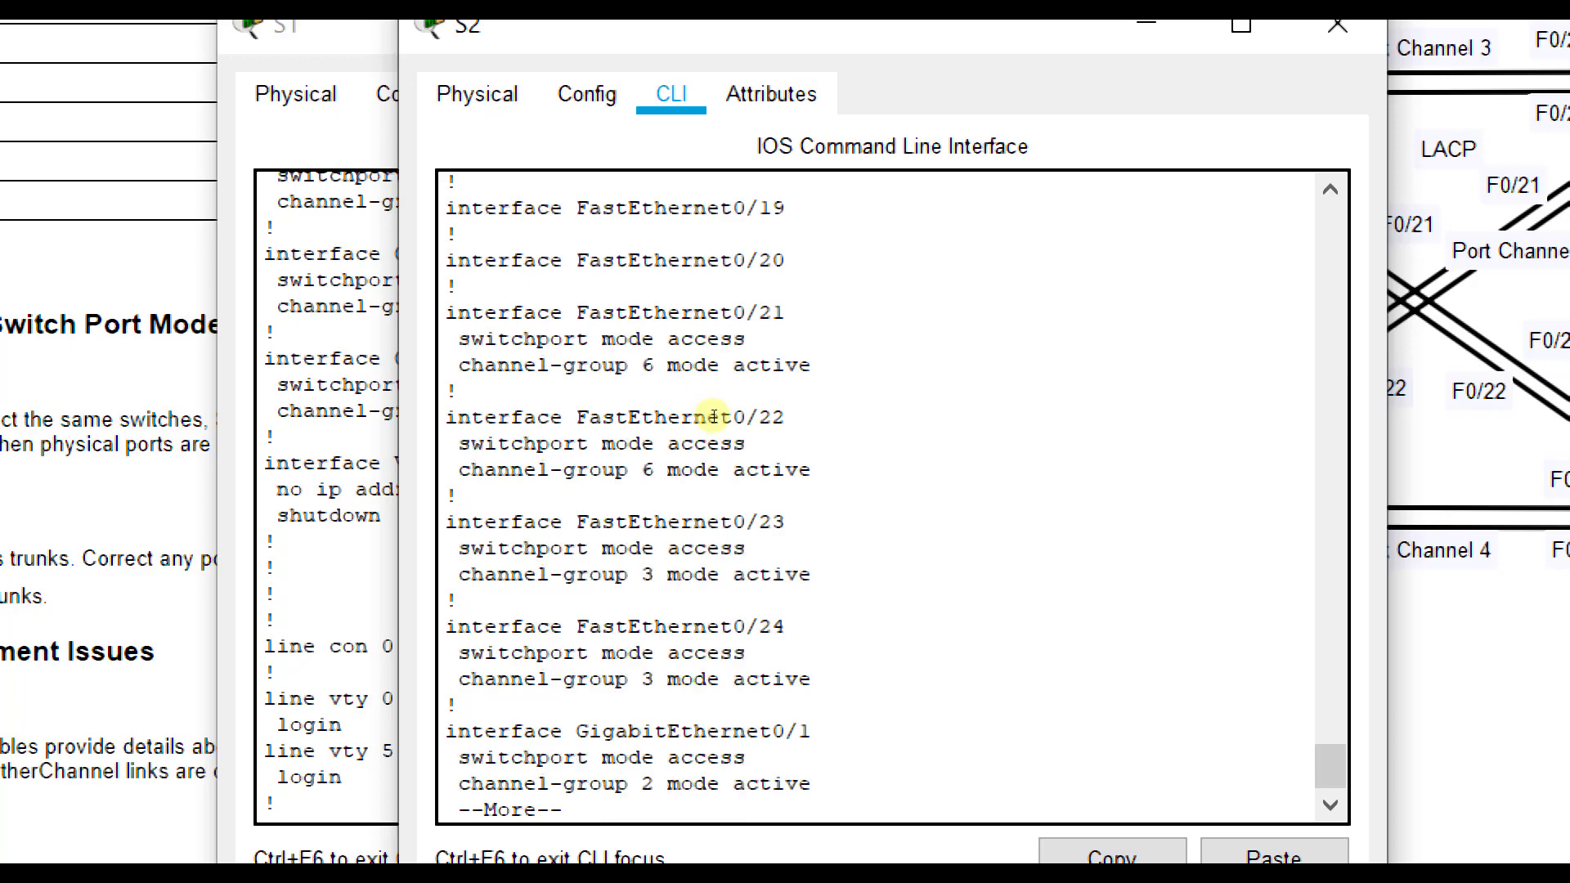
{"action": "key", "text": "space"}
{"action": "key", "text": "space"}
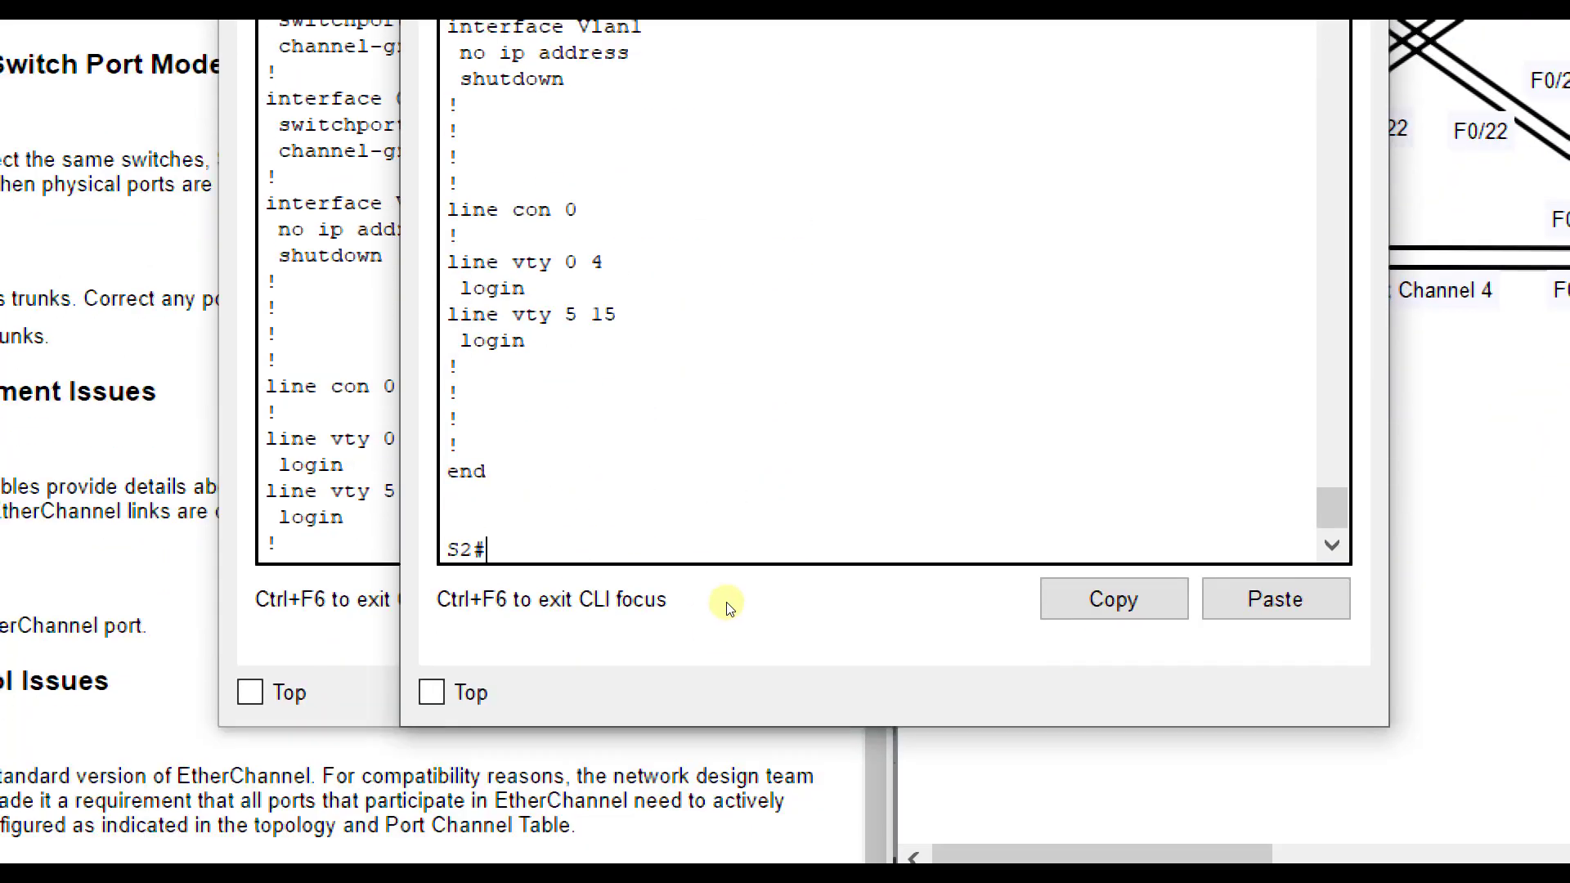
{"action": "scroll", "coordinate": [725, 460], "scroll_direction": "up", "scroll_amount": 10}
{"action": "scroll", "coordinate": [725, 460], "scroll_direction": "up", "scroll_amount": 5}
{"action": "scroll", "coordinate": [725, 464], "scroll_direction": "down", "scroll_amount": 15}
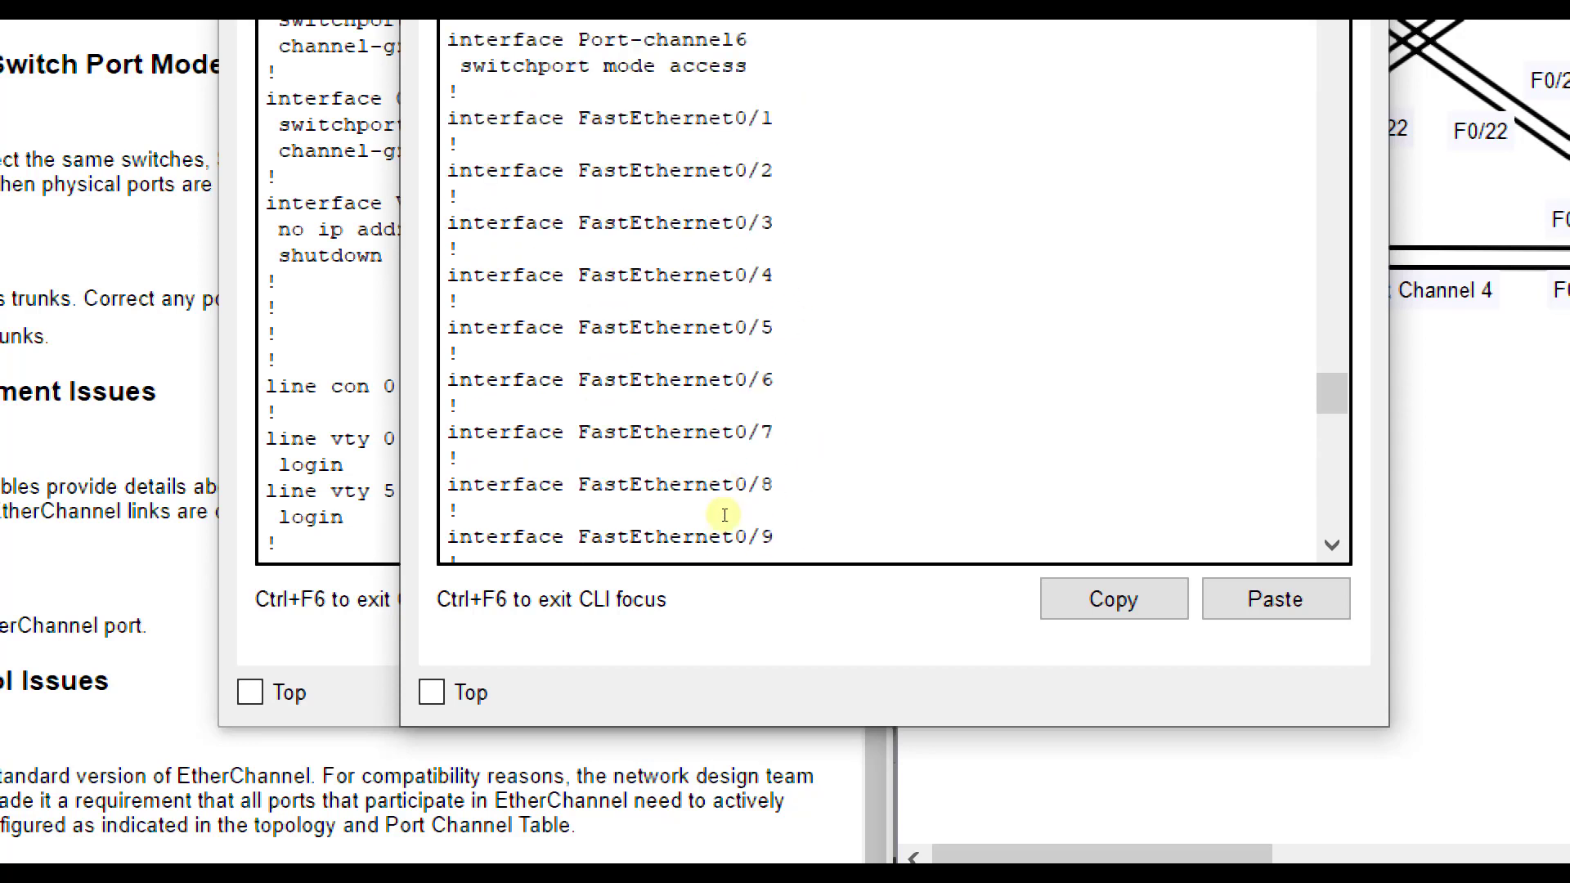
Enter global configuration on S2 and set port-channel 2 to trunk mode with "switchport mode trunk".
{"action": "type", "text": "config t"}
{"action": "key", "text": "Return"}
{"action": "type", "text": "int portchan"}
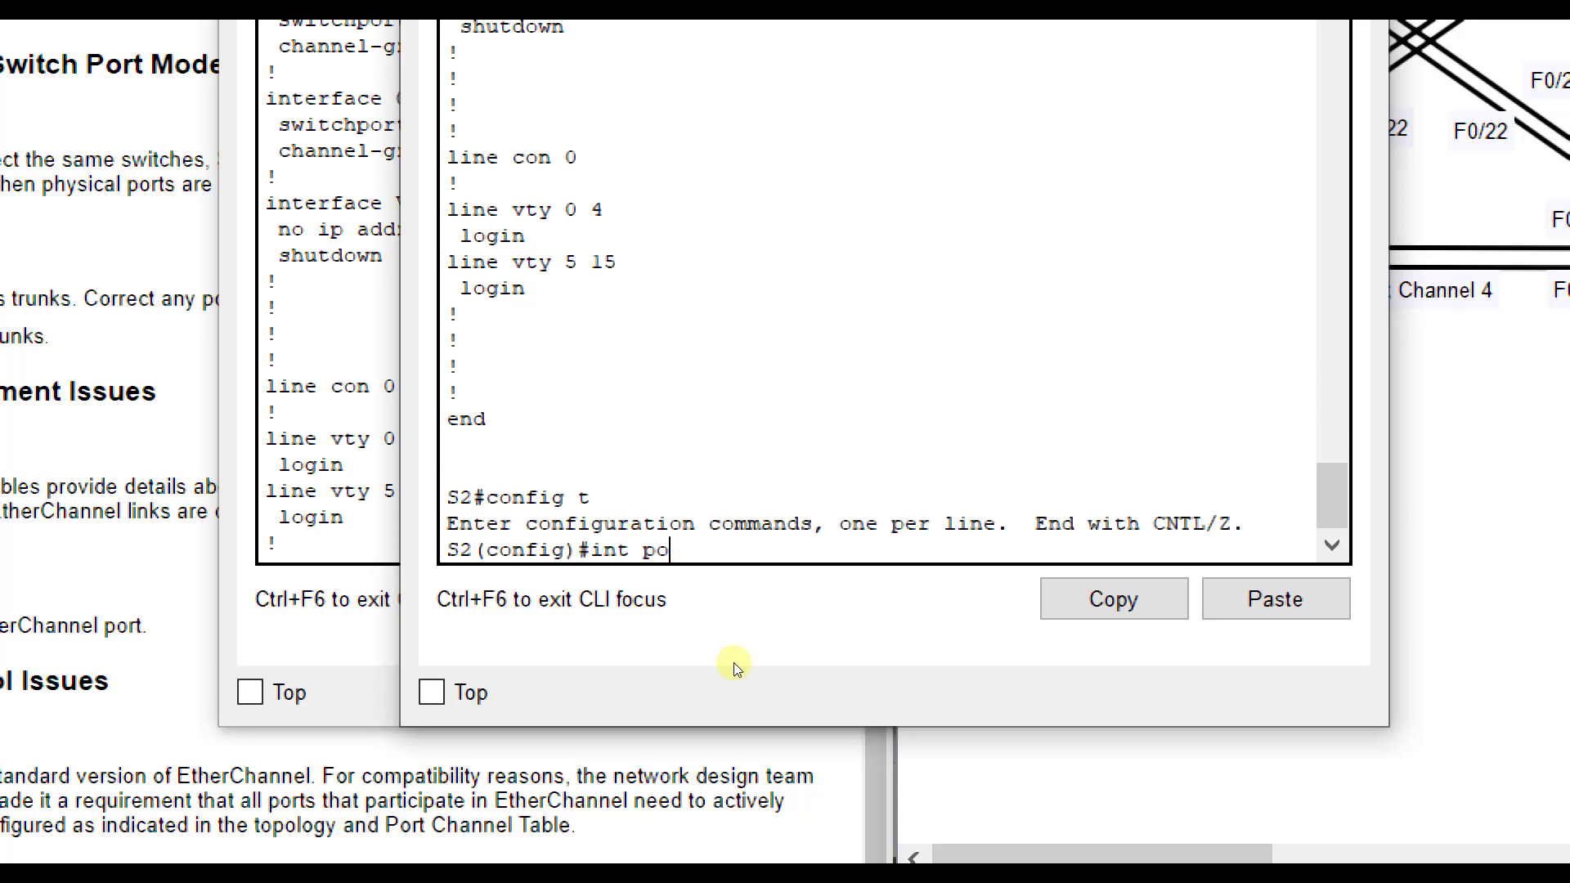
{"action": "key", "text": "BackSpace"}
{"action": "key", "text": "BackSpace"}
{"action": "key", "text": "BackSpace"}
{"action": "key", "text": "BackSpace"}
{"action": "type", "text": "-channel 2"}
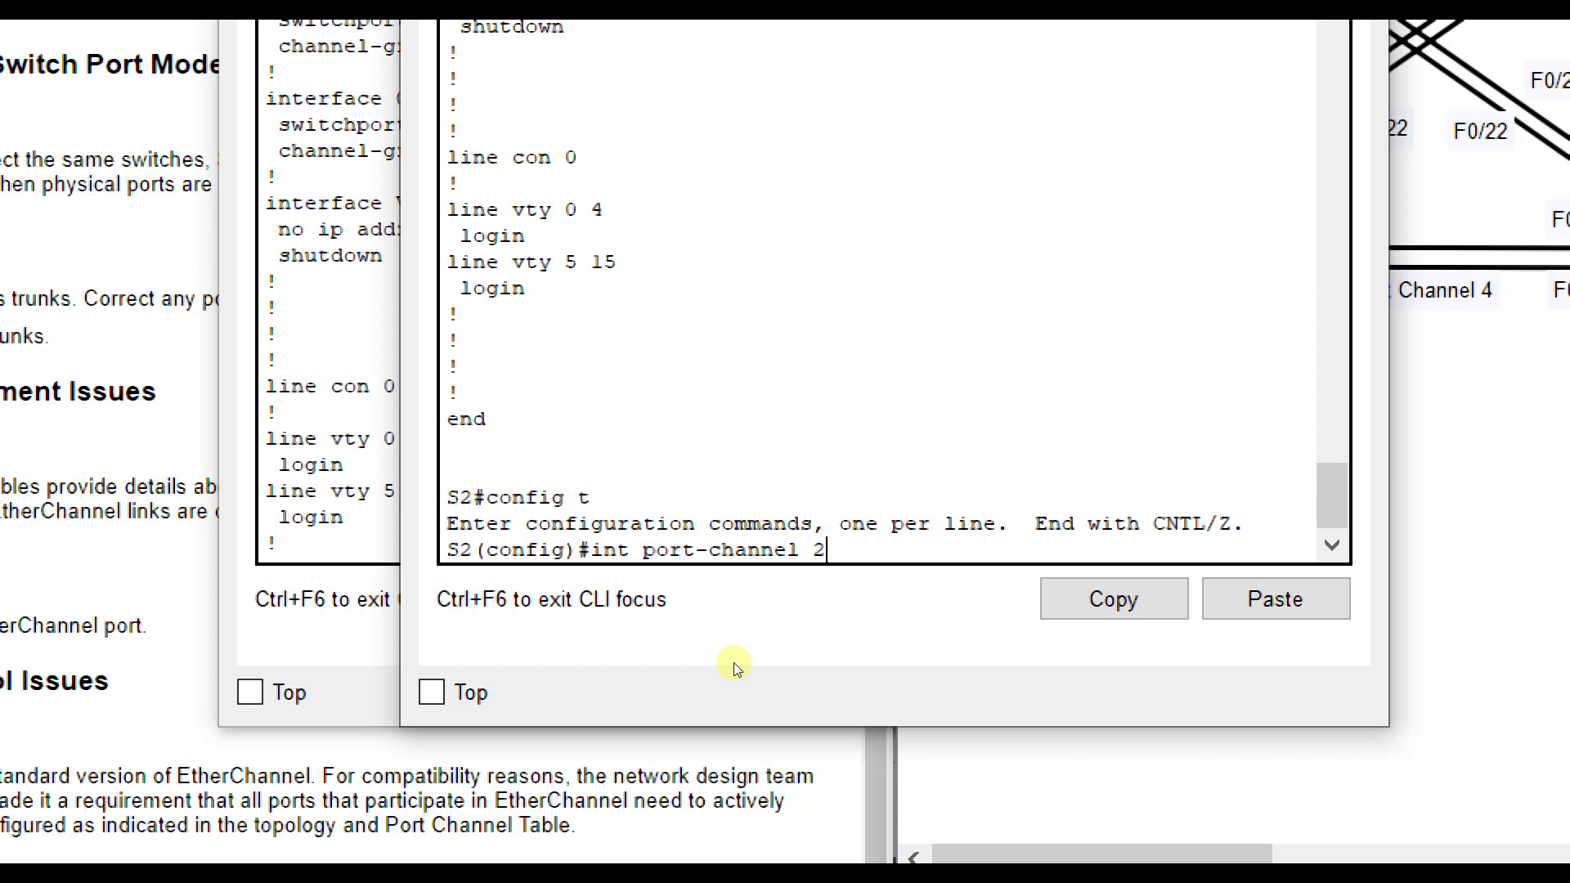
{"action": "key", "text": "Return"}
{"action": "type", "text": "switchport mode trunk"}
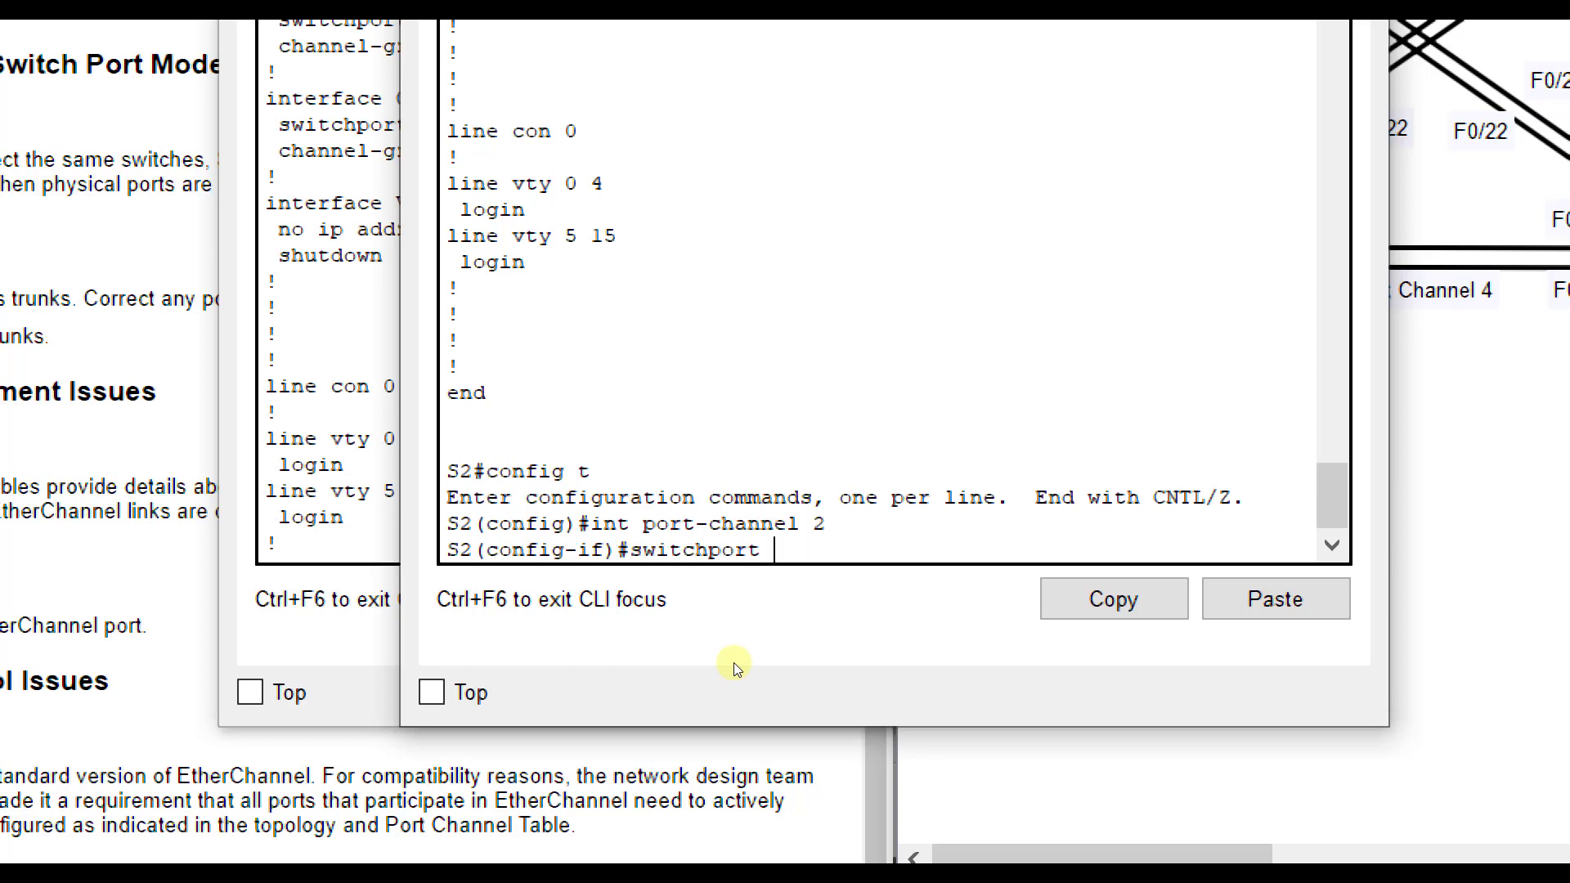
{"action": "key", "text": "Return"}
{"action": "type", "text": "exit"}
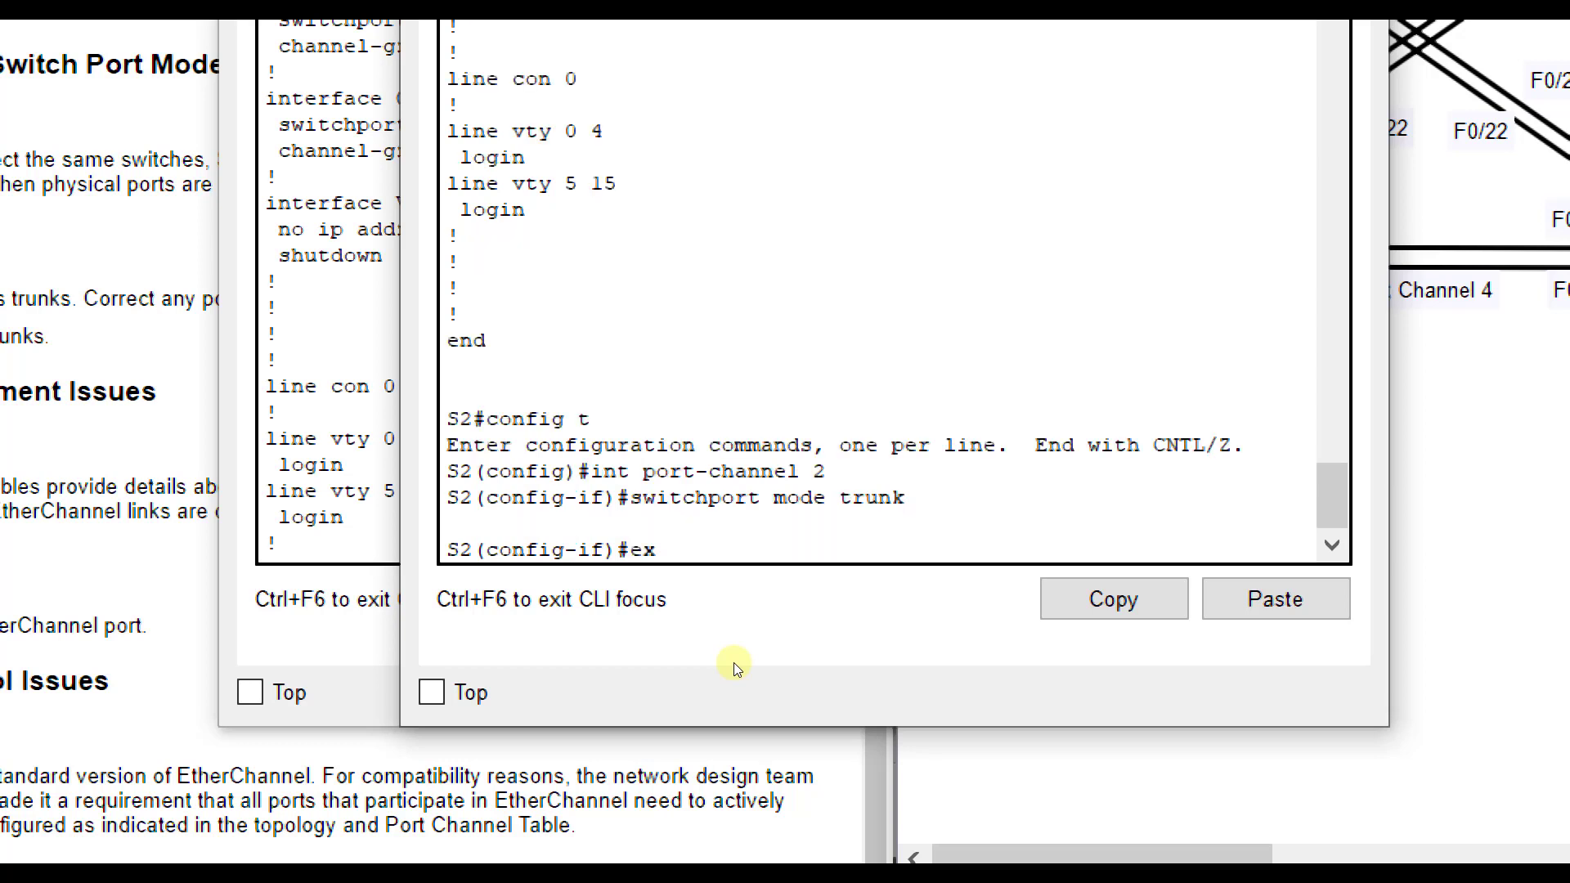
{"action": "key", "text": "Return"}
Set port-channel 6 on S2 to trunk mode with "switchport mode trunk", returning to global configuration.
{"action": "type", "text": "int port0cha"}
{"action": "key", "text": "BackSpace"}
{"action": "key", "text": "BackSpace"}
{"action": "key", "text": "BackSpace"}
{"action": "key", "text": "BackSpace"}
{"action": "type", "text": "-channel "}
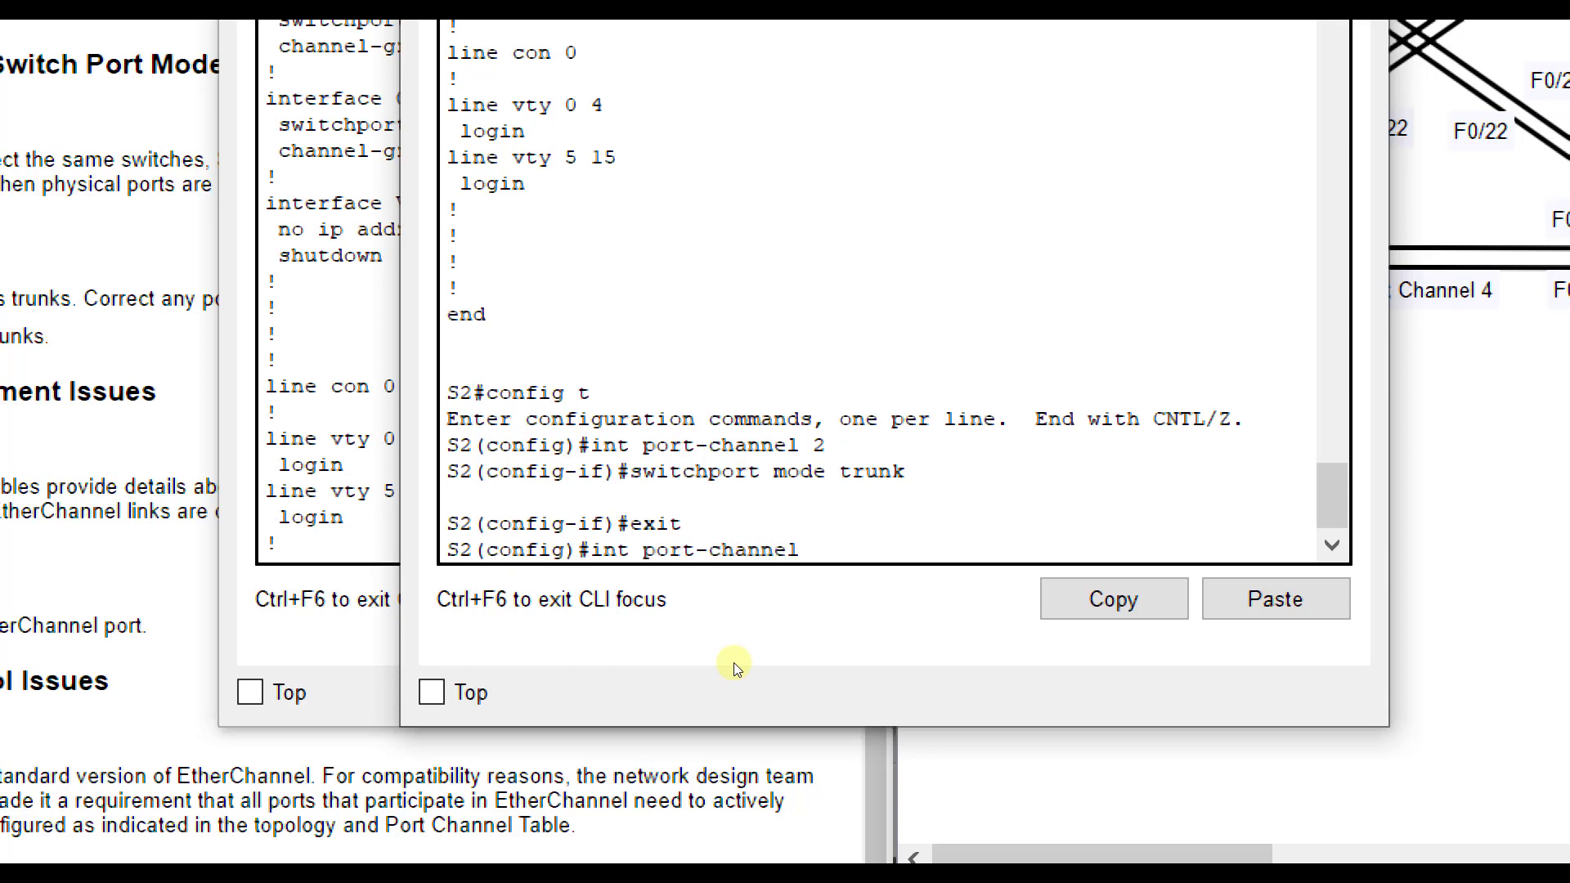
{"action": "type", "text": "6"}
{"action": "key", "text": "Return"}
{"action": "type", "text": "swit"}
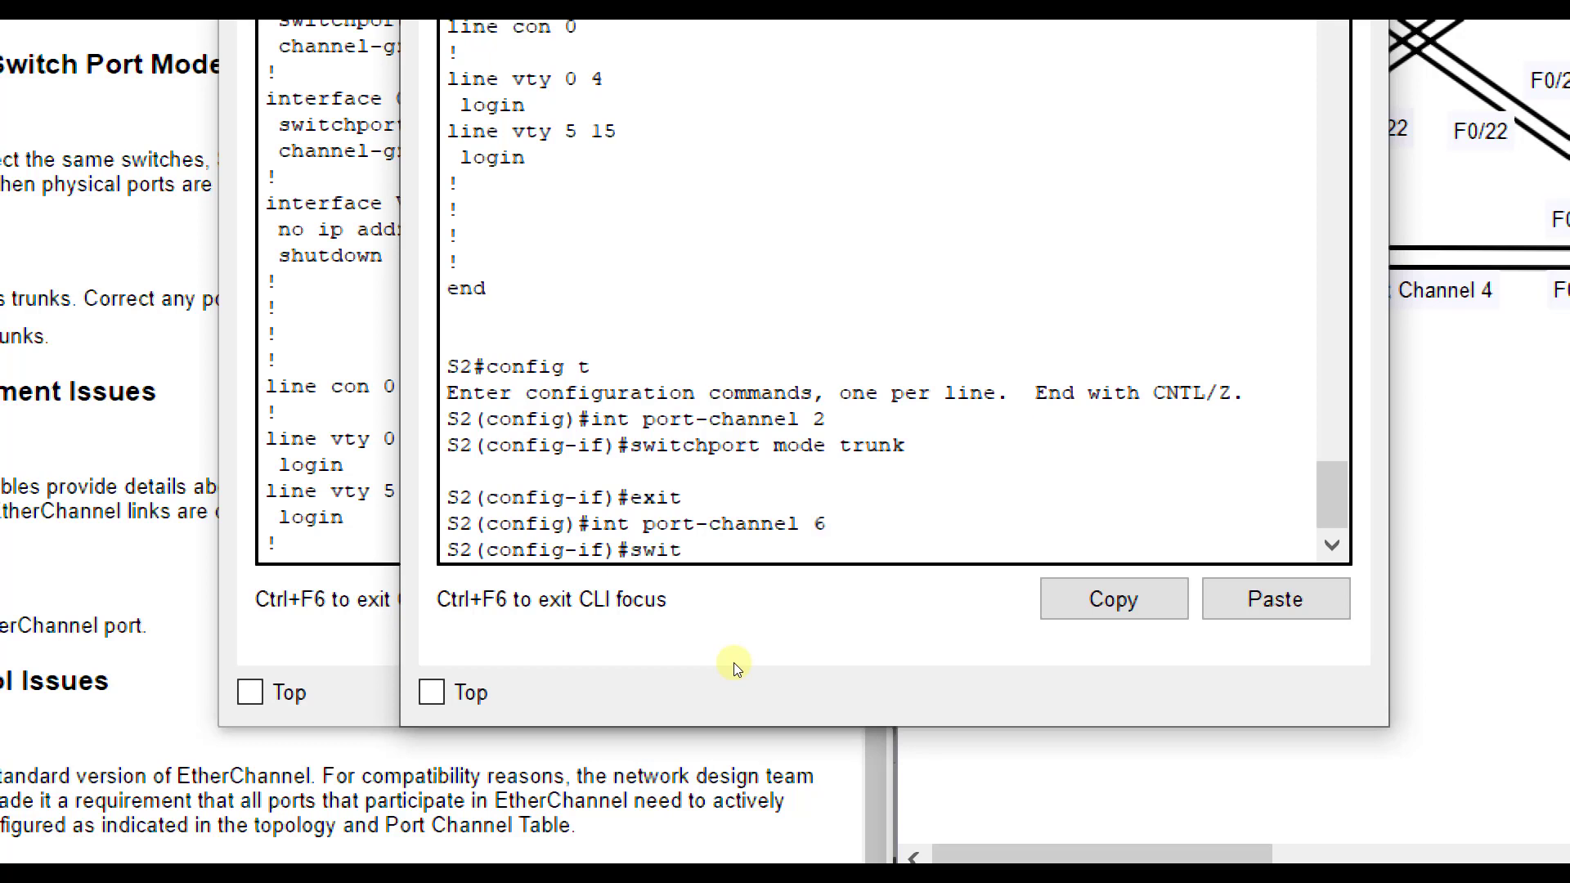
{"action": "type", "text": "chport mode trunk"}
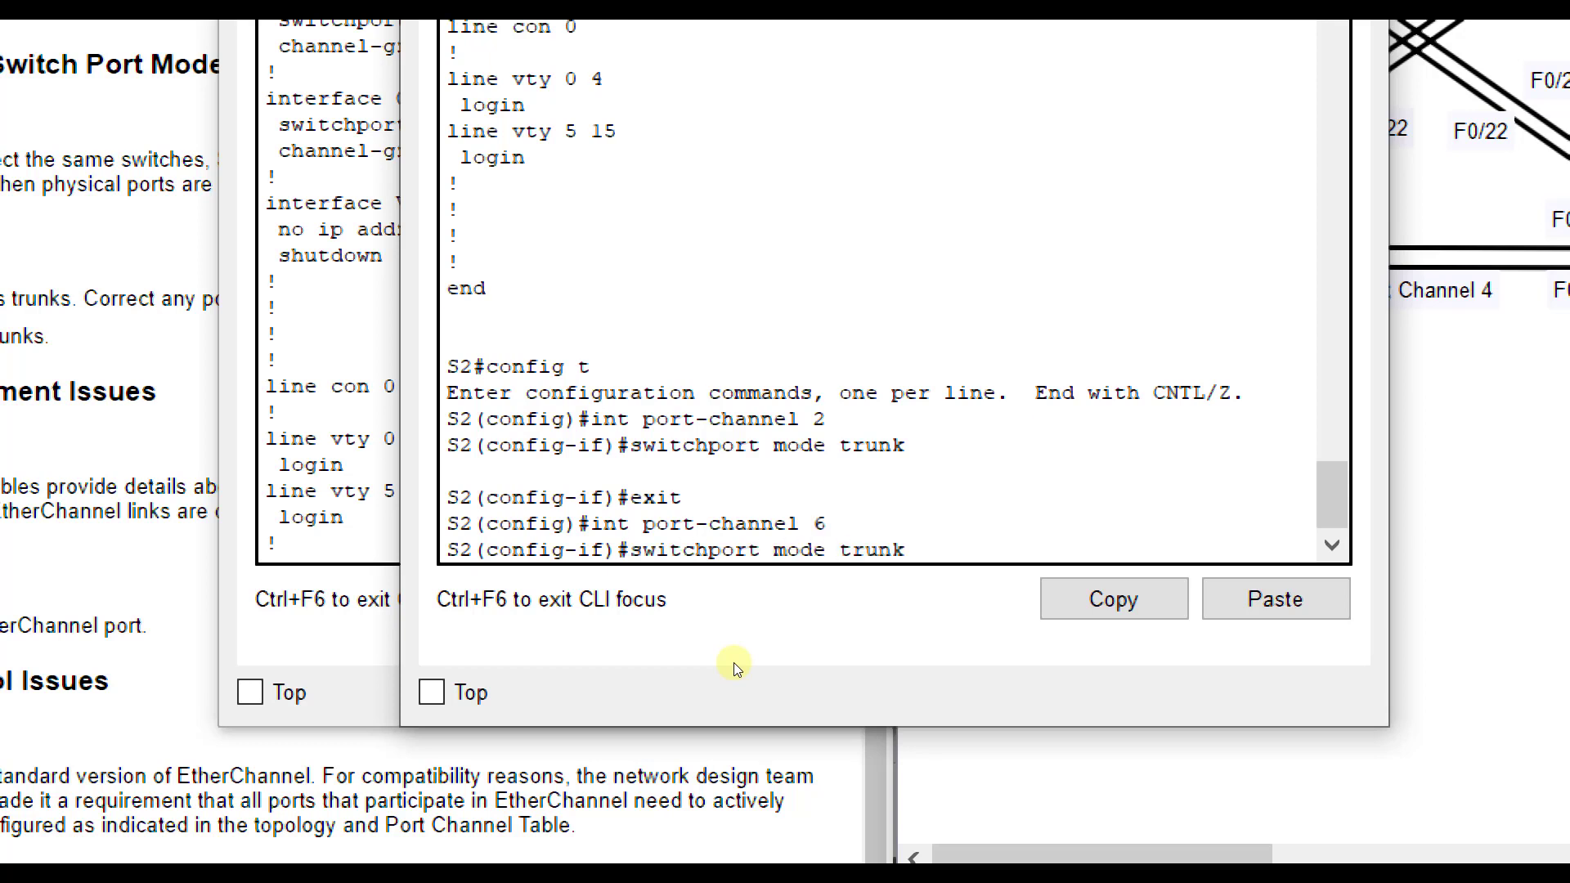
{"action": "key", "text": "Return"}
{"action": "type", "text": "exit"}
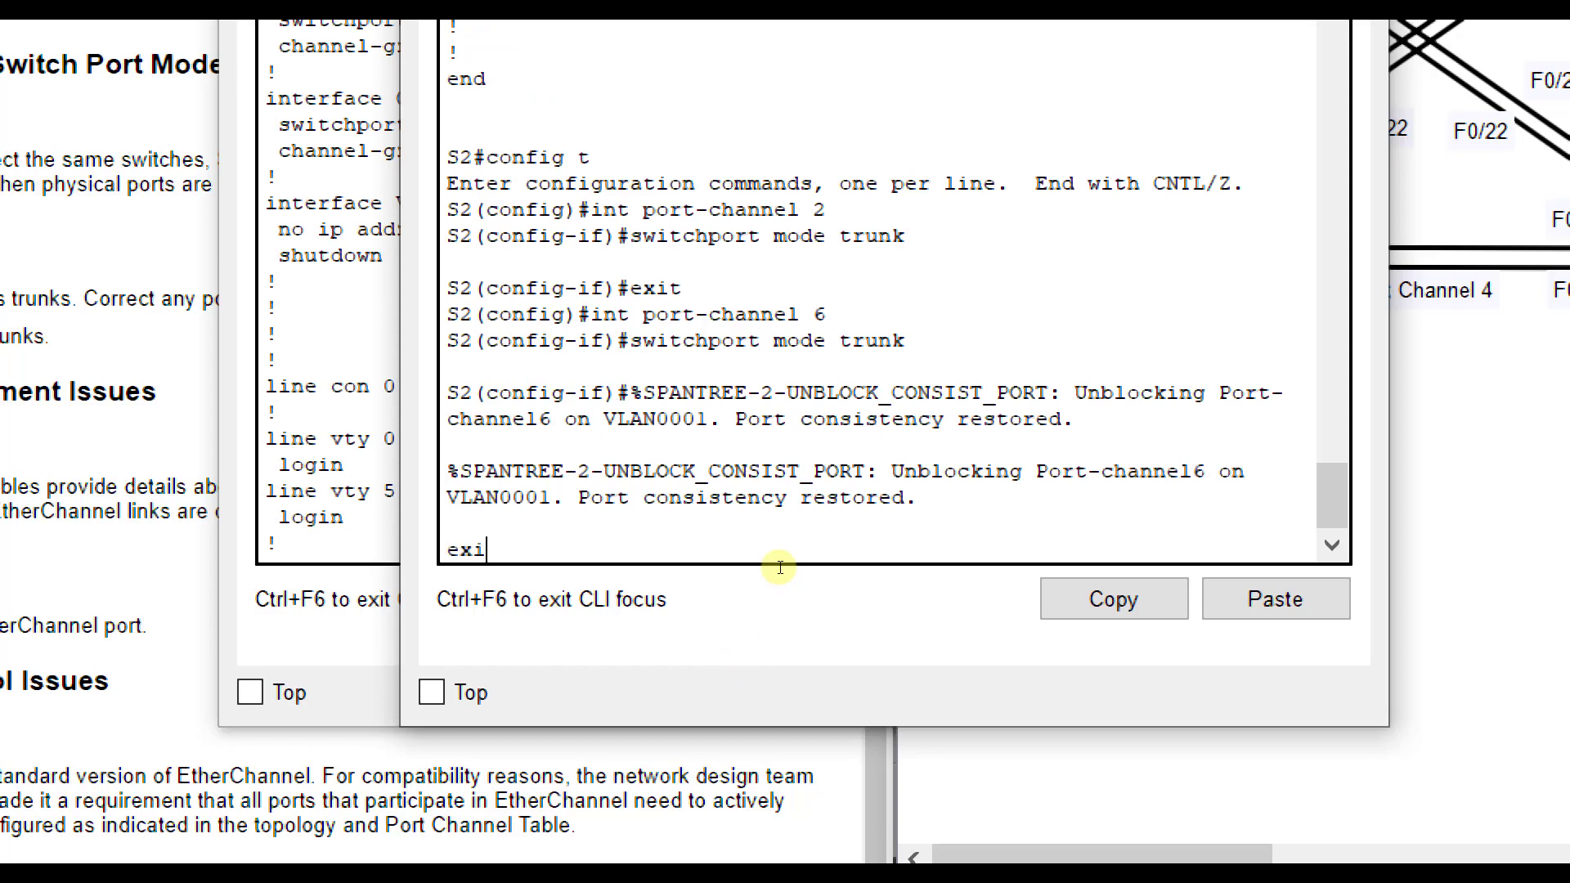
{"action": "key", "text": "Return"}
Recheck the port channels in S2's earlier configuration output and set port-channel 3 to trunk mode with "switchport mode trunk".
{"action": "scroll", "coordinate": [646, 557], "scroll_direction": "up", "scroll_amount": 5}
{"action": "scroll", "coordinate": [646, 564], "scroll_direction": "up", "scroll_amount": 20}
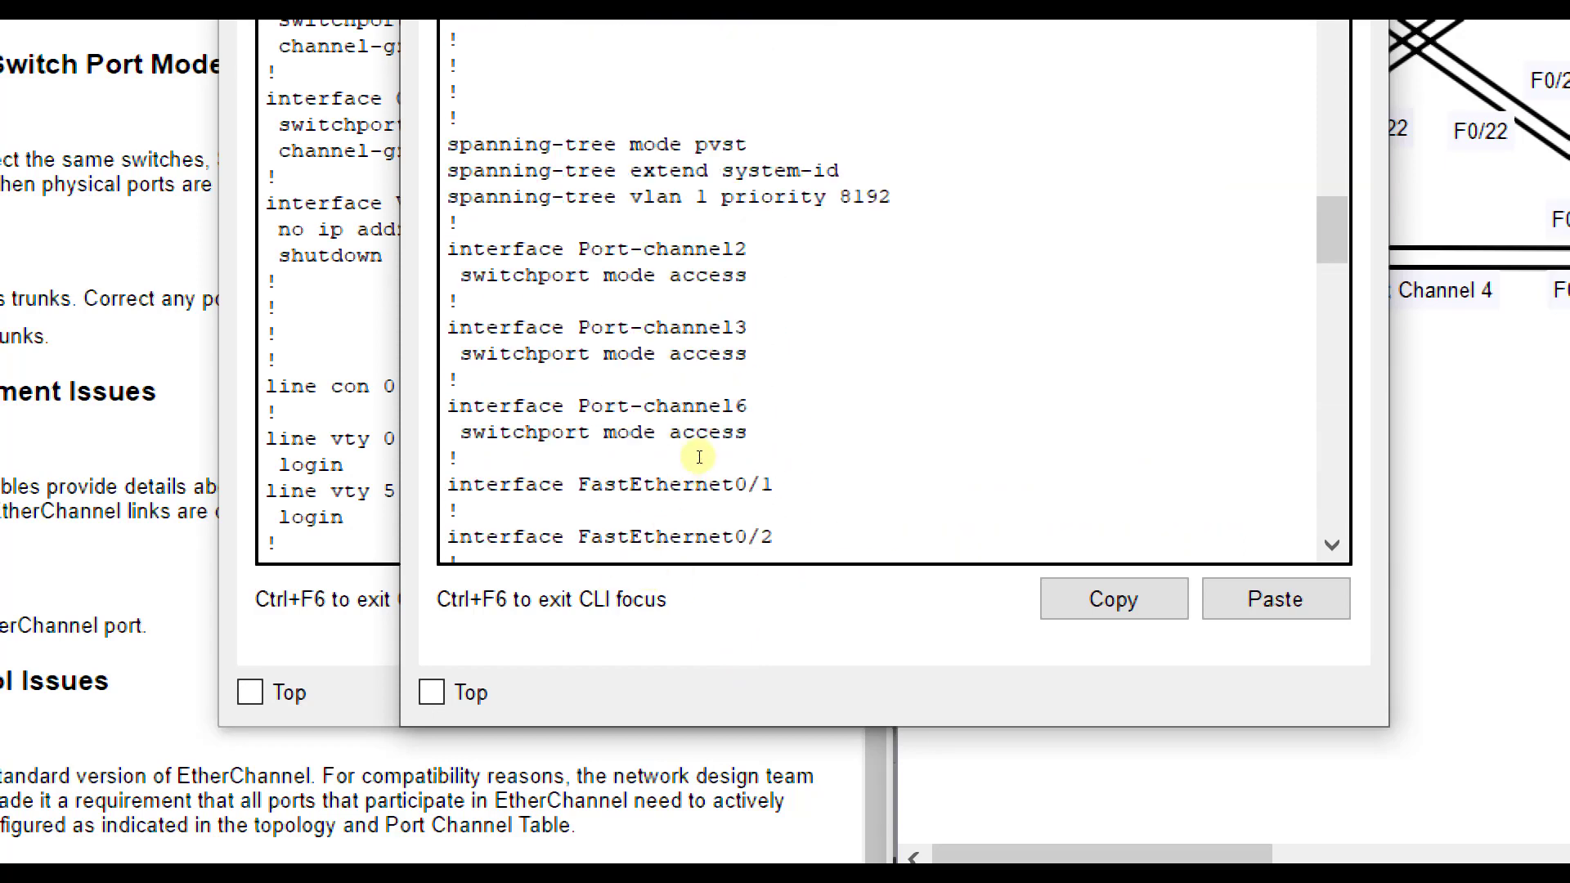
{"action": "scroll", "coordinate": [701, 499], "scroll_direction": "down", "scroll_amount": 15}
{"action": "scroll", "coordinate": [712, 557], "scroll_direction": "down", "scroll_amount": 12}
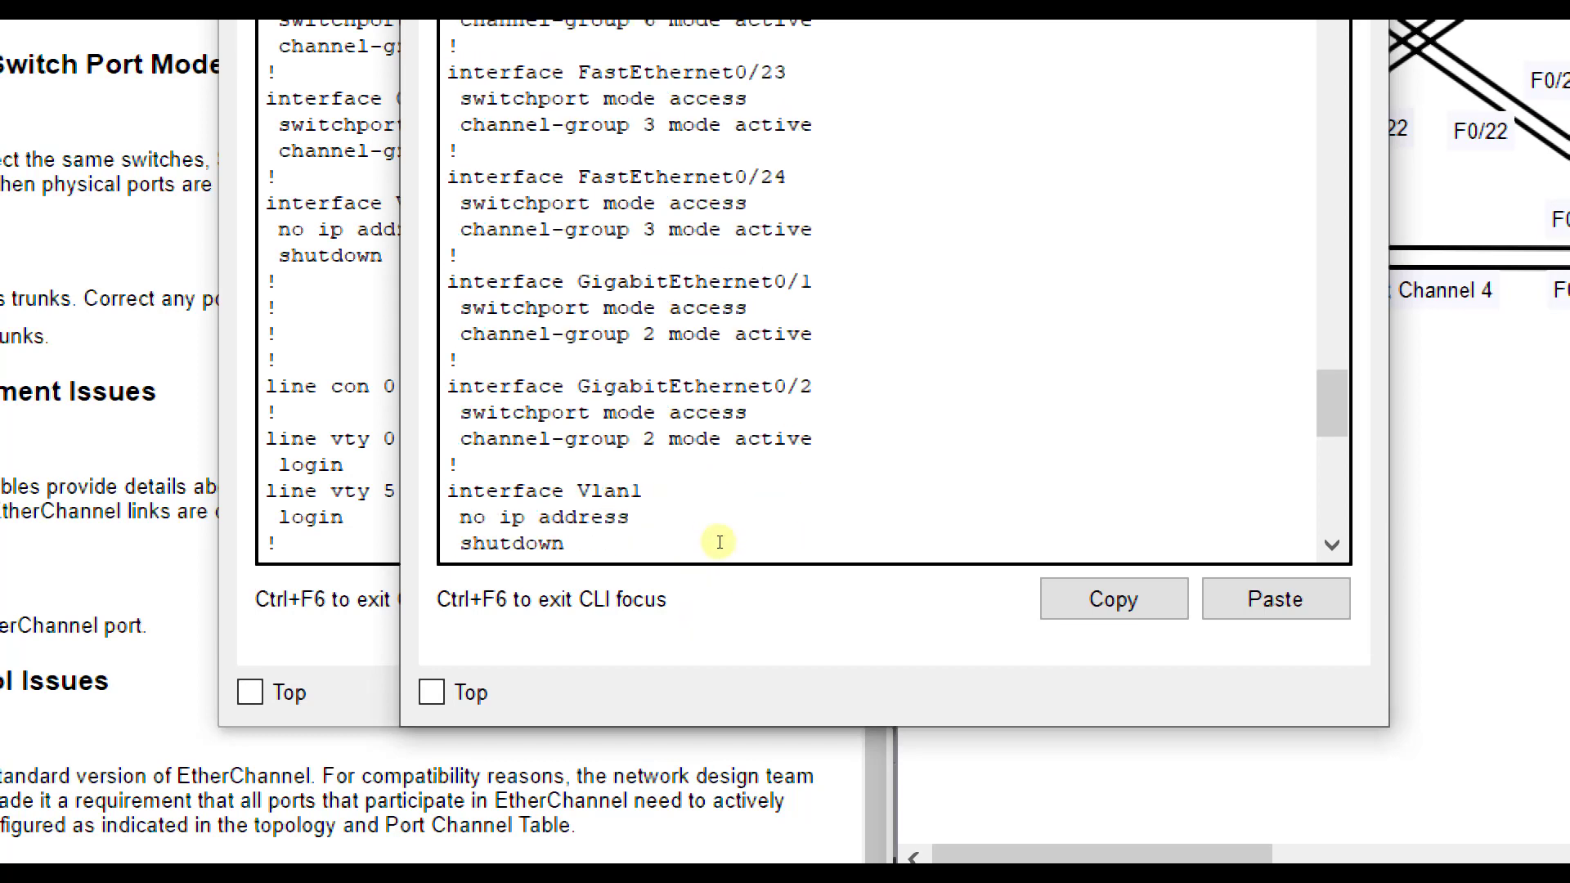
{"action": "type", "text": "exit"}
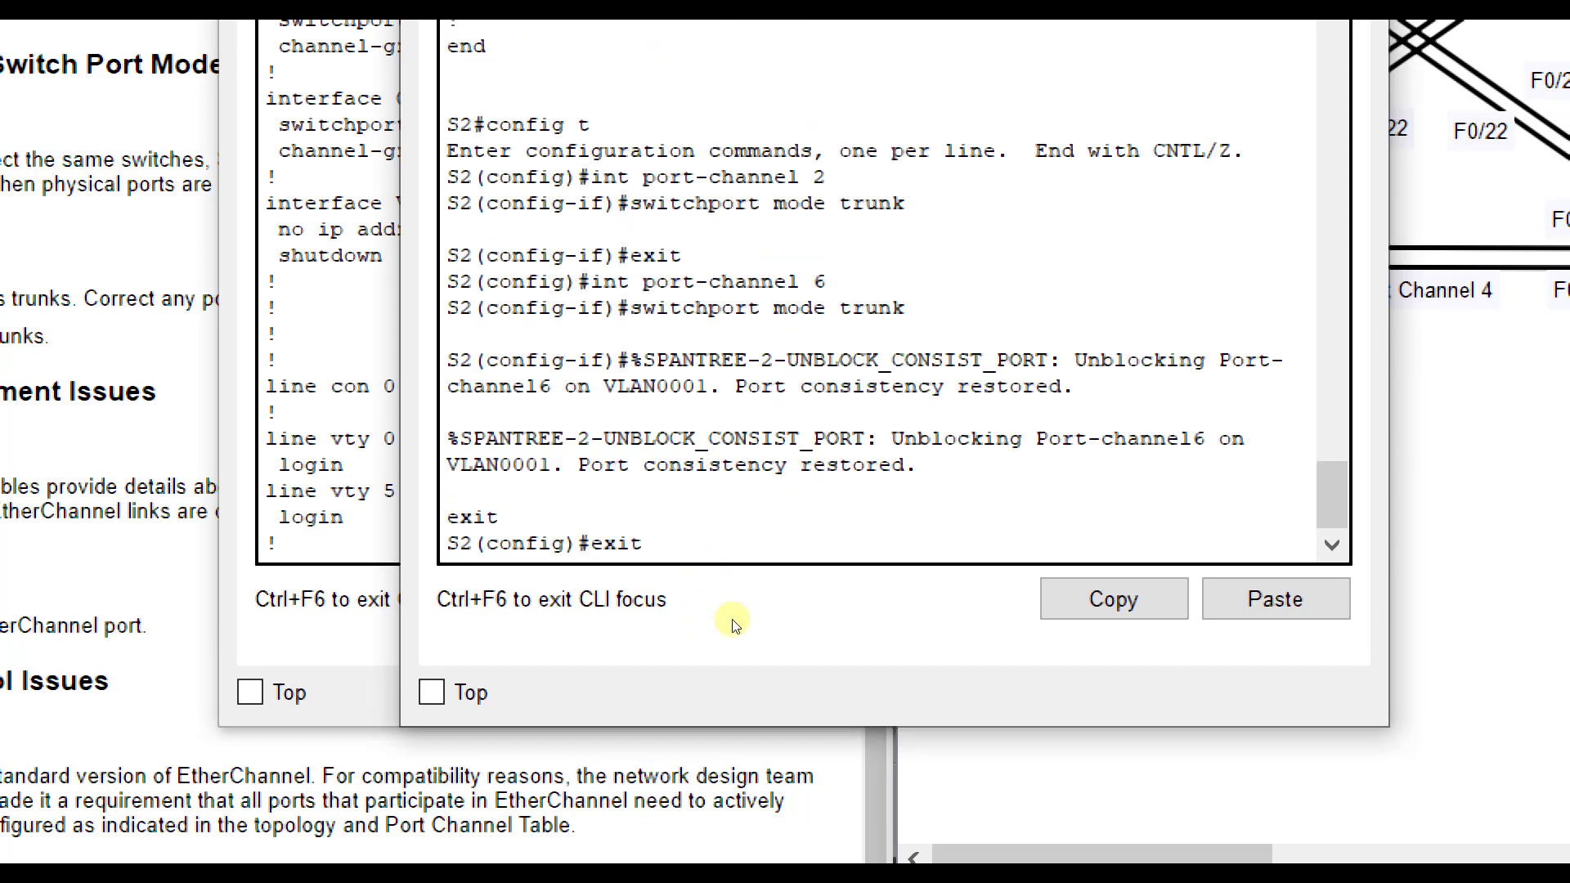
{"action": "key", "text": "Up"}
{"action": "key", "text": "Up"}
{"action": "key", "text": "Up"}
{"action": "key", "text": "BackSpace"}
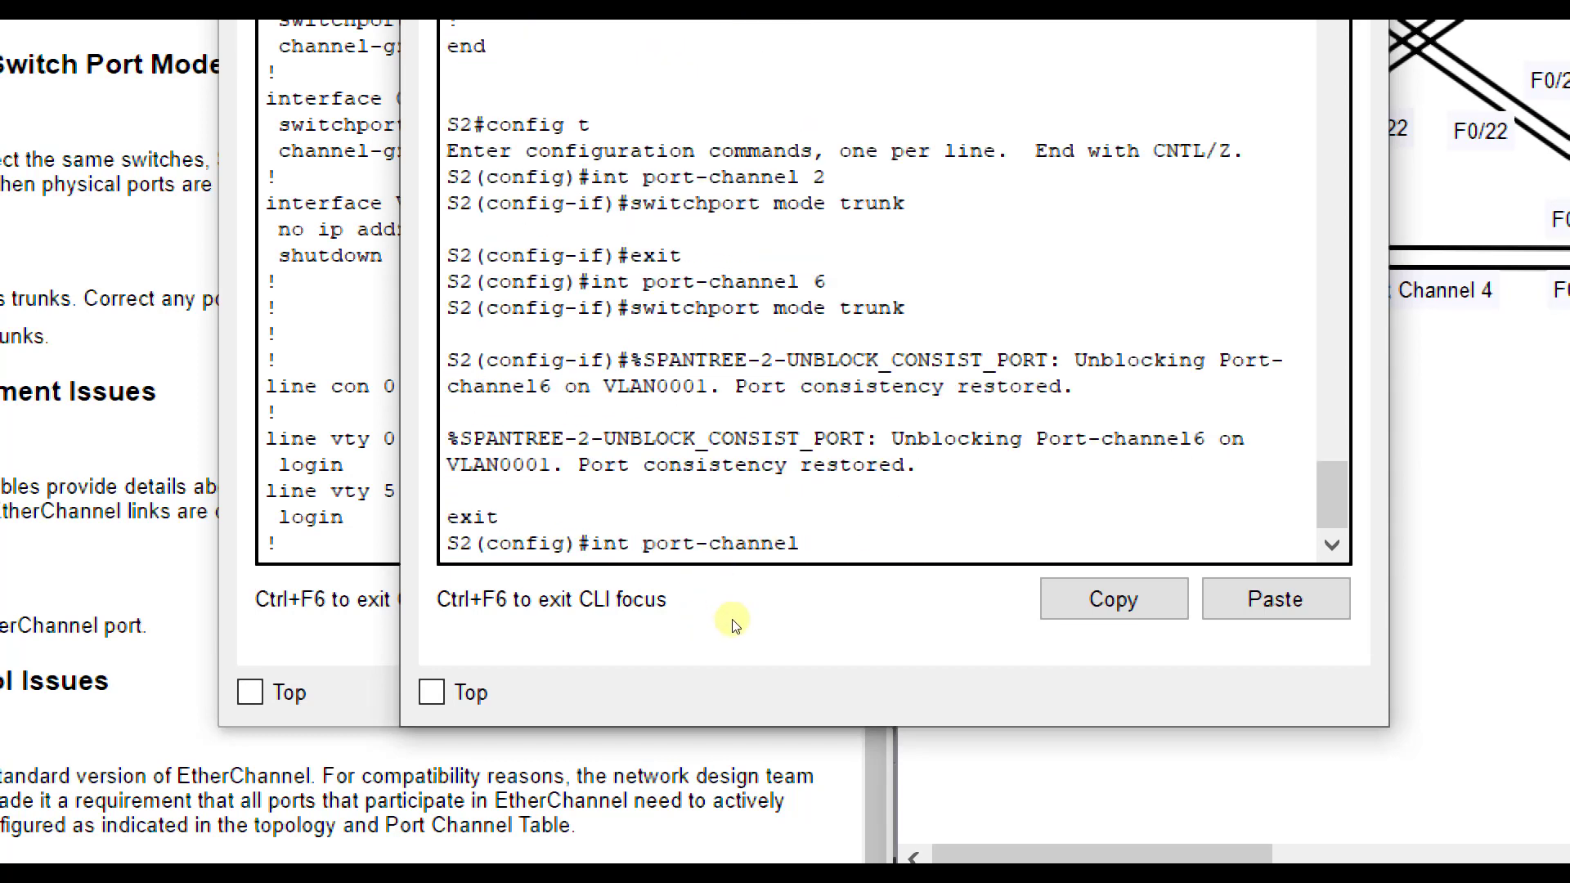
{"action": "key", "text": "Return"}
{"action": "key", "text": "Up"}
{"action": "key", "text": "Up"}
{"action": "key", "text": "Up"}
{"action": "key", "text": "Return"}
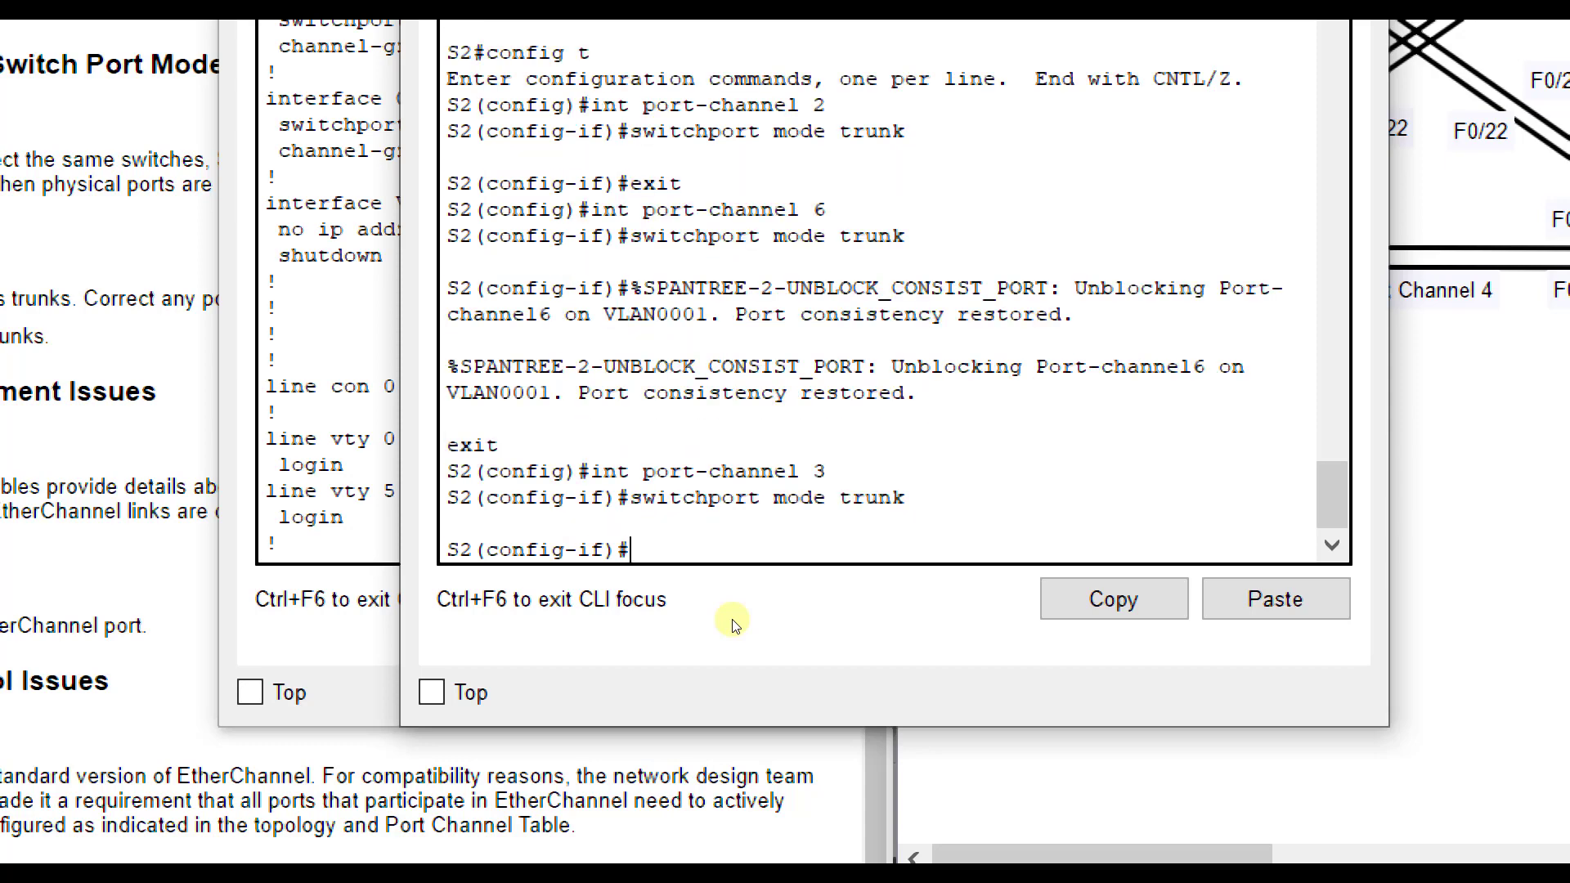
{"action": "type", "text": "exit"}
{"action": "key", "text": "Return"}
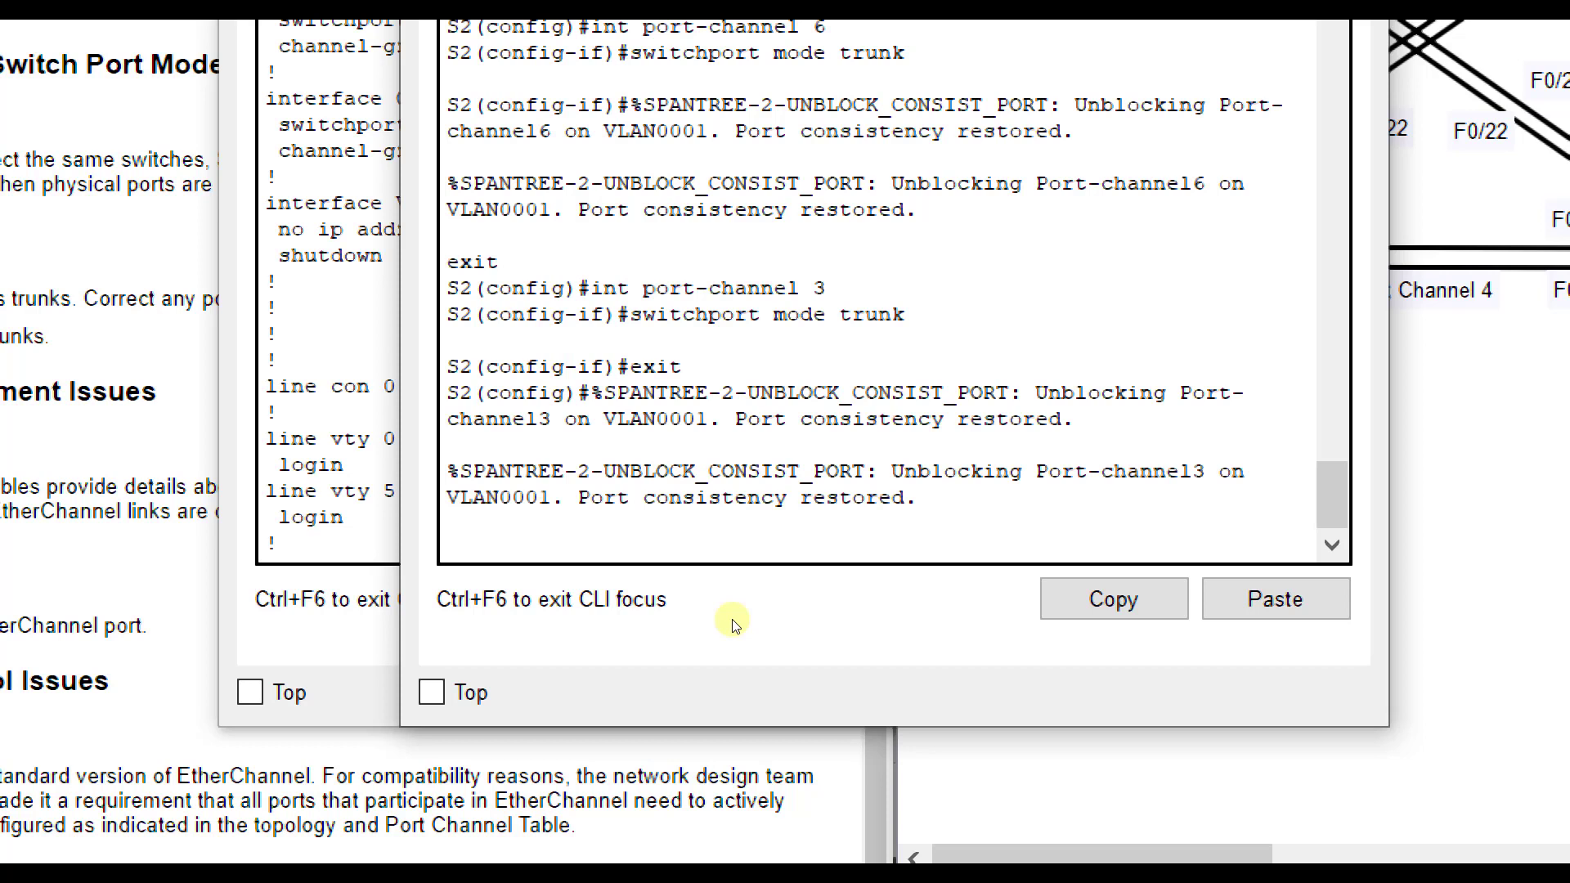
{"action": "key", "text": "Return"}
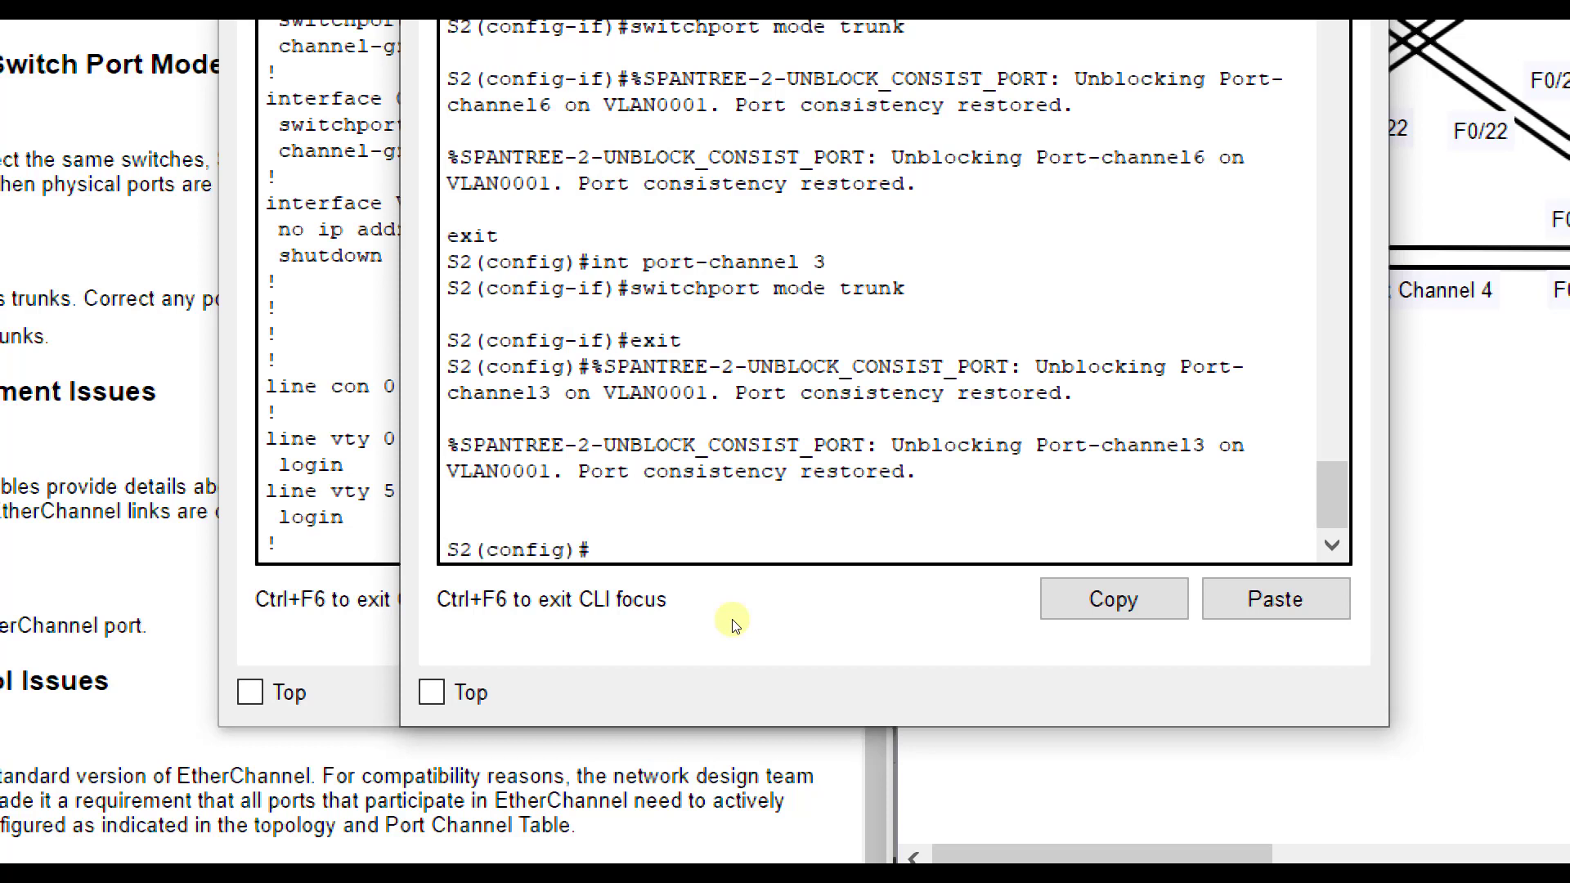